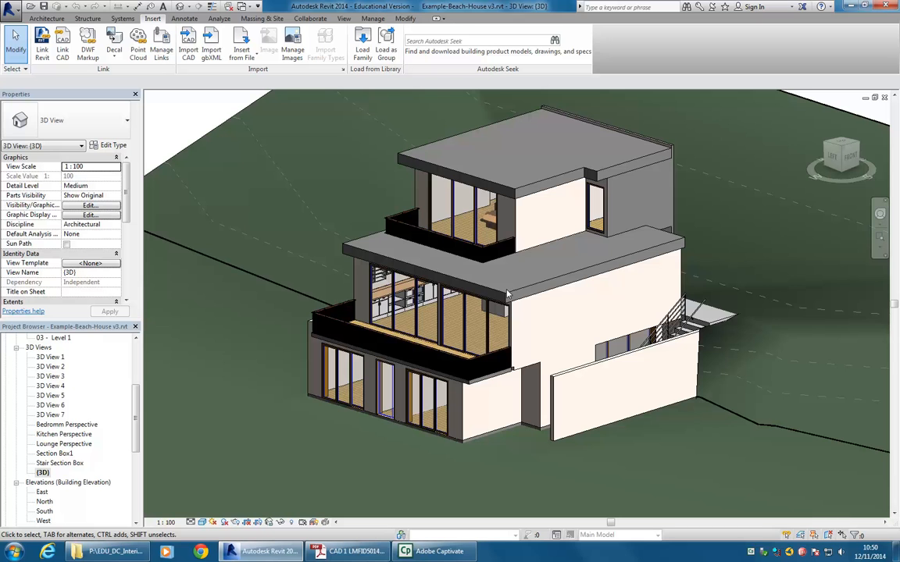
Examine the beach house exterior from several angles in the 3D view, focusing on the ground-level doors, balcony railings and large glazed openings.
middle_click_drag(537, 319, 505, 313)
scroll(531, 319, "up", 2)
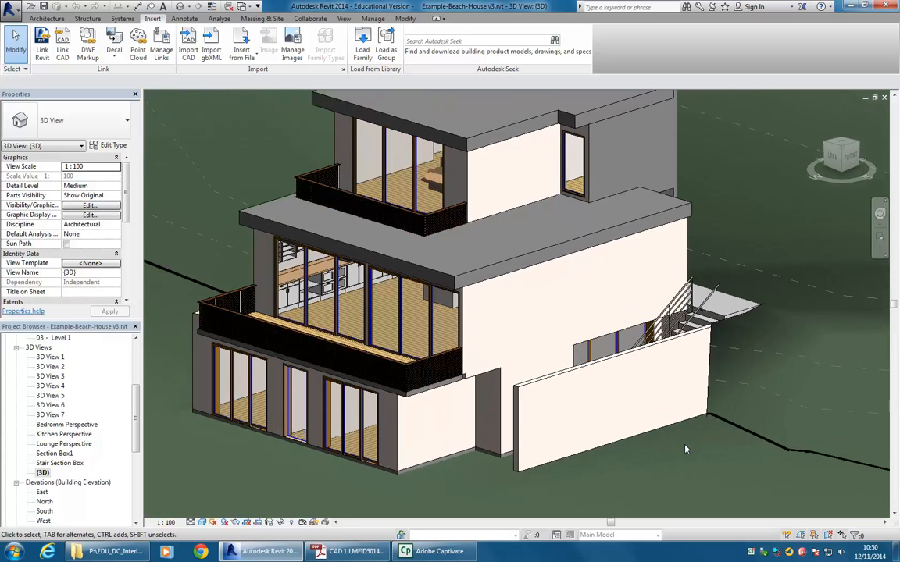
middle_click_drag(685, 449, 779, 406)
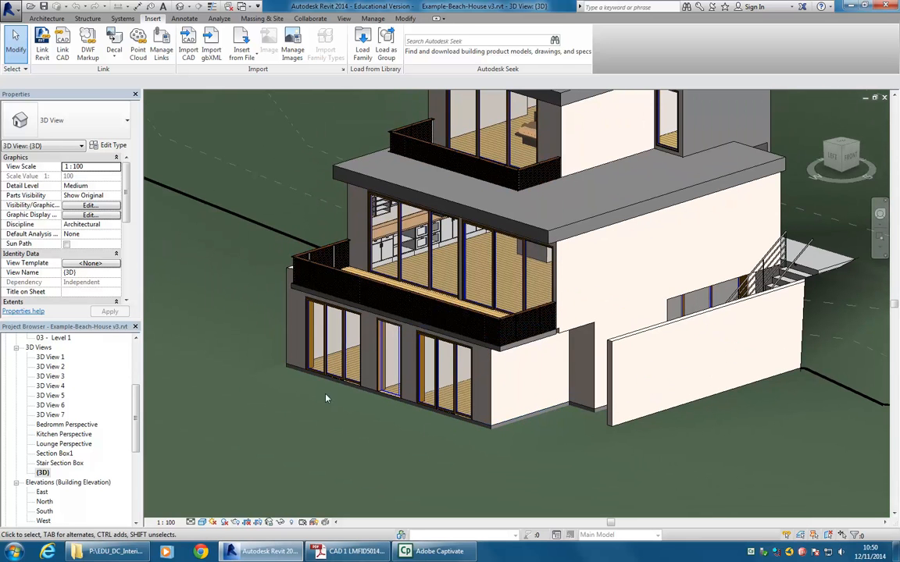
middle_click_drag(338, 427, 478, 428, "shift")
scroll(478, 428, "up", 8)
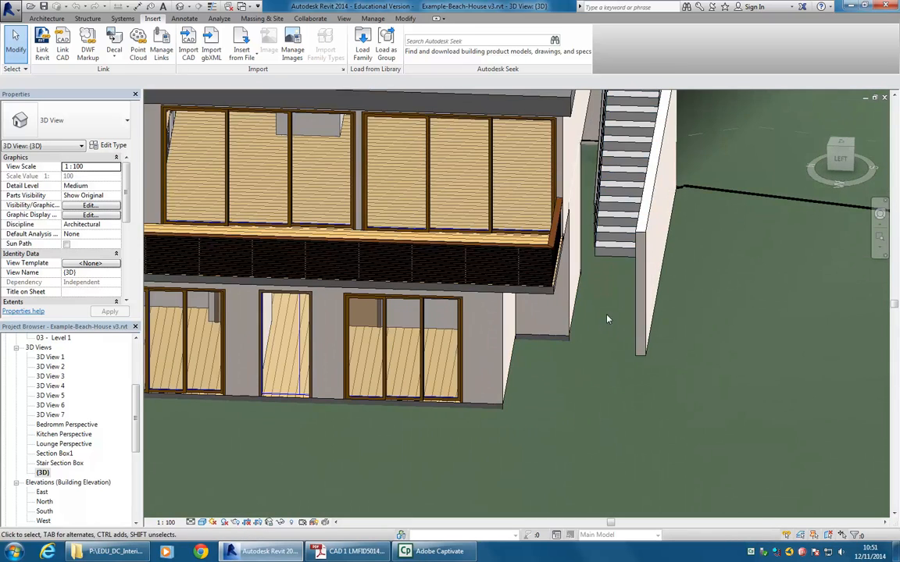
scroll(513, 467, "down", 5)
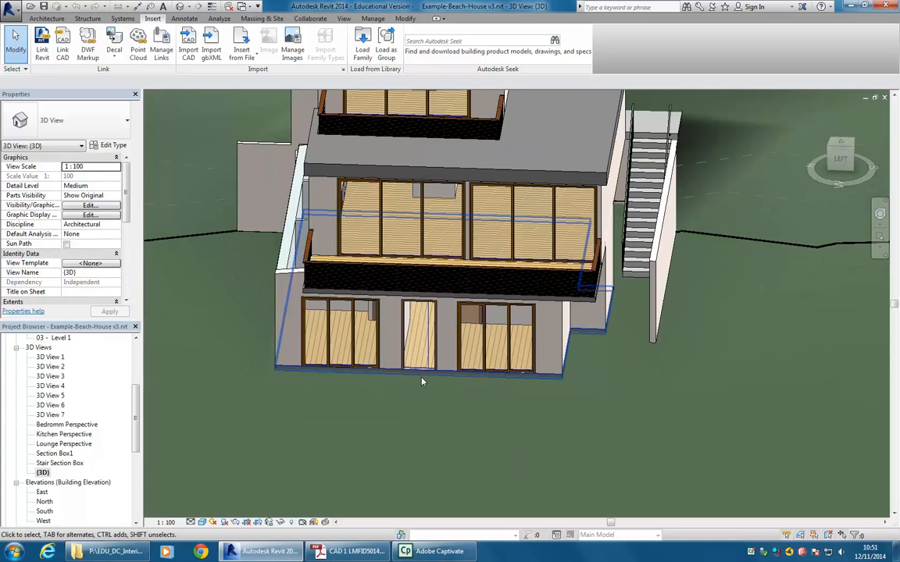
middle_click_drag(402, 412, 437, 351)
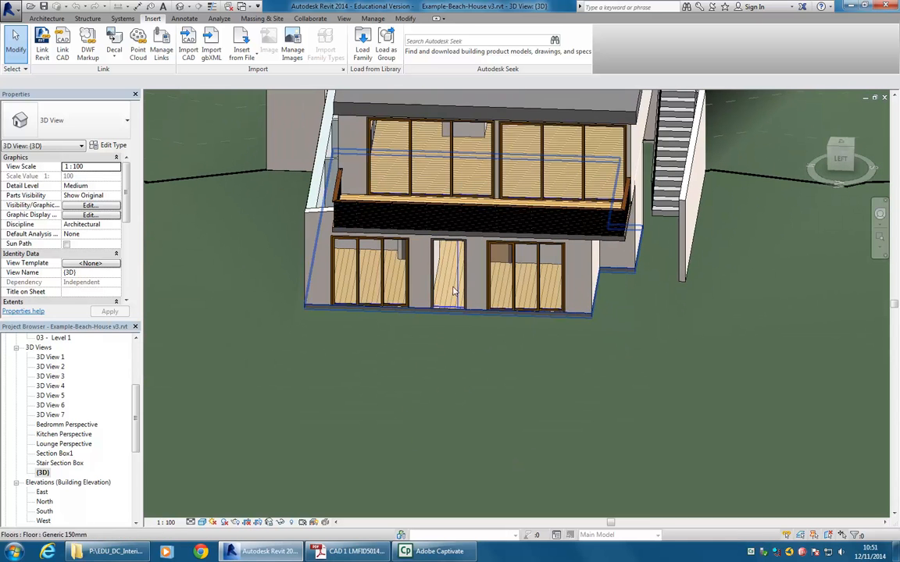
middle_click_drag(387, 407, 392, 401, "shift")
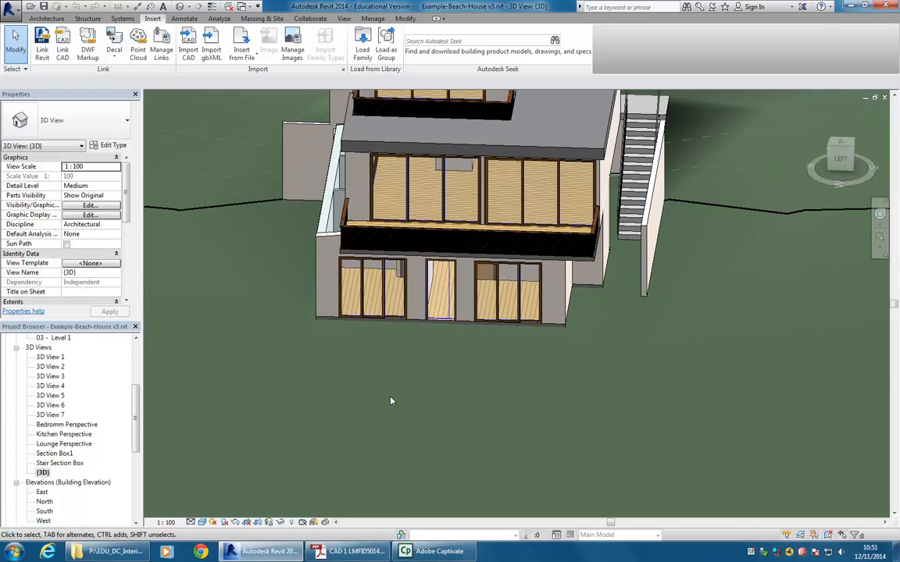
left_click_drag(137, 432, 136, 379)
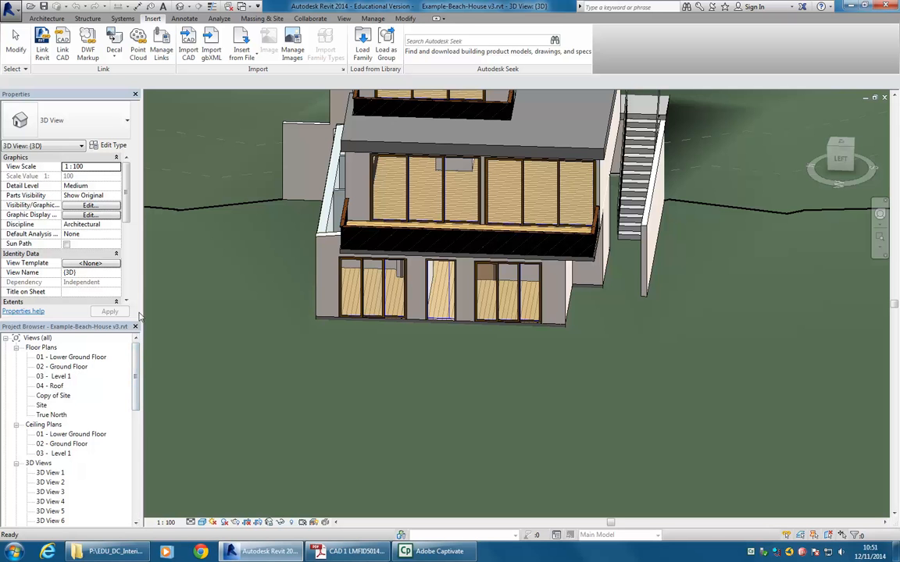
left_click(460, 236)
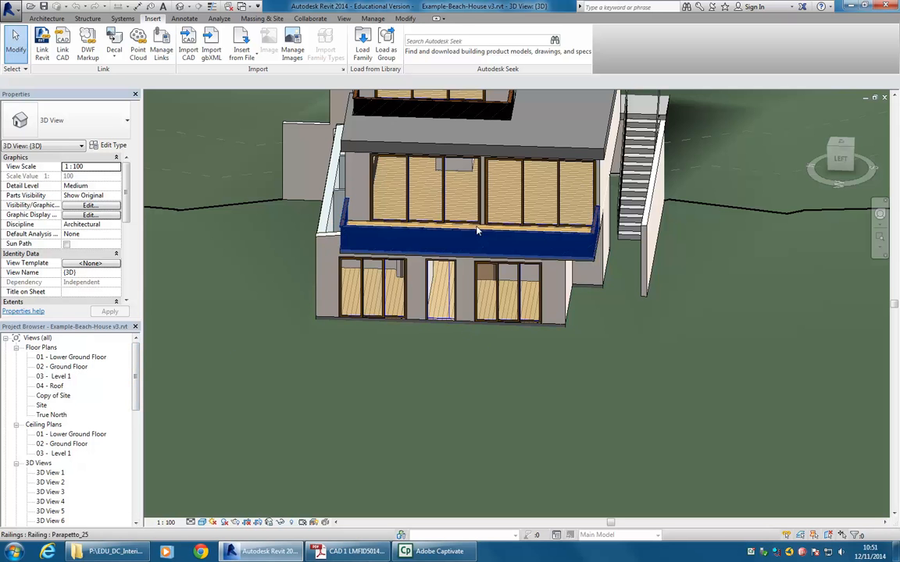
scroll(476, 235, "up", 4)
middle_click_drag(524, 365, 498, 337, "shift")
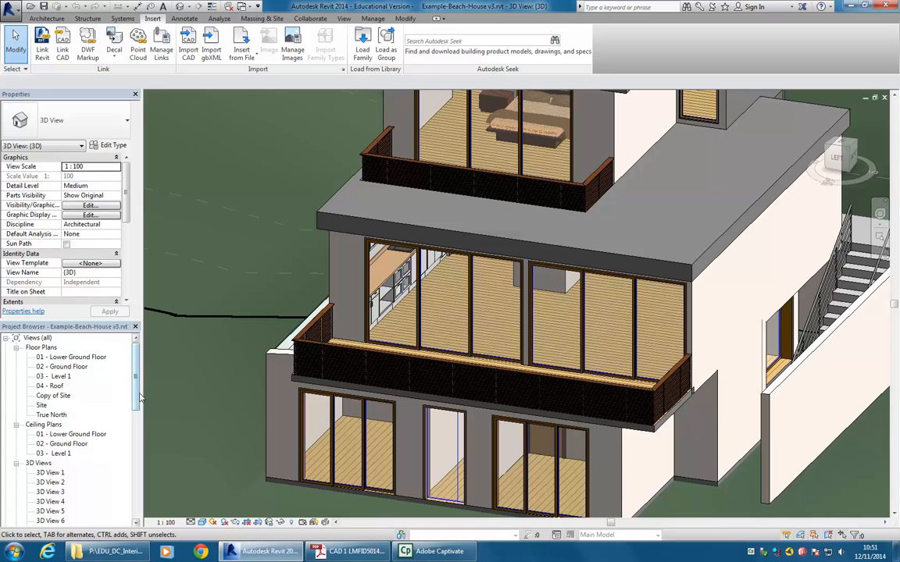
Open the Section Box1 3D view and extend the section box outward to include more of the living area and the glazed wall.
scroll(86, 437, "down", 4)
double_click(62, 473)
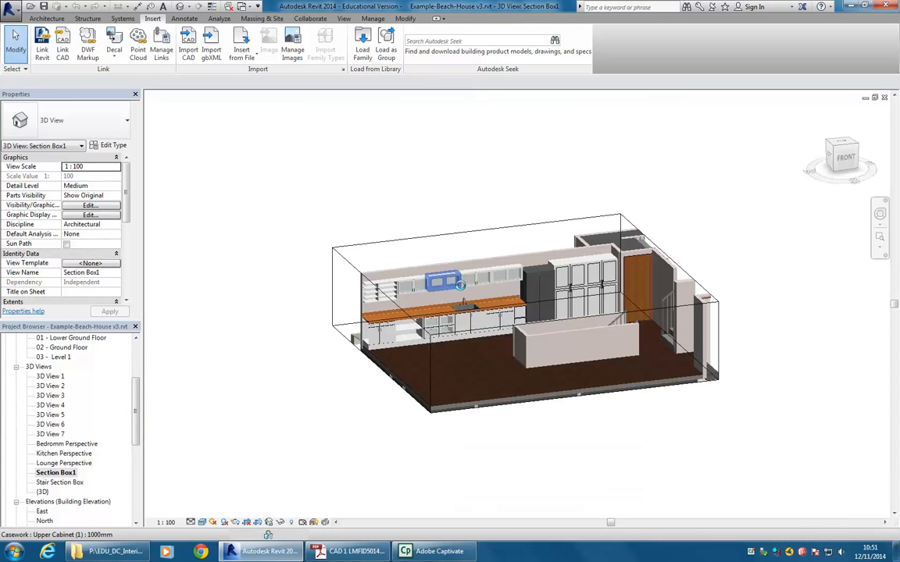
middle_click_drag(435, 363, 459, 390, "shift")
left_click(492, 371)
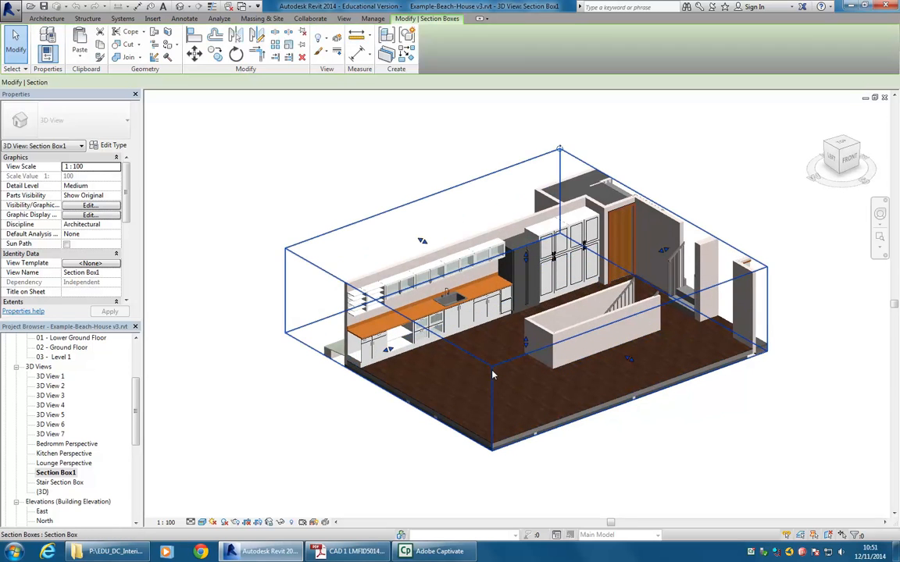
left_click_drag(630, 364, 686, 364)
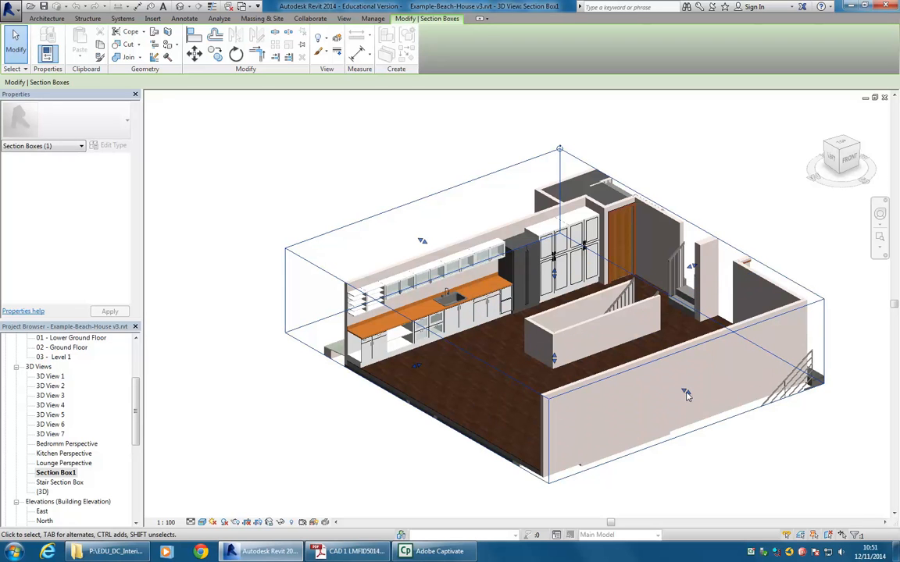
left_click_drag(659, 384, 636, 371)
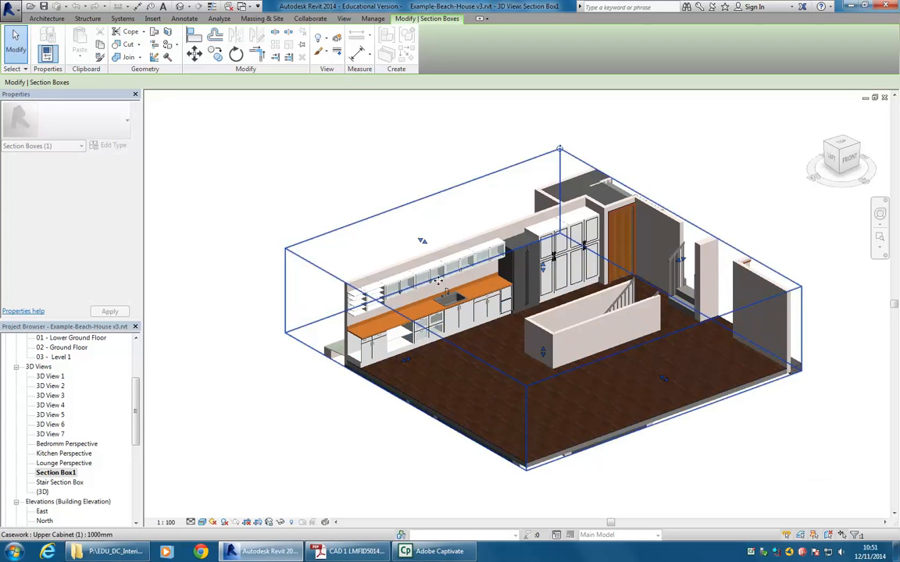
left_click_drag(406, 362, 400, 353)
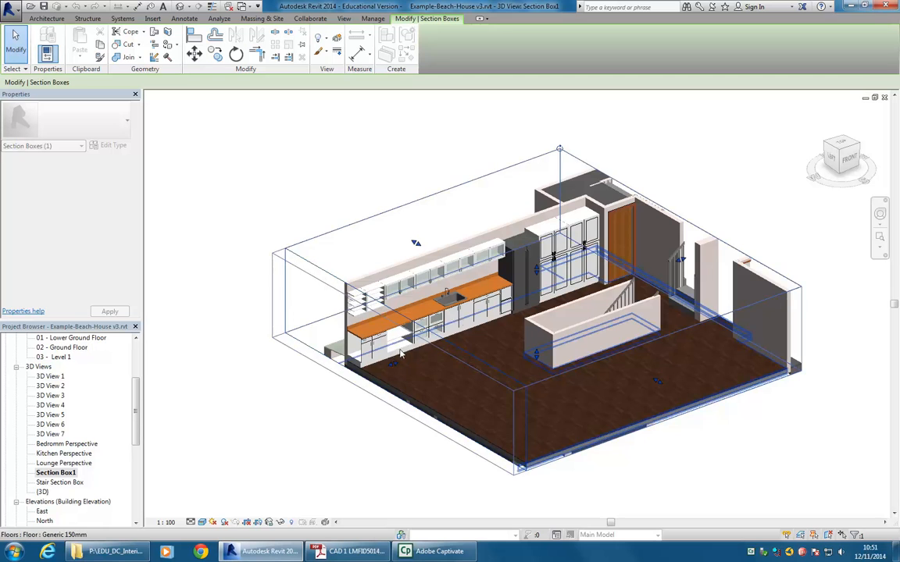
middle_click_drag(406, 325, 508, 203, "shift")
scroll(509, 262, "up", 4)
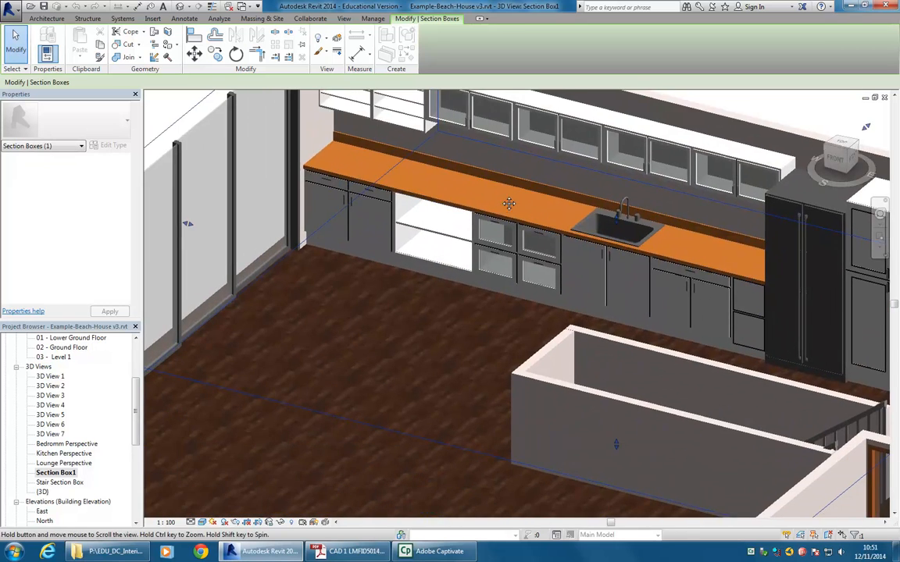
scroll(422, 328, "down", 2)
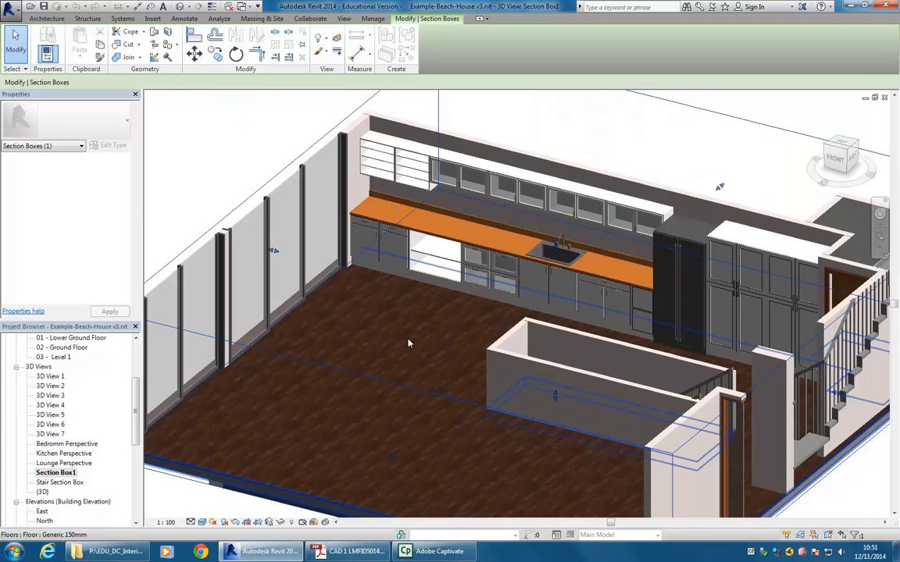
middle_click_drag(406, 411, 444, 318)
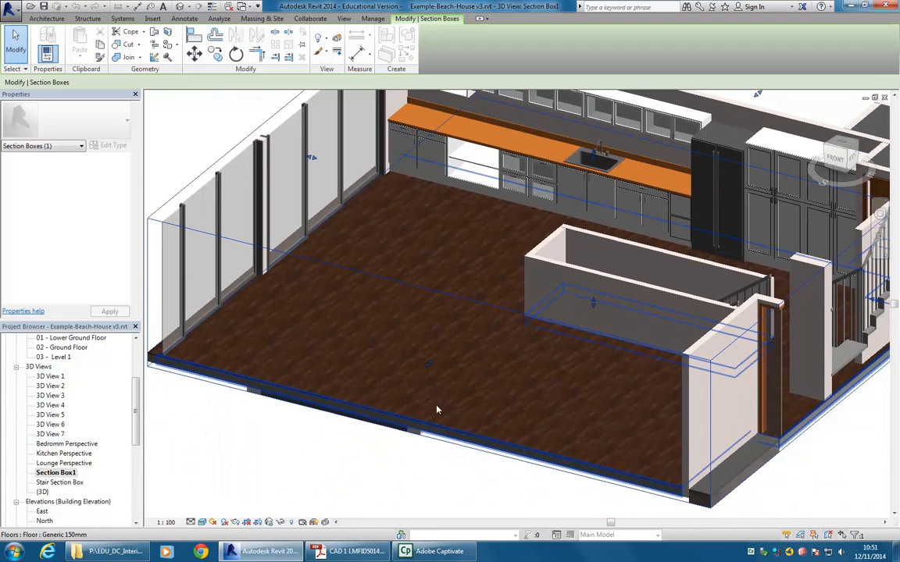
mouse_move(536, 331)
middle_mouse_down("shift")
mouse_move(496, 311)
mouse_move(610, 297)
mouse_move(464, 335)
mouse_move(595, 318)
mouse_move(524, 322)
middle_mouse_up("shift")
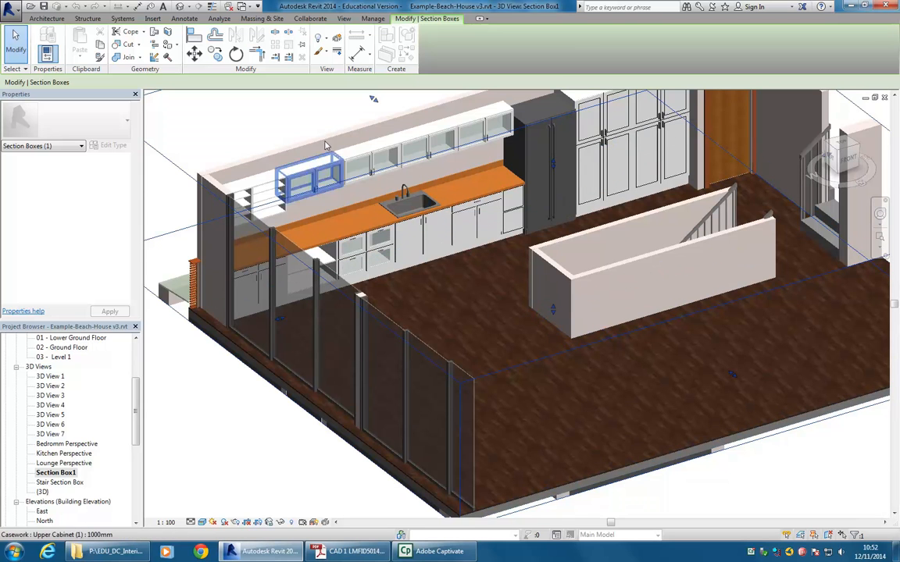
Open the 02 - Ground Floor plan, clear the section box selection and bring the living area into view.
left_click_drag(135, 440, 133, 390)
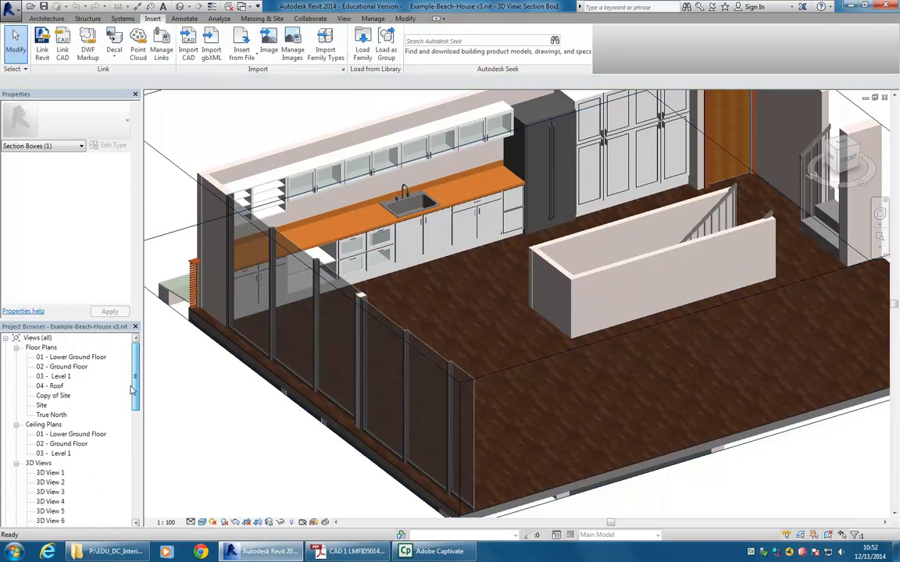
double_click(58, 367)
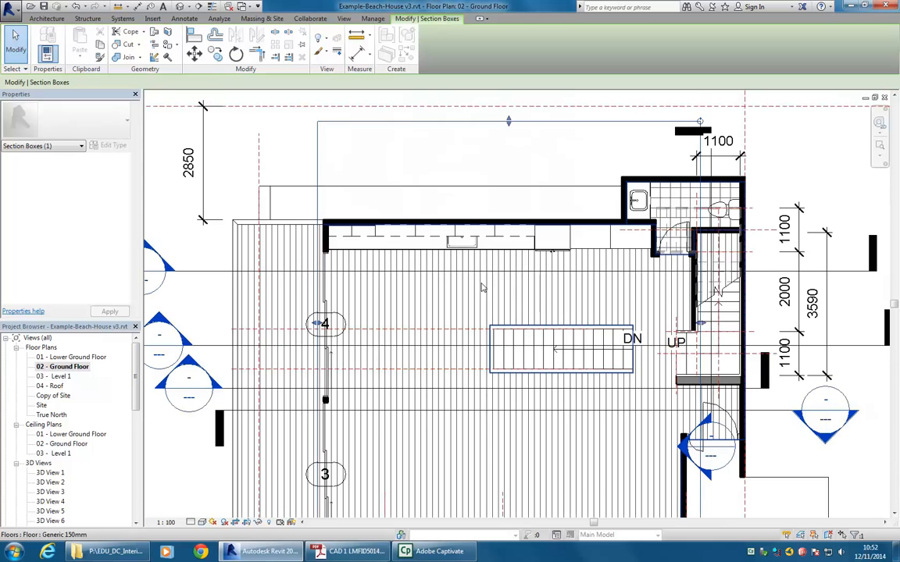
middle_click_drag(465, 303, 453, 238)
key("Escape")
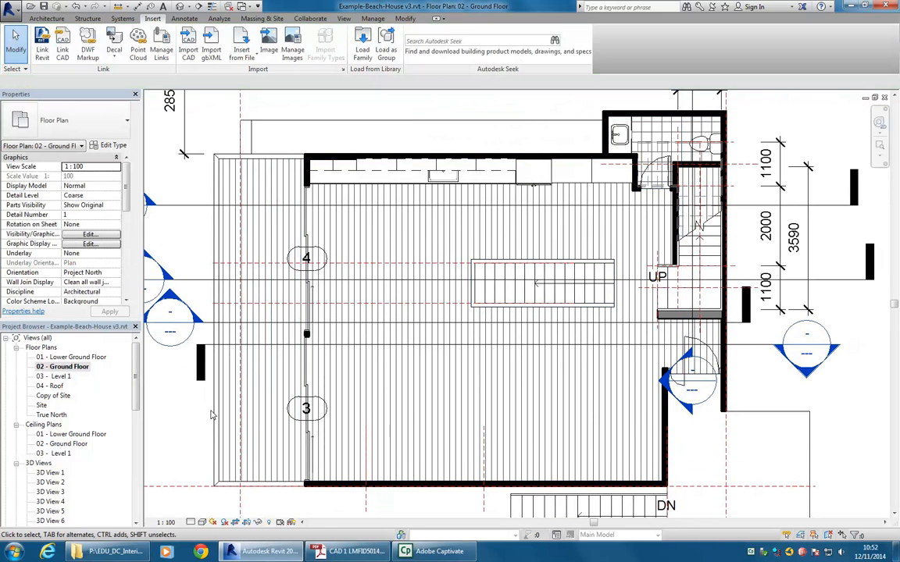
middle_click_drag(453, 336, 459, 338)
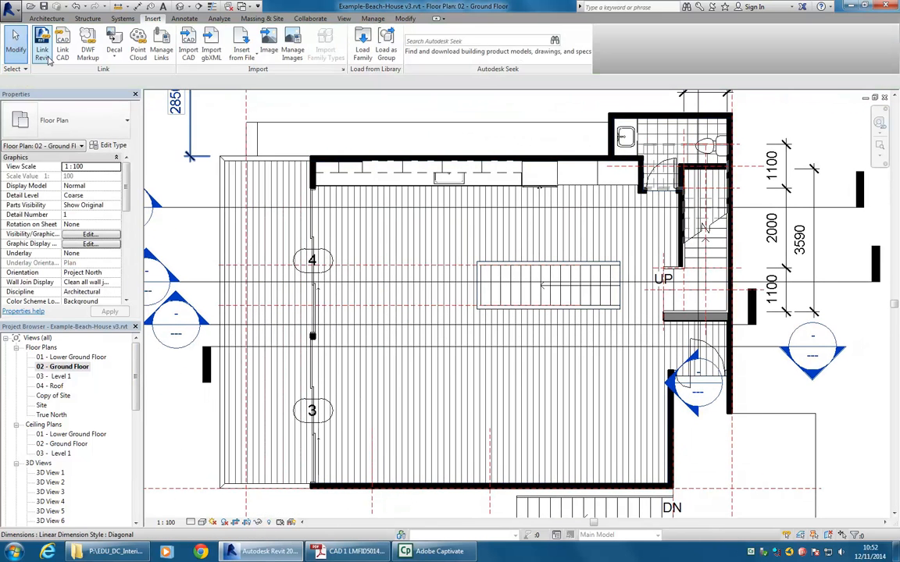
Start placing a component and browse for a family to load in EDU_DC_InteriorDesign > CAD 1 on the StudentResources (P:) drive.
left_click(45, 19)
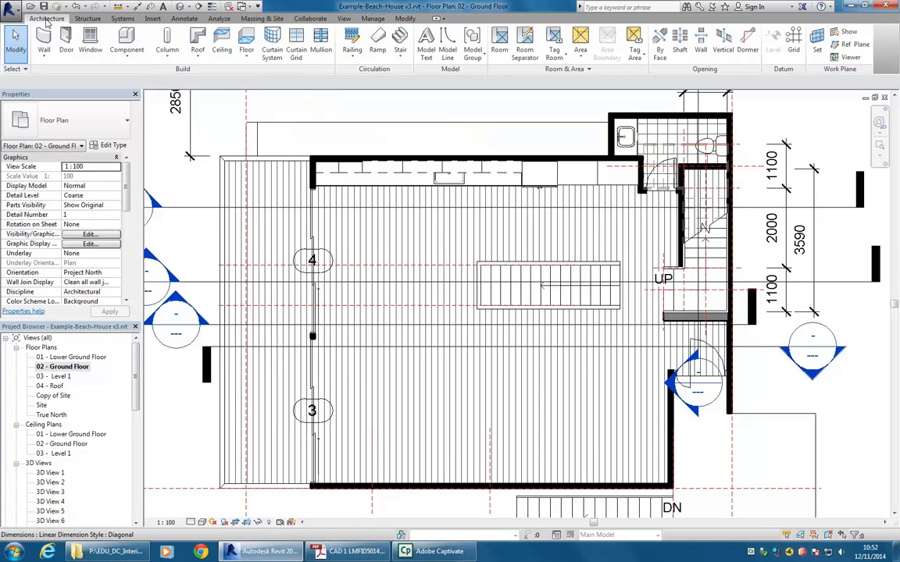
left_click(134, 38)
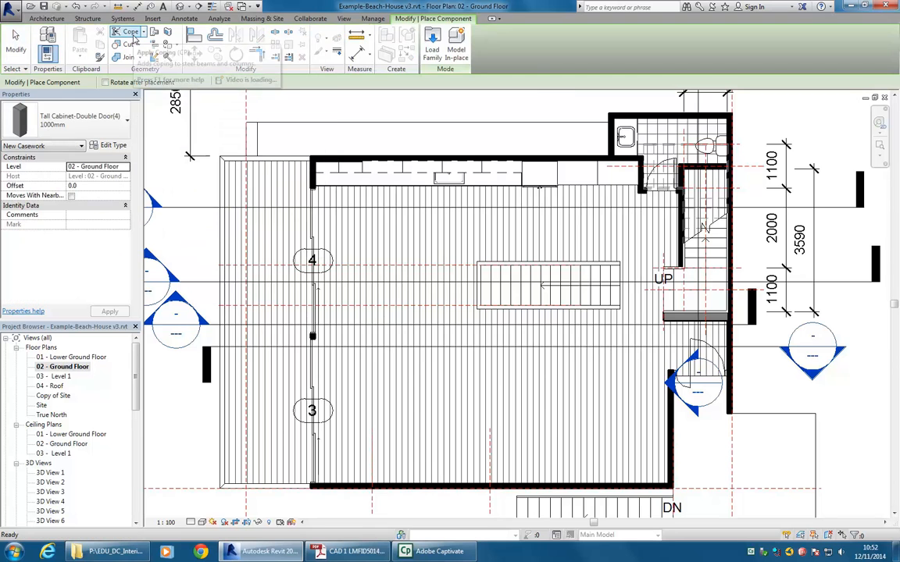
left_click(433, 51)
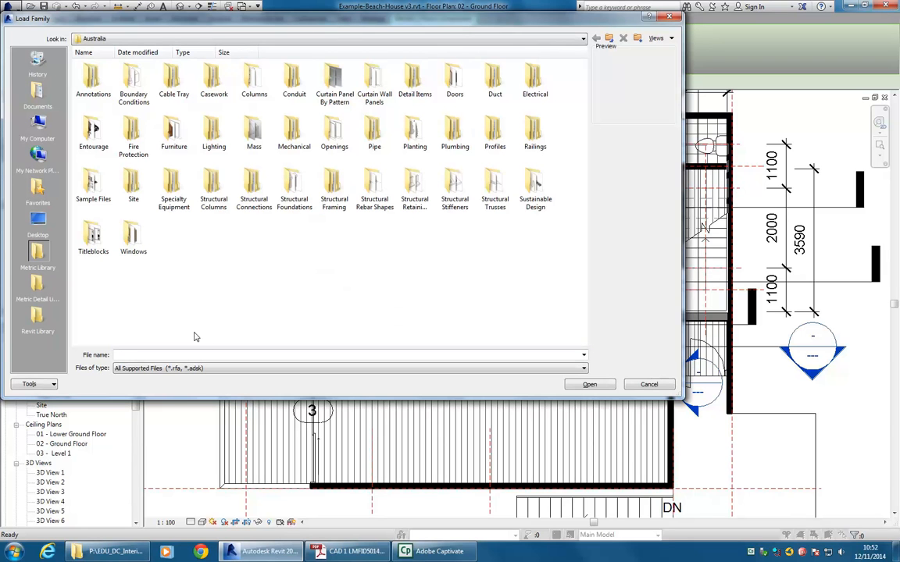
left_click(266, 39)
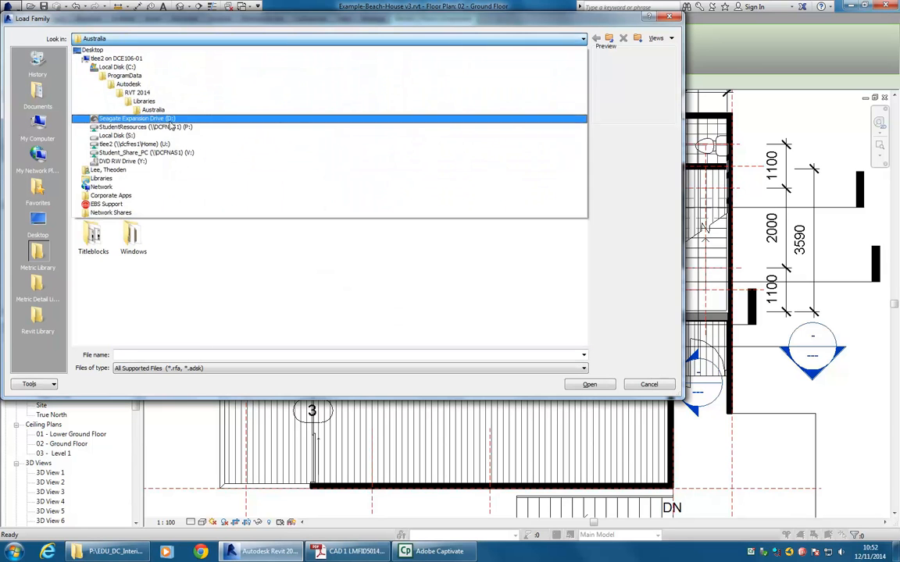
left_click(168, 127)
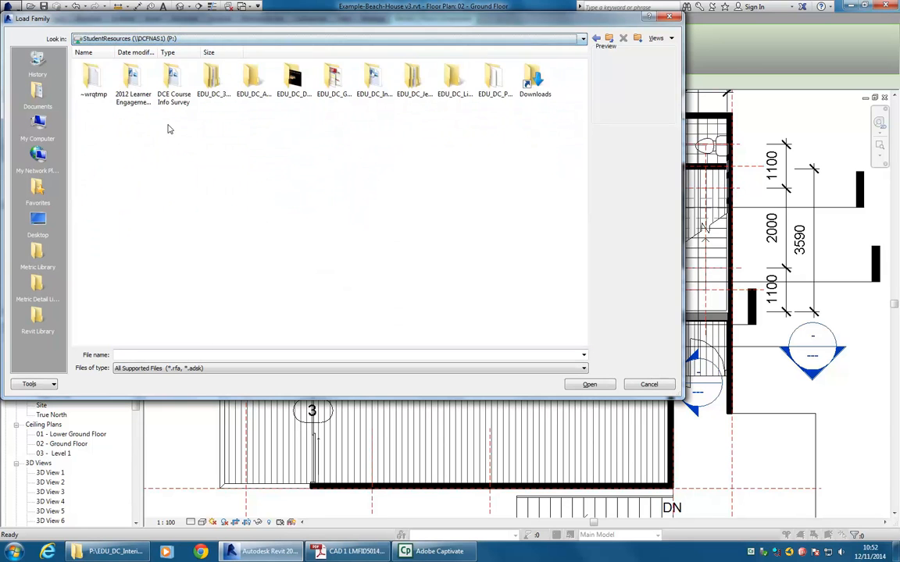
double_click(374, 86)
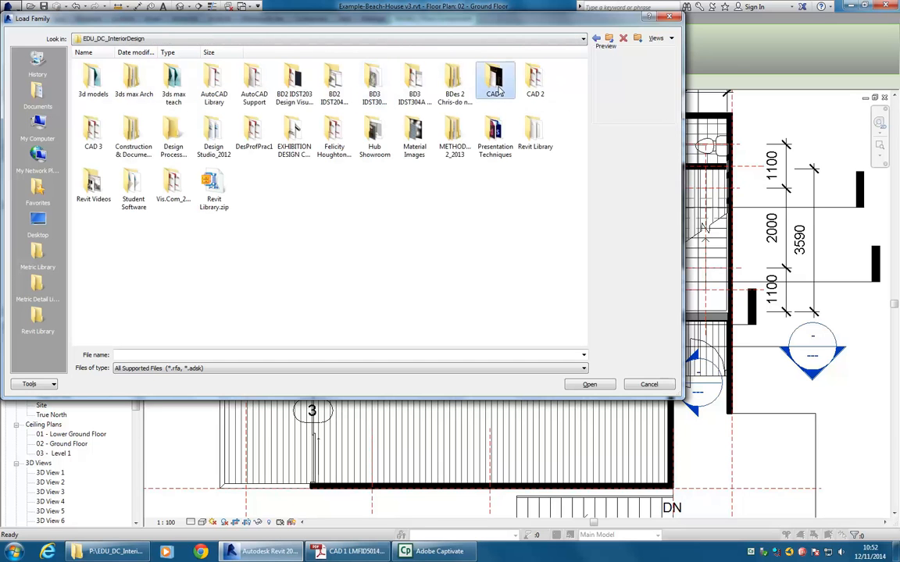
double_click(449, 78)
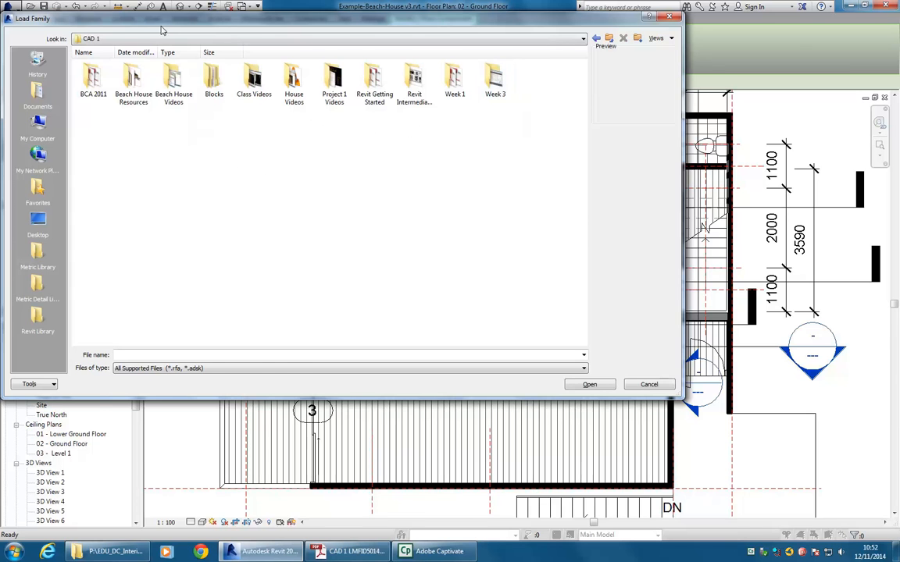
Add the Beach House Resources folder as a shortcut in the Load Family dialog and open it from there.
left_click_drag(166, 28, 271, 35)
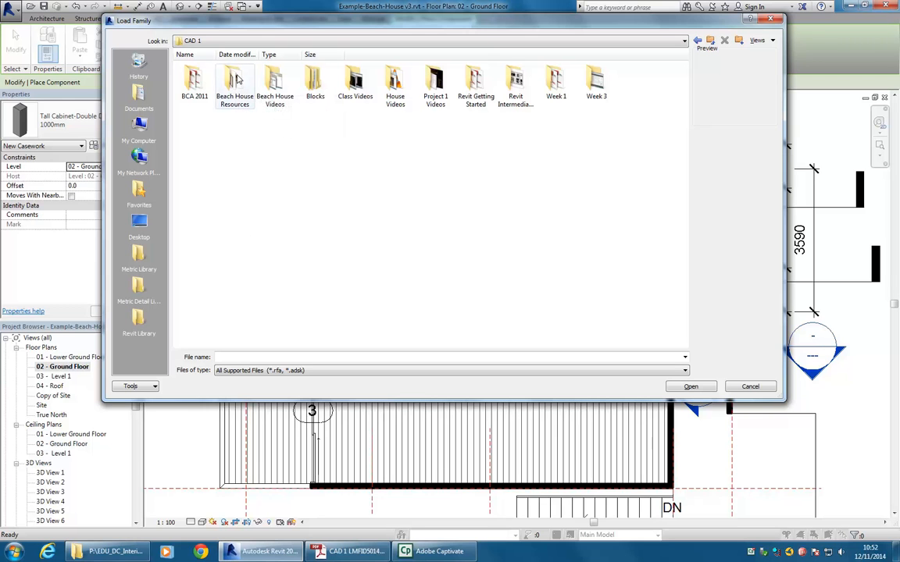
left_click_drag(238, 83, 145, 360)
left_click_drag(248, 400, 251, 435)
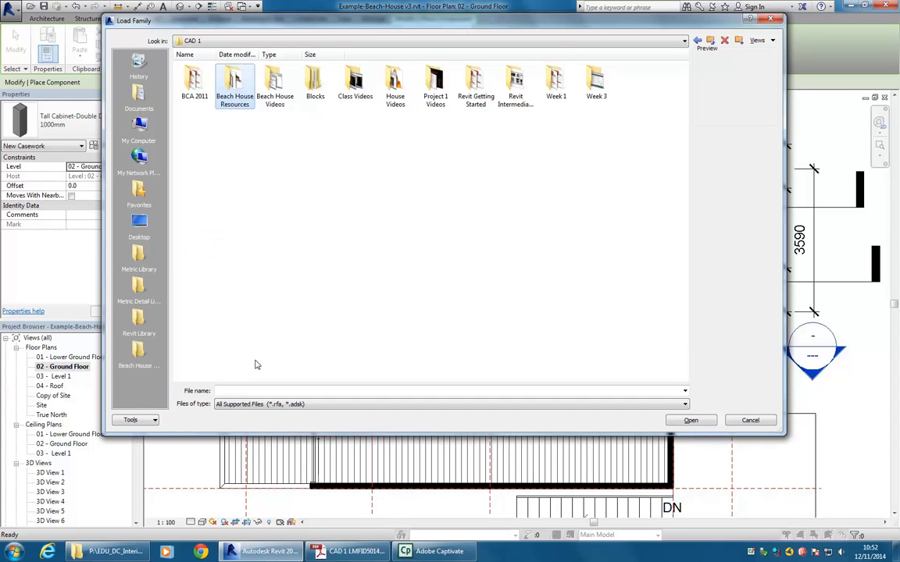
left_click(137, 353)
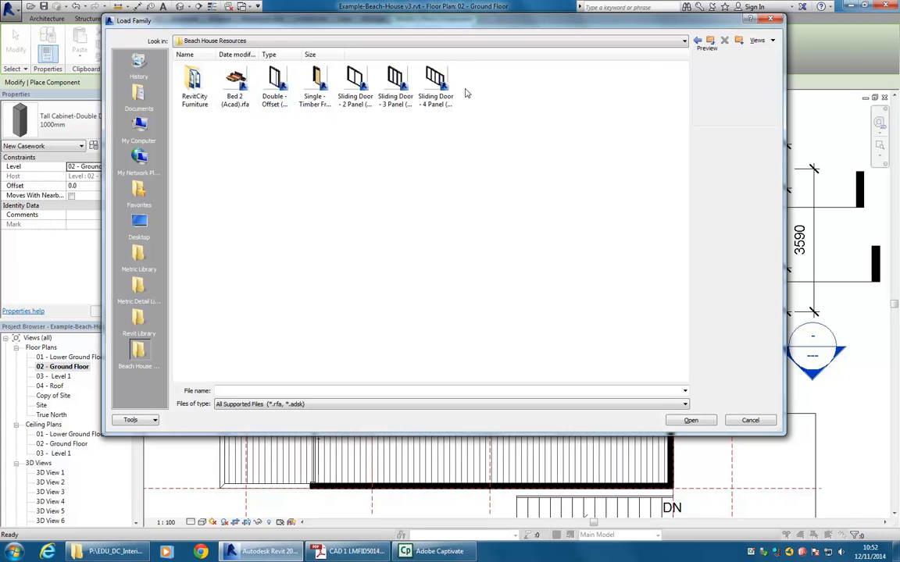
Preview the bed, double-offset, single timber-frame and 2-, 3- and 4-panel sliding door families in Beach House Resources.
left_click(237, 89)
left_click(277, 87)
left_click(316, 87)
left_click(356, 89)
left_click(397, 92)
left_click(437, 91)
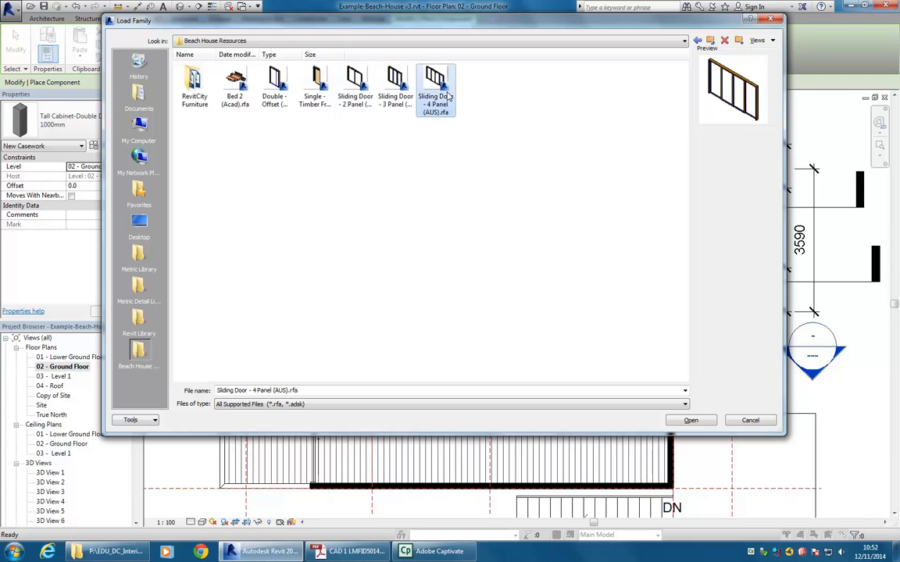
left_click(482, 233)
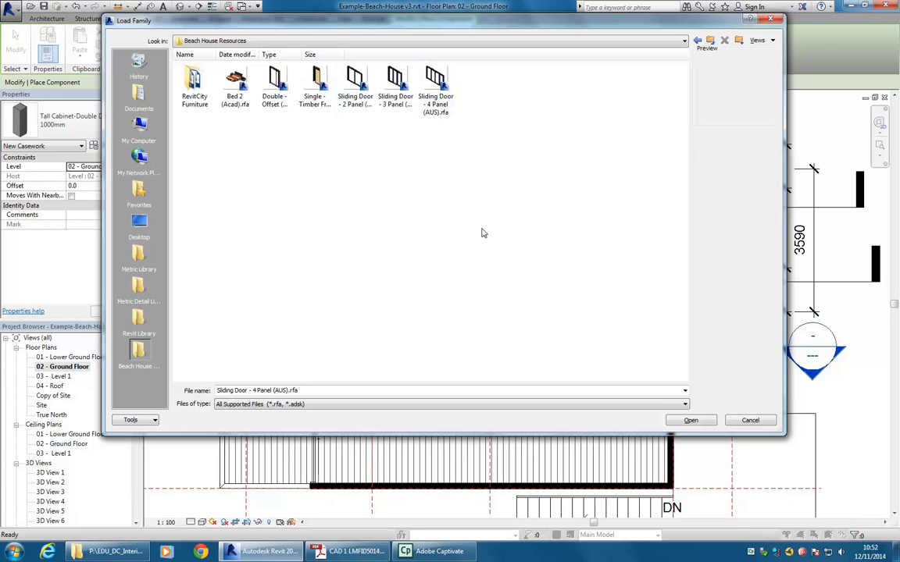
Compare the dining table families in the RevitCity Furniture folder and load Dining_Table_9162.rfa.
left_click(193, 88)
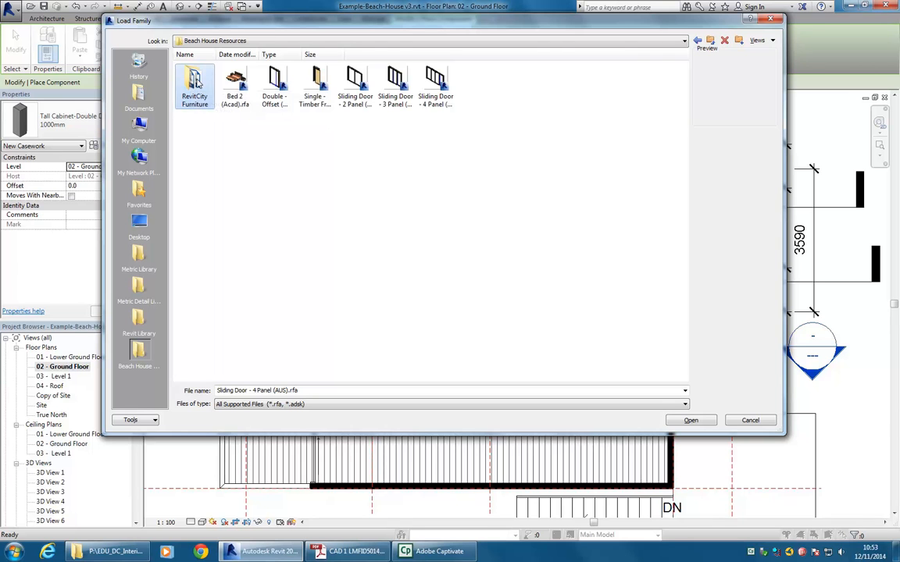
double_click(196, 84)
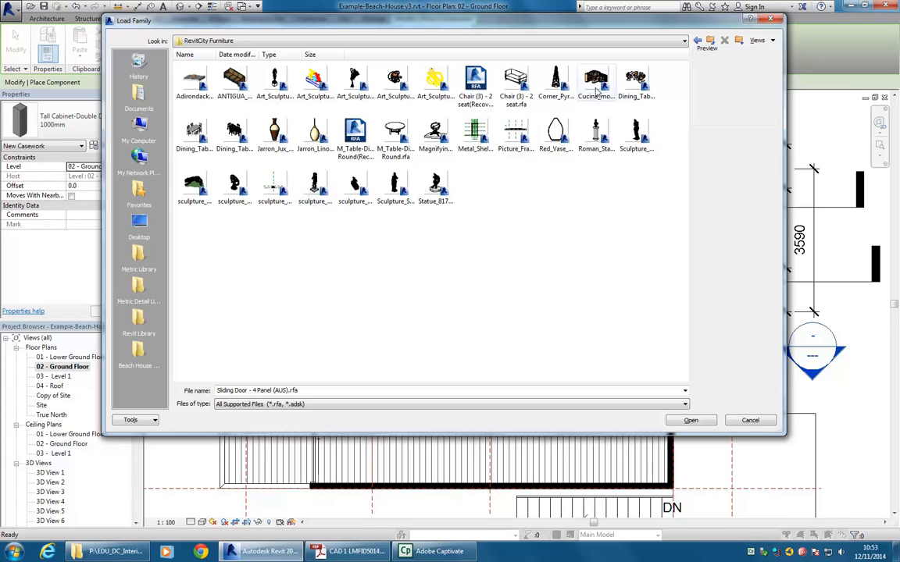
left_click(637, 82)
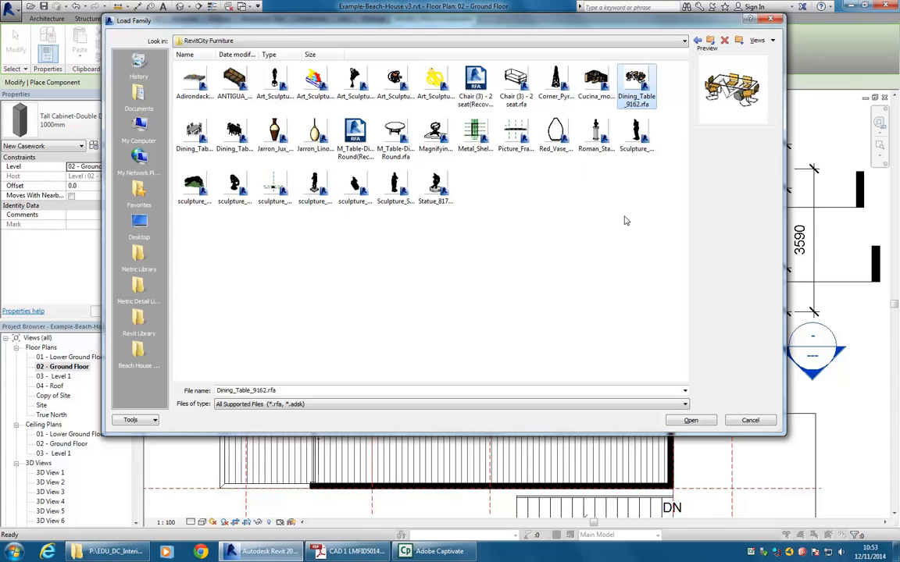
left_click(195, 132)
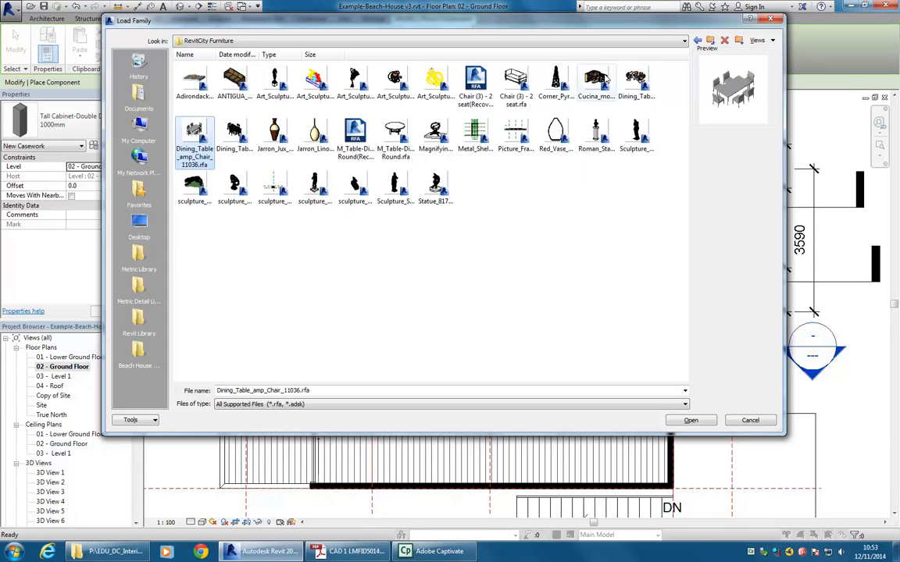
left_click(642, 92)
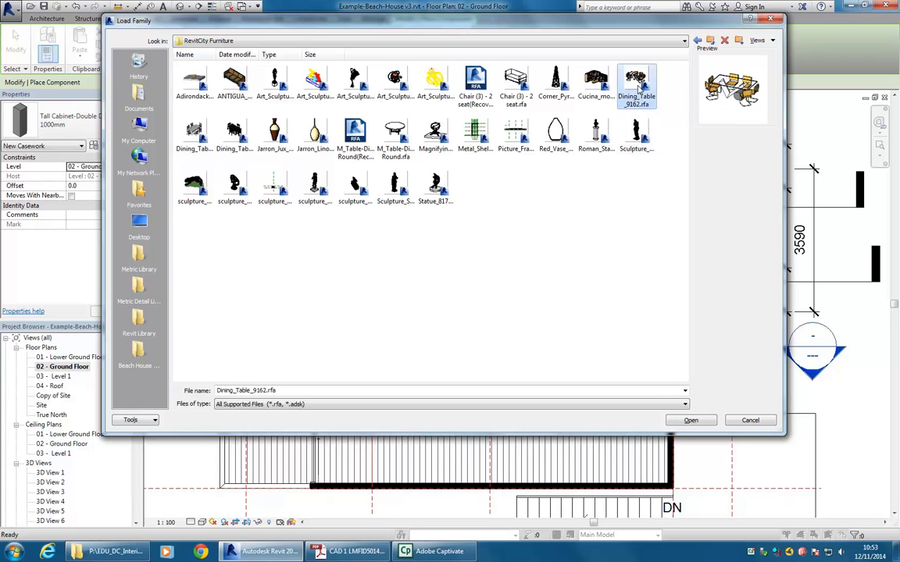
double_click(638, 88)
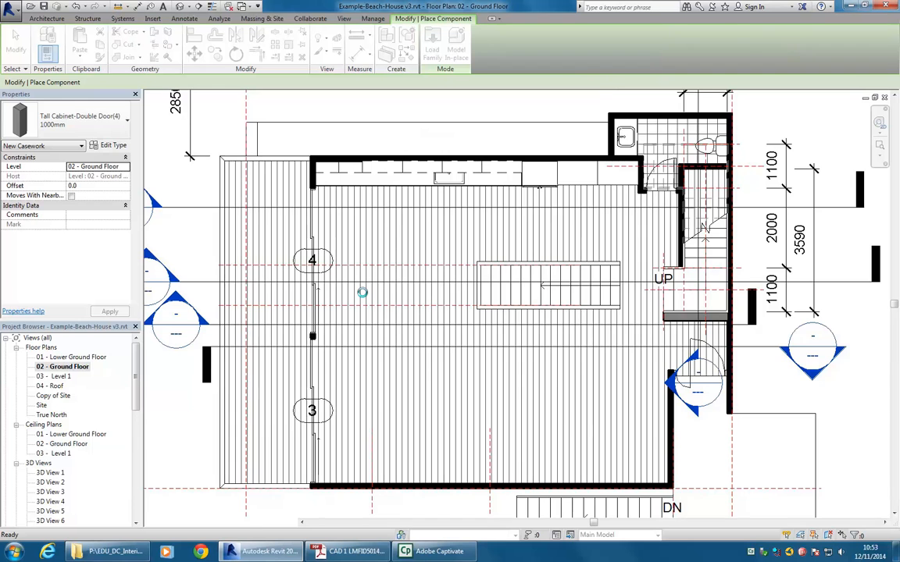
Place the dining table between sliding door 4 and the stair, rotated lengthwise along the door wall, its centre about 2025 mm from that wall.
scroll(400, 282, "up", 2)
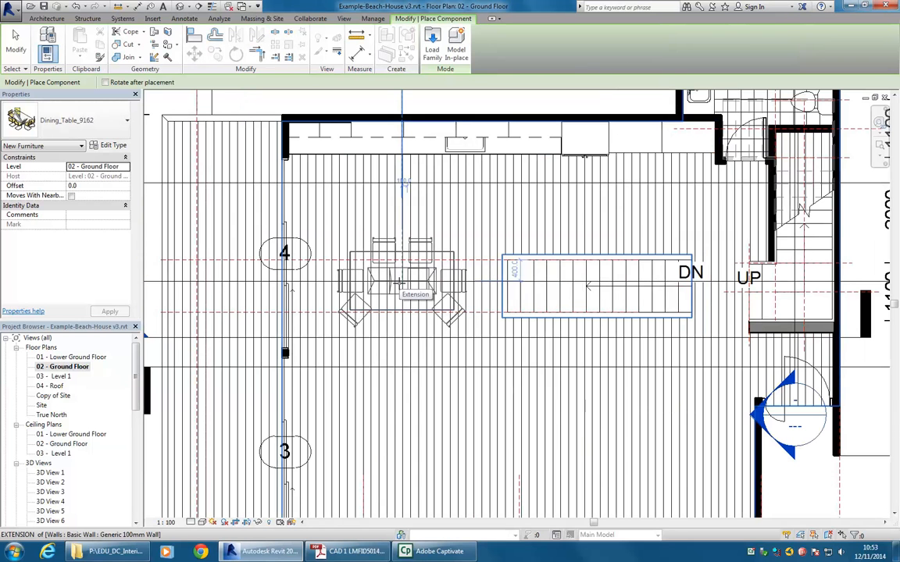
key("space")
key("space")
key("space")
key("space")
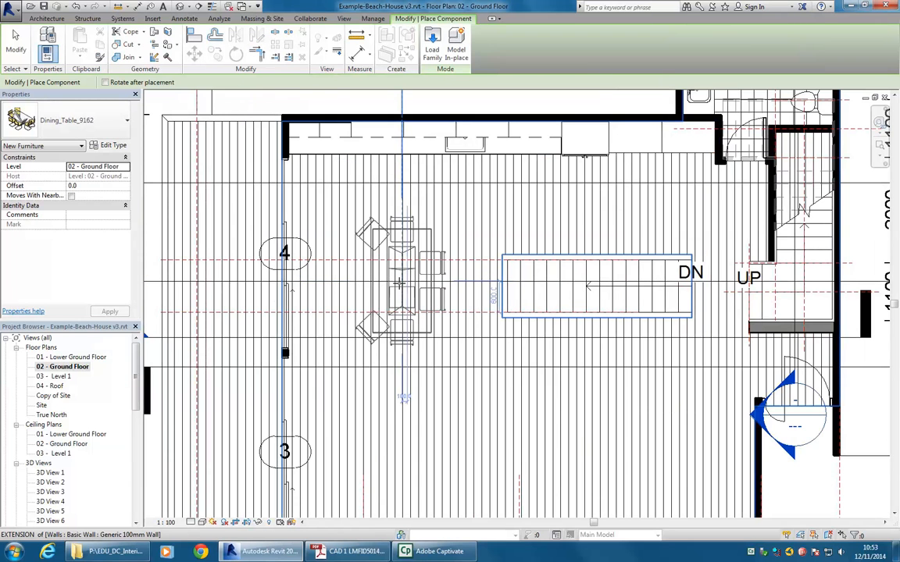
key("space")
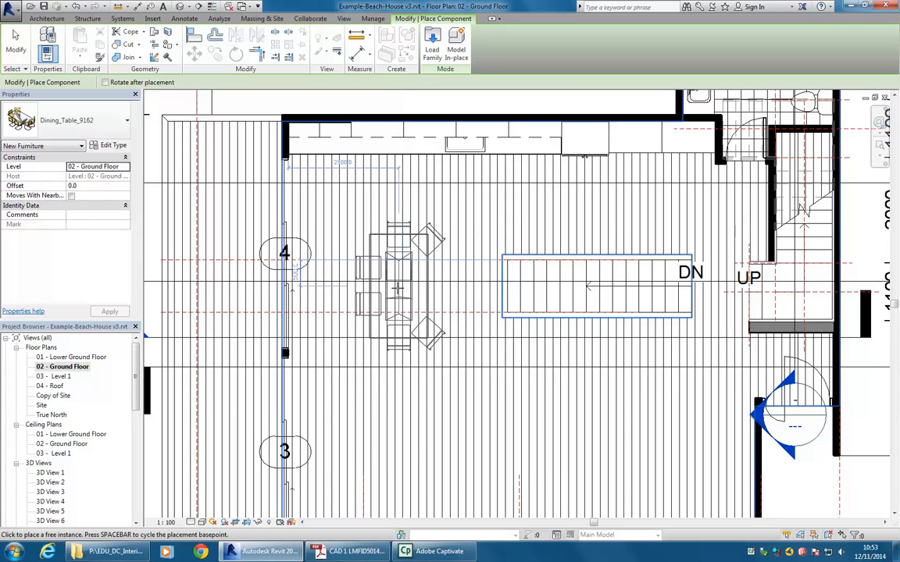
scroll(396, 297, "up", 2)
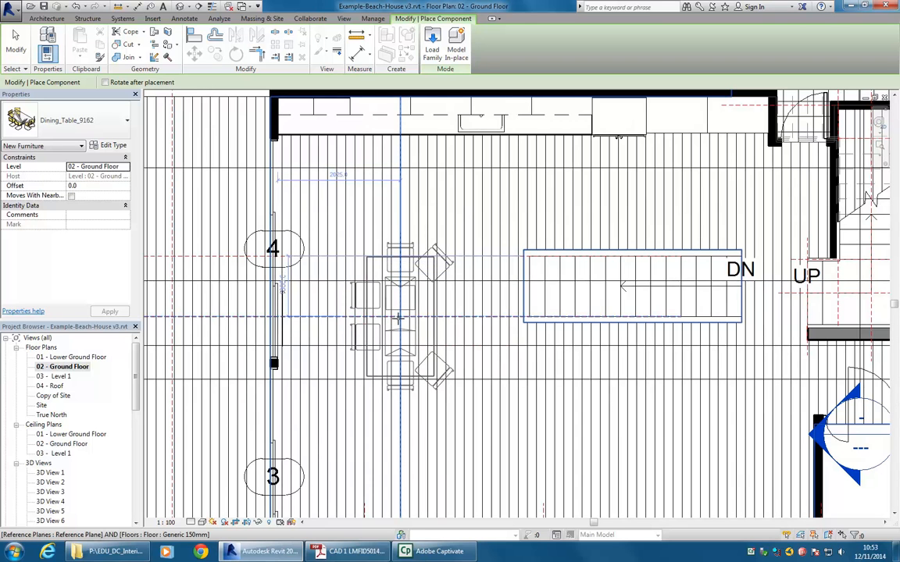
left_click(400, 316)
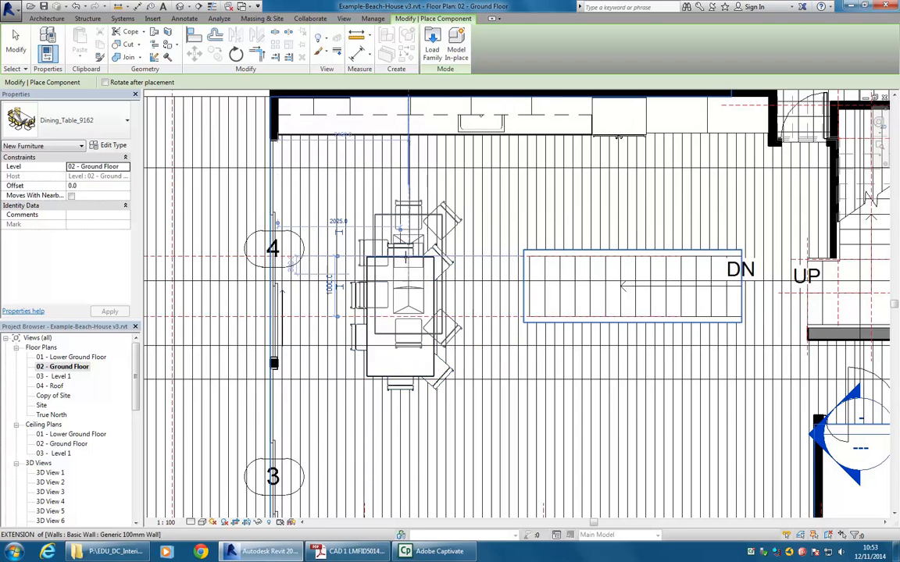
Load the sofa family ANTIGUA_by_Vaghi_11534.rfa from Beach House Resources > RevitCity Furniture after previewing the Adirondack chair and table.
left_click(432, 43)
left_click(147, 355)
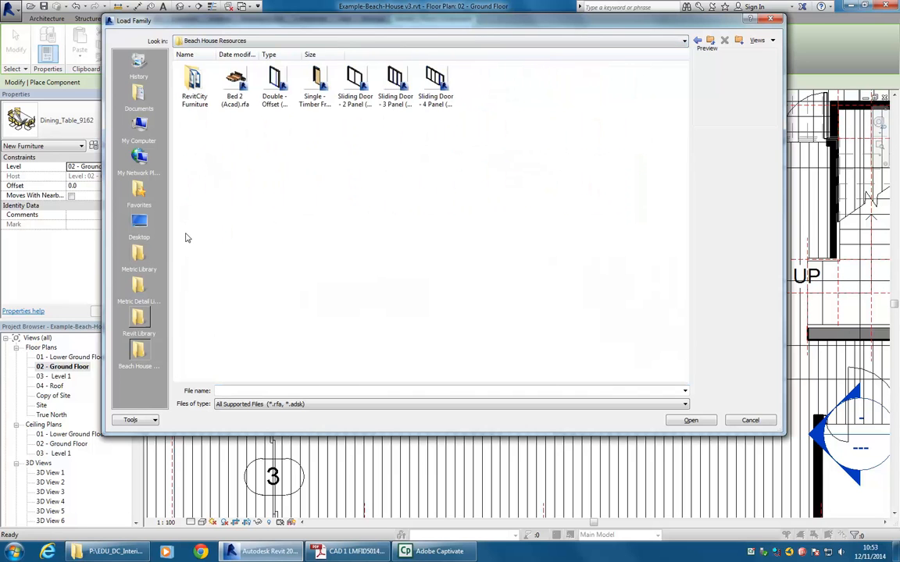
double_click(194, 88)
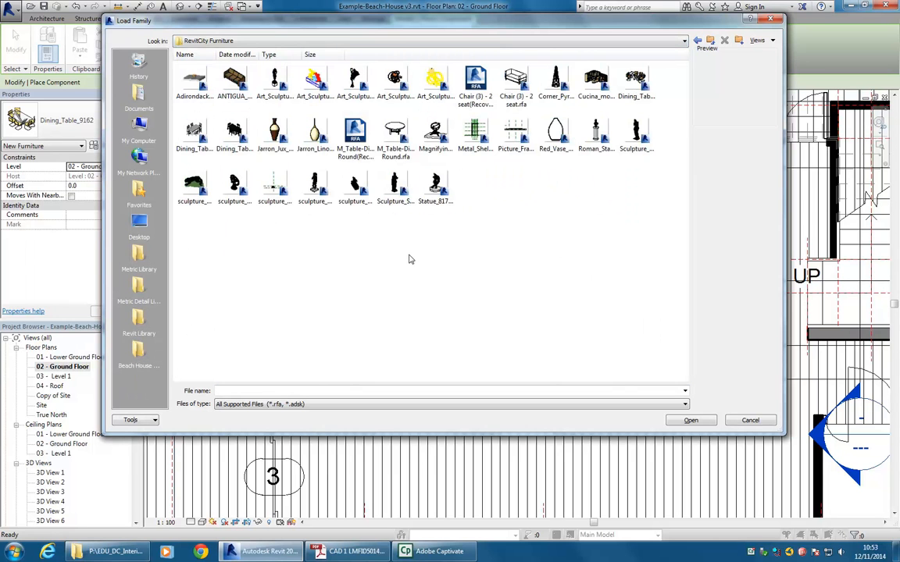
left_click(235, 81)
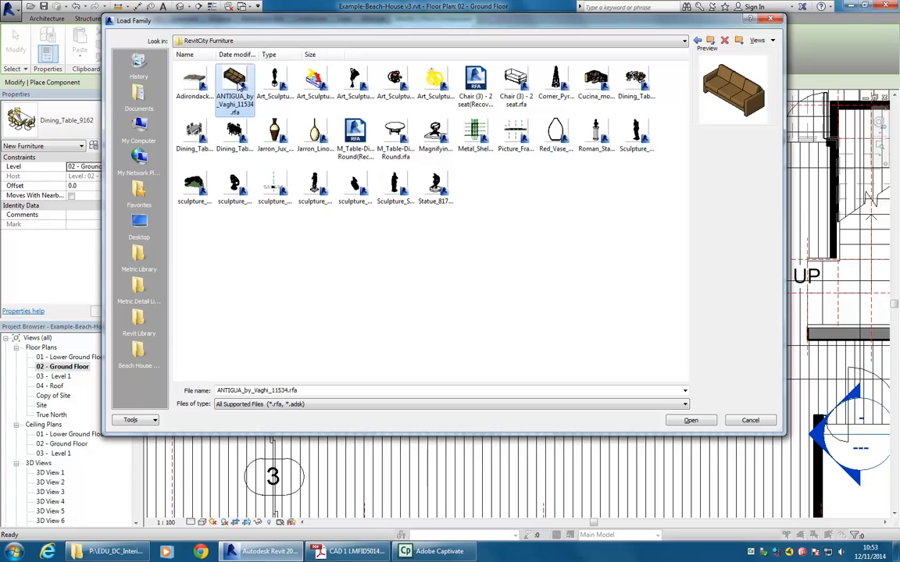
left_click(188, 80)
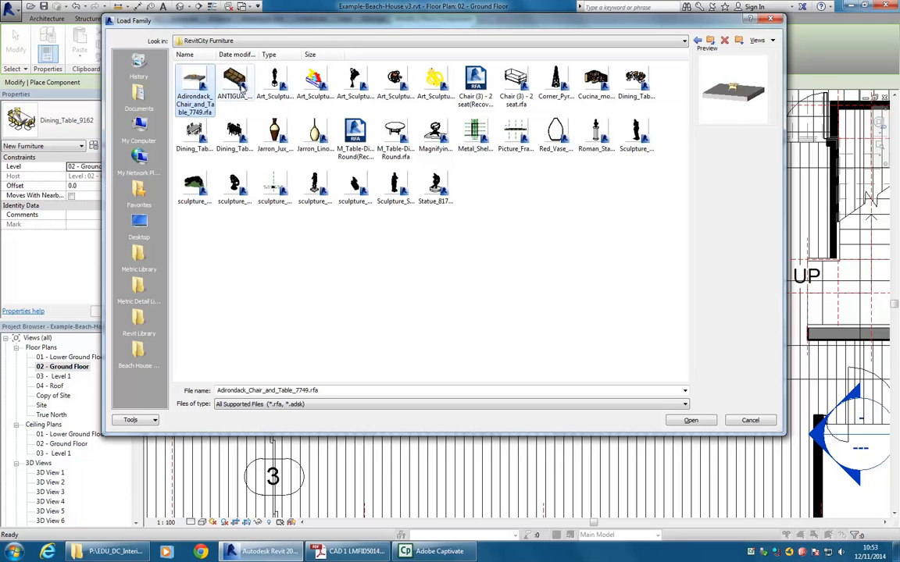
left_click(227, 81)
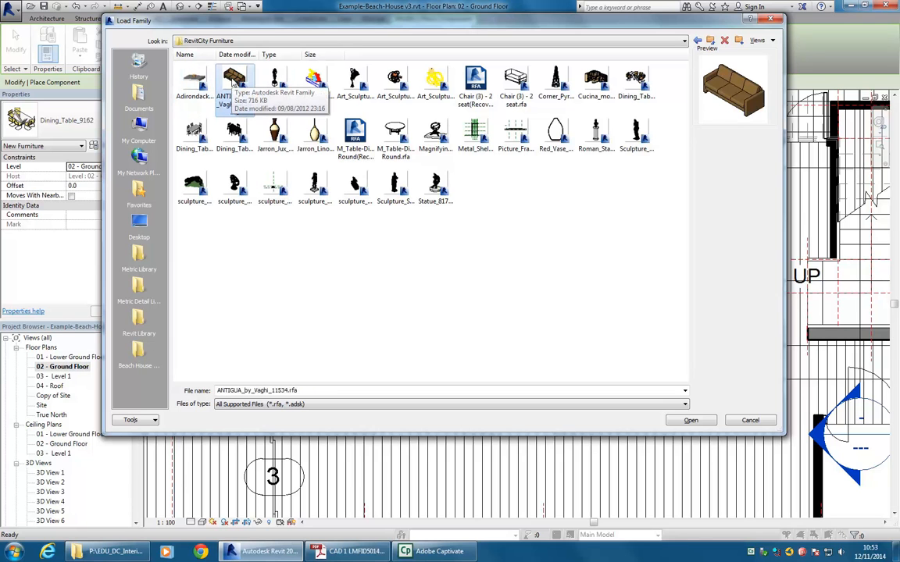
double_click(232, 81)
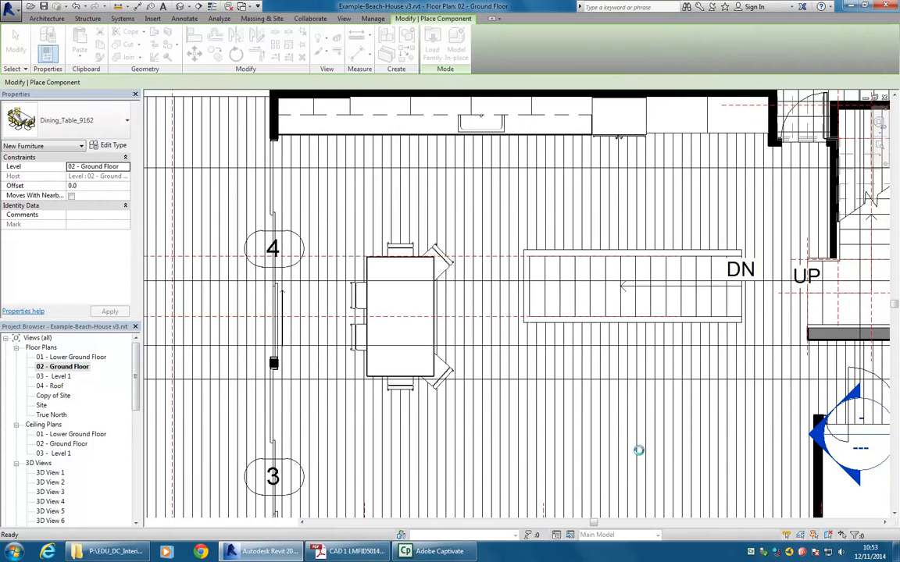
Place the triple-seat sofa with its back to the living area's side wall, about 880 mm from that wall and 1560 mm from the lower wall.
scroll(508, 353, "down", 5)
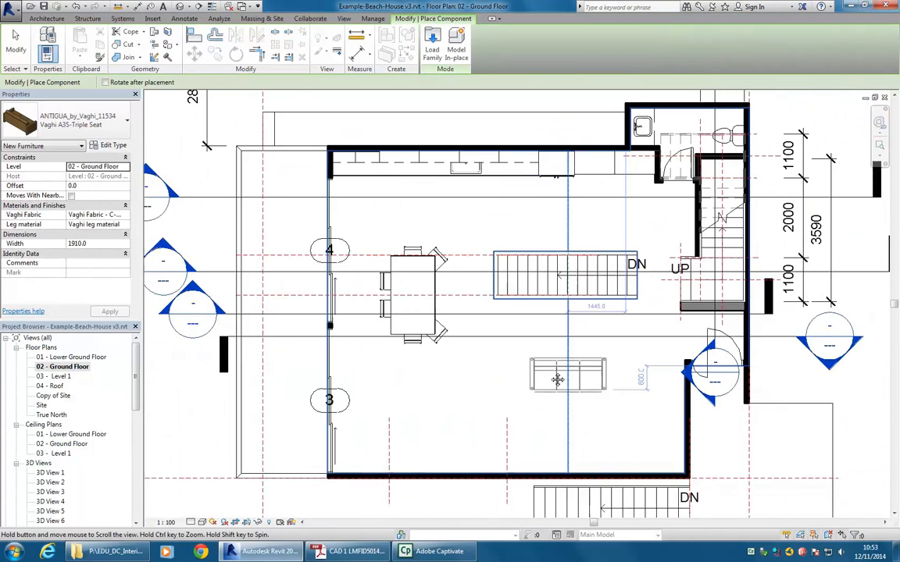
scroll(508, 353, "up", 2)
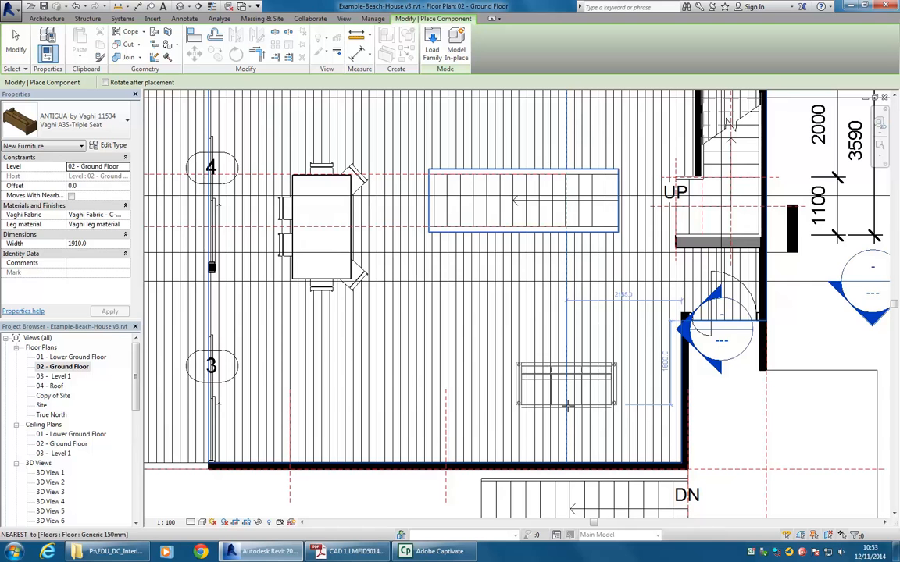
scroll(609, 403, "up", 2)
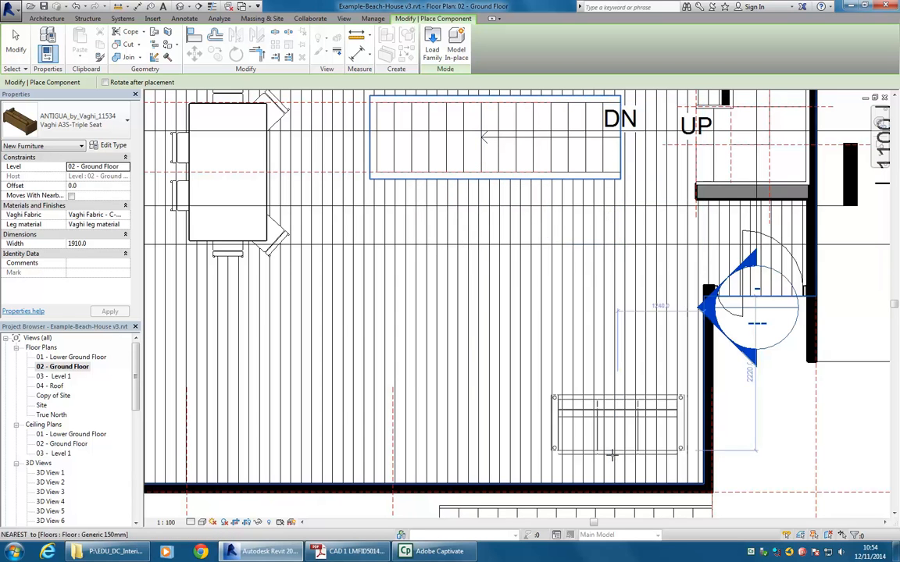
scroll(619, 357, "up", 3)
key("space")
key("space")
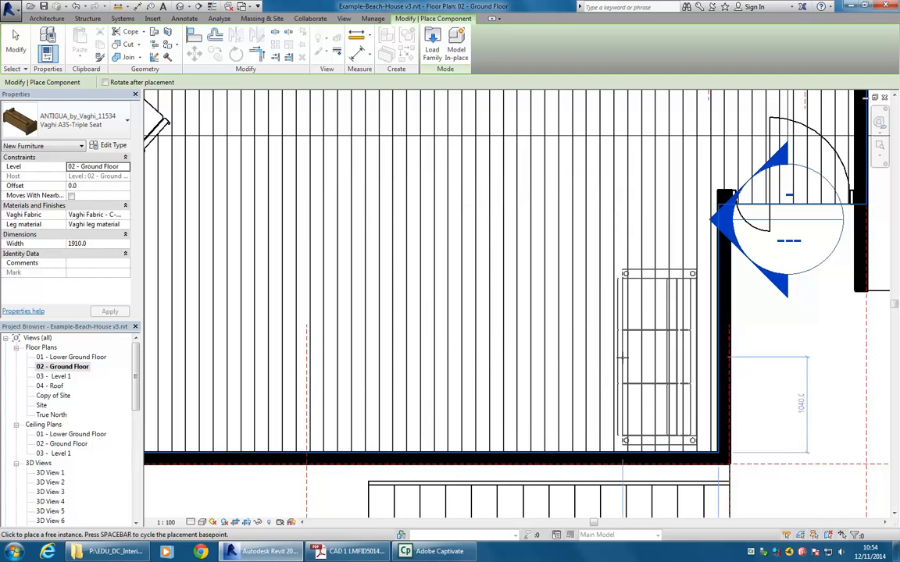
left_click(637, 308)
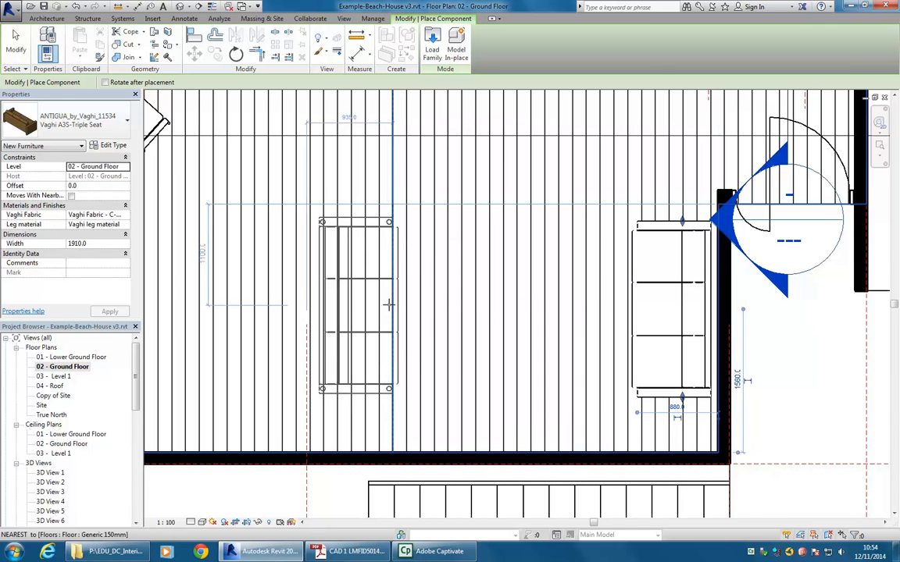
Examine the kitchen, stair, living and dining areas of the ground floor plan with a second sofa ready for placement.
scroll(391, 304, "down", 2)
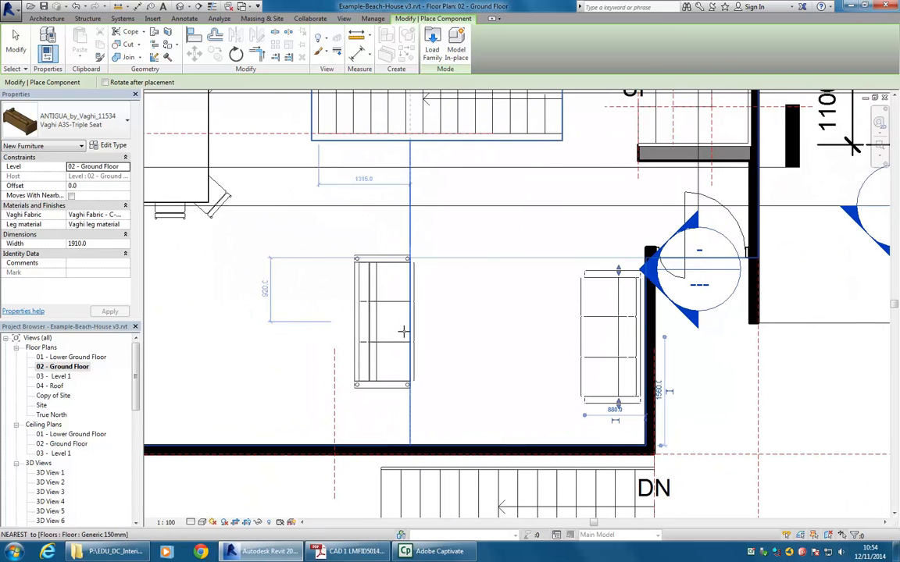
middle_click_drag(487, 283, 457, 407)
scroll(457, 267, "down", 1)
middle_click_drag(457, 267, 484, 396)
scroll(507, 262, "down", 1)
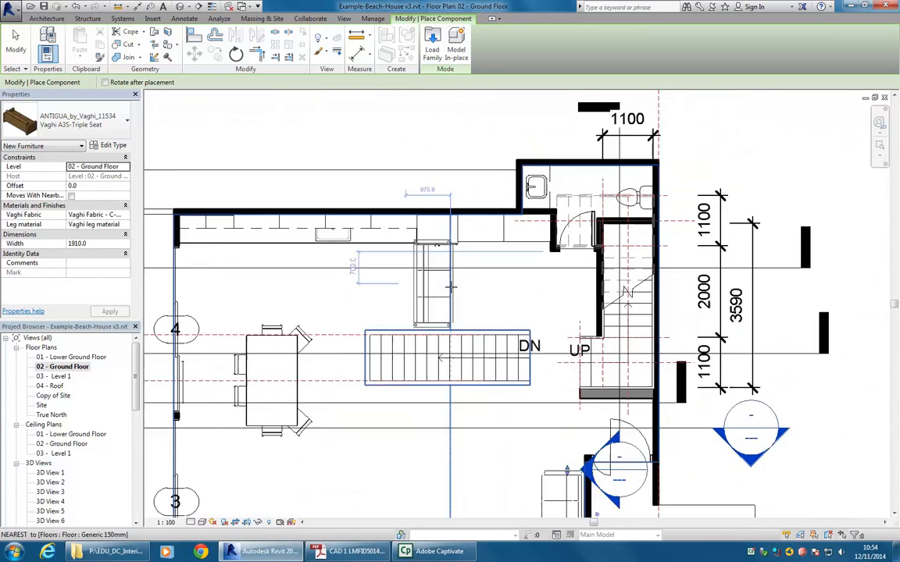
middle_click_drag(508, 261, 568, 195)
middle_click_drag(432, 291, 384, 215)
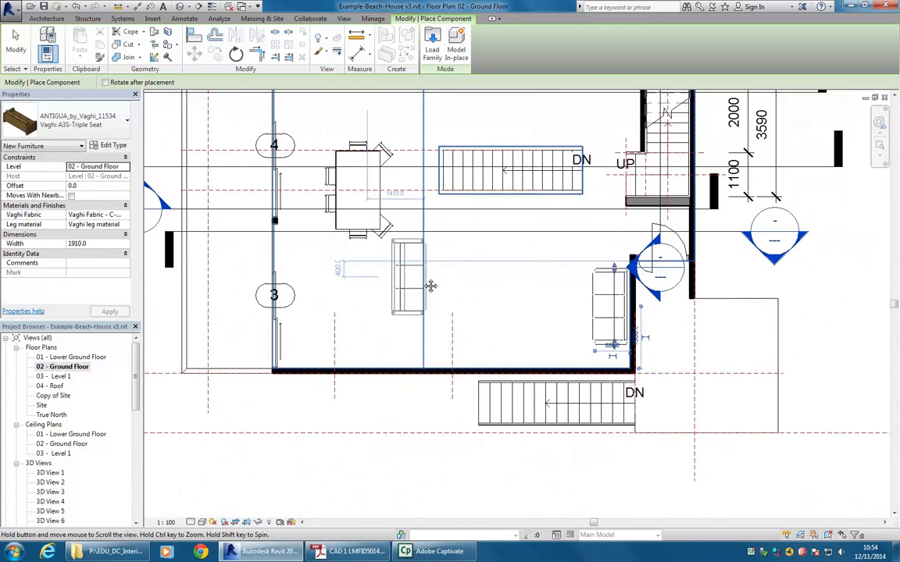
middle_click_drag(588, 209, 540, 356)
scroll(630, 237, "up", 4)
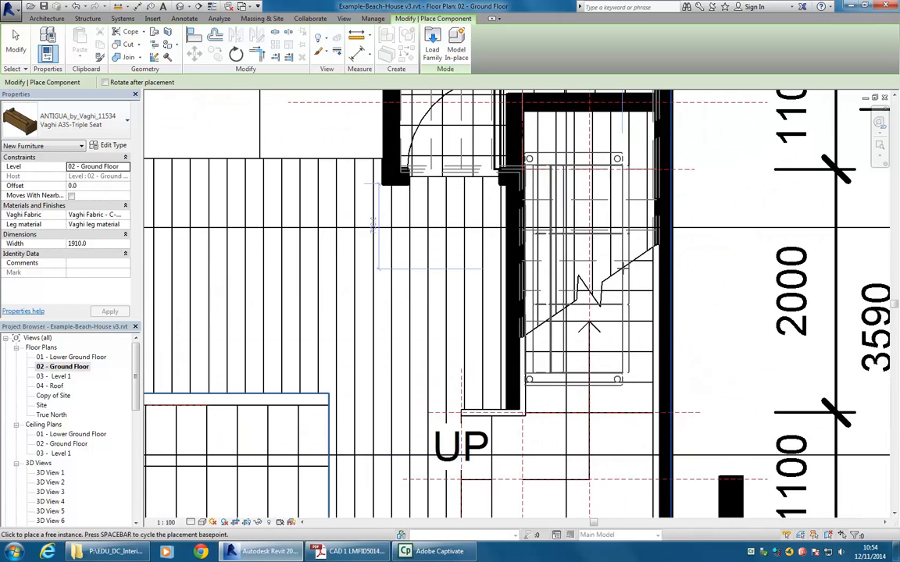
scroll(453, 261, "down", 4)
middle_click_drag(453, 261, 660, 267)
scroll(406, 315, "down", 1)
middle_click_drag(406, 315, 591, 263)
middle_click_drag(361, 327, 438, 294)
scroll(492, 238, "up", 3)
scroll(519, 254, "up", 2)
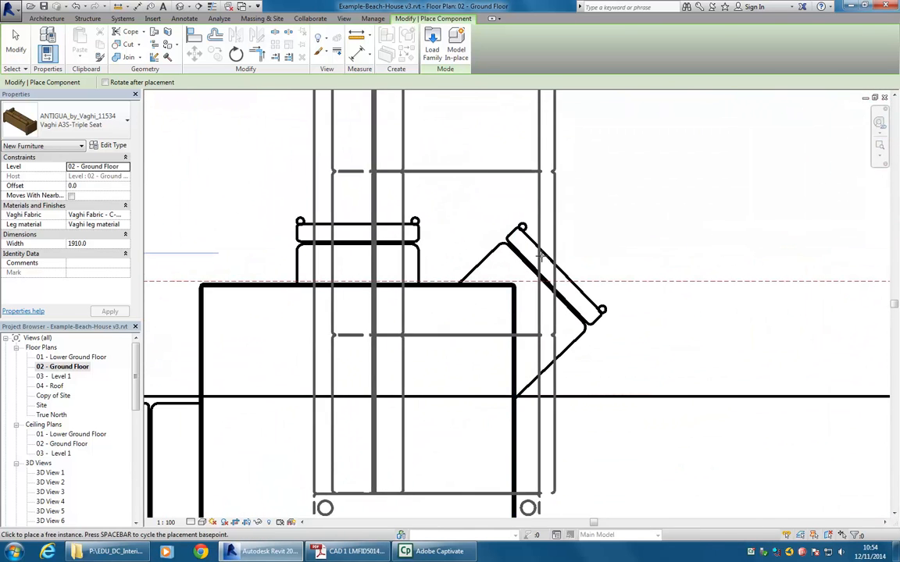
Try rotating the pending second sofa in quarter turns at the dining table's angled chair and bring it over to the placed sofa.
key("space")
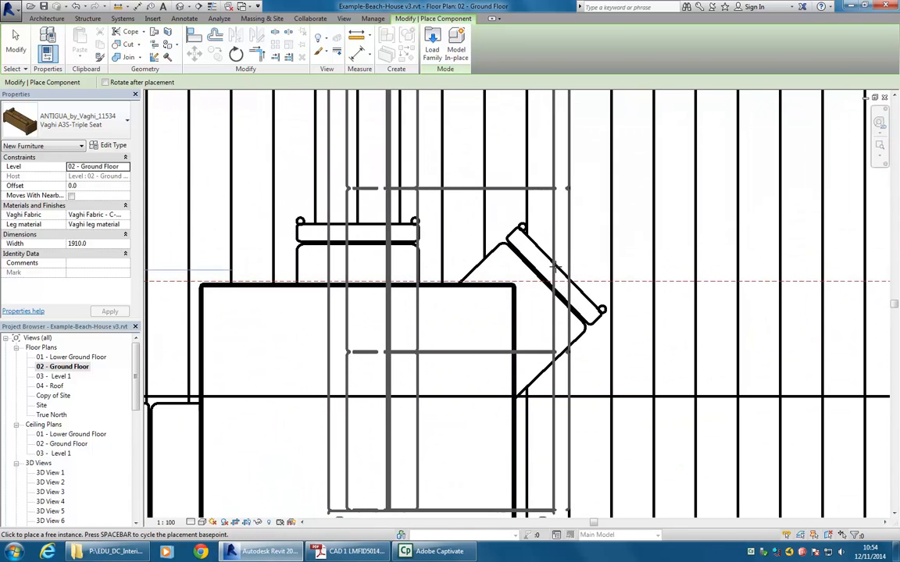
key("space")
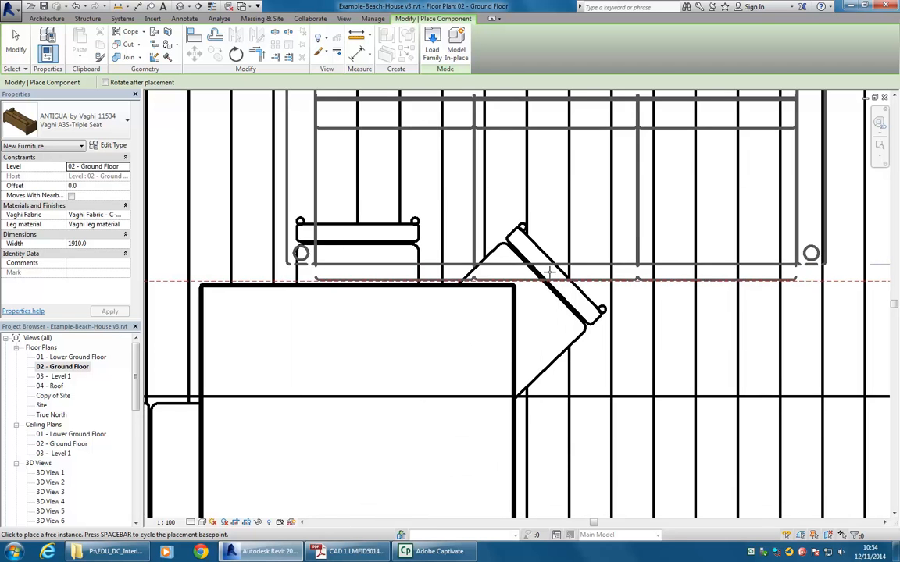
key("space")
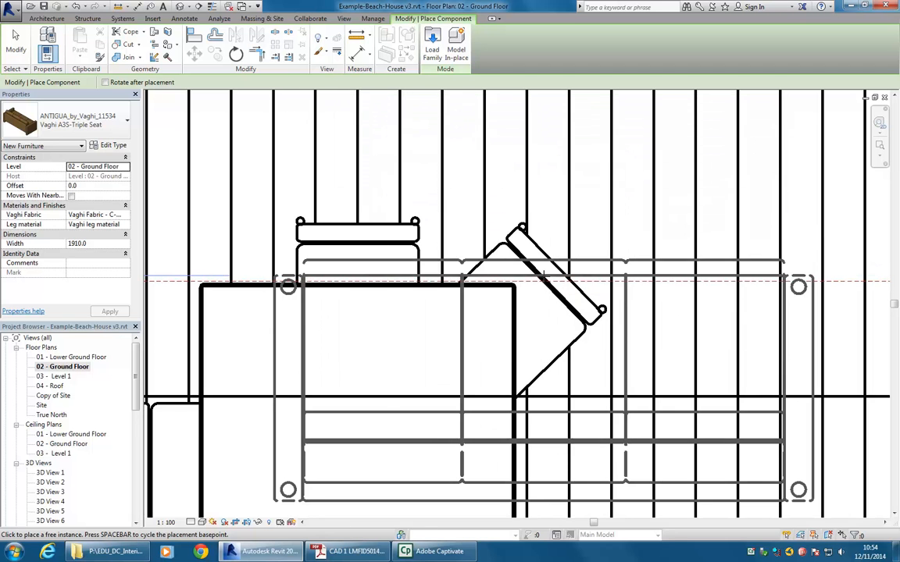
scroll(544, 275, "down", 2)
middle_click_drag(544, 275, 499, 211)
scroll(496, 214, "down", 3)
middle_click_drag(422, 331, 568, 289)
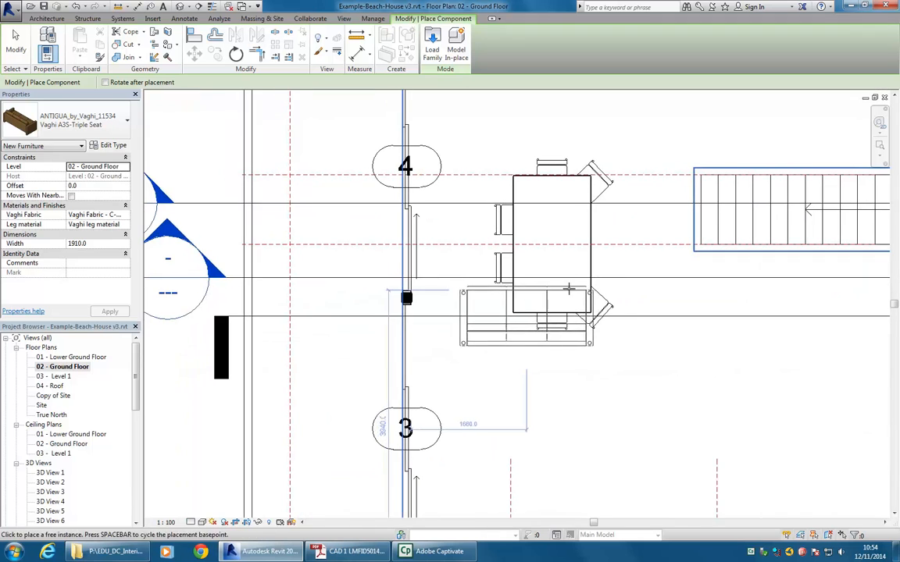
scroll(367, 309, "down", 1)
middle_click_drag(367, 309, 531, 257)
middle_click_drag(716, 376, 427, 316)
middle_click_drag(642, 339, 578, 353)
scroll(646, 309, "up", 1)
scroll(647, 309, "up", 4)
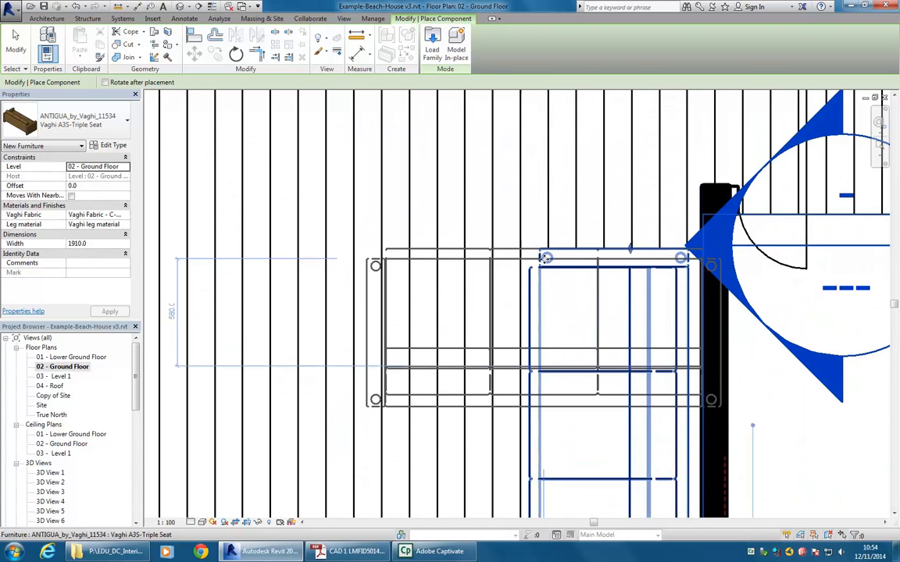
Rotate the second triple-seat sofa parallel to the first and place it facing that one across the living area.
scroll(532, 292, "down", 2)
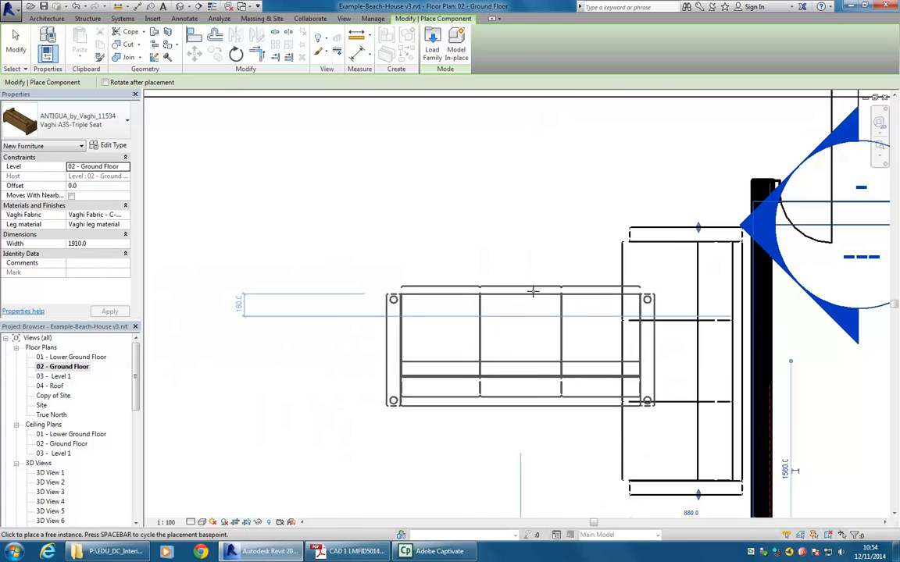
key("space")
key("space")
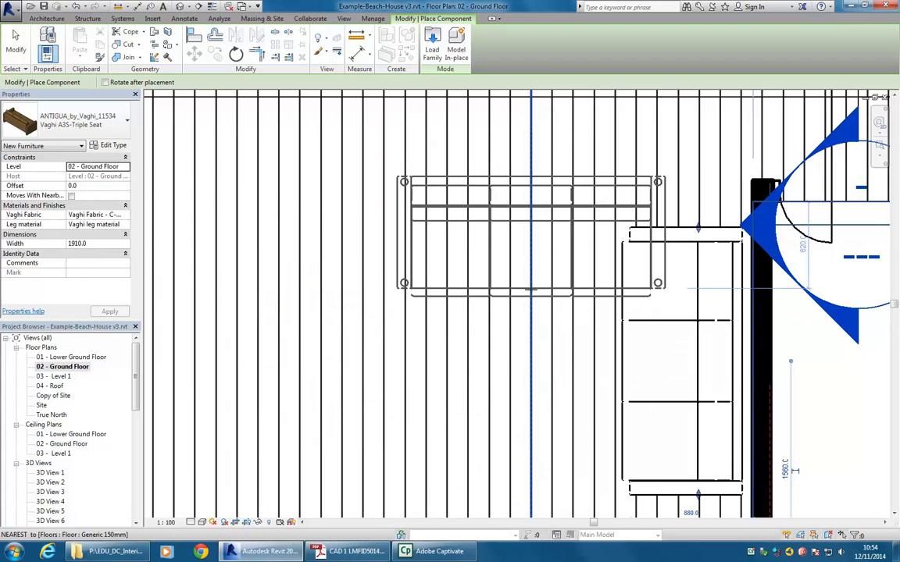
key("space")
scroll(507, 301, "down", 3)
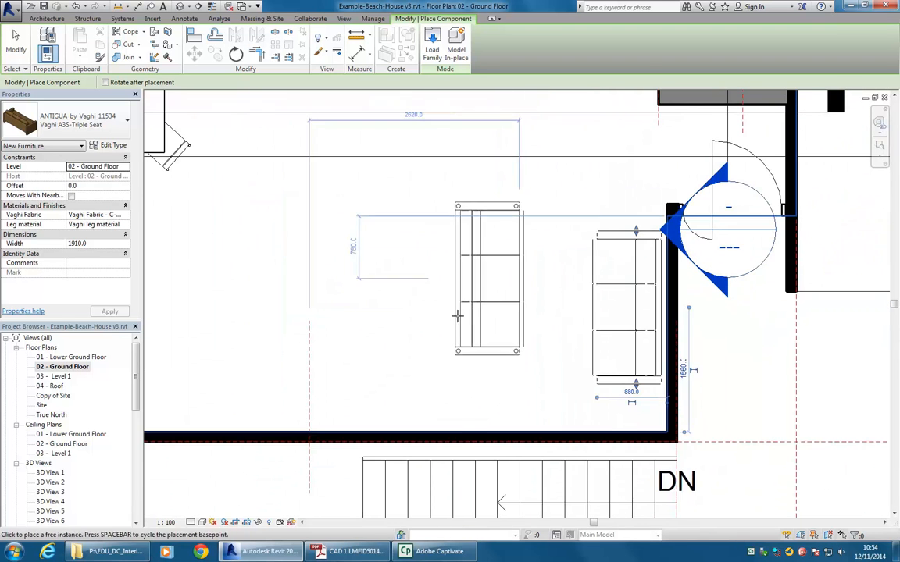
scroll(422, 318, "up", 2)
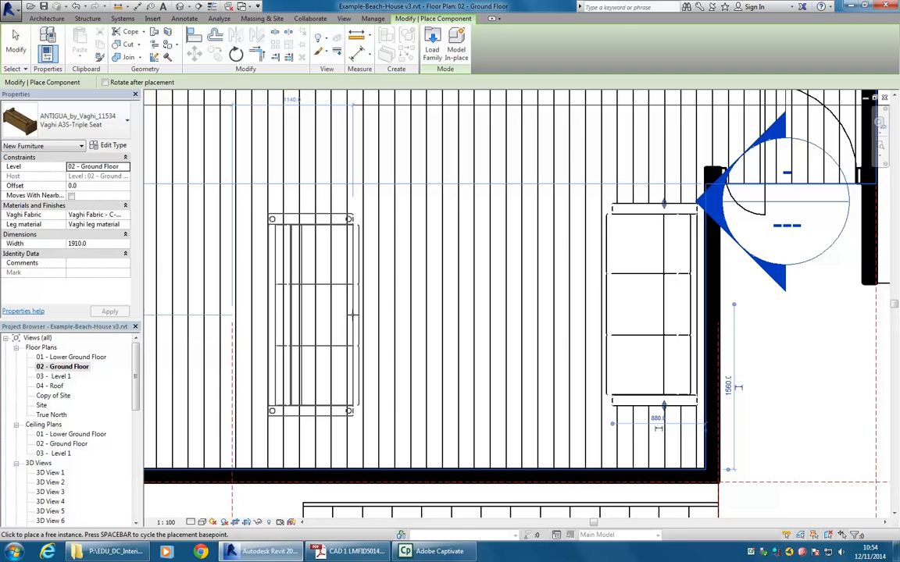
key("Escape")
key("Escape")
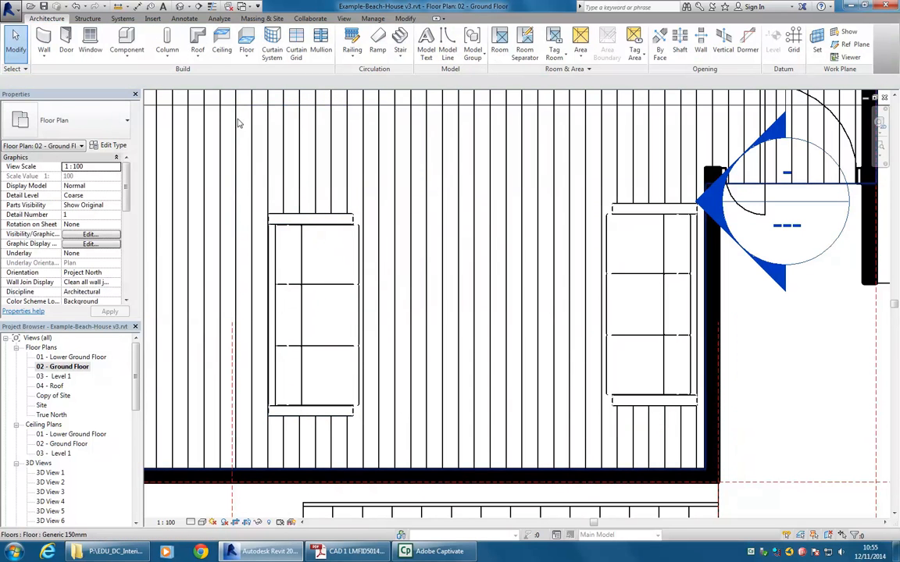
Load Corner_Pyramid_Shelf_9378.rfa from Beach House Resources > RevitCity Furniture and place the shelf in the living area's corner beside the wall-side sofa.
left_click(126, 43)
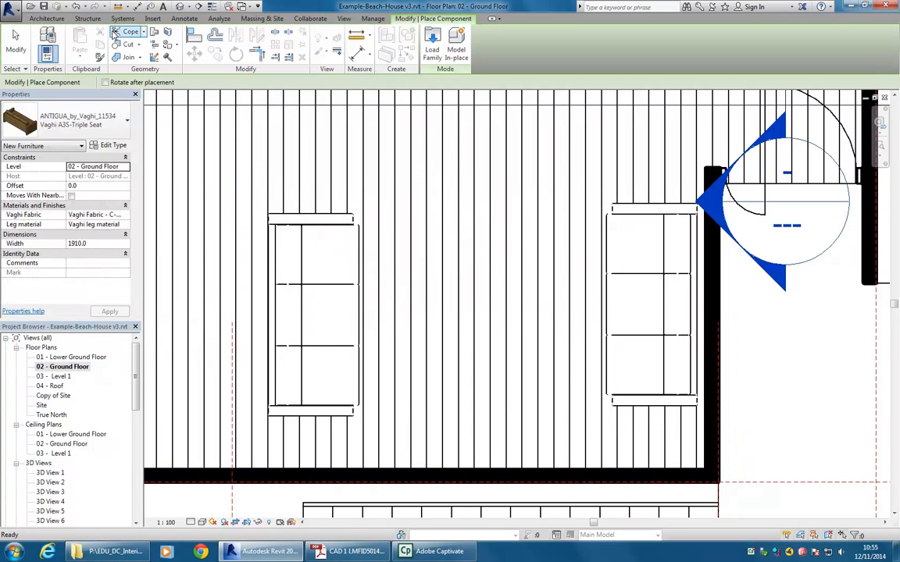
left_click(432, 43)
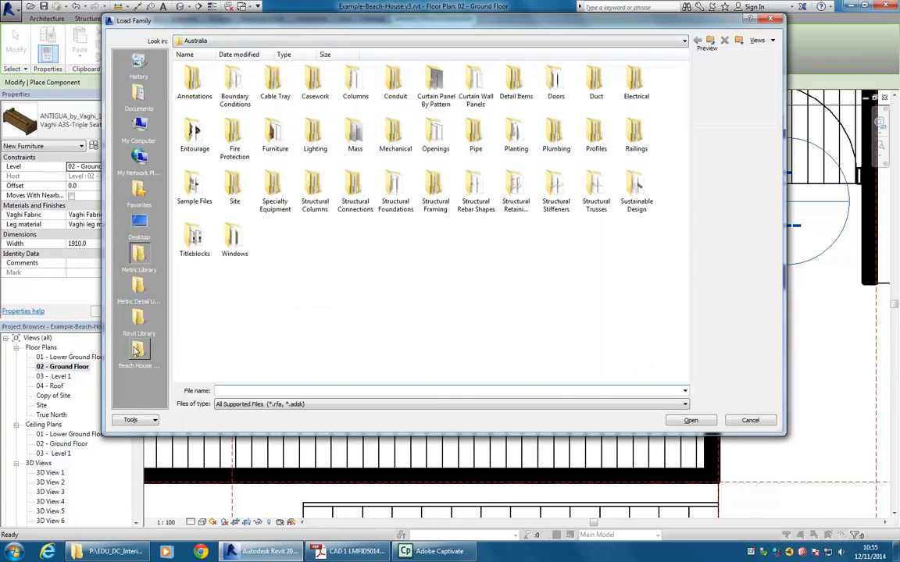
left_click(138, 352)
double_click(194, 92)
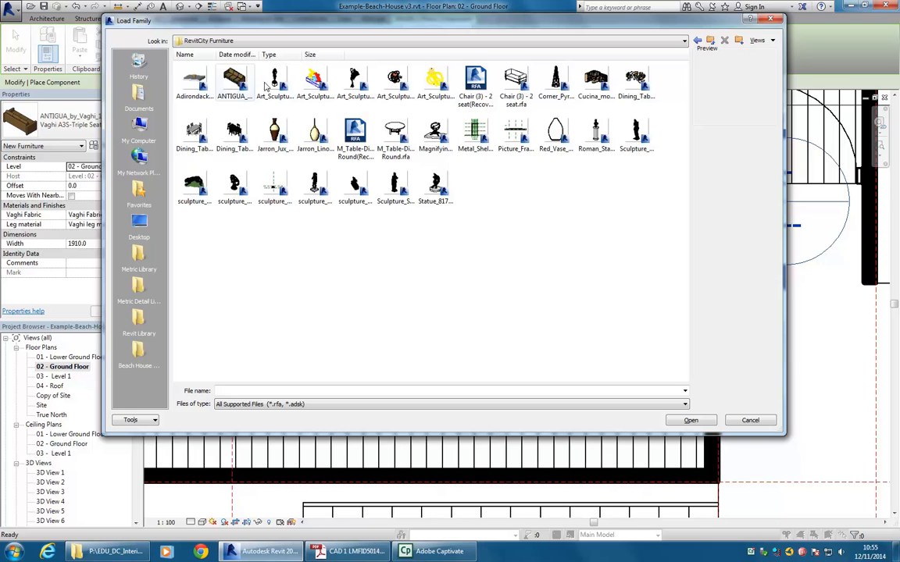
left_click(557, 81)
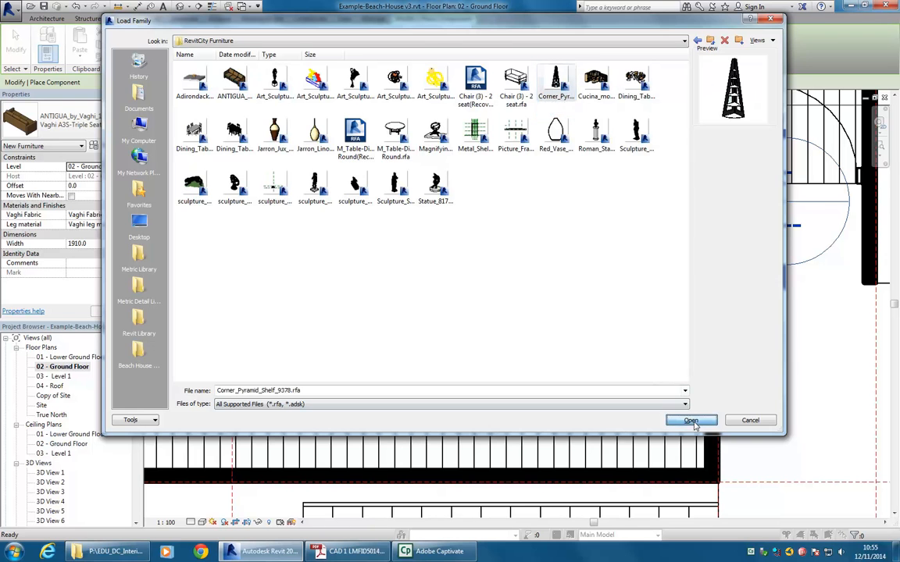
left_click(691, 422)
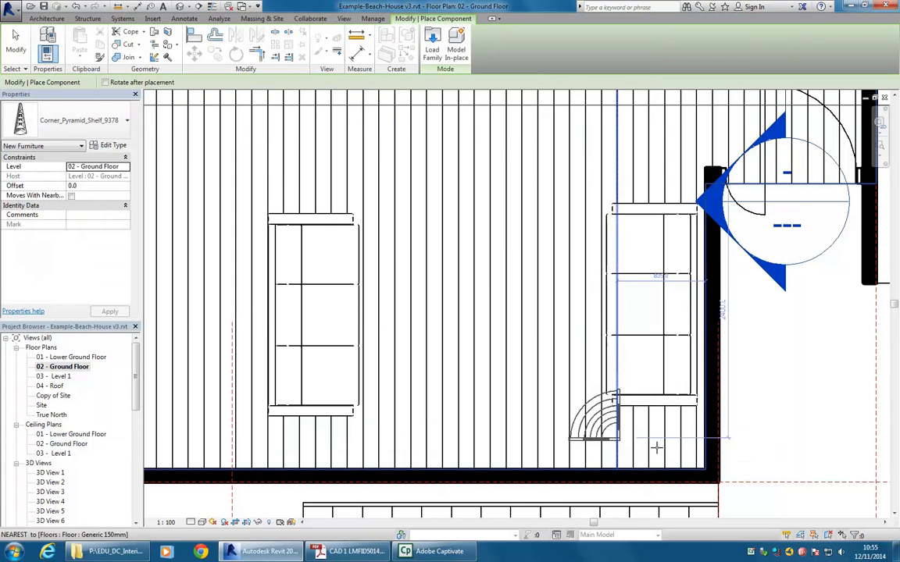
left_click(696, 461)
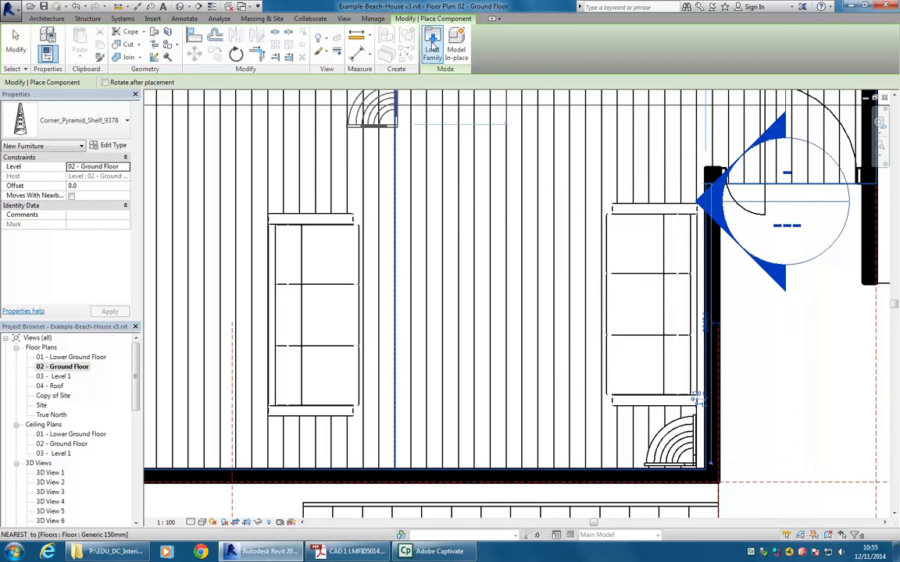
Load the family M_Table-Dining Round.rfa from Beach House Resources > RevitCity Furniture after checking the resource folder's location and previewing the sofa.
left_click(431, 46)
left_click(137, 353)
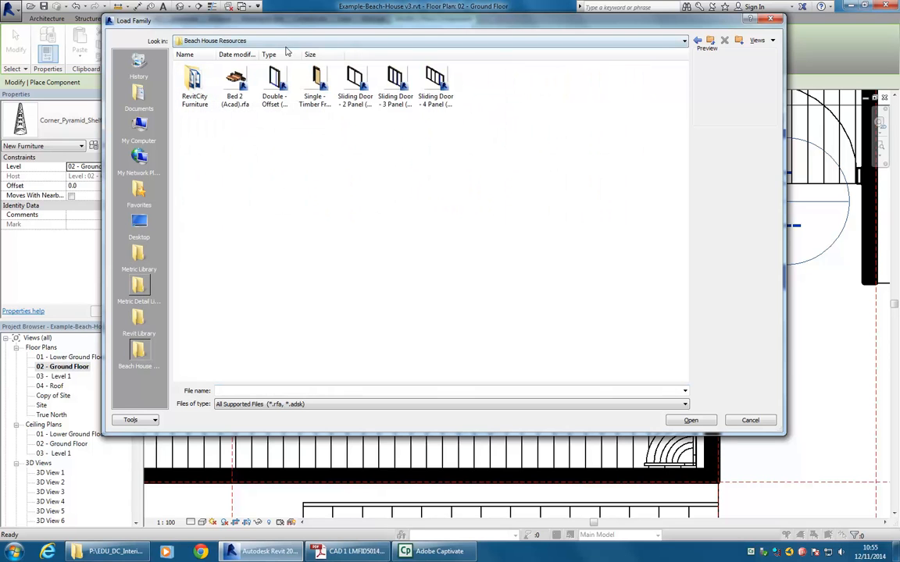
left_click(266, 41)
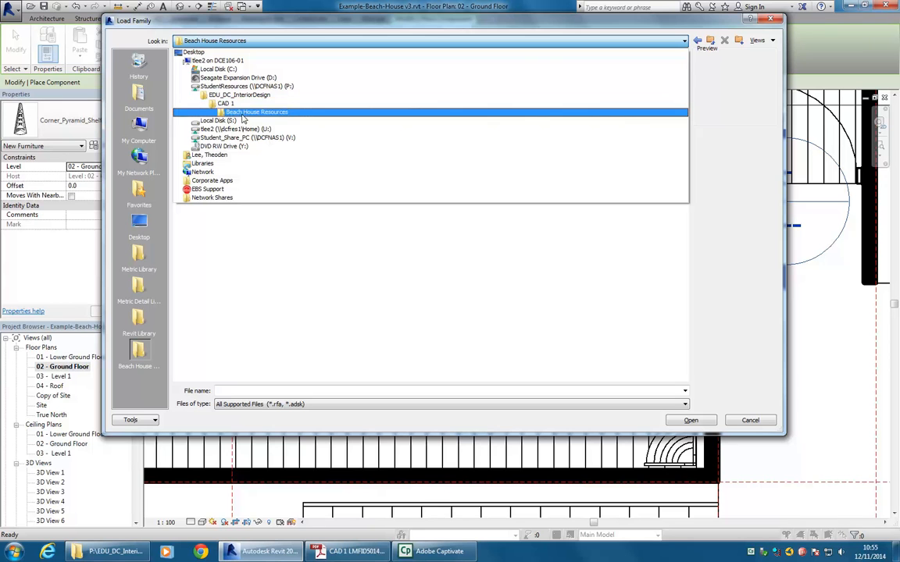
left_click(319, 258)
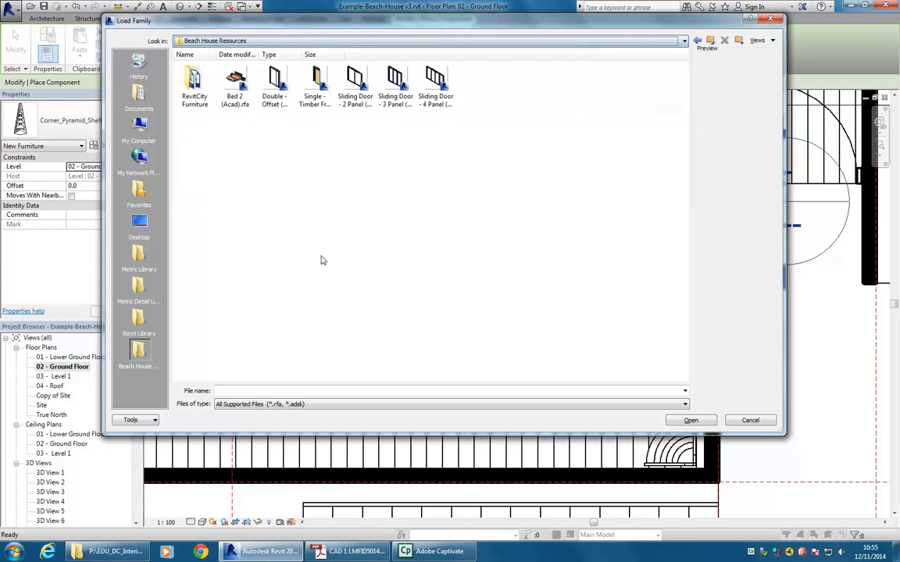
double_click(185, 92)
left_click(235, 84)
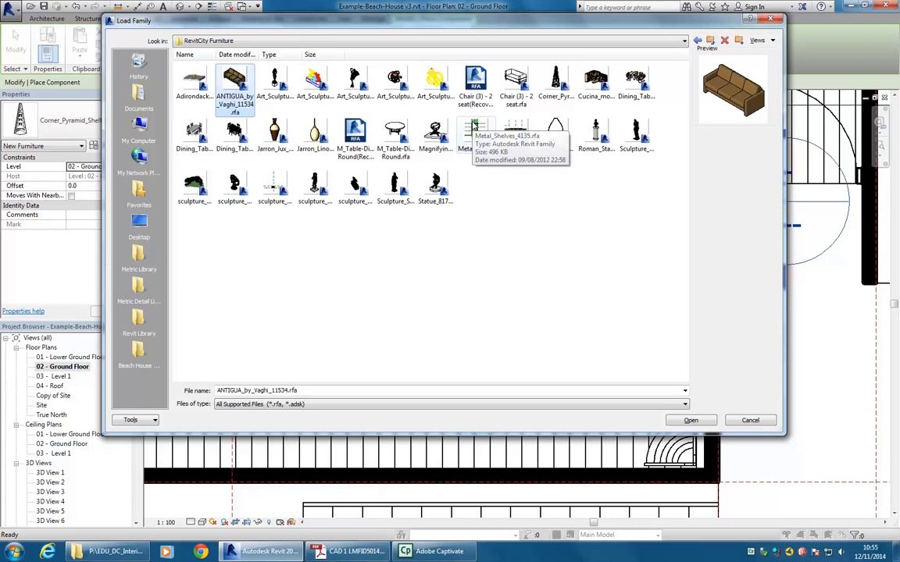
left_click(398, 132)
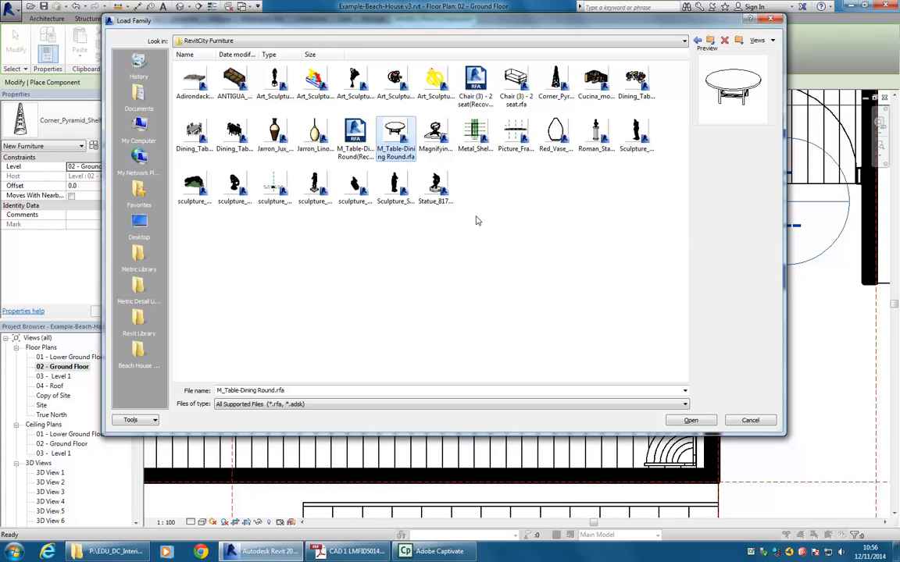
double_click(395, 131)
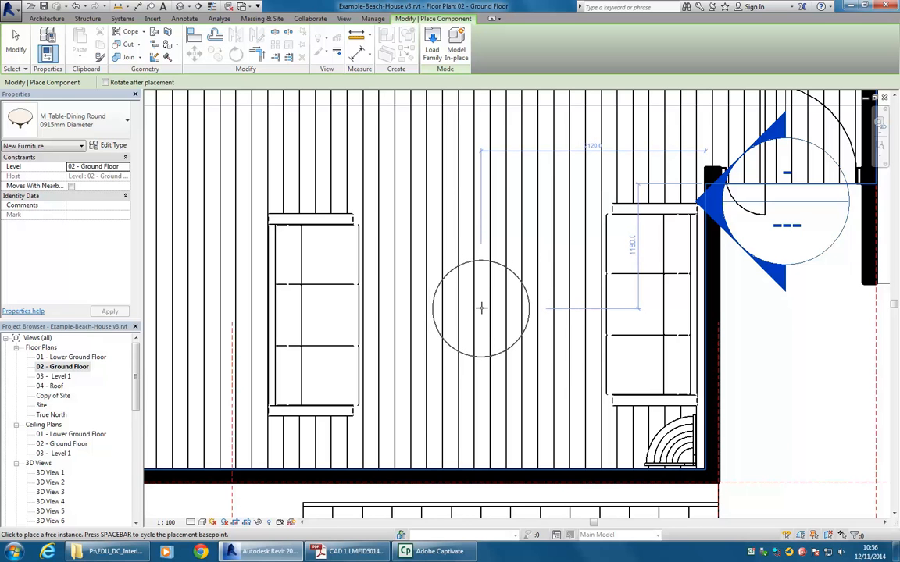
Place the 0915mm Diameter round table midway between the two sofas, centred about 2120 mm from the side wall.
left_click(481, 307)
key("Escape")
key("Escape")
scroll(557, 324, "down", 3)
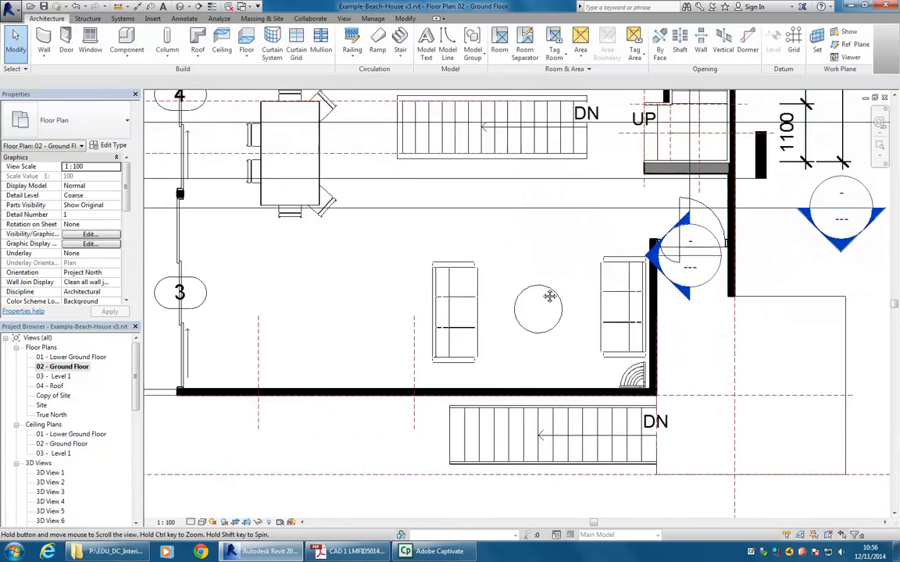
scroll(557, 324, "down", 3)
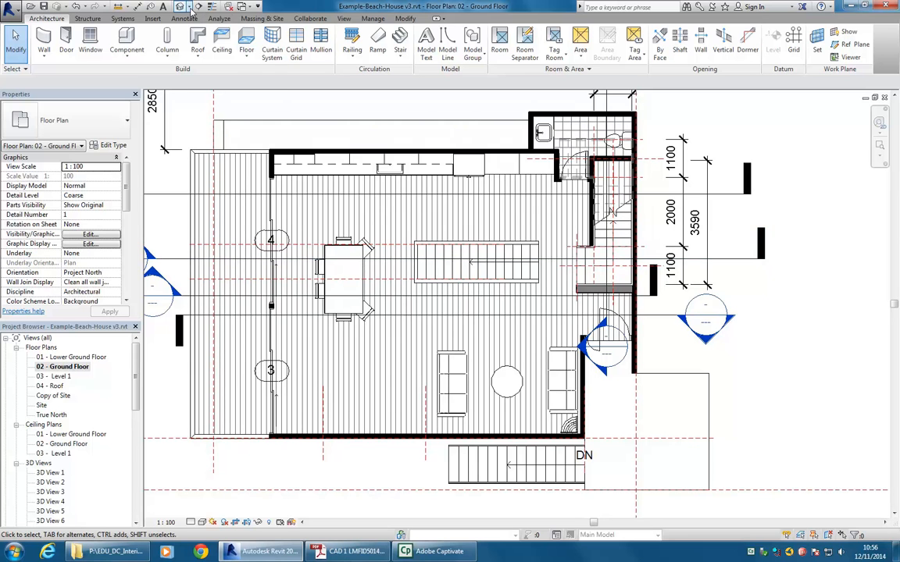
Create a perspective camera view from beside the stair, with 1750 mm eye offset, aimed across the round table beyond the lower wall.
left_click(186, 6)
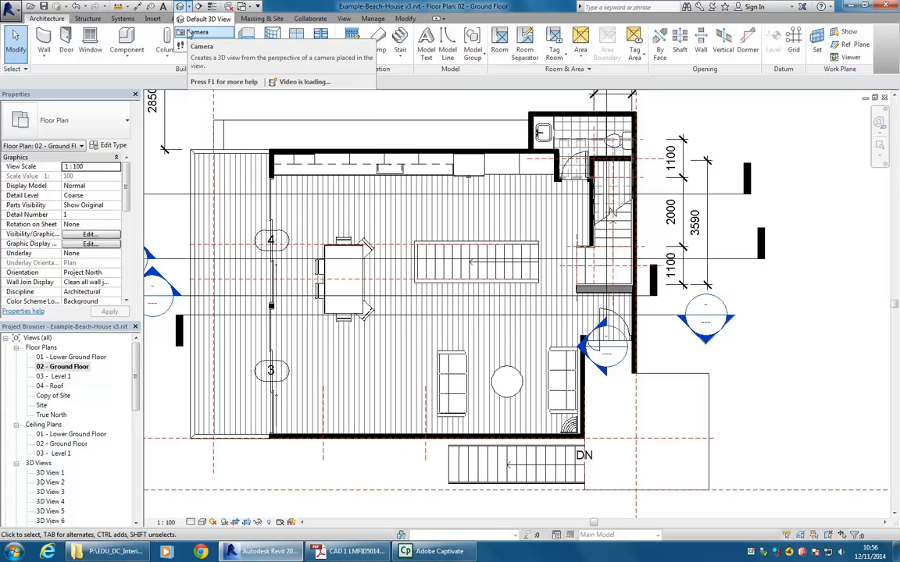
left_click(189, 35)
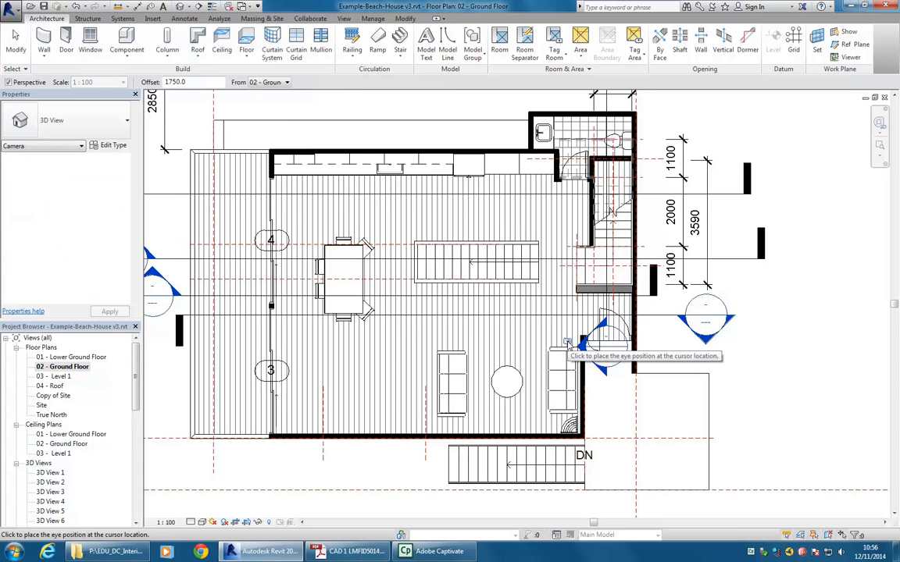
left_click(570, 283)
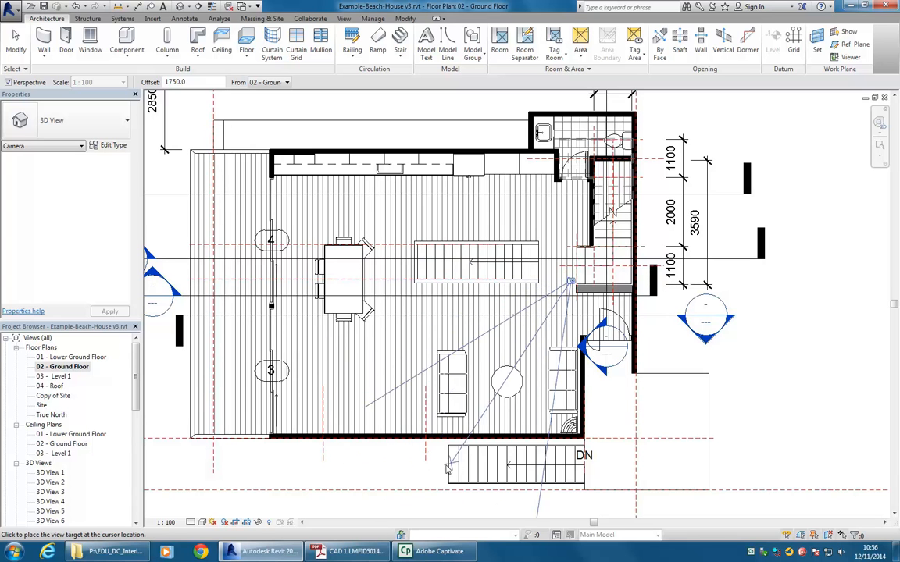
scroll(445, 466, "down", 1)
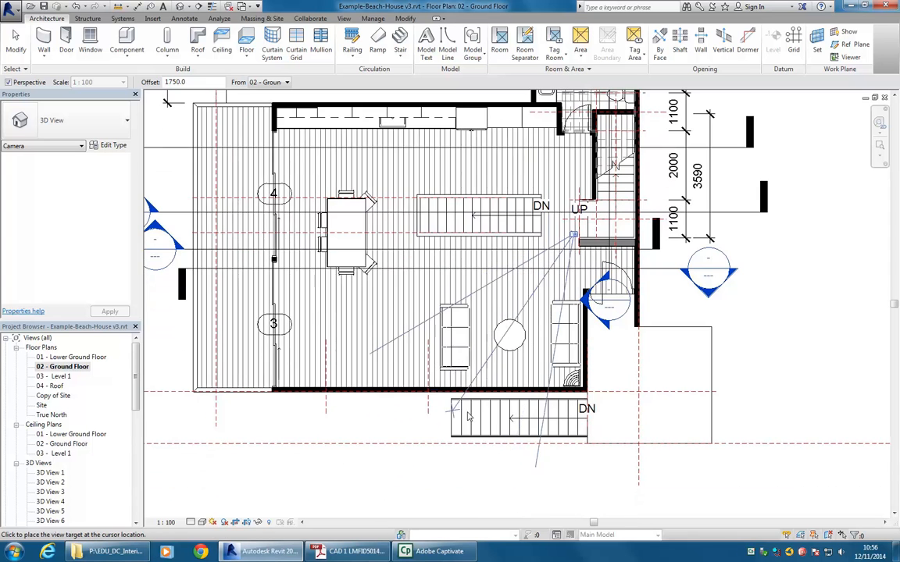
left_click(438, 482)
Extend the camera view's crop region downward and outward on both sides to take in more of the sofas and table.
middle_click_drag(426, 334, 382, 327)
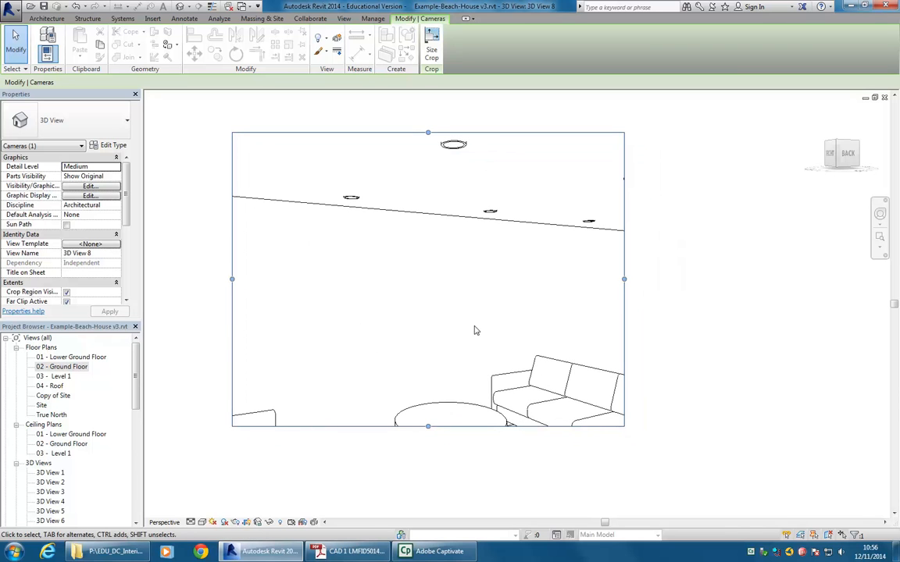
scroll(363, 316, "up", 2)
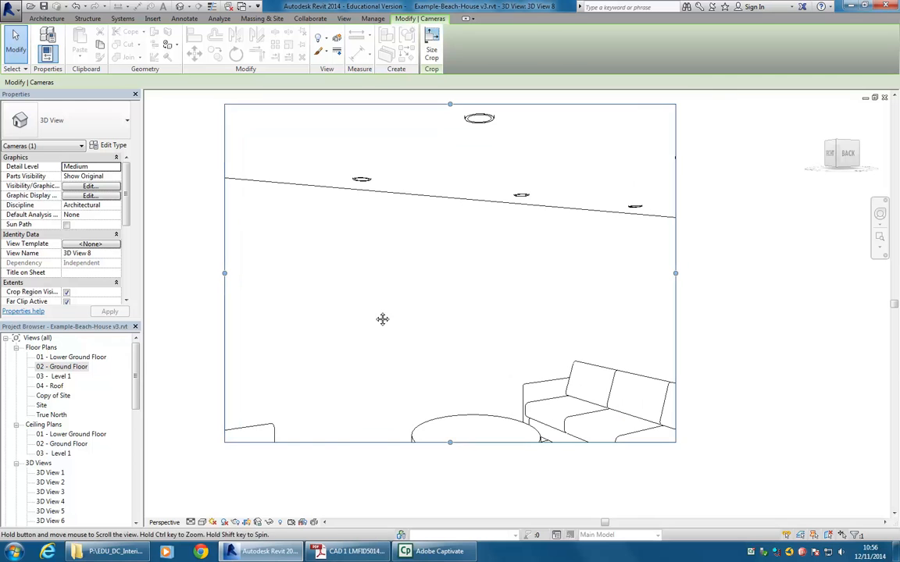
left_click_drag(455, 442, 446, 488)
scroll(457, 361, "down", 2)
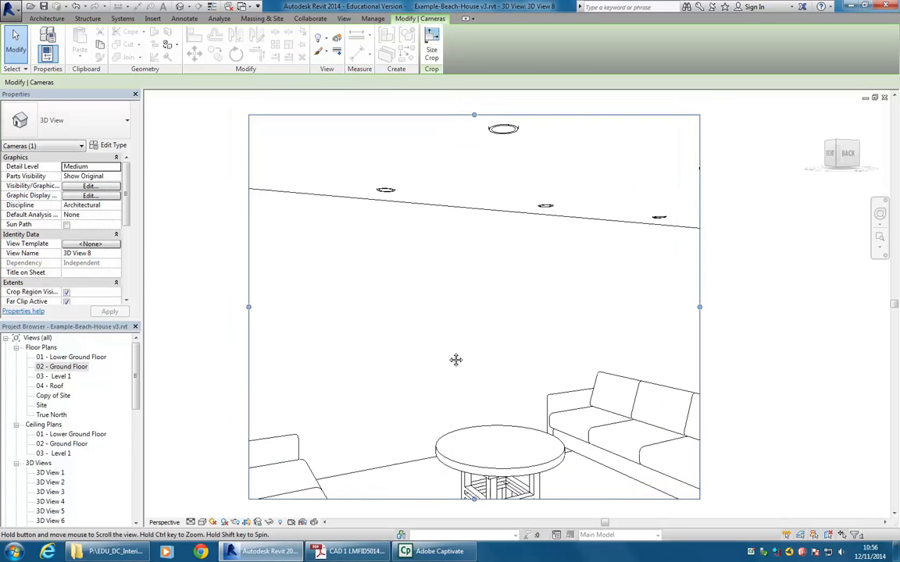
left_click_drag(674, 308, 713, 303)
left_click_drag(298, 297, 258, 297)
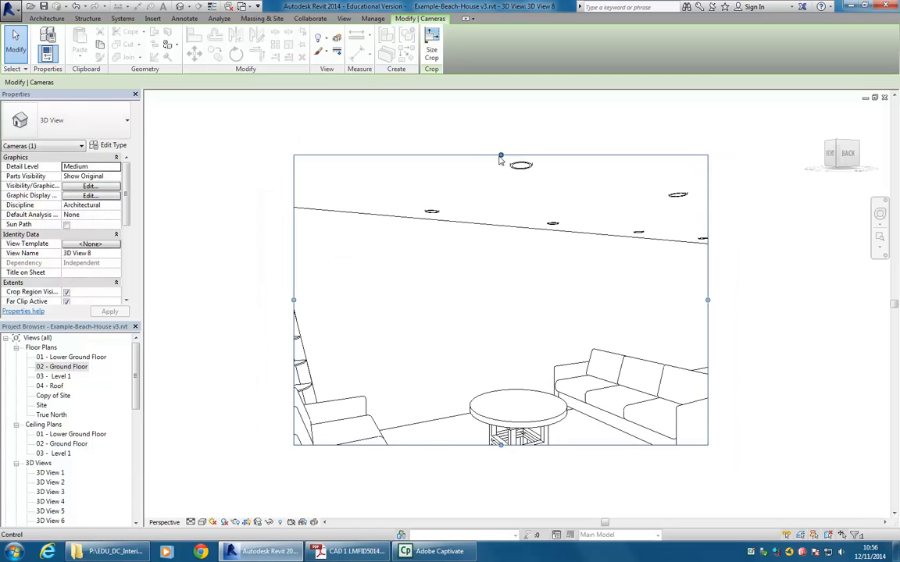
Enlarge the crop region slightly upward, further down and wider to include the table legs, pyramid shelf and full sofa.
left_click_drag(499, 155, 499, 140)
middle_click_drag(497, 258, 525, 213)
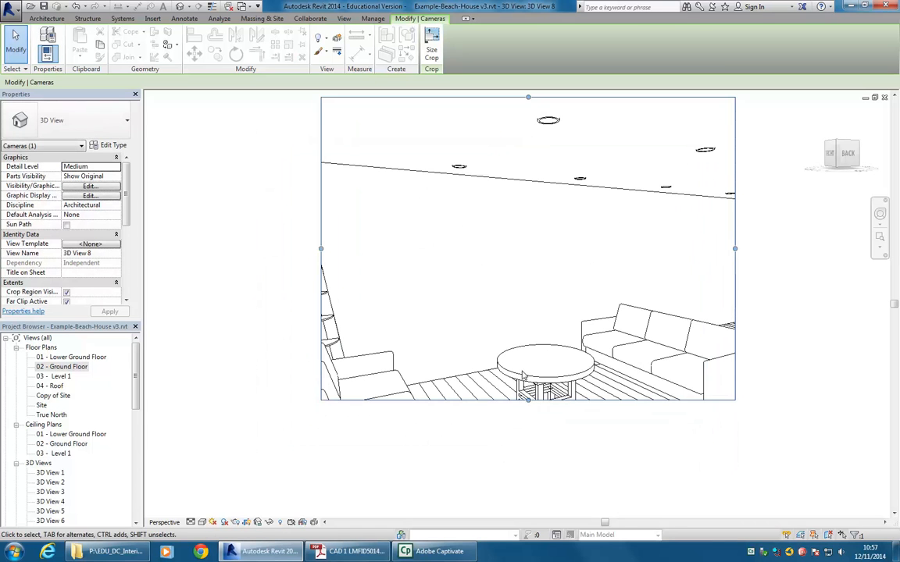
left_click_drag(525, 402, 526, 434)
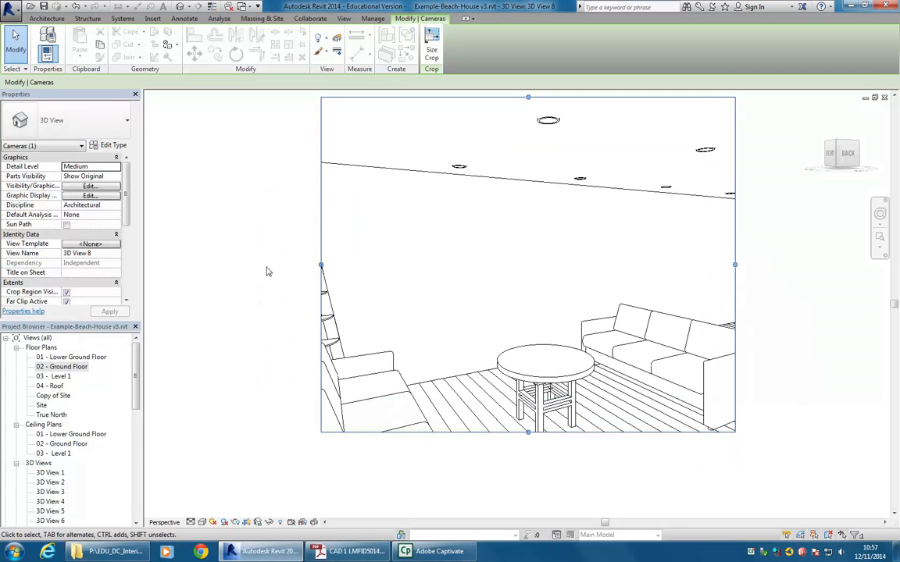
left_click_drag(321, 264, 299, 265)
left_click_drag(731, 265, 753, 263)
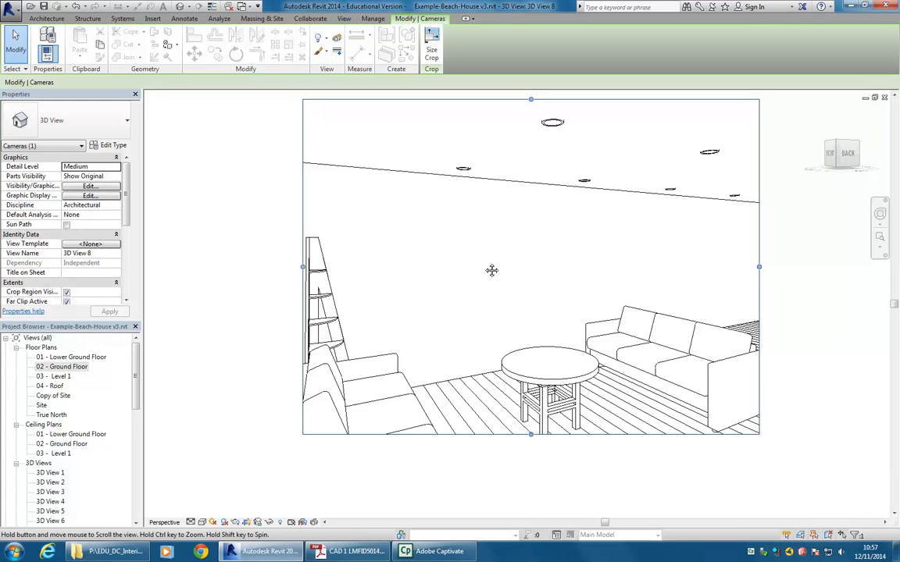
middle_click_drag(488, 256, 468, 285)
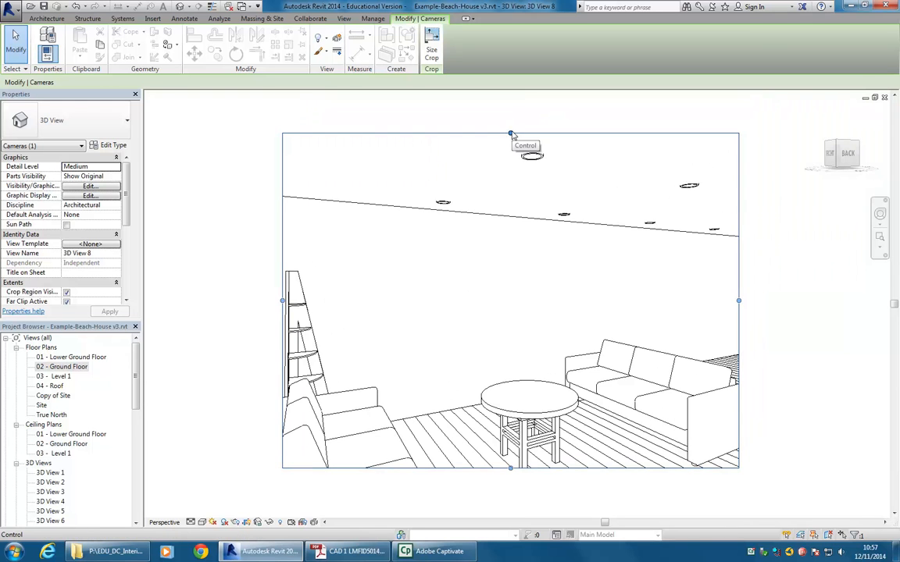
Reorient the camera view with the full navigation wheel to frame the round table, both sofas and the glazed opening beyond.
left_click(880, 225)
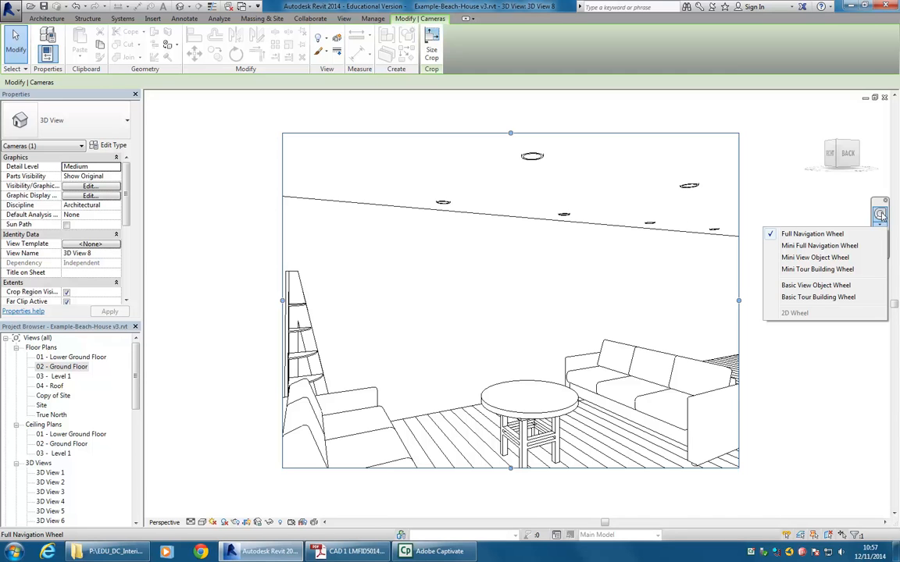
left_click(880, 210)
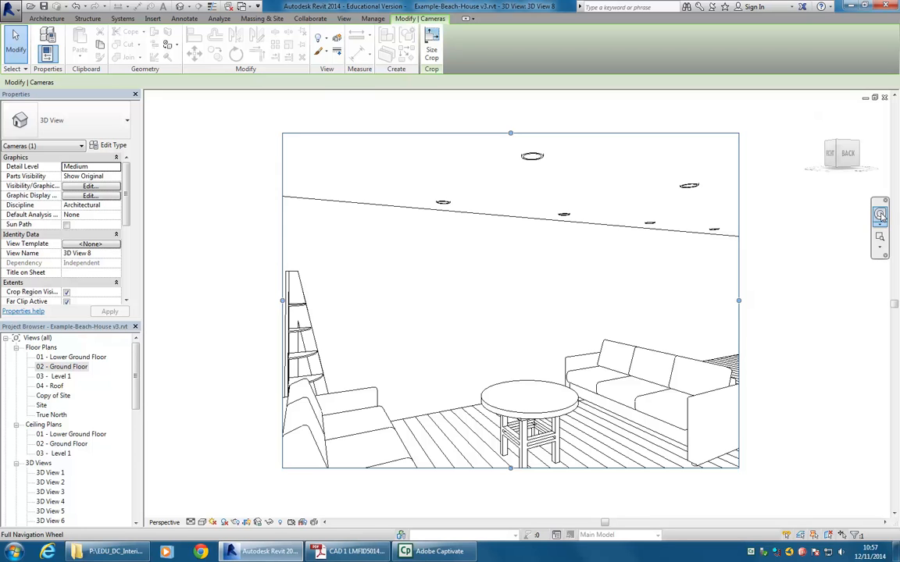
left_click(880, 215)
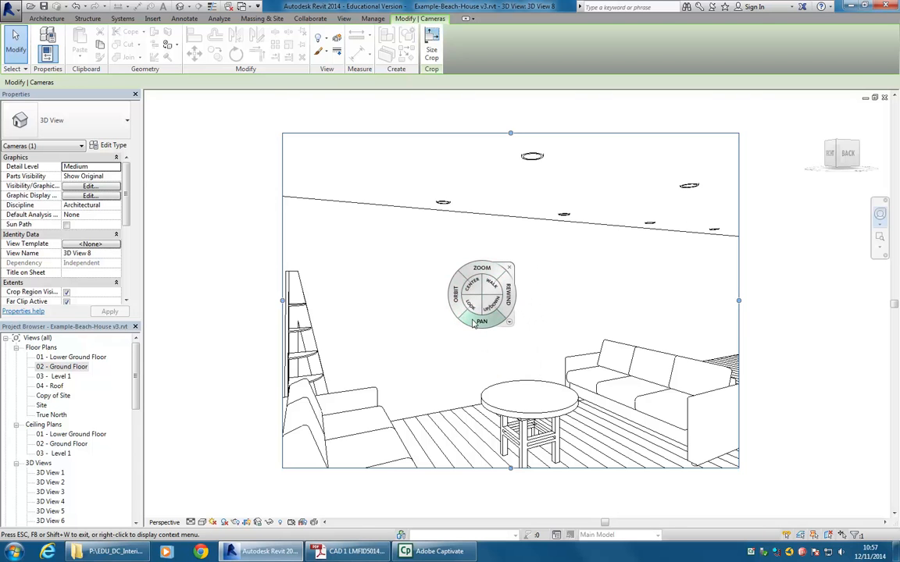
mouse_move(473, 323)
left_mouse_down()
mouse_move(470, 282)
mouse_move(471, 301)
mouse_move(426, 303)
mouse_move(538, 304)
mouse_move(481, 305)
mouse_move(473, 286)
mouse_move(505, 288)
left_mouse_up()
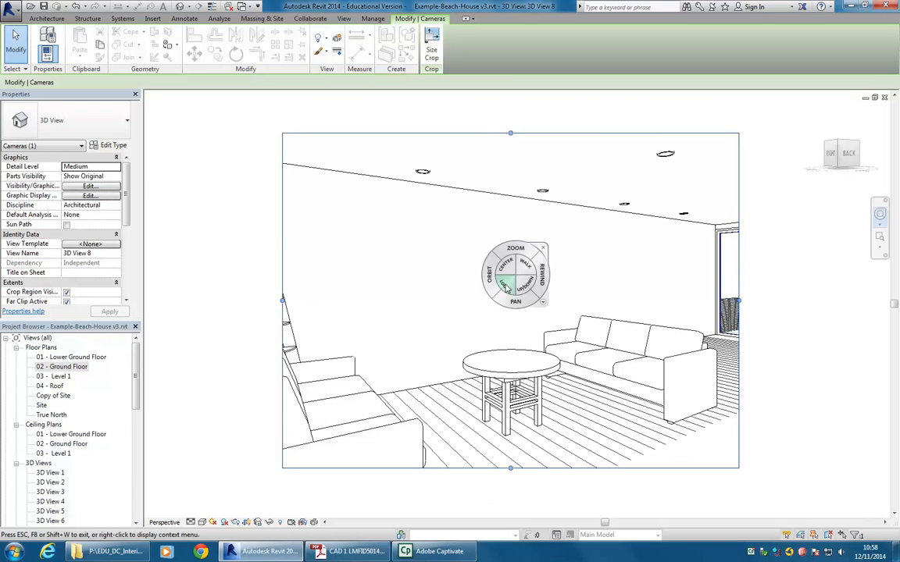
mouse_move(504, 264)
left_mouse_down()
mouse_move(516, 475)
mouse_move(517, 416)
left_mouse_up()
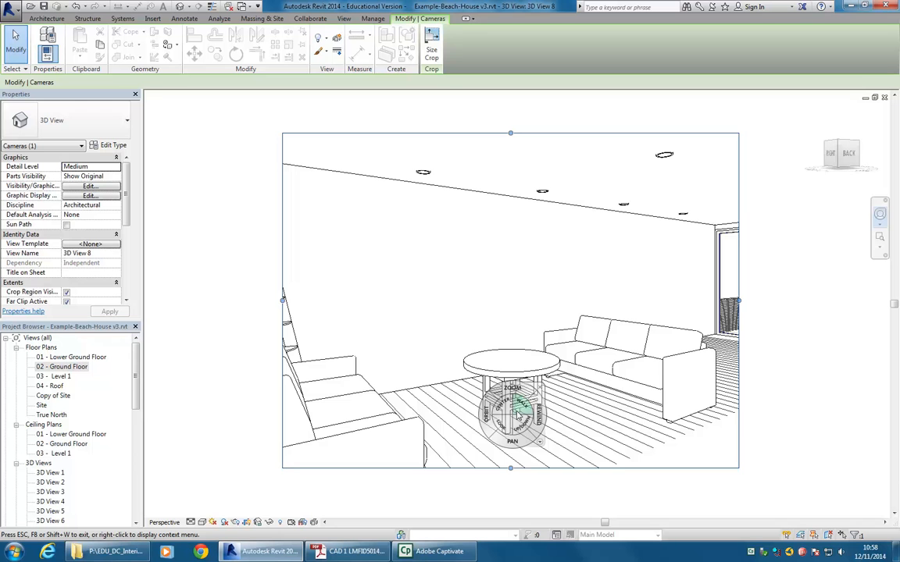
left_click_drag(464, 227, 461, 227)
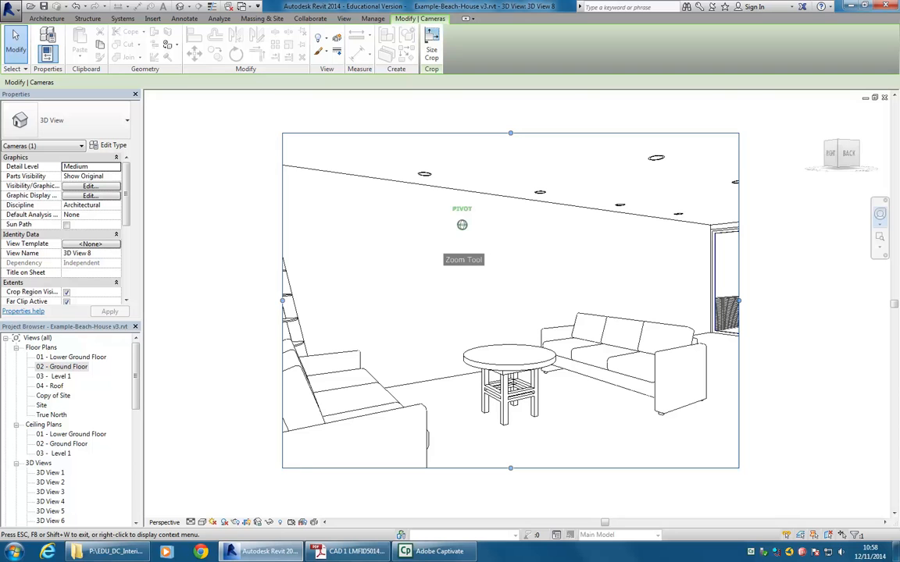
left_click_drag(462, 224, 462, 225)
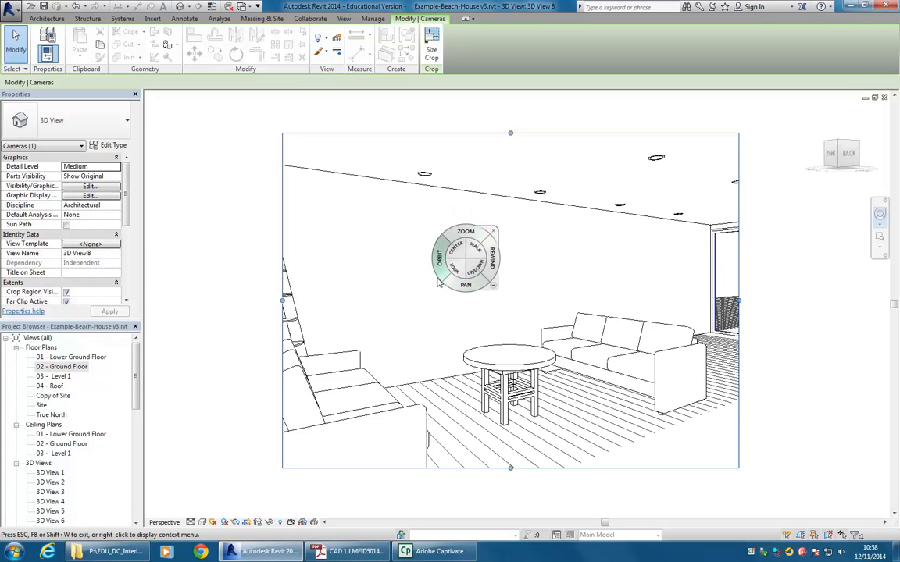
left_click(493, 234)
Widen the camera view's crop region slightly on both sides to take in more of the shelf and glazed opening.
left_click_drag(738, 300, 760, 299)
left_click_drag(282, 299, 259, 300)
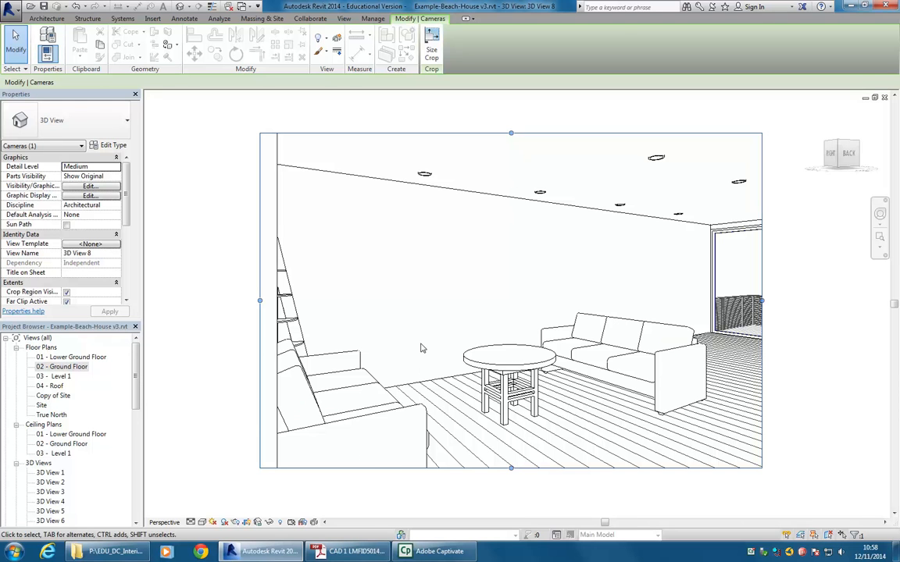
key("Escape")
Set the Height of the round table's 0915mm Diameter type to 450 mm.
left_click(474, 369)
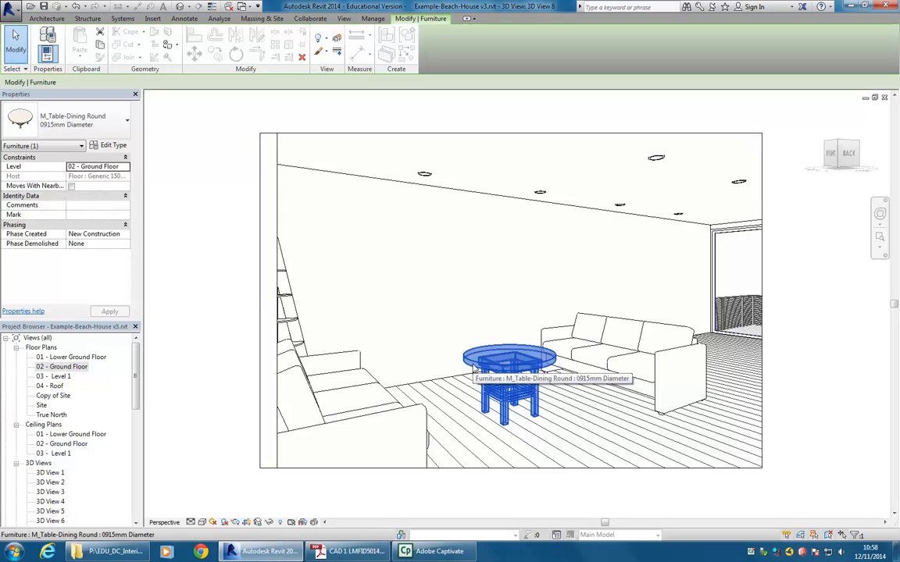
left_click(123, 147)
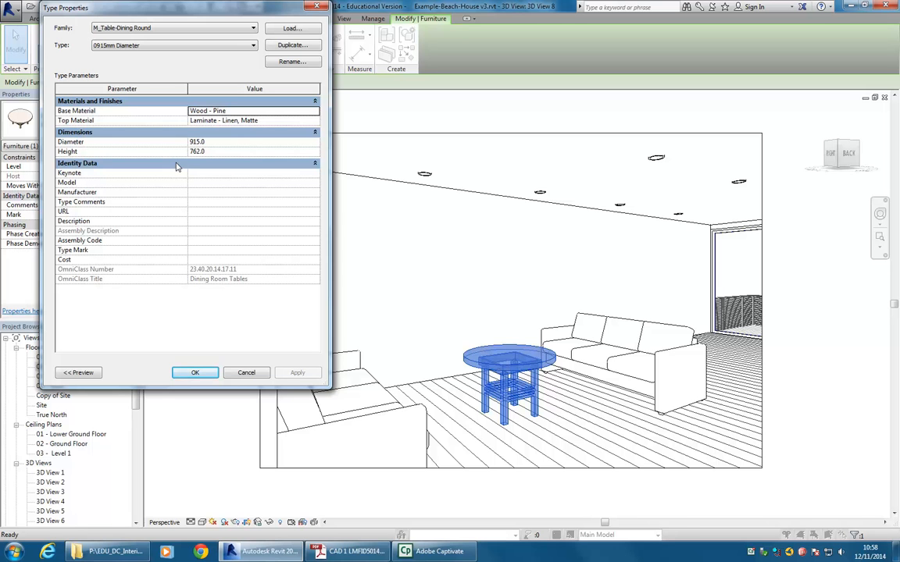
left_click_drag(155, 9, 297, 29)
left_click(388, 172)
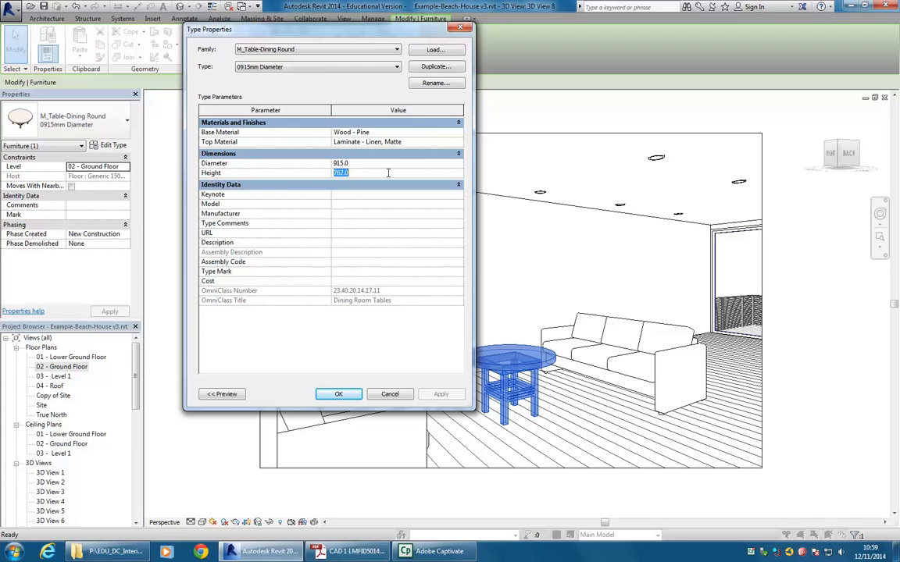
type("450")
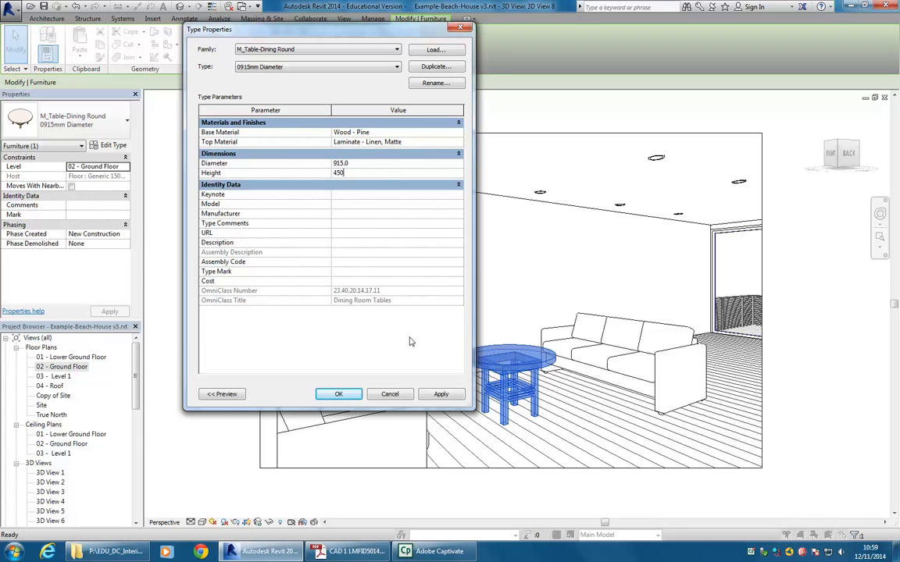
left_click(441, 394)
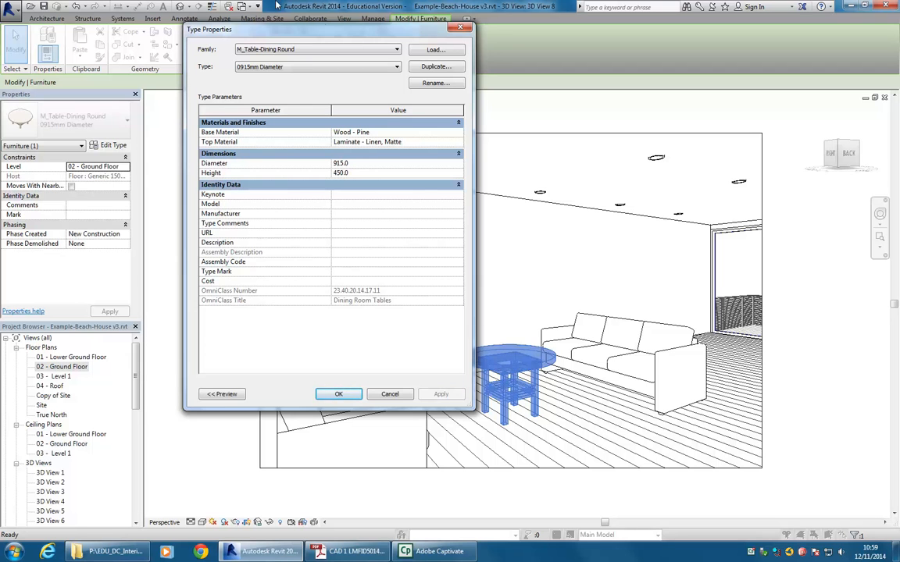
left_click_drag(301, 29, 212, 19)
left_click(238, 384)
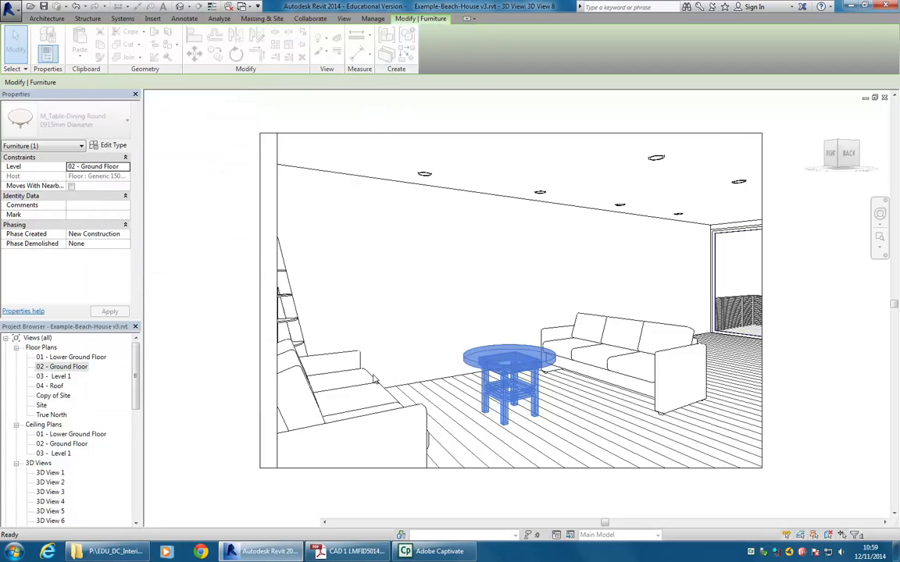
left_click(466, 312)
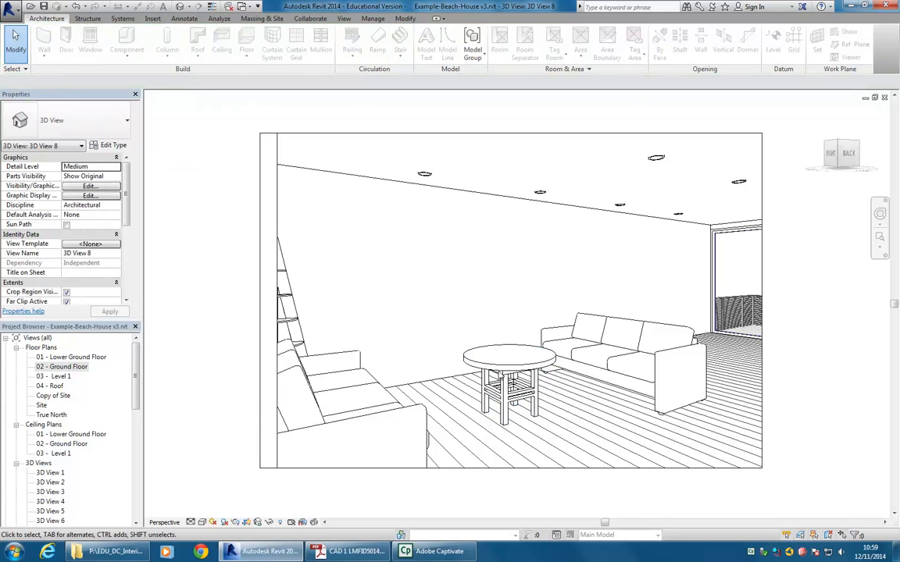
Check the round table's height and top material in its type properties.
left_click(507, 361)
left_click(113, 145)
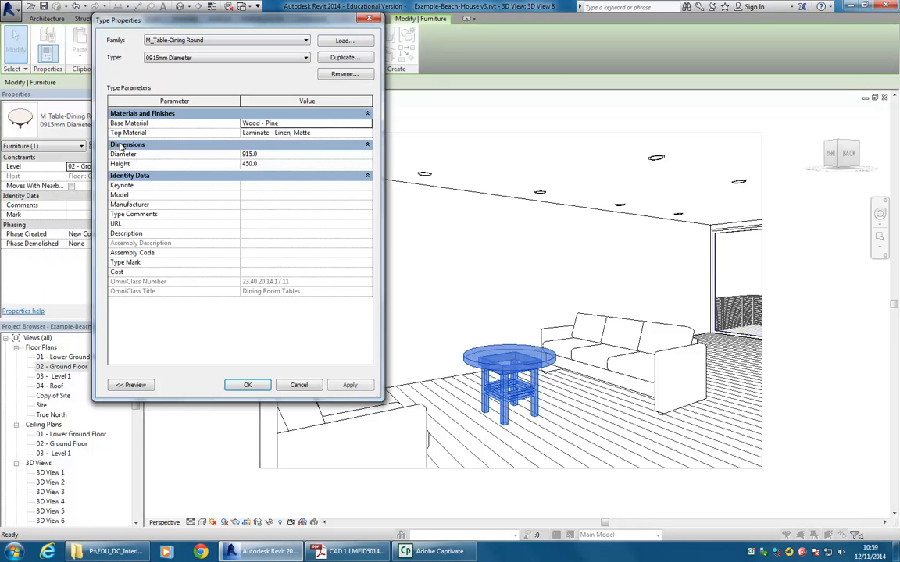
left_click(310, 163)
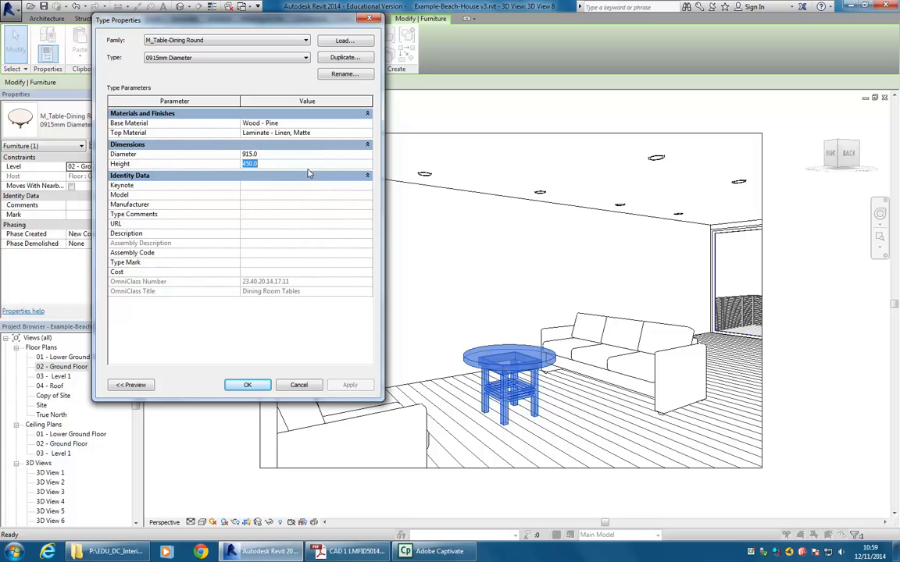
left_click(298, 167)
left_click(295, 133)
left_click(243, 385)
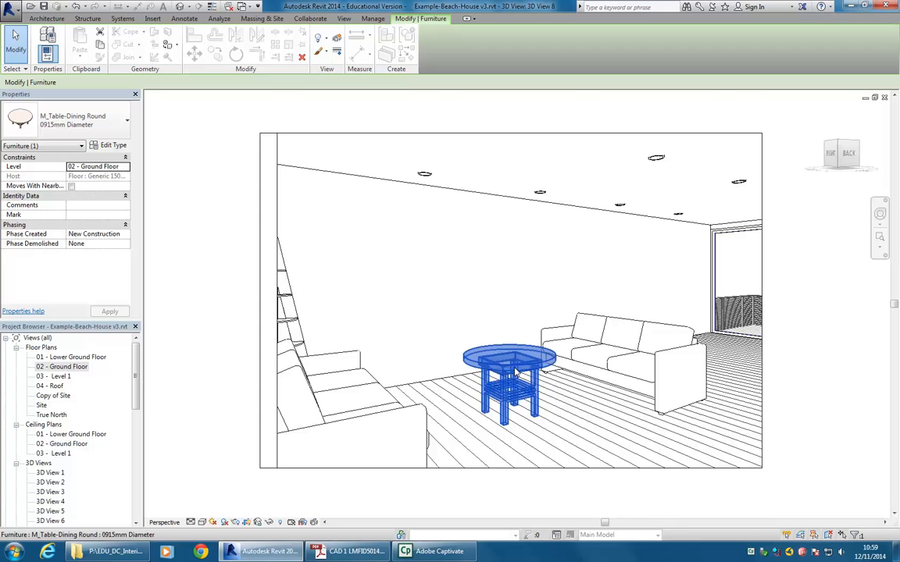
Check the round table in the 02 - Ground Floor plan and again in the 3D View 8 camera view.
double_click(66, 367)
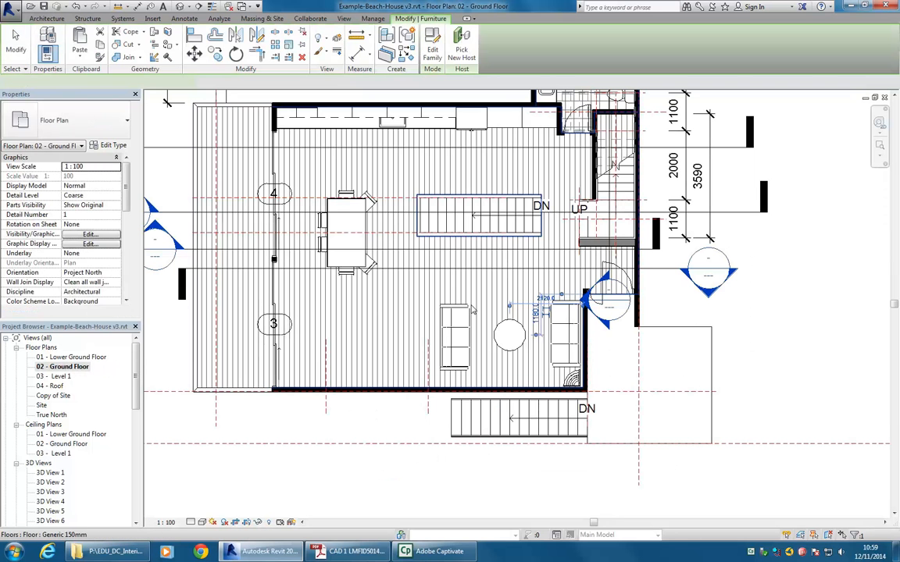
left_click(512, 335)
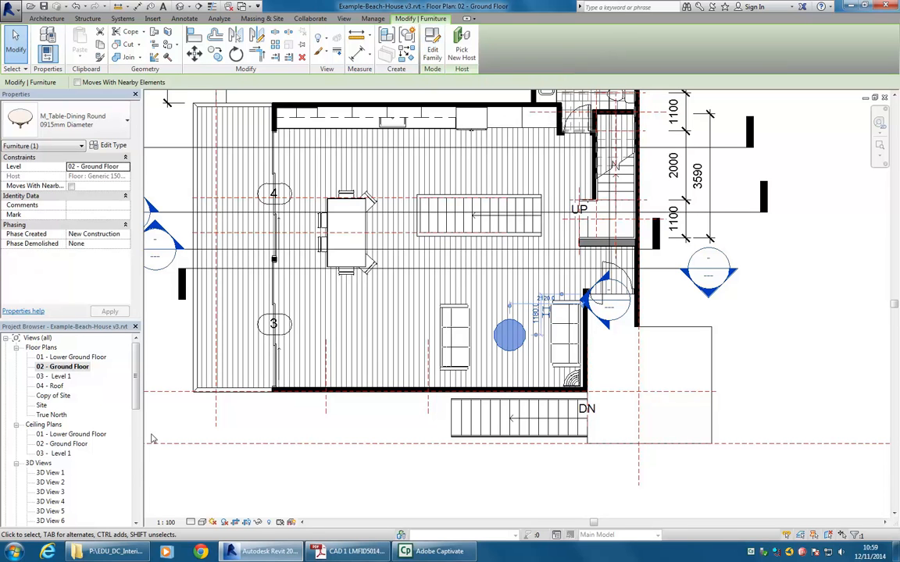
scroll(122, 361, "down", 3)
double_click(52, 492)
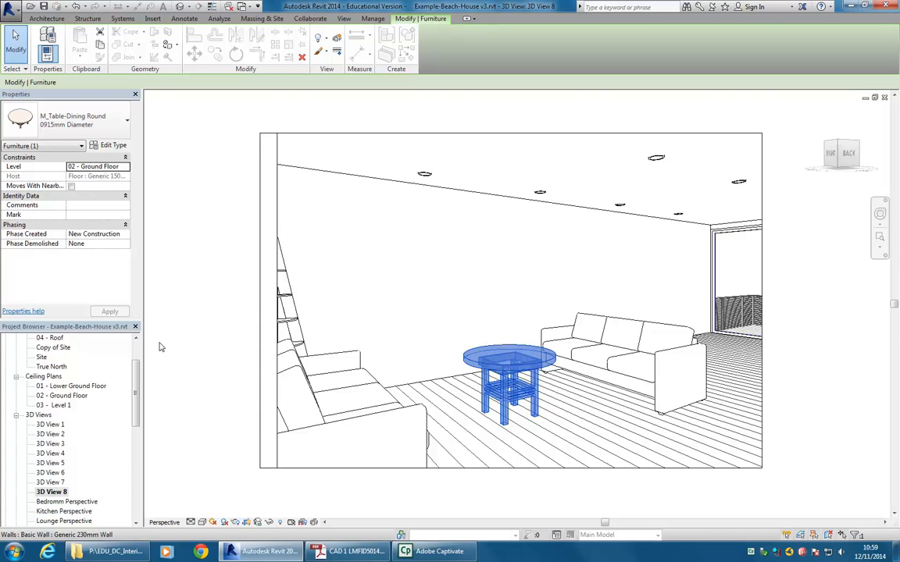
scroll(94, 422, "up", 2)
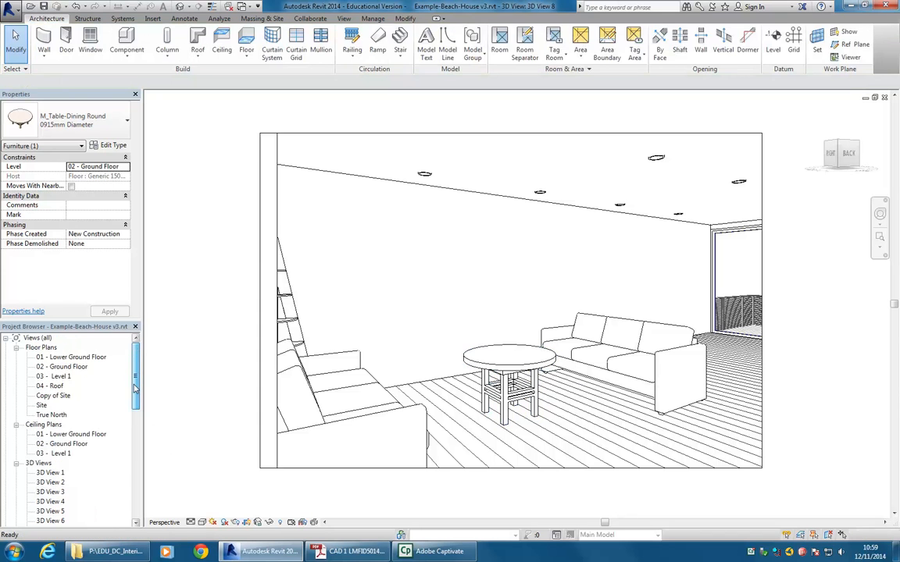
Open the M_Table-Dining Round family for editing from the table in the 02 - Ground Floor plan.
double_click(63, 367)
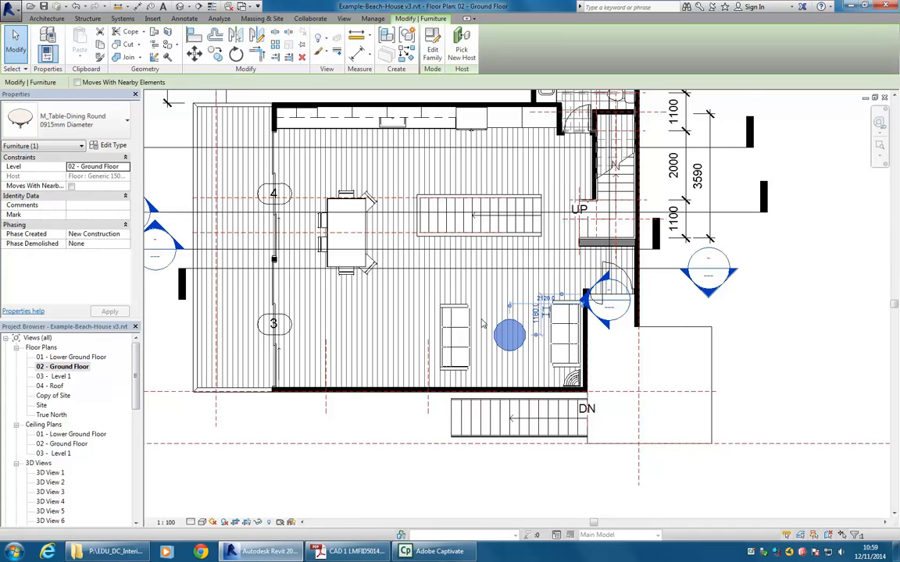
scroll(494, 318, "up", 4)
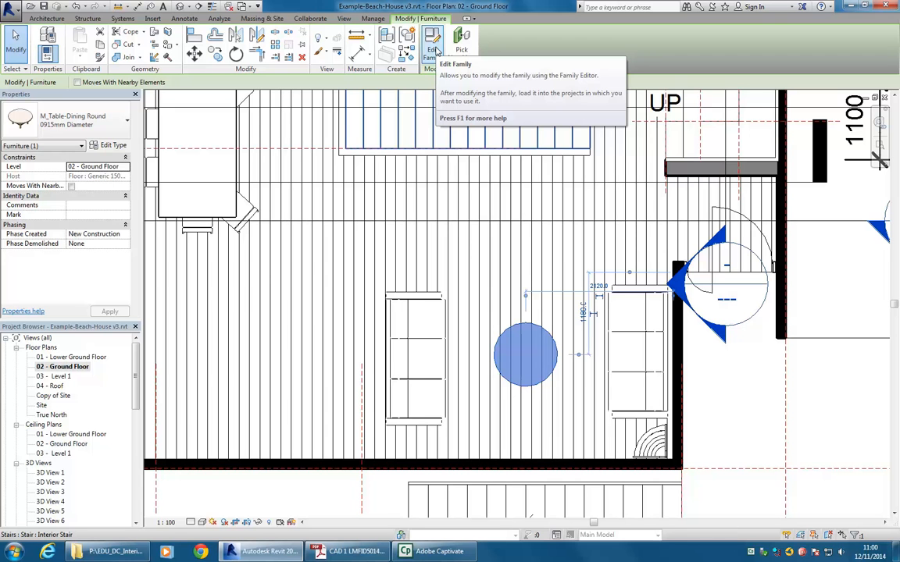
left_click(434, 51)
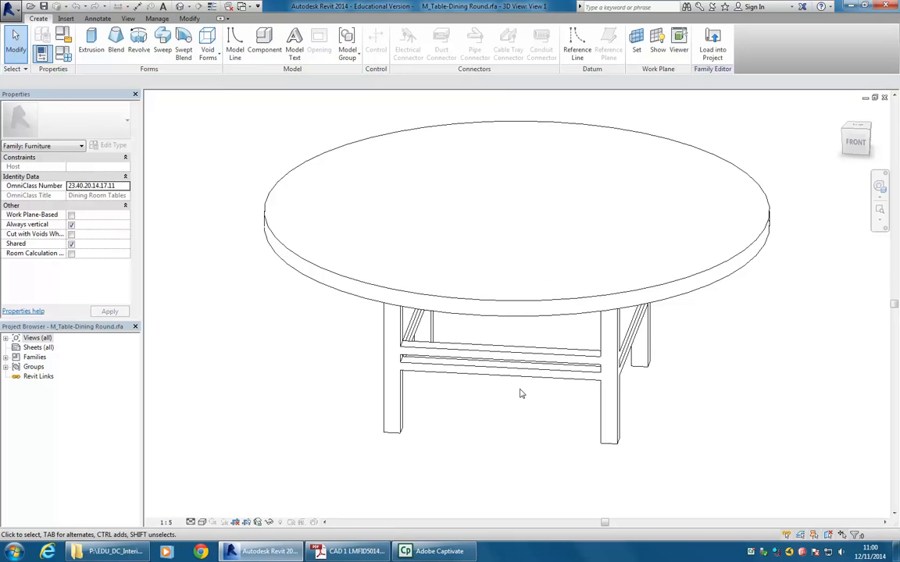
scroll(519, 419, "down", 2)
middle_click_drag(520, 419, 494, 430)
scroll(493, 417, "up", 1)
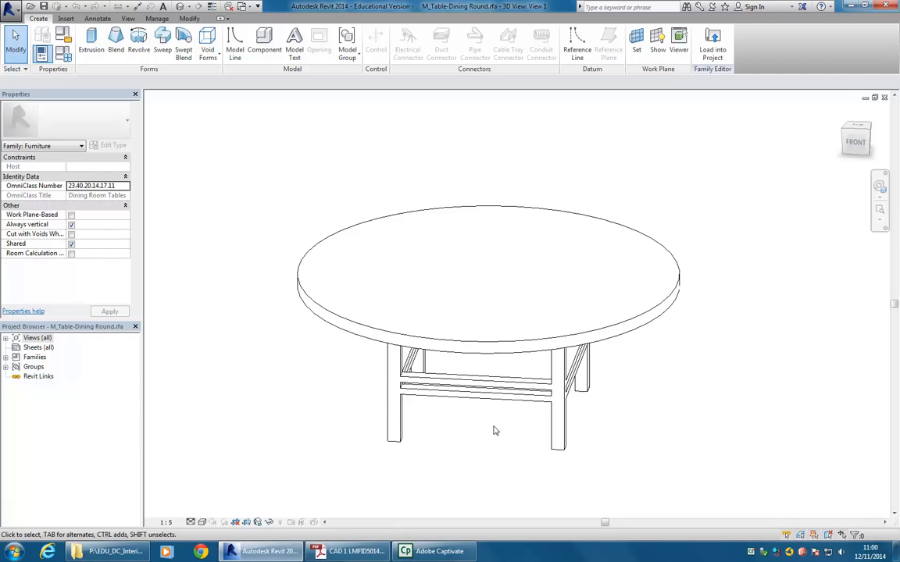
Open the Front elevation of the round table family.
double_click(35, 339)
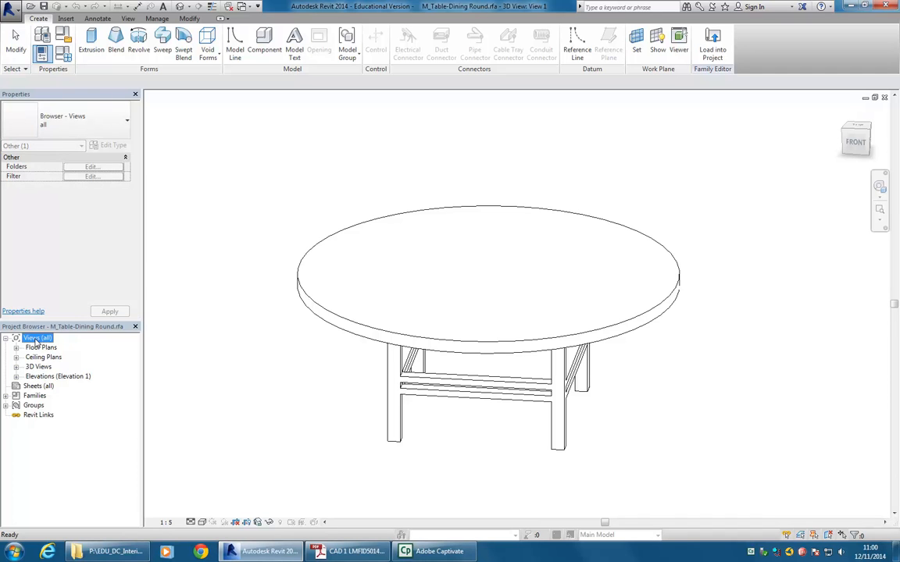
double_click(36, 348)
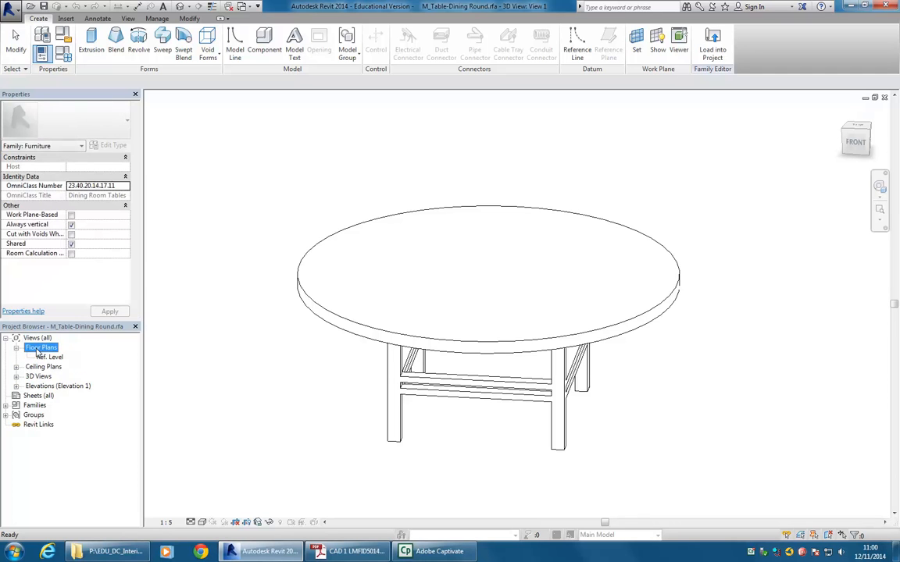
double_click(38, 385)
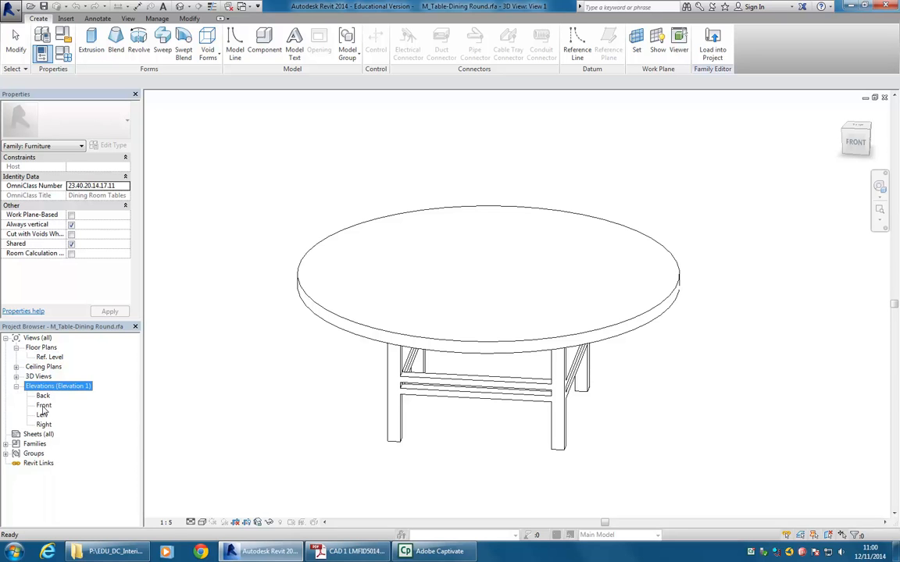
double_click(43, 406)
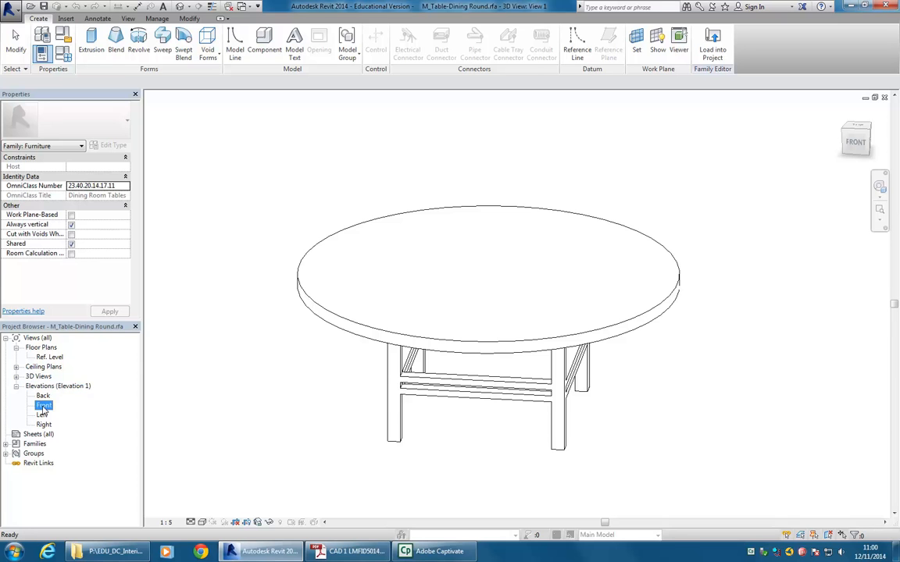
middle_click_drag(569, 293, 588, 316)
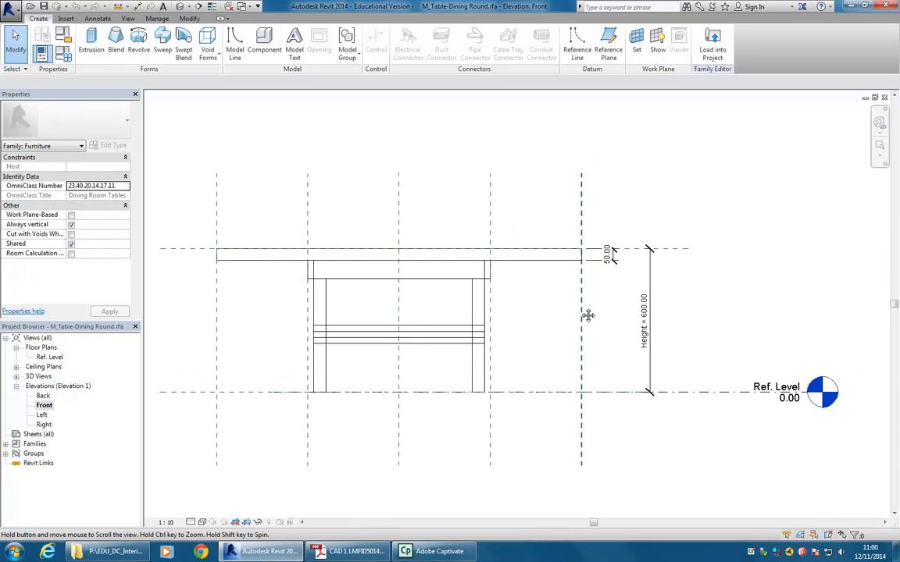
scroll(588, 315, "up", 2)
middle_click_drag(582, 353, 599, 365)
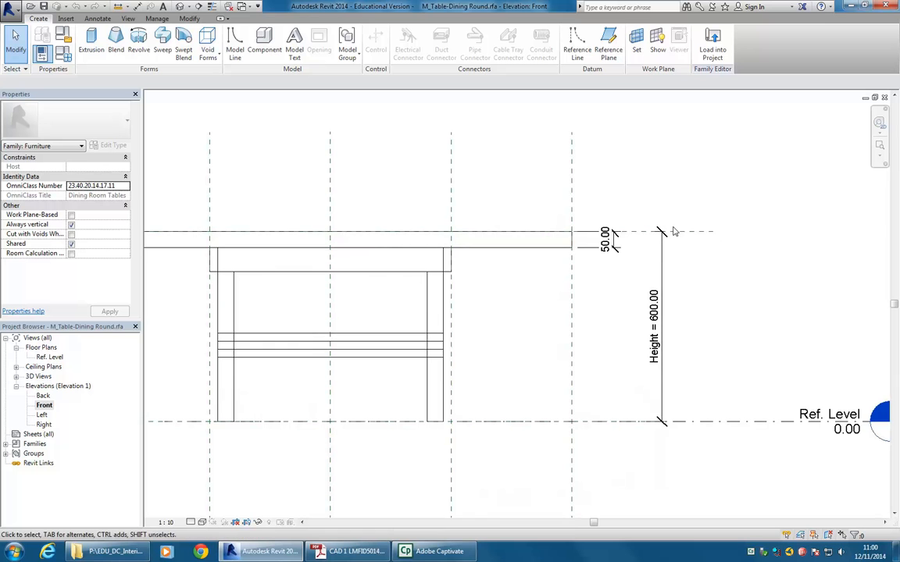
Inspect the tabletop's reference plane and the labelled Height dimension in the front elevation.
left_click(695, 236)
middle_click_drag(674, 363, 666, 361)
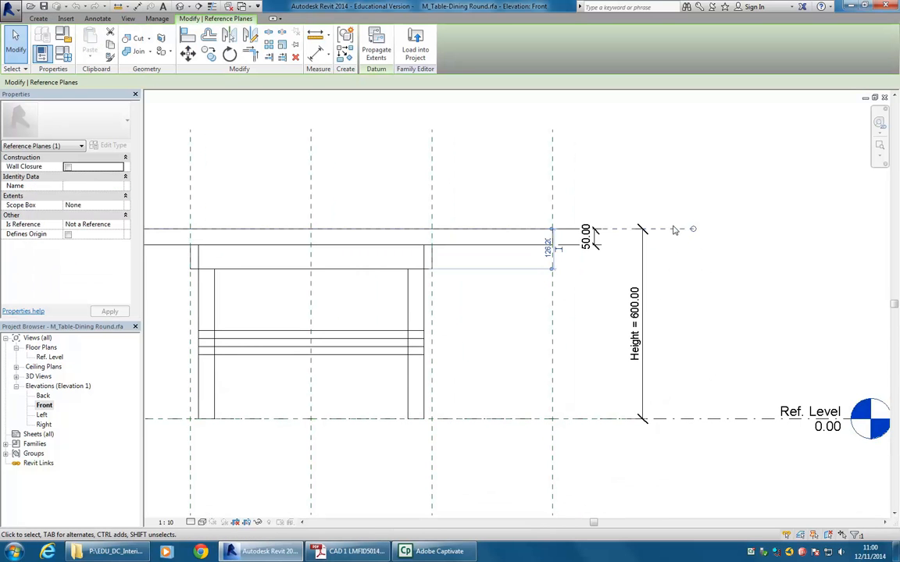
left_click(640, 283)
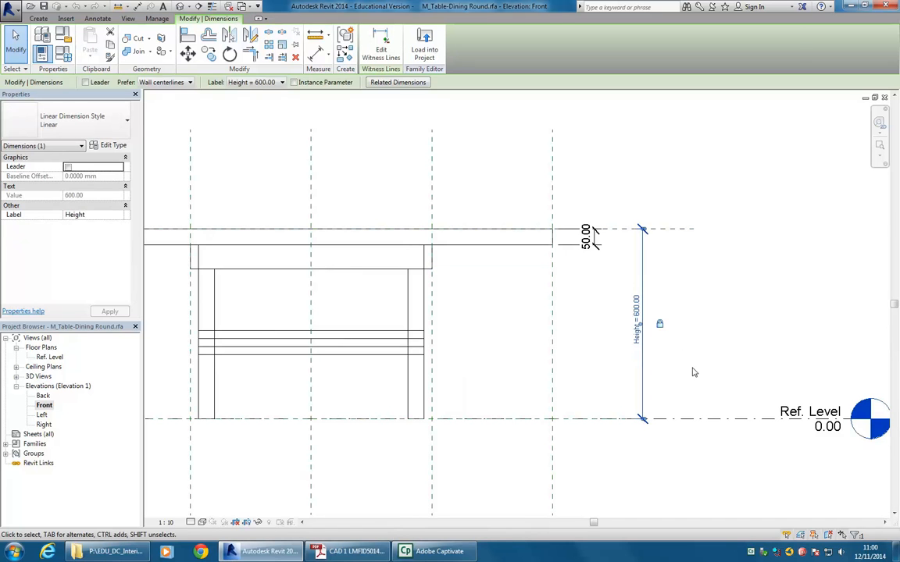
left_click(702, 365)
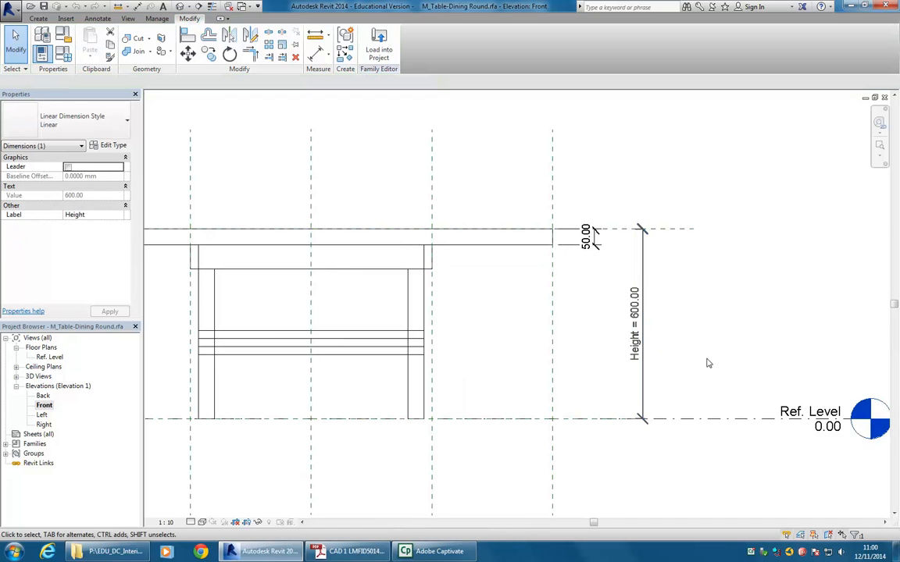
Try raising the tabletop's reference plane in the front elevation, and undo the moves.
left_click(680, 232)
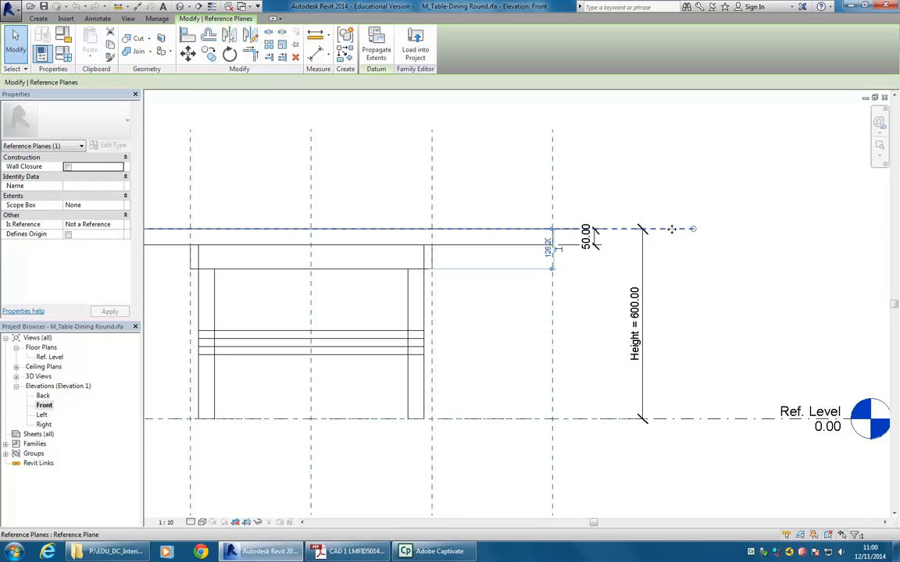
left_click_drag(671, 228, 672, 208)
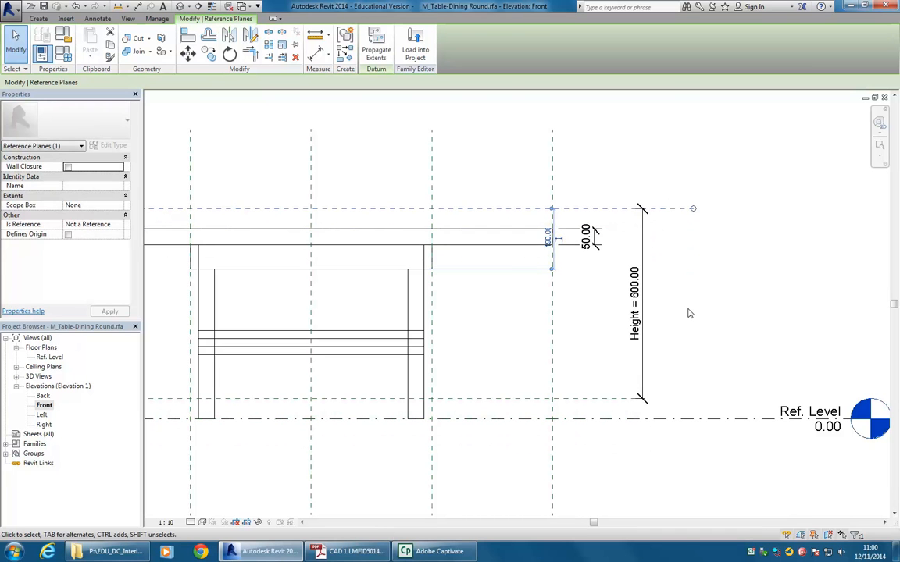
scroll(674, 297, "down", 2)
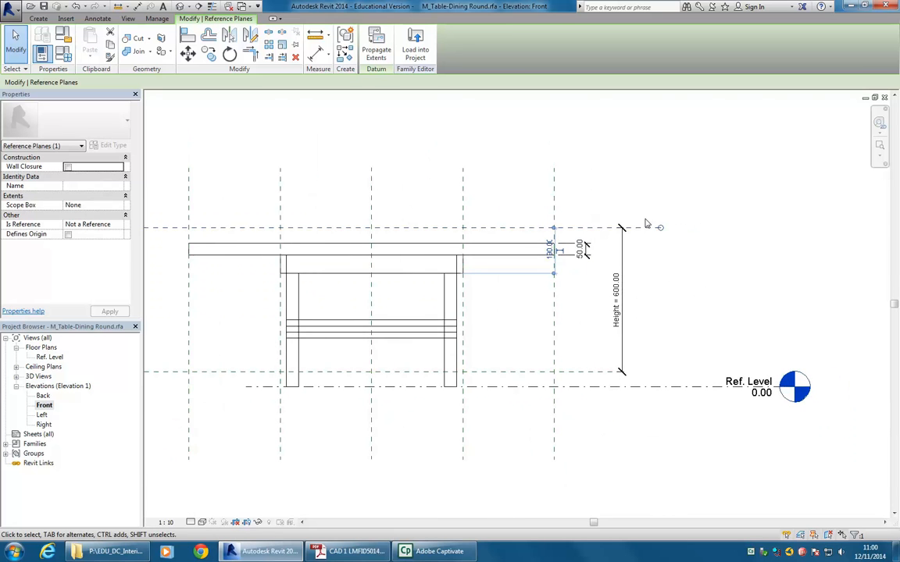
left_click_drag(647, 247, 647, 197)
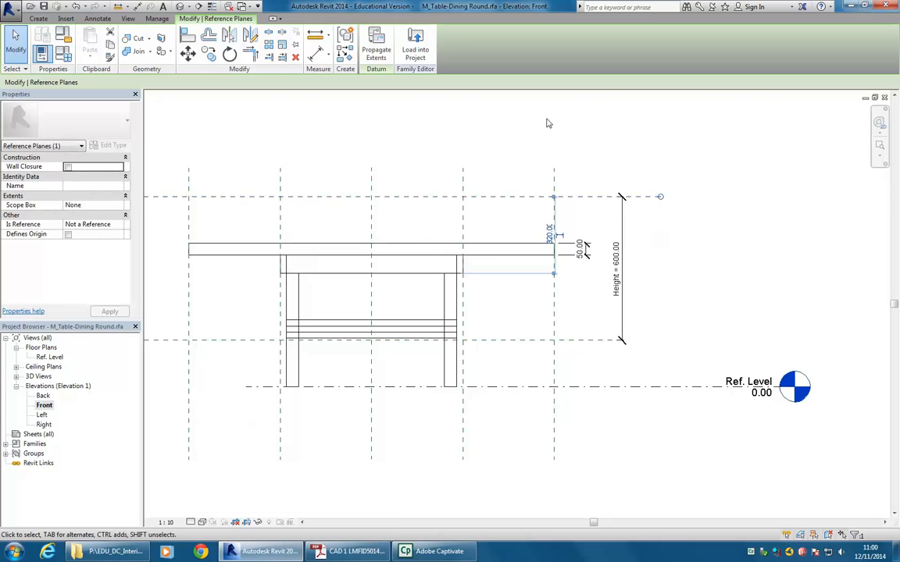
left_click(76, 6)
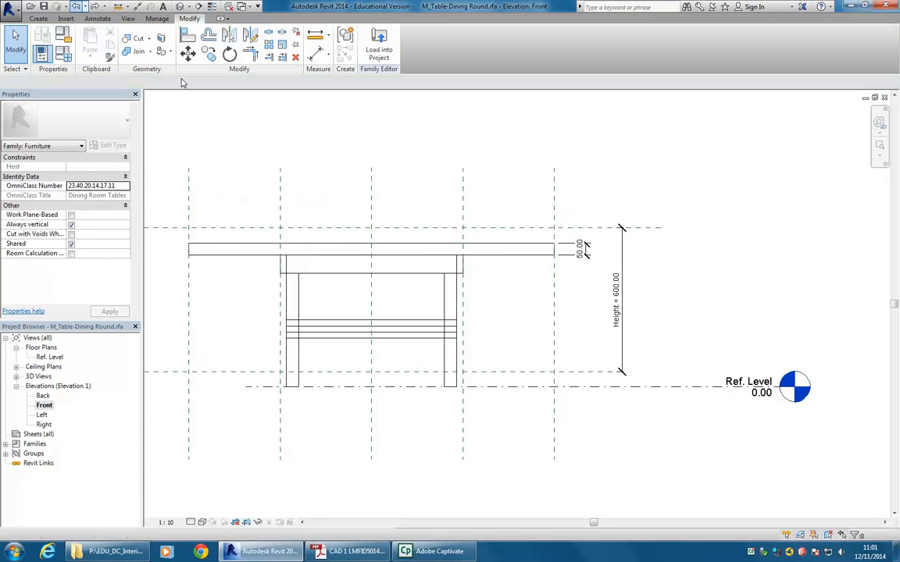
Reattach the Height dimension's upper witness line from the reference plane to the tabletop's upper edge.
scroll(703, 337, "up", 2)
scroll(631, 325, "up", 1)
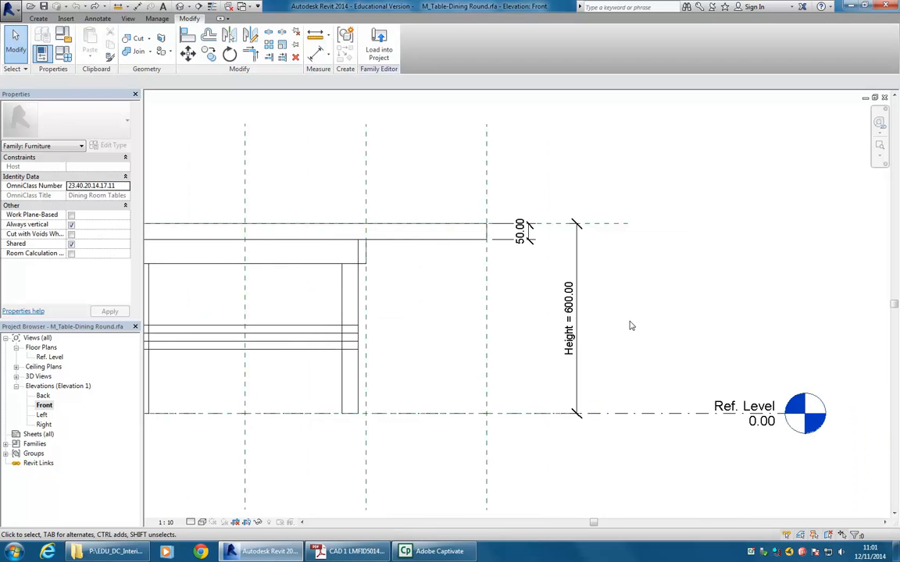
left_click(581, 388)
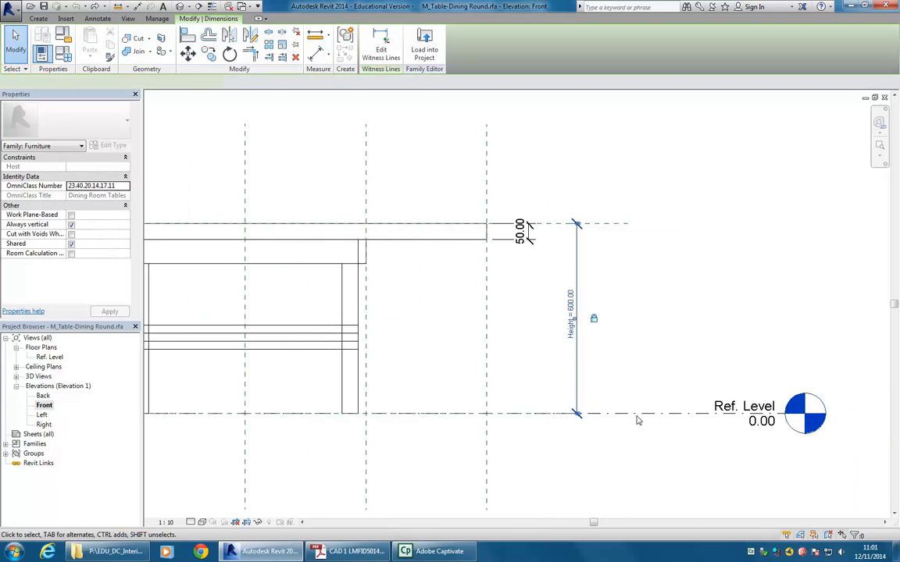
scroll(582, 235, "up", 5)
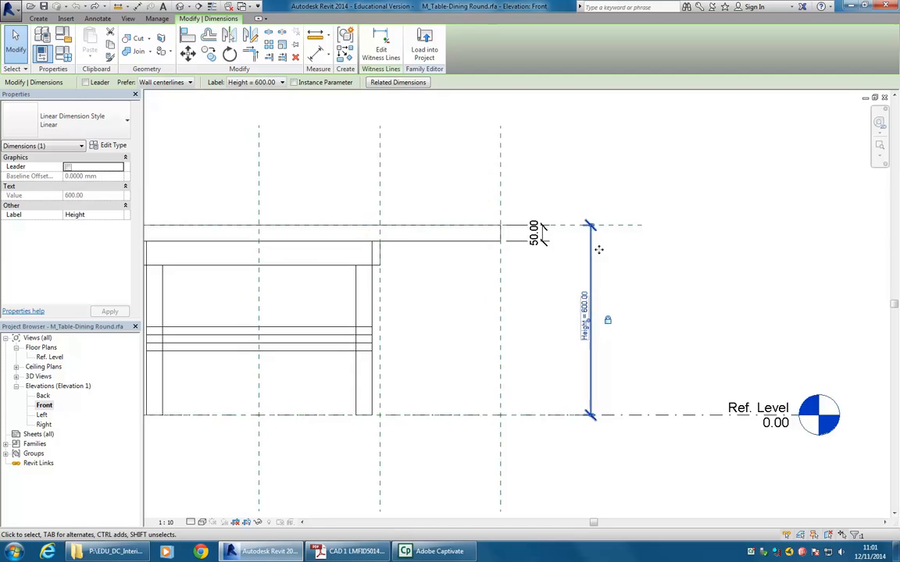
scroll(584, 247, "up", 1)
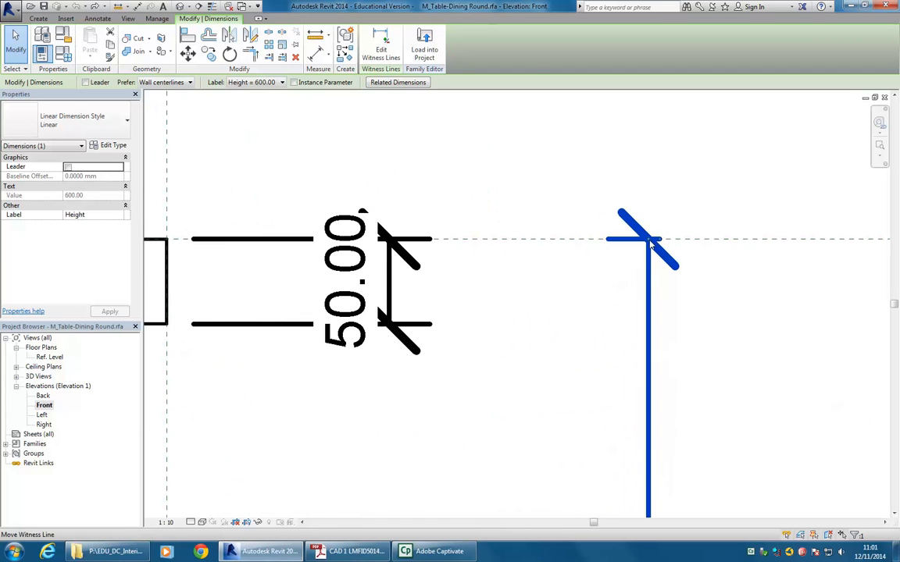
left_click_drag(659, 244, 506, 248)
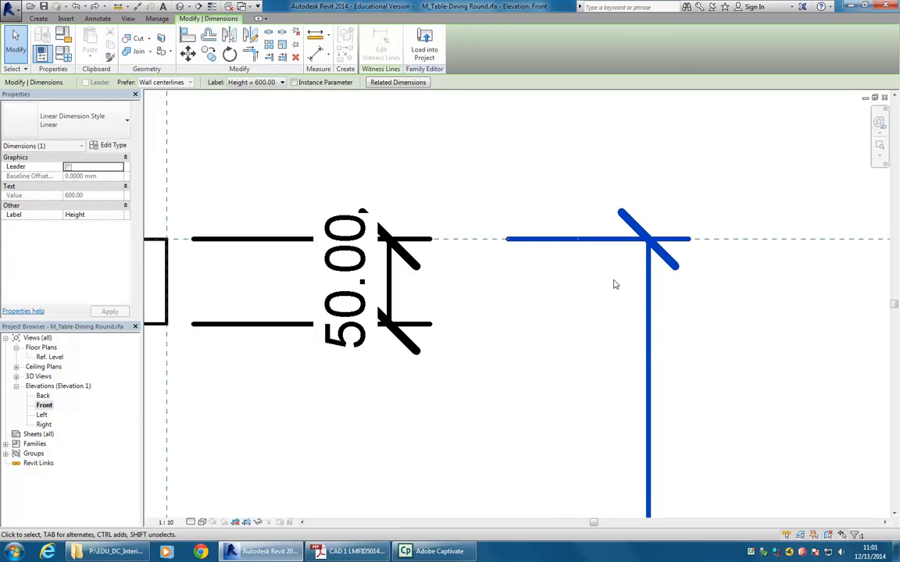
scroll(547, 279, "down", 1)
scroll(538, 277, "down", 1)
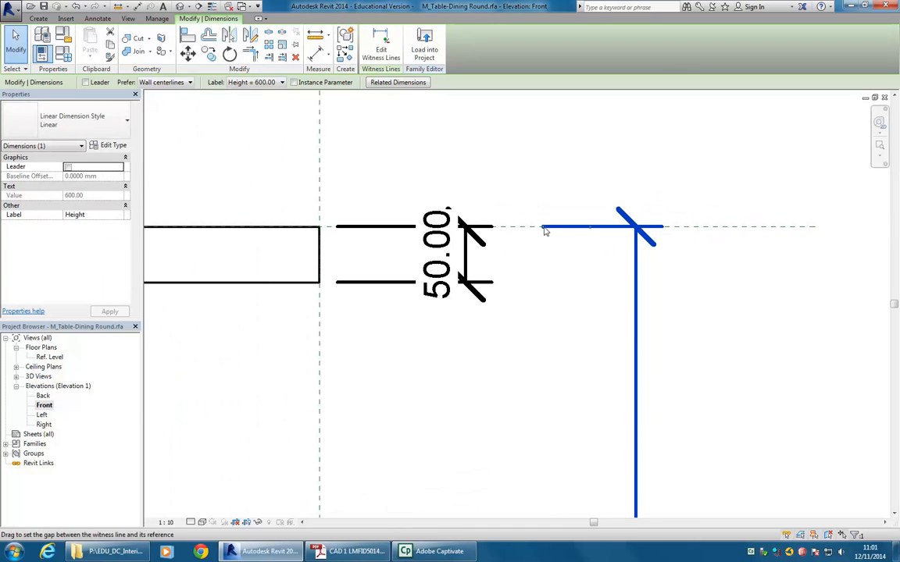
left_click(578, 257)
left_click(635, 277)
scroll(610, 253, "down", 1)
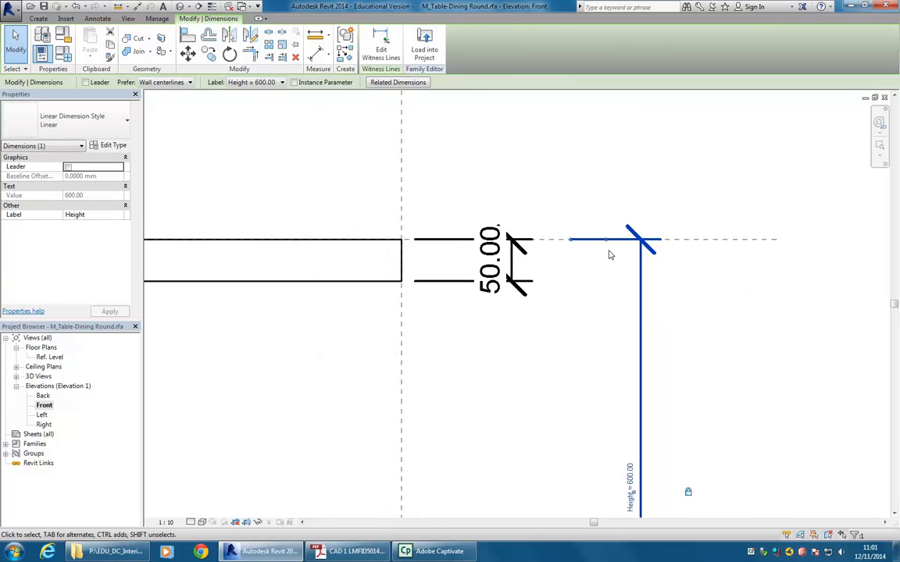
left_click_drag(593, 211, 458, 255)
scroll(547, 187, "down", 3)
scroll(492, 188, "down", 2)
scroll(481, 181, "up", 5)
scroll(452, 241, "down", 4)
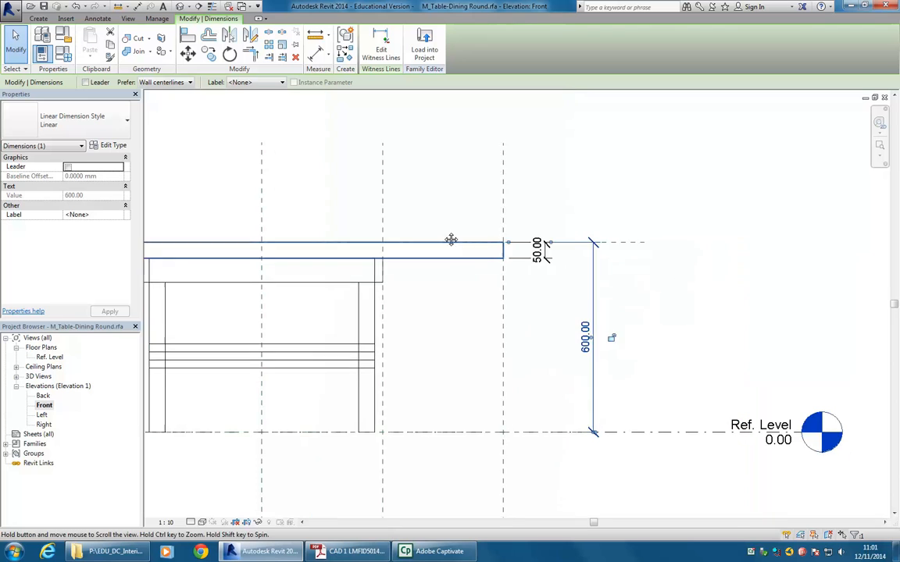
Lengthen the lower witness line of the table height dimension along Ref. Level toward the table.
scroll(442, 222, "up", 2)
scroll(546, 400, "up", 5)
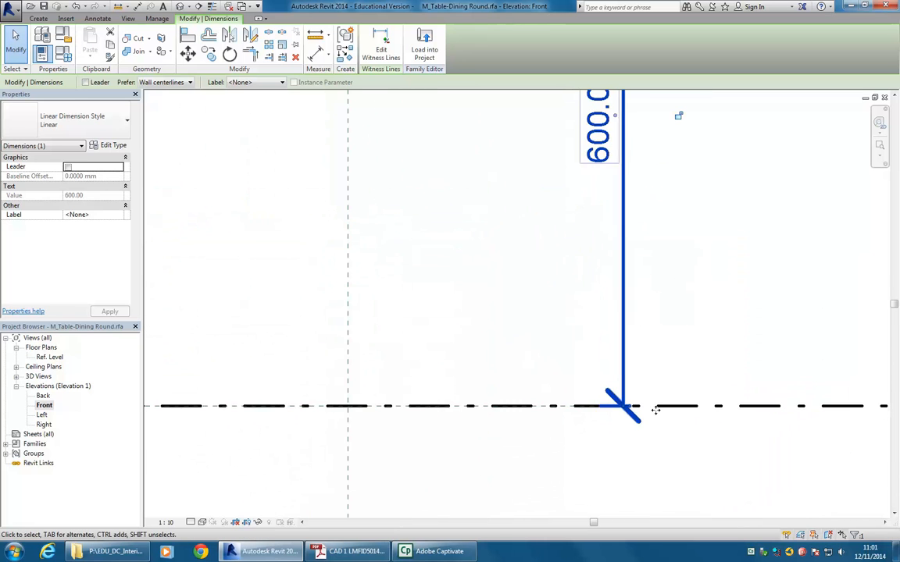
left_click_drag(623, 410, 609, 435)
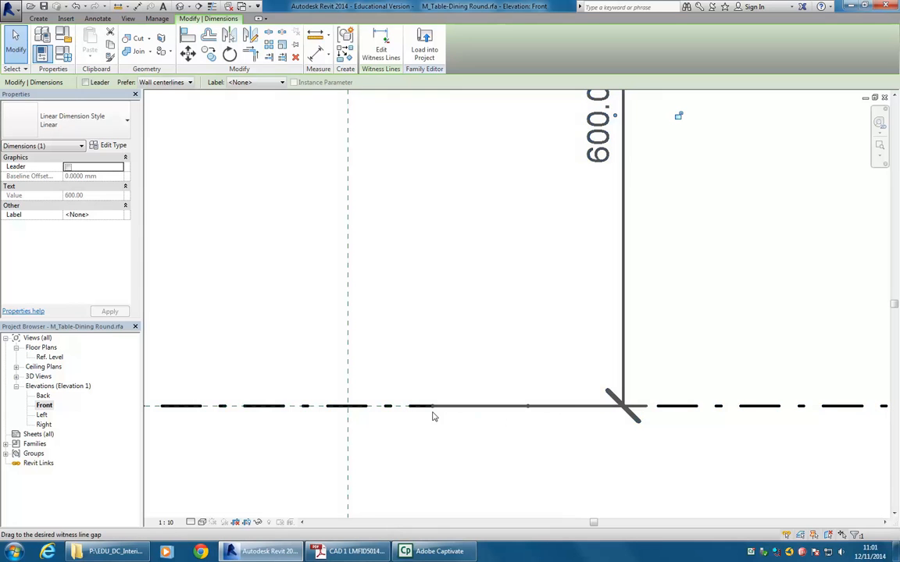
scroll(598, 413, "down", 1)
left_click_drag(592, 392, 661, 346)
scroll(580, 317, "down", 3)
scroll(570, 287, "up", 1)
left_click(656, 387)
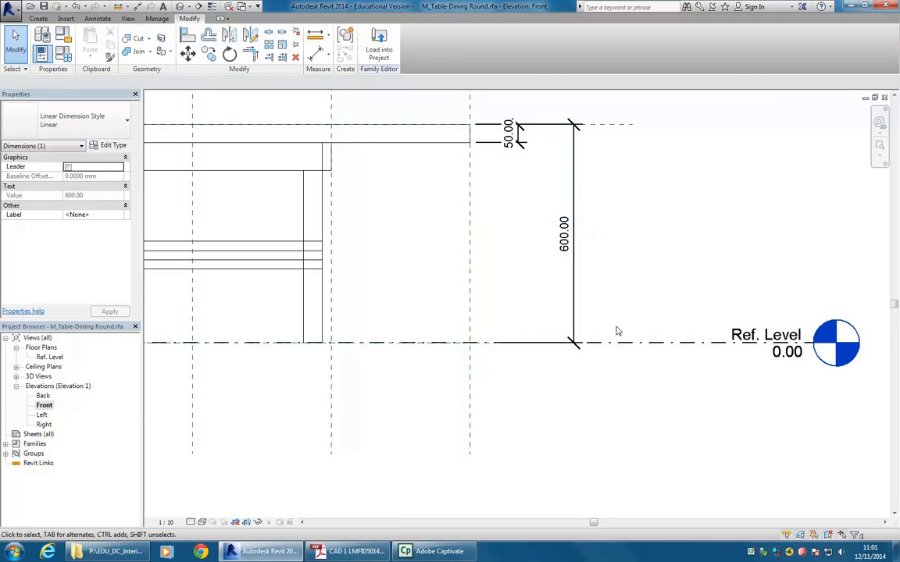
Assign the Height label to the reattached overall height dimension of the table.
scroll(611, 299, "down", 2)
middle_click_drag(611, 299, 586, 363)
scroll(586, 364, "up", 3)
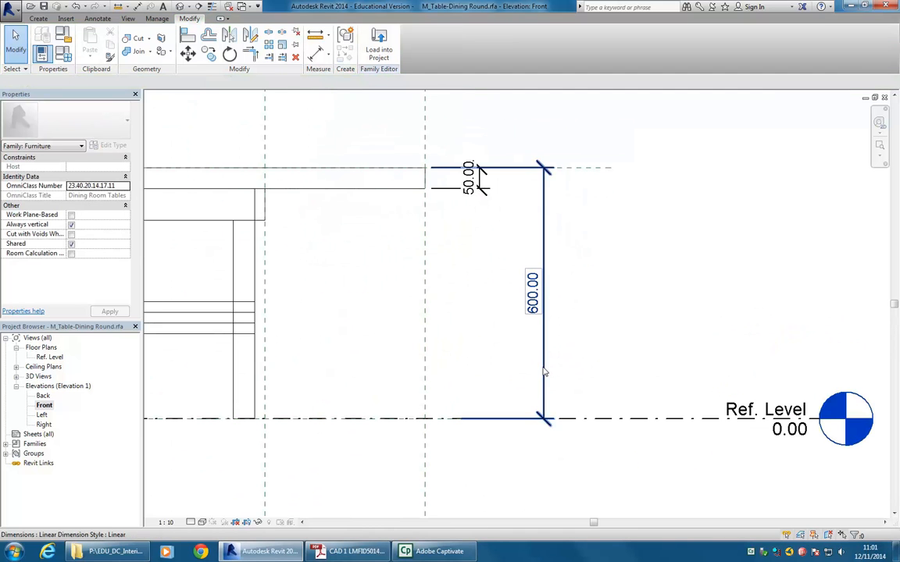
left_click(545, 371)
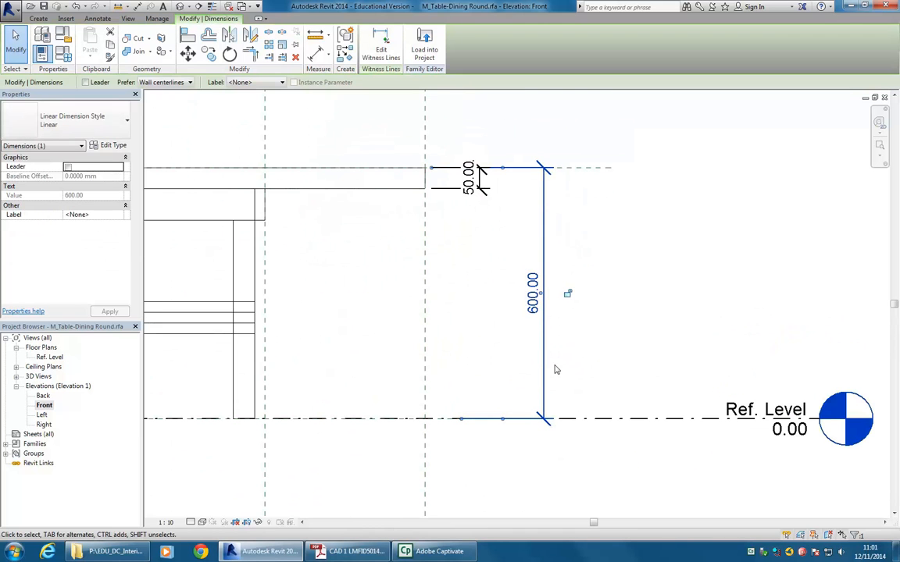
left_click(228, 82)
left_click(234, 114)
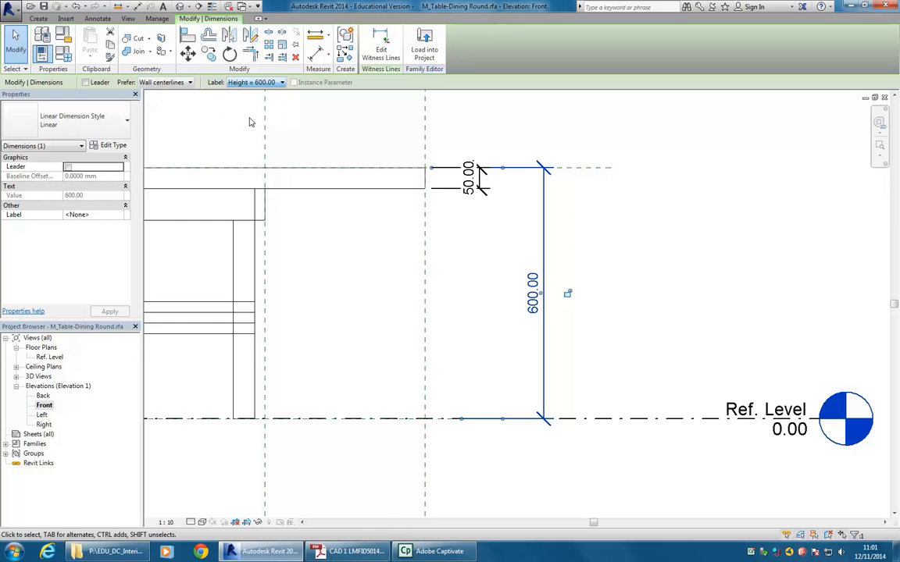
left_click(669, 282)
middle_click_drag(669, 279, 610, 303)
scroll(676, 238, "down", 2)
scroll(611, 303, "up", 2)
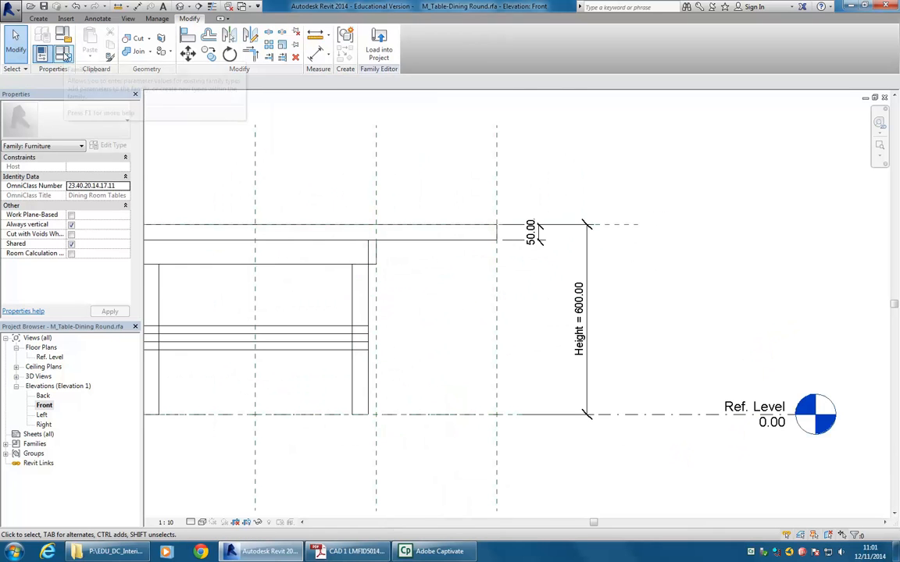
Set the Height parameter of the 1525mm Diameter family type to 450 mm.
left_click(62, 54)
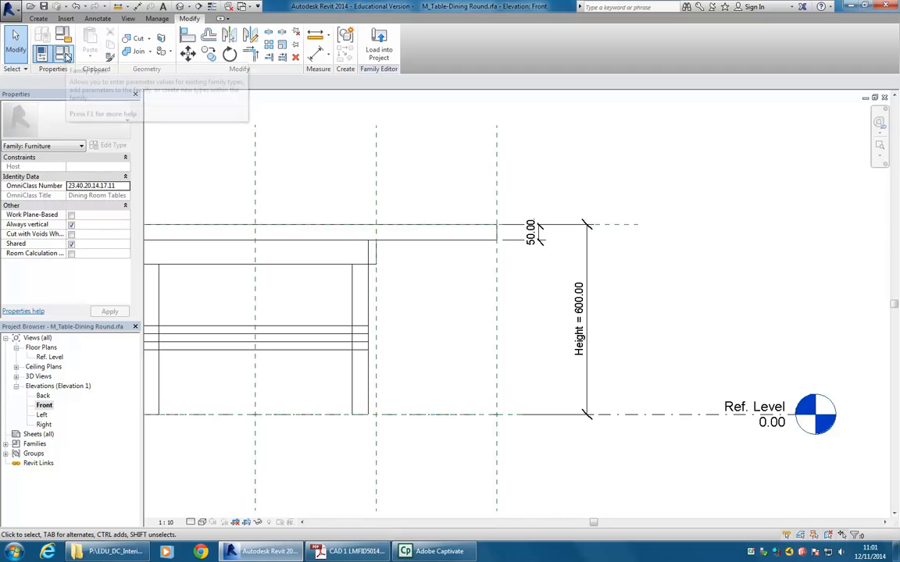
left_click(147, 137)
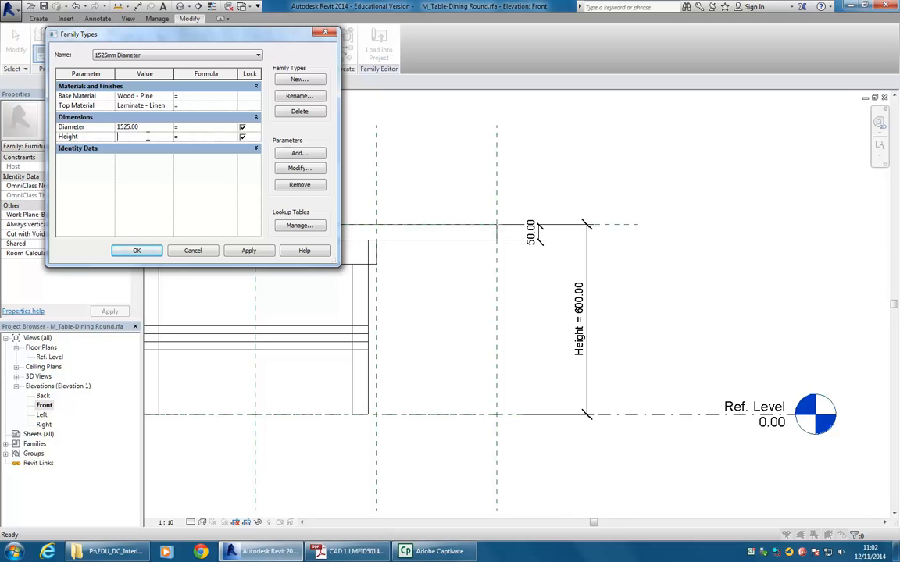
left_click(248, 250)
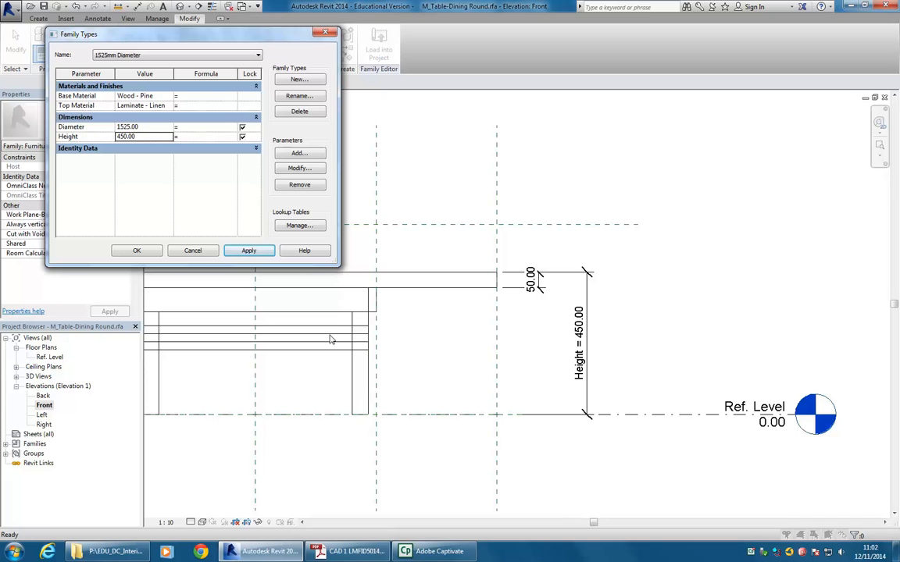
left_click(136, 251)
Delete the leftover reference plane above the lowered tabletop and save the table family.
scroll(602, 216, "down", 3)
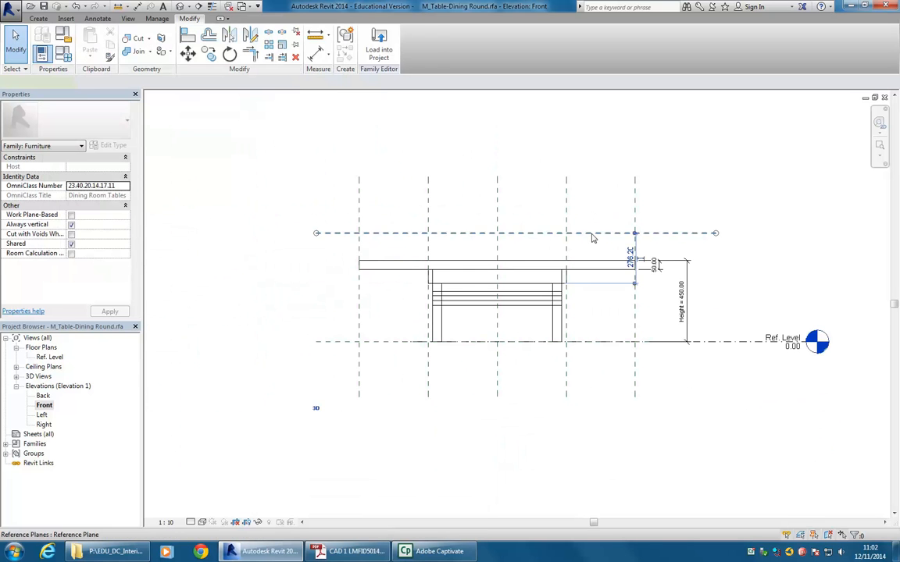
left_click(595, 233)
scroll(678, 242, "up", 3)
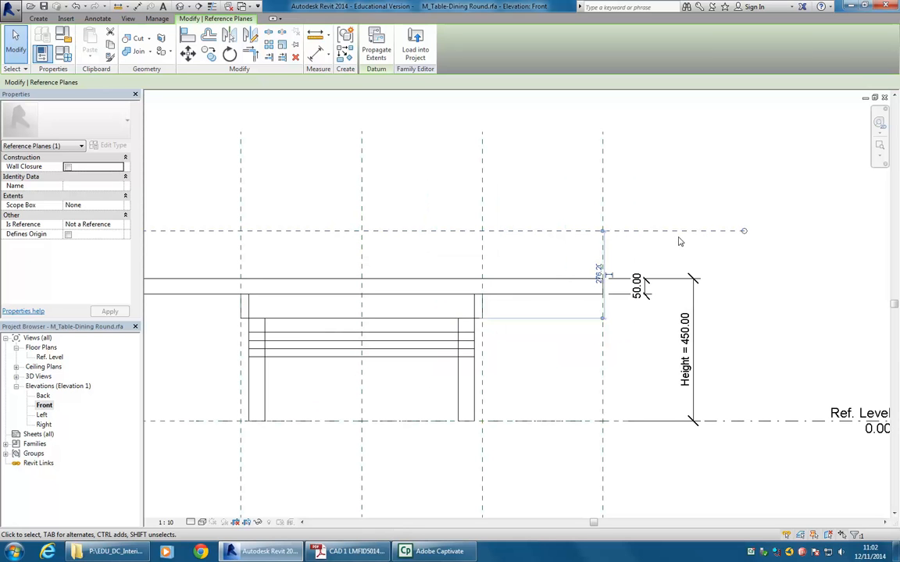
key("Escape")
scroll(458, 247, "down", 3)
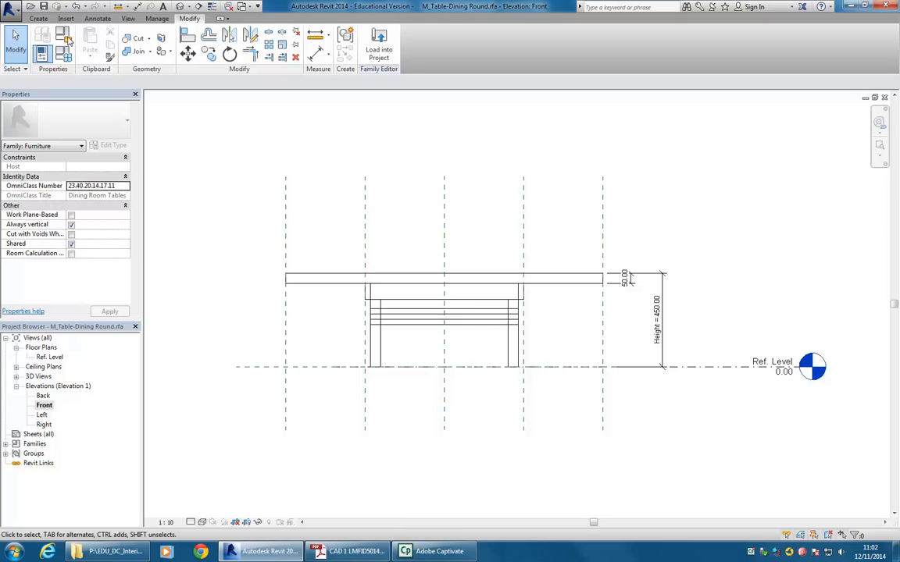
left_click(44, 8)
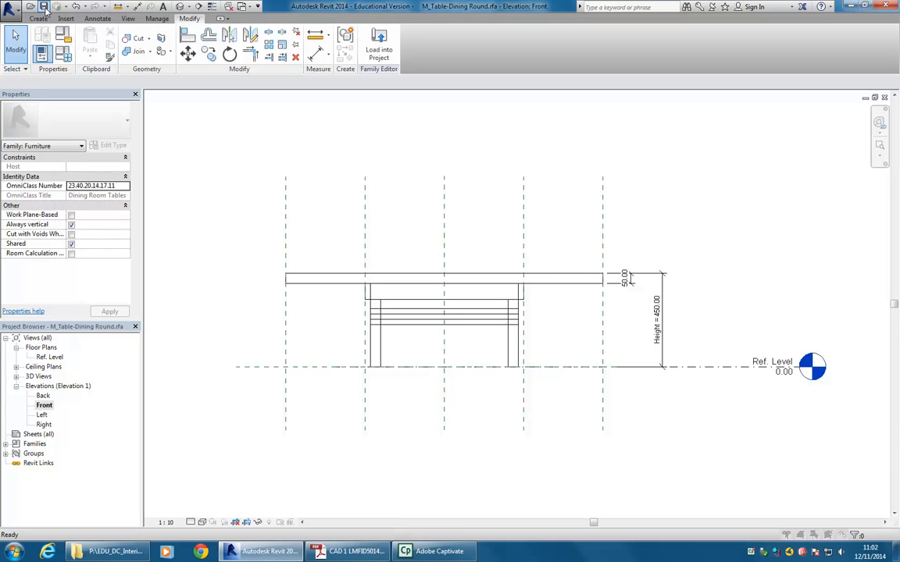
left_click(441, 284)
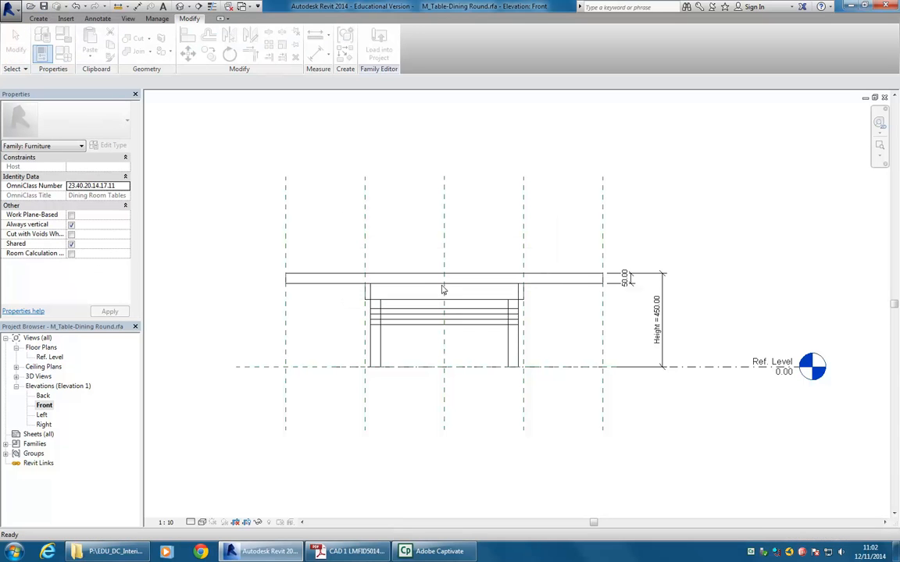
left_click(5, 9)
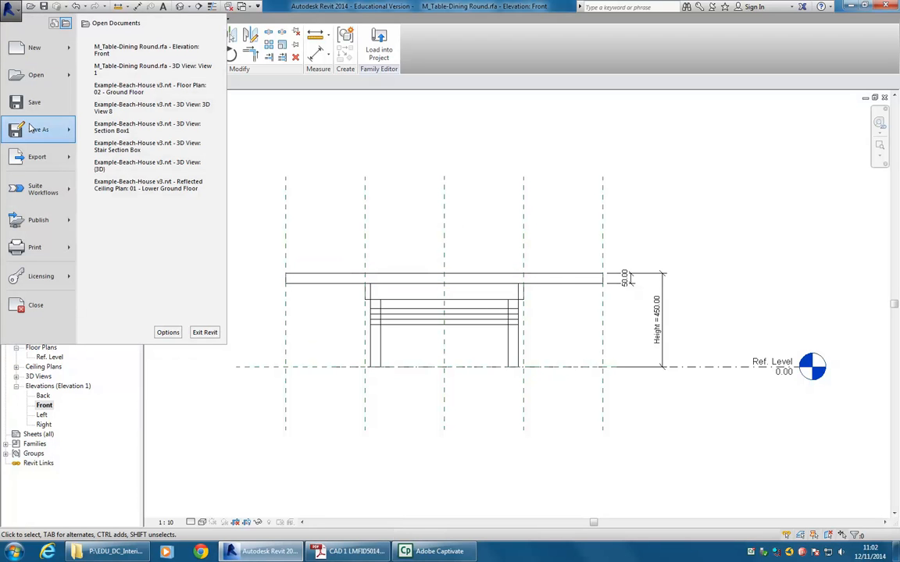
mouse_move(31, 127)
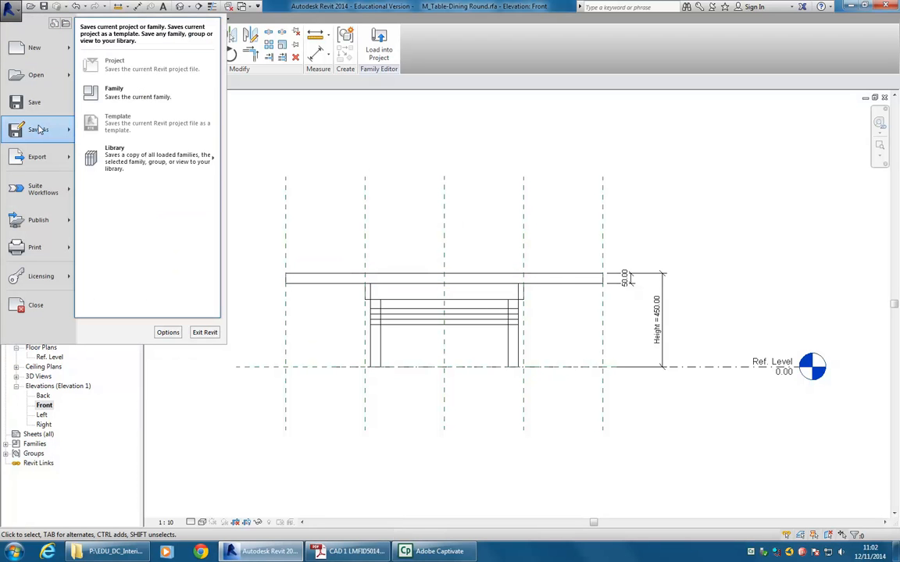
left_click(114, 92)
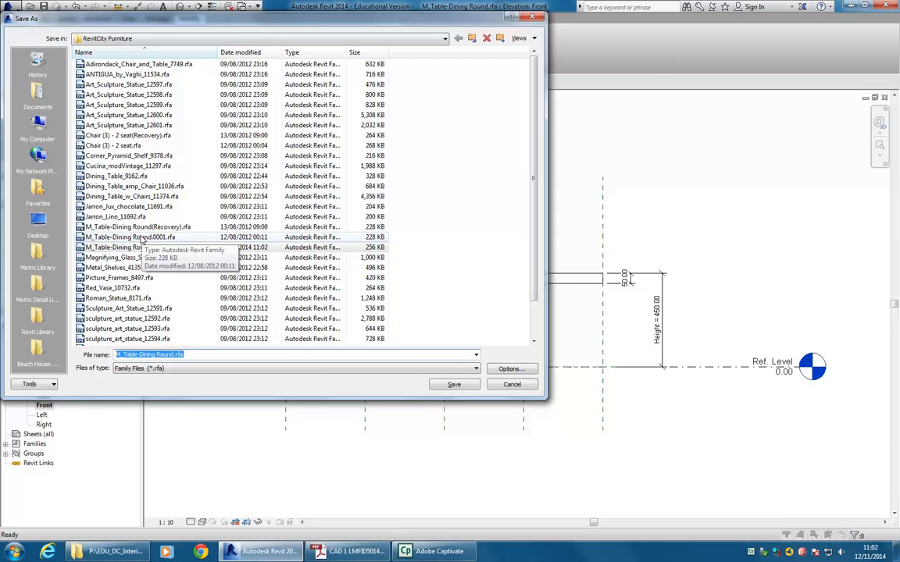
left_click(511, 385)
Load the table family into the beach house project, overwriting the existing version and its parameter values.
scroll(549, 254, "down", 1)
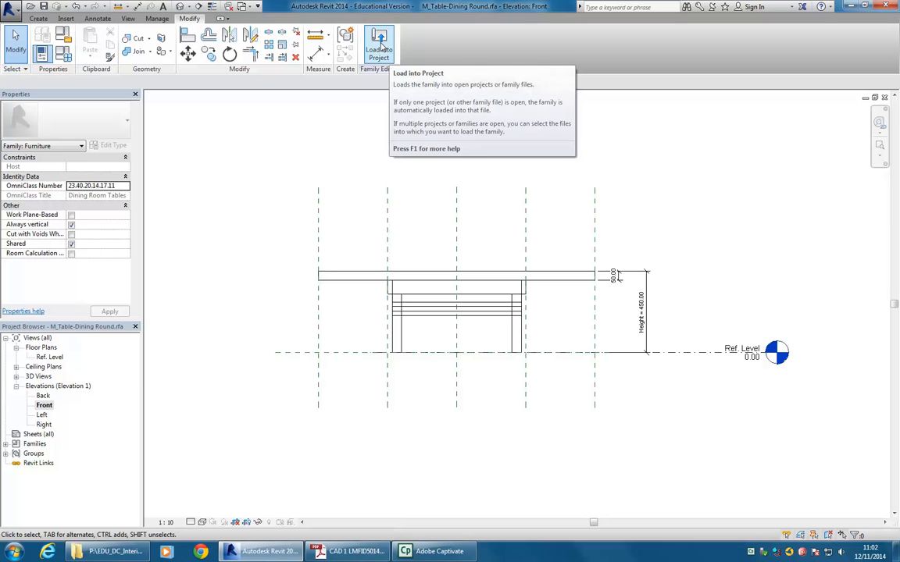
left_click(379, 47)
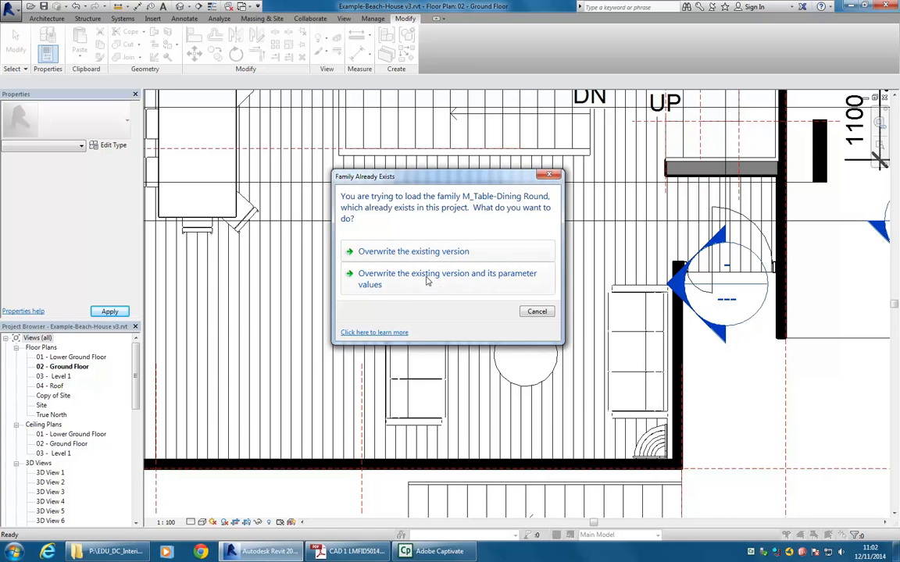
left_click(446, 284)
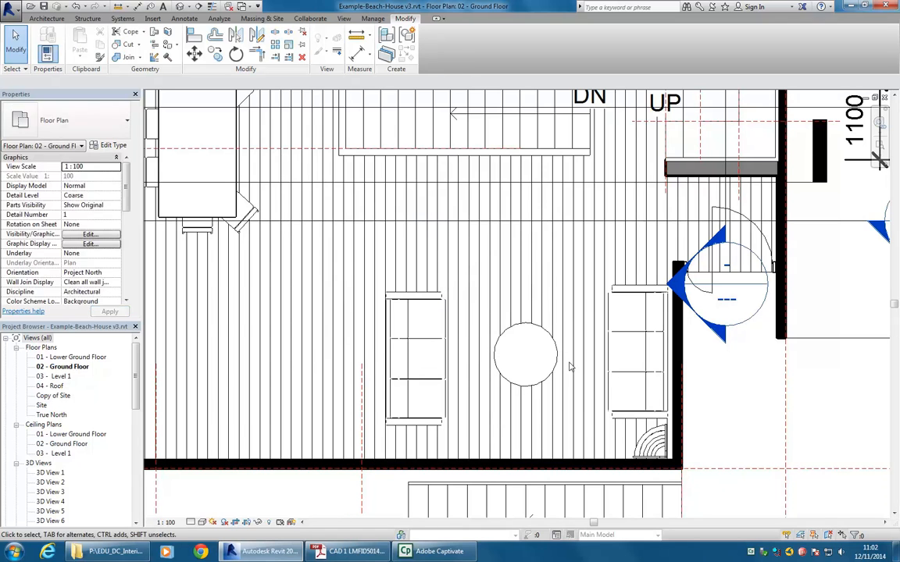
Open 3D View 8 and set its visual style to Realistic.
left_click_drag(135, 395, 125, 438)
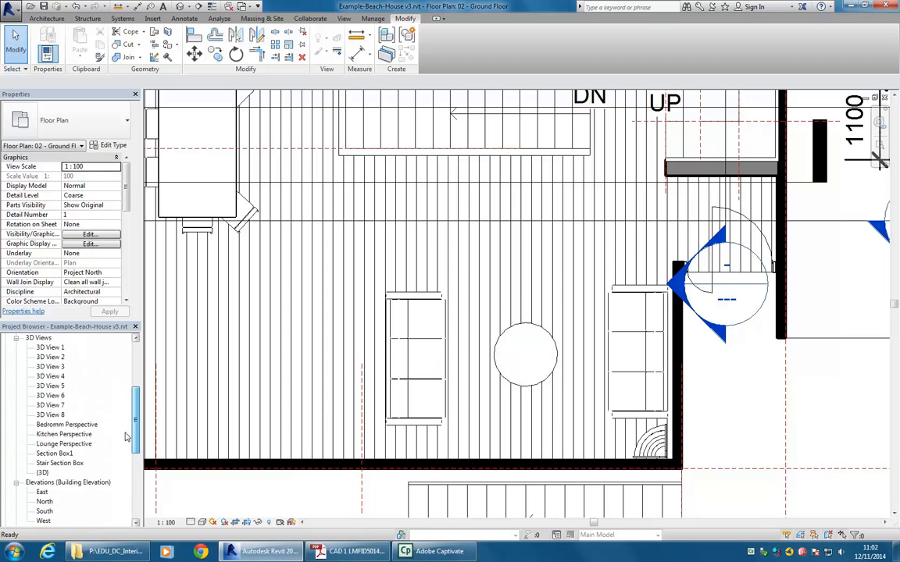
double_click(54, 416)
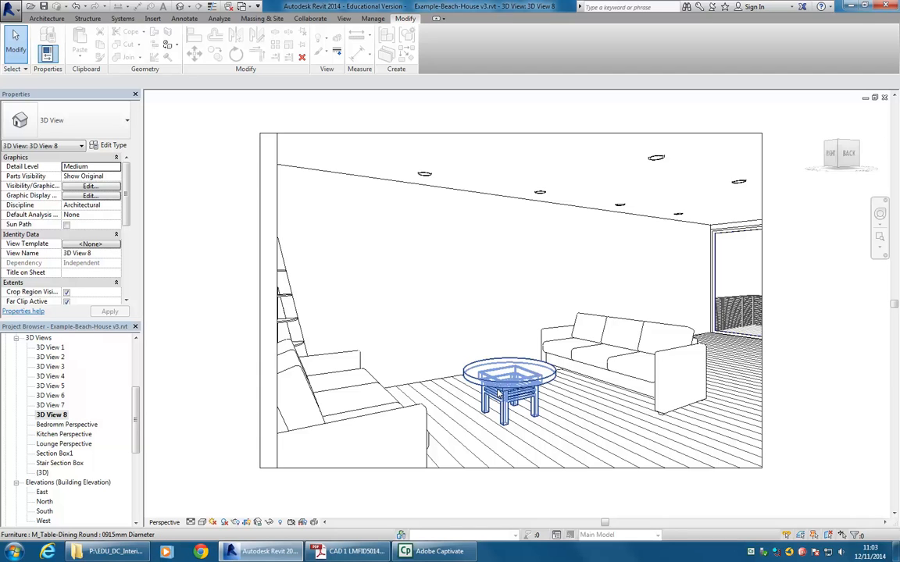
left_click(493, 400)
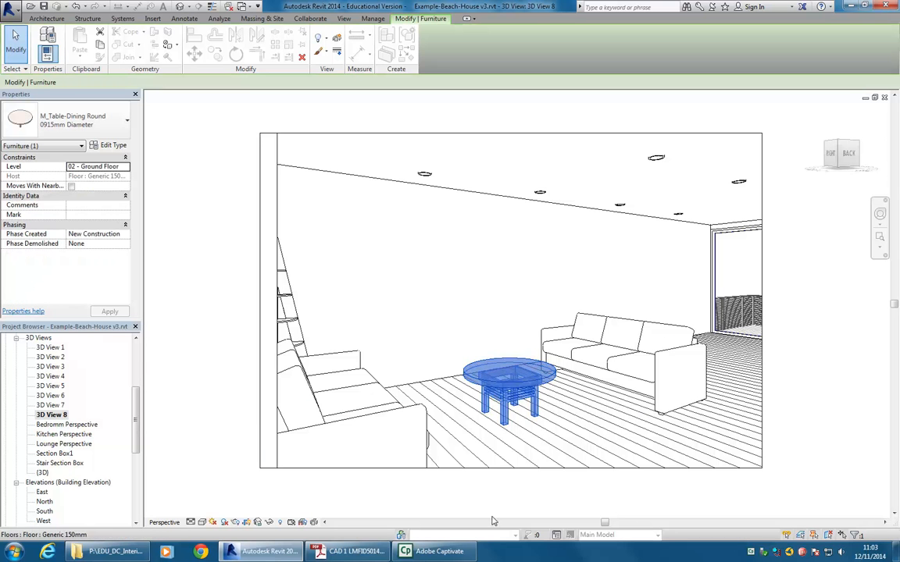
left_click(506, 486)
scroll(492, 422, "up", 4)
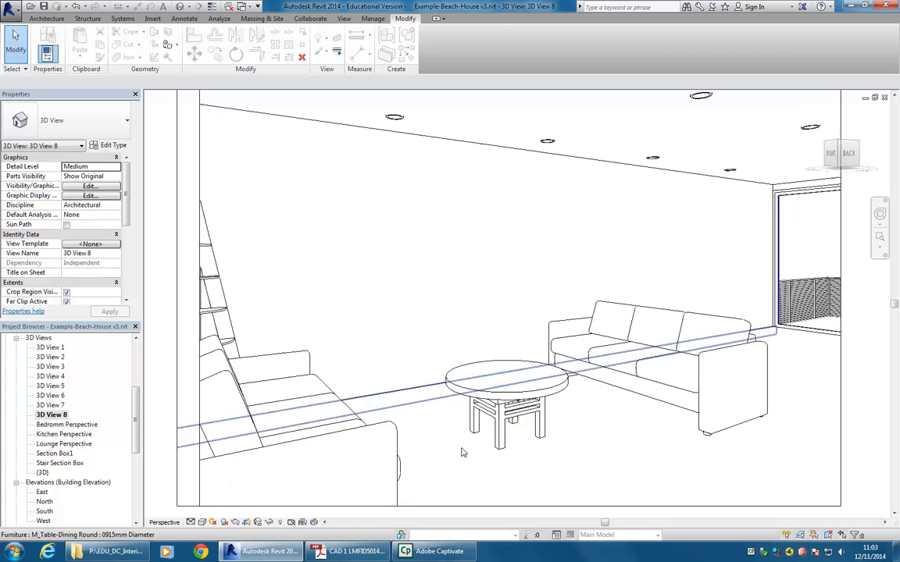
left_click(212, 521)
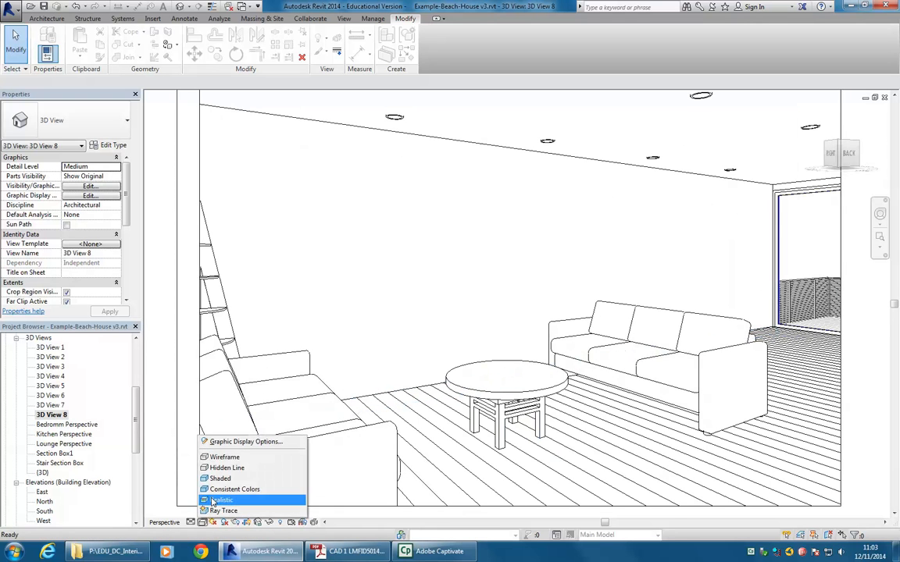
left_click(219, 500)
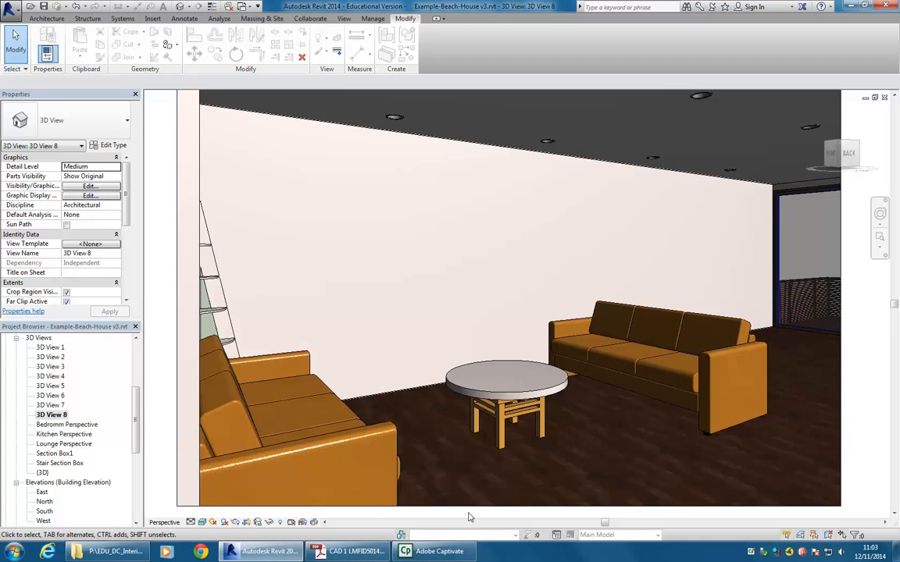
Open the material choices for the Top Material of the round coffee table's 0915mm Diameter type.
left_click(502, 434)
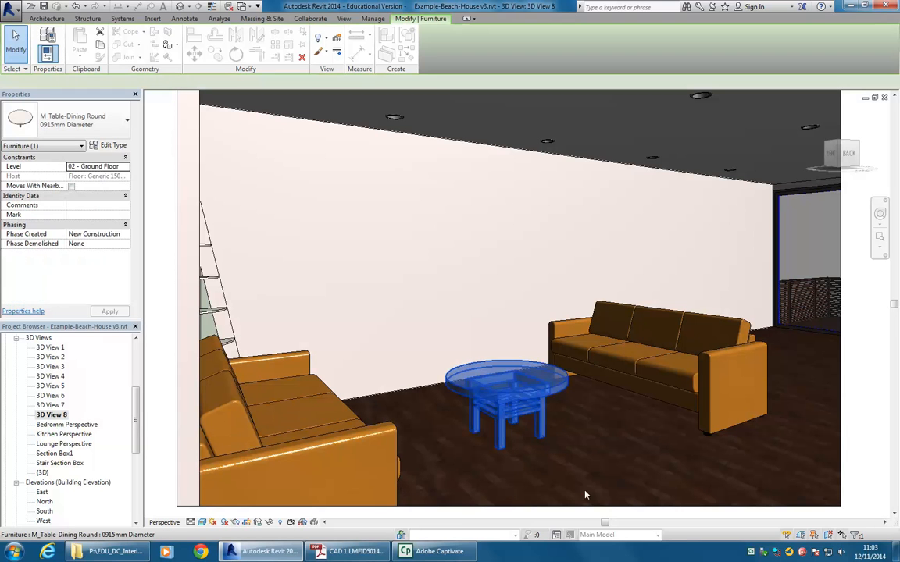
left_click(110, 146)
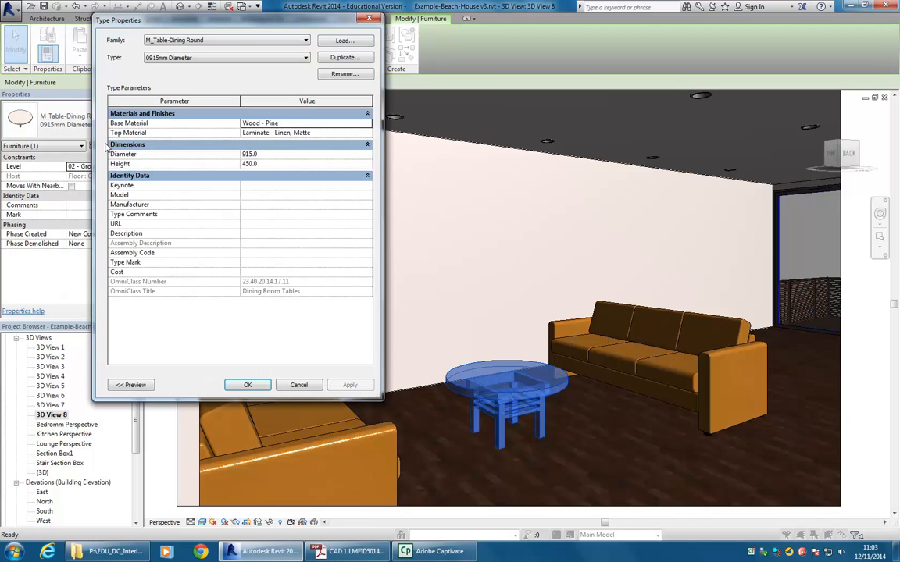
left_click(309, 132)
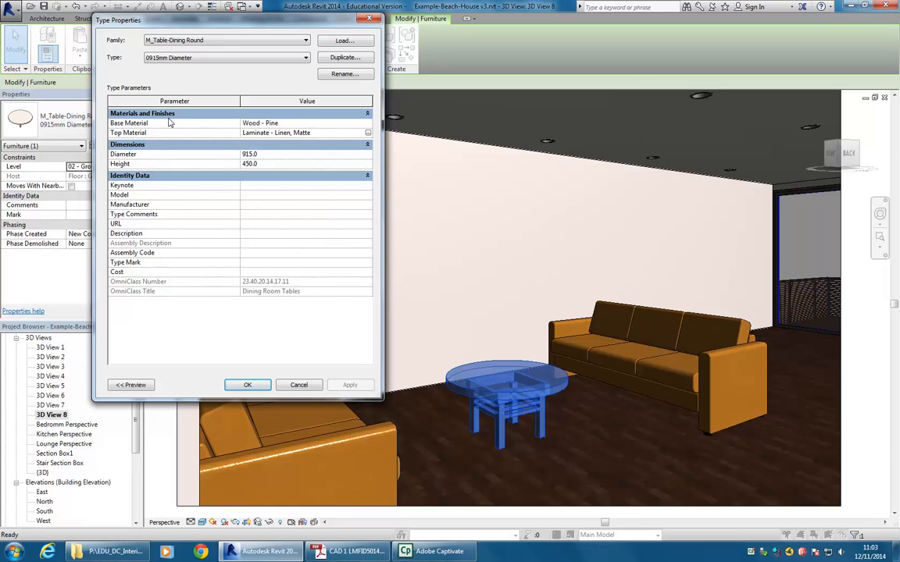
left_click(300, 124)
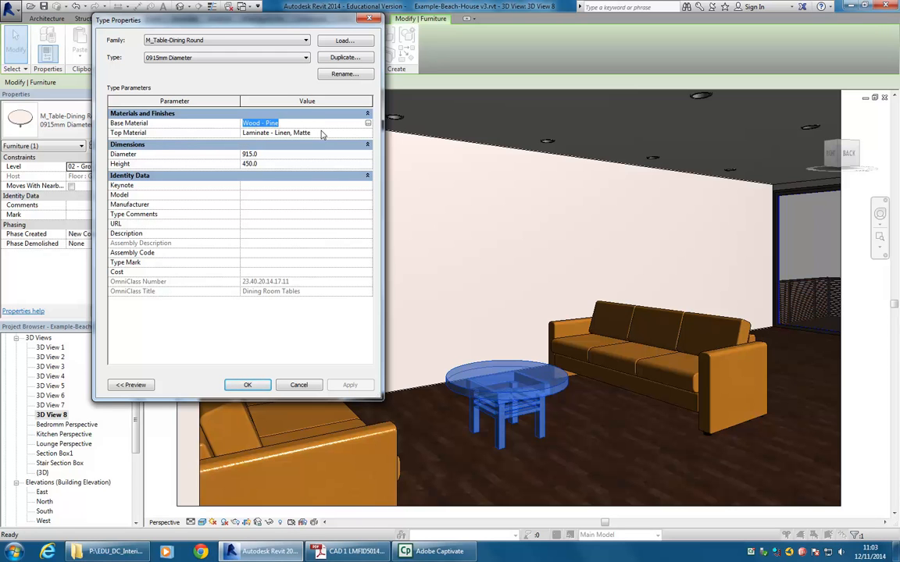
left_click(321, 133)
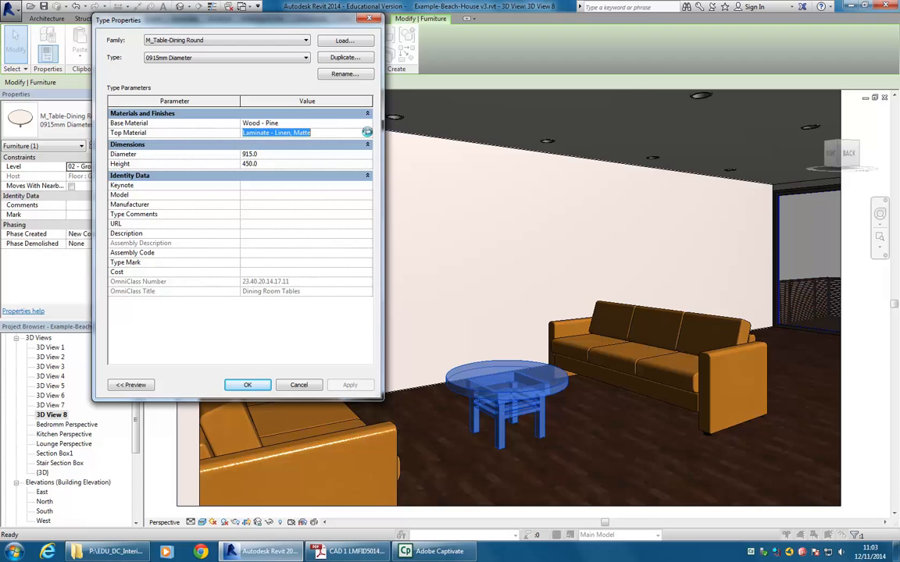
left_click(366, 132)
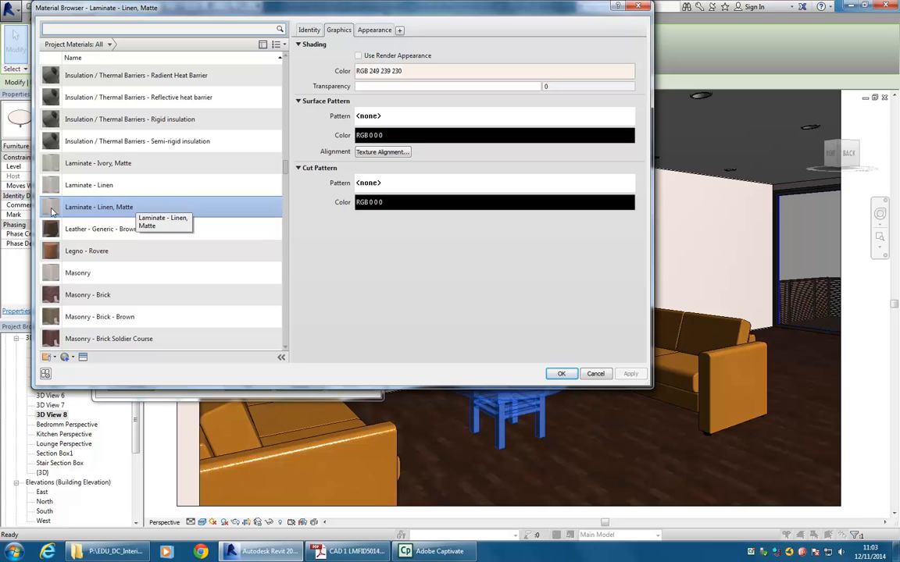
Browse the project materials and select Plastic - Dacor - Digital Screen for the tabletop.
mouse_move(286, 170)
left_mouse_down()
mouse_move(286, 148)
mouse_move(287, 227)
mouse_move(295, 81)
mouse_move(286, 338)
left_mouse_up()
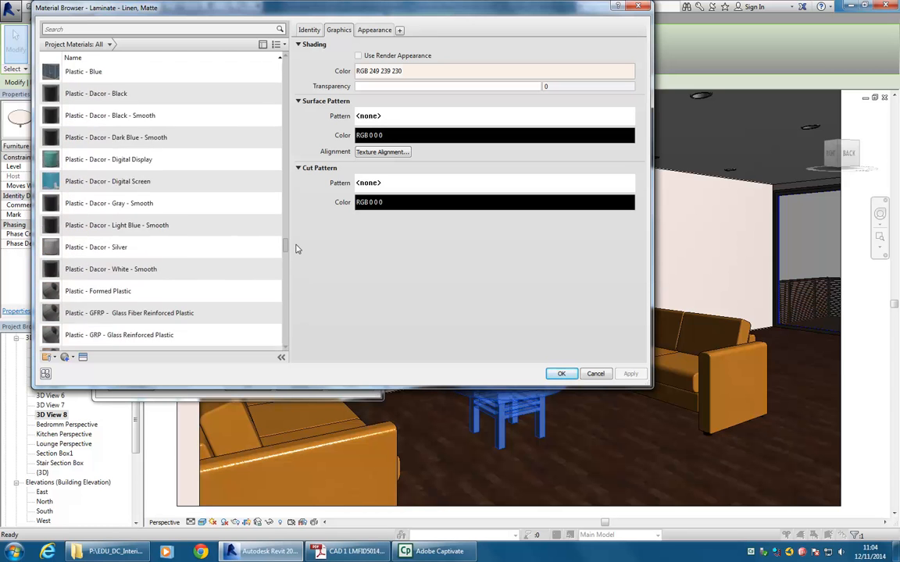
left_click_drag(284, 93, 258, 86)
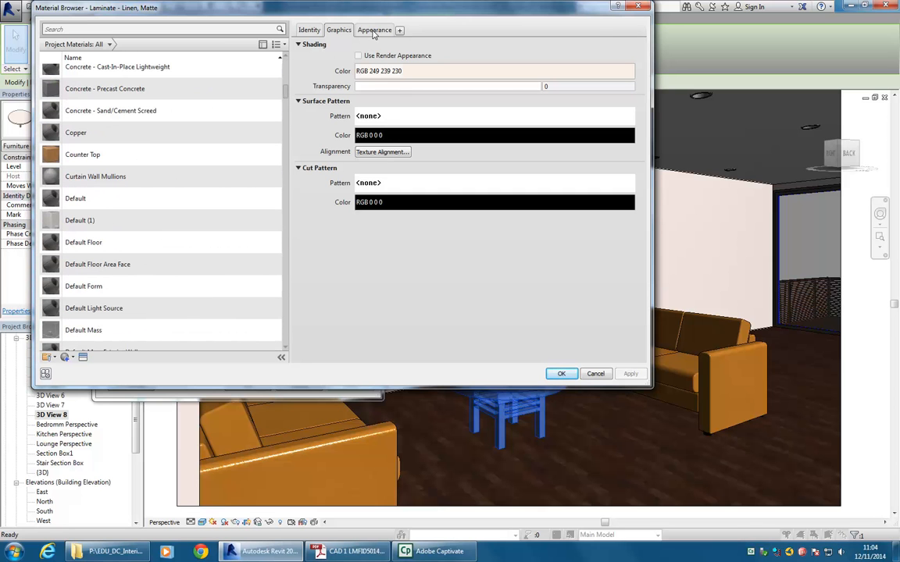
left_click(374, 32)
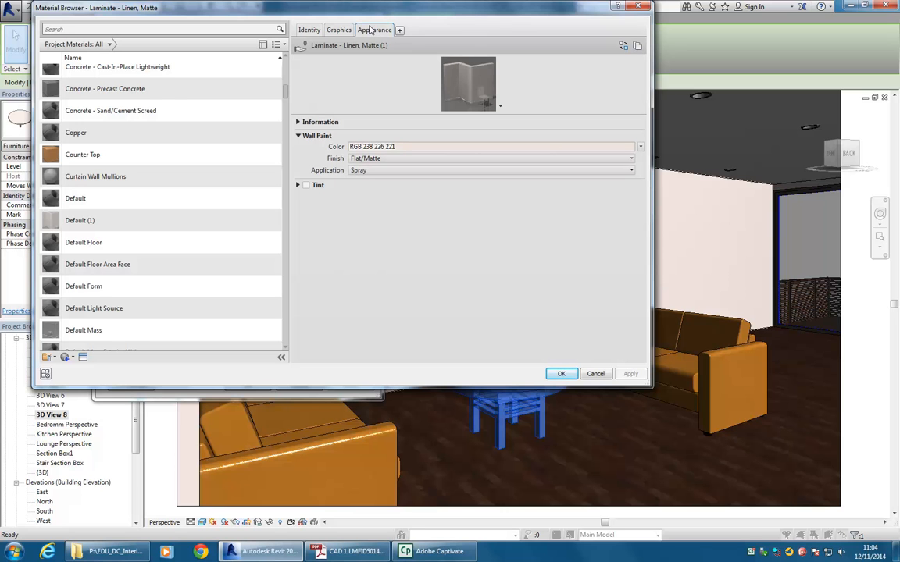
left_click(339, 29)
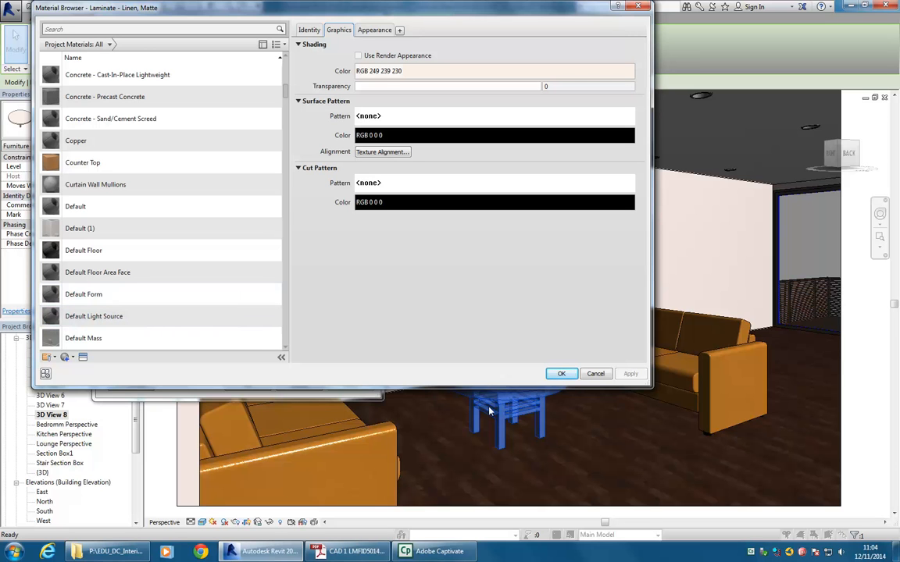
left_click_drag(286, 97, 286, 252)
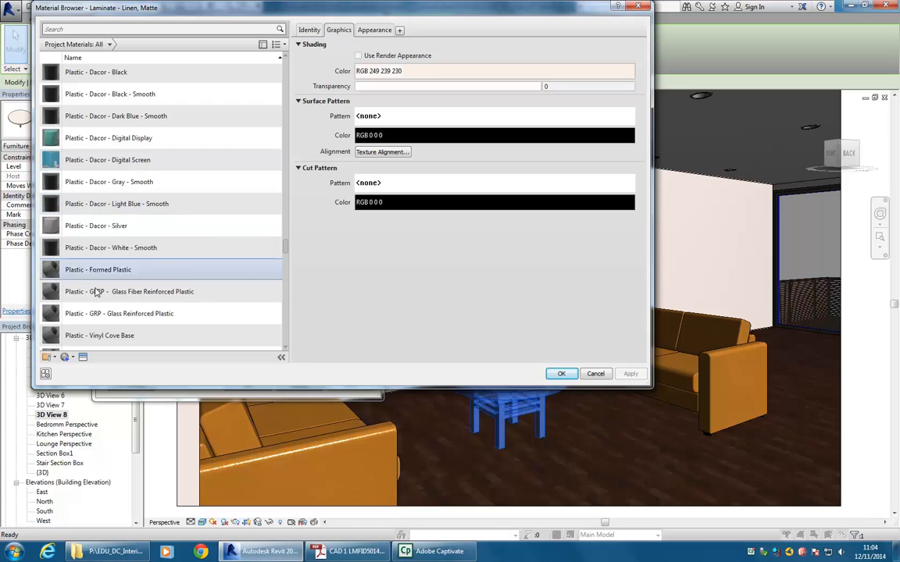
left_click(100, 166)
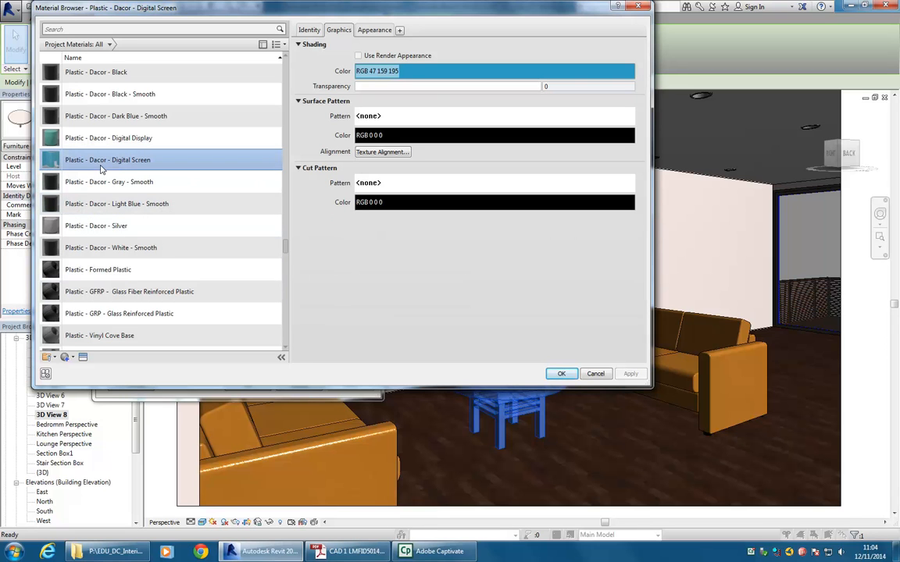
Look through the appearance asset library and the Autodesk Materials library for available materials.
scroll(234, 332, "down", 1)
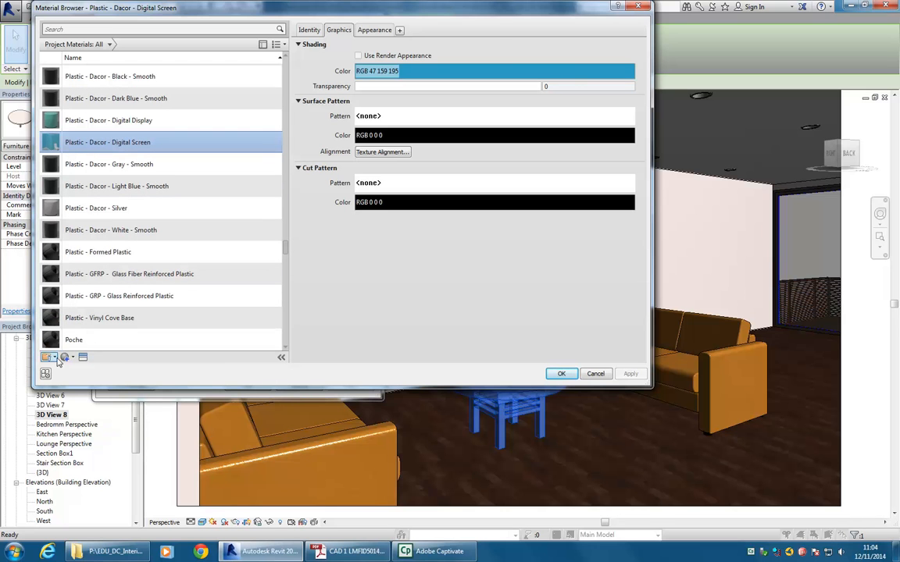
left_click(82, 357)
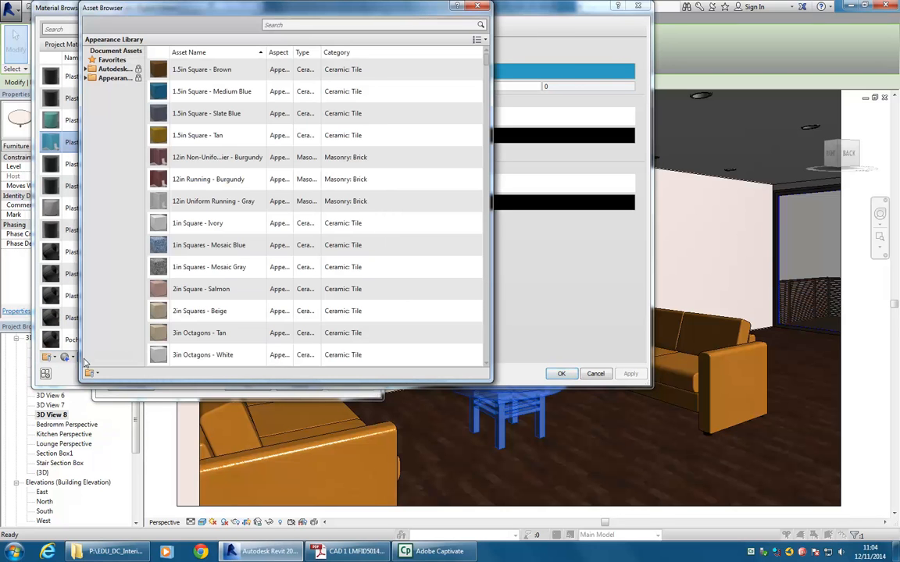
left_click(477, 6)
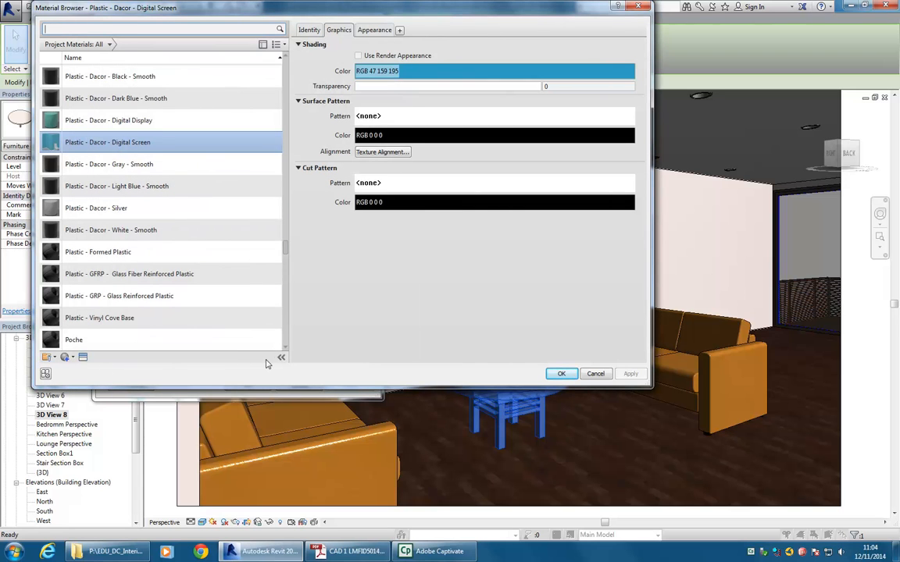
scroll(277, 203, "up", 1)
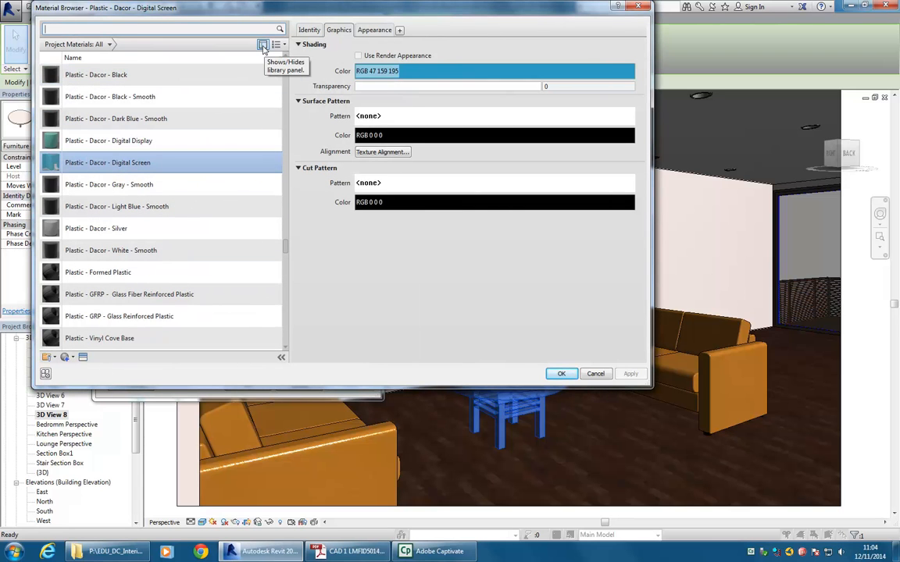
left_click(264, 45)
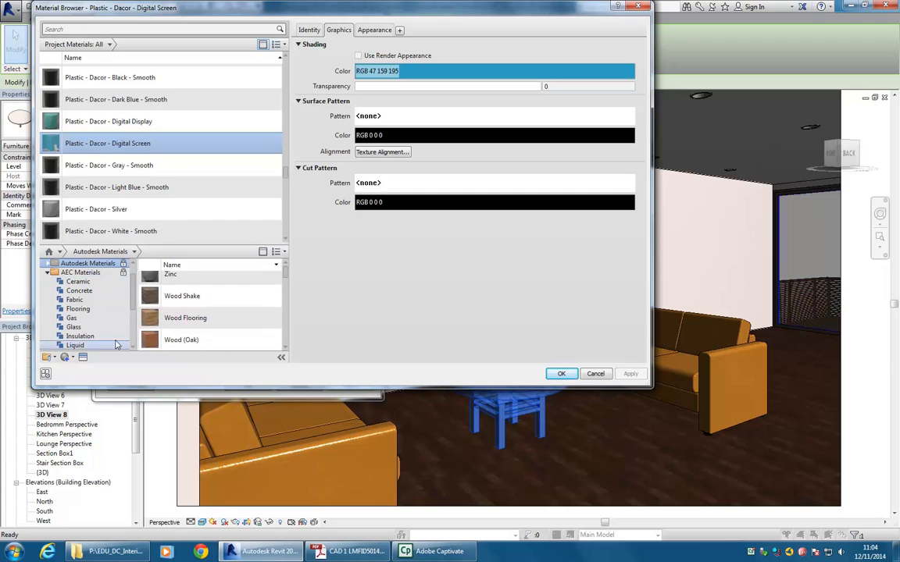
left_click(96, 264)
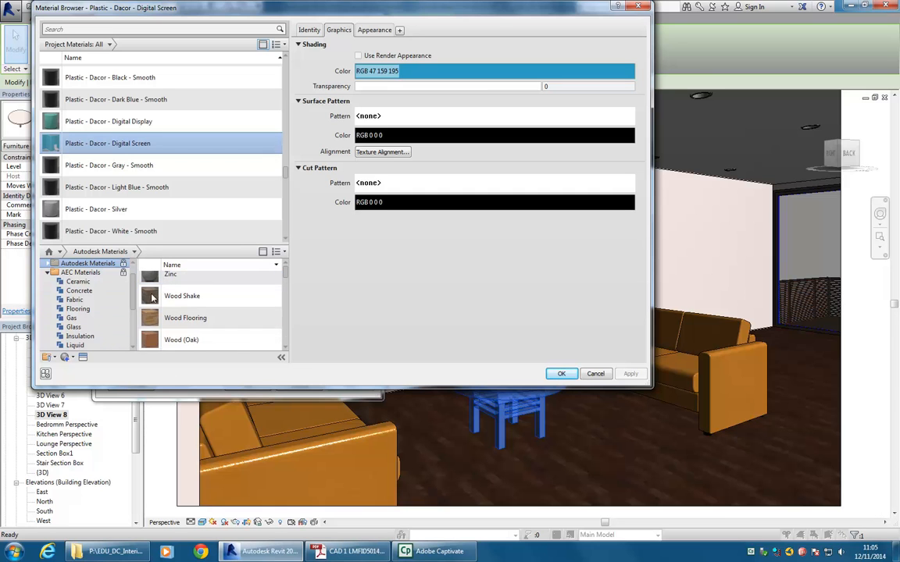
scroll(236, 140, "up", 1)
scroll(237, 140, "down", 1)
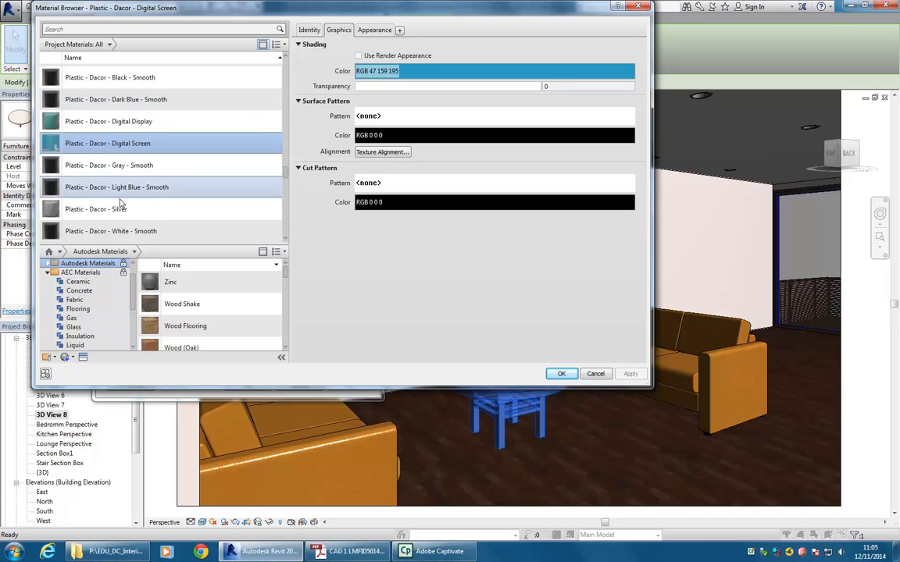
scroll(246, 86, "up", 1)
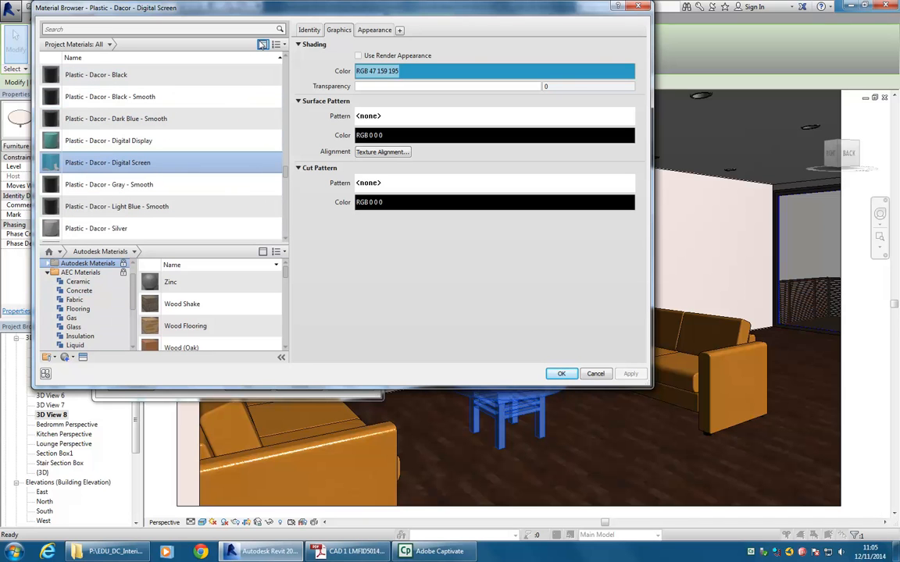
left_click(263, 45)
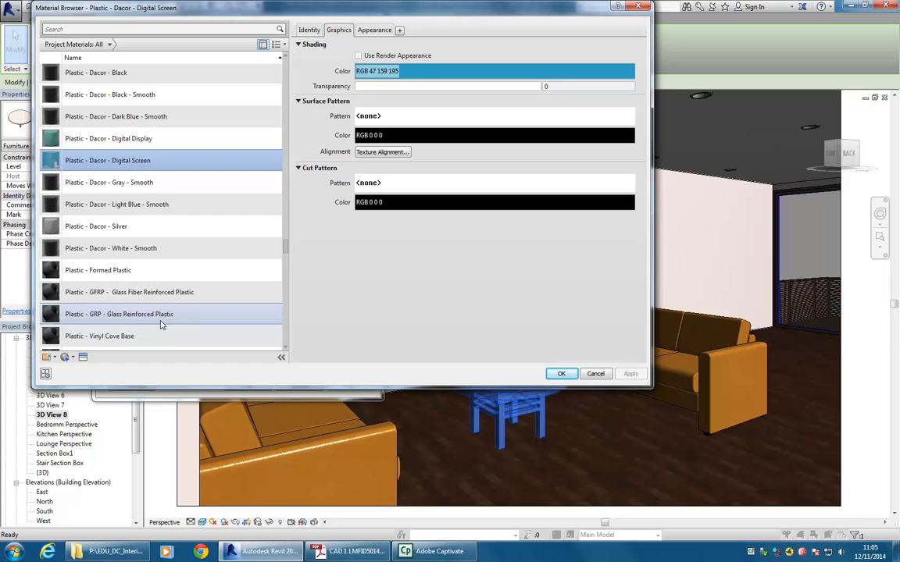
Duplicate the Plastic - Dacor - Digital Screen material and name the copy Plastic - Yellow.
right_click(93, 162)
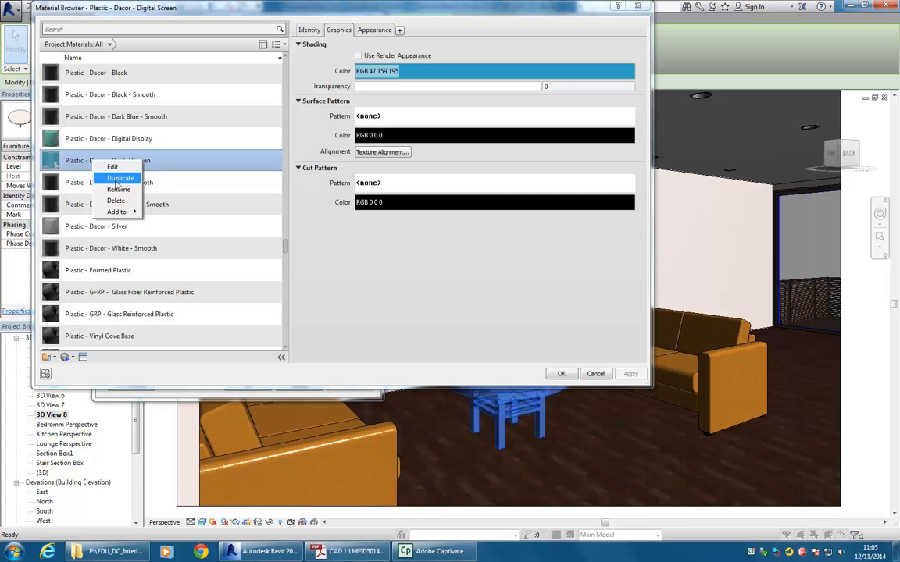
left_click(118, 179)
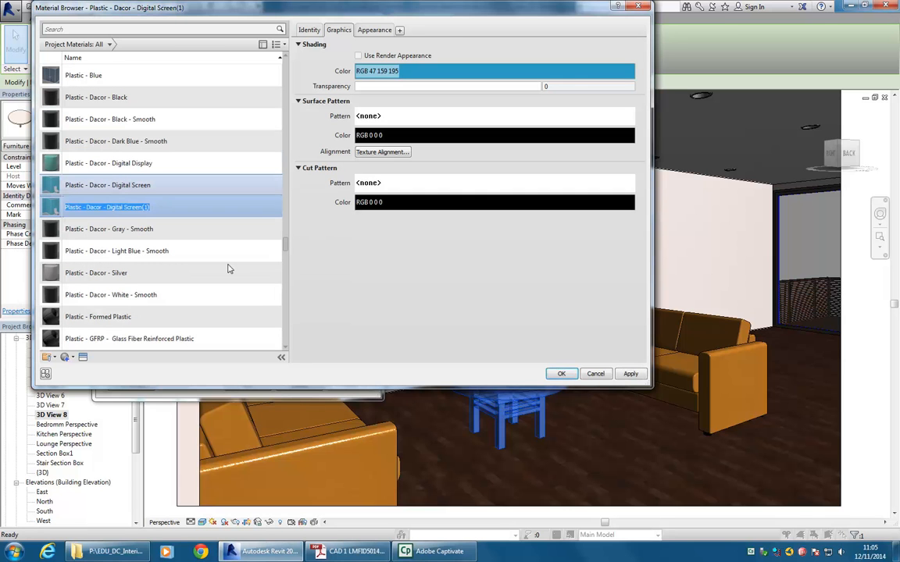
left_click_drag(84, 208, 201, 208)
type("Yellow")
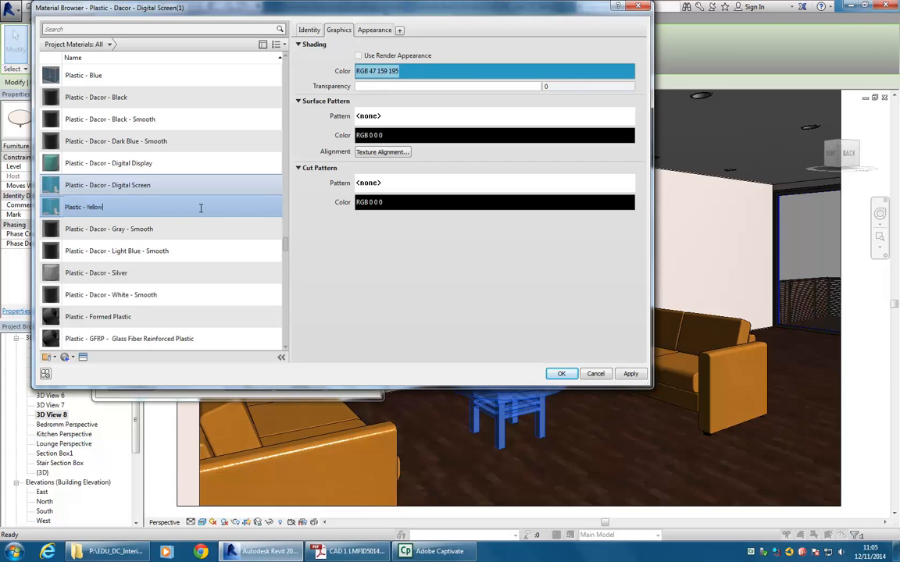
key("Return")
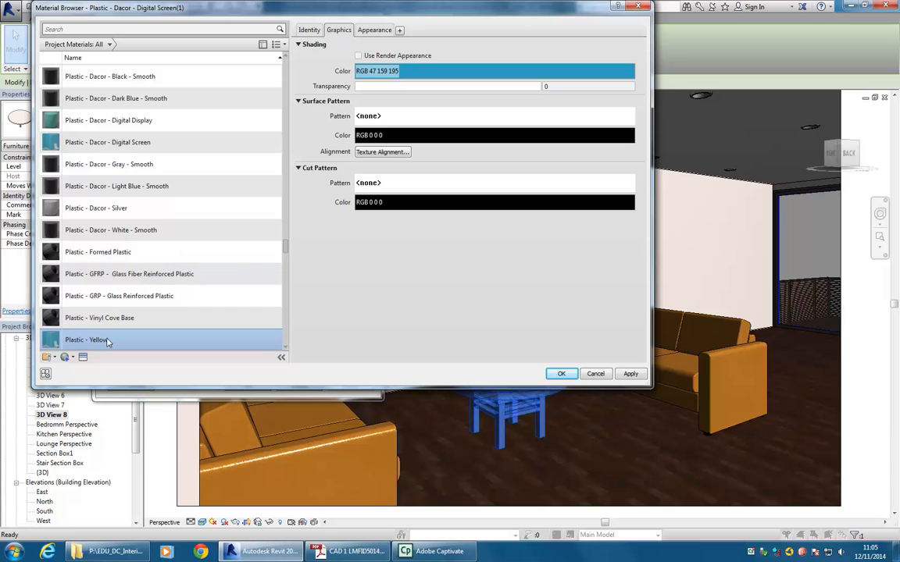
Check whether the appearance asset of the Plastic - Yellow material is shared with other materials.
left_click(376, 30)
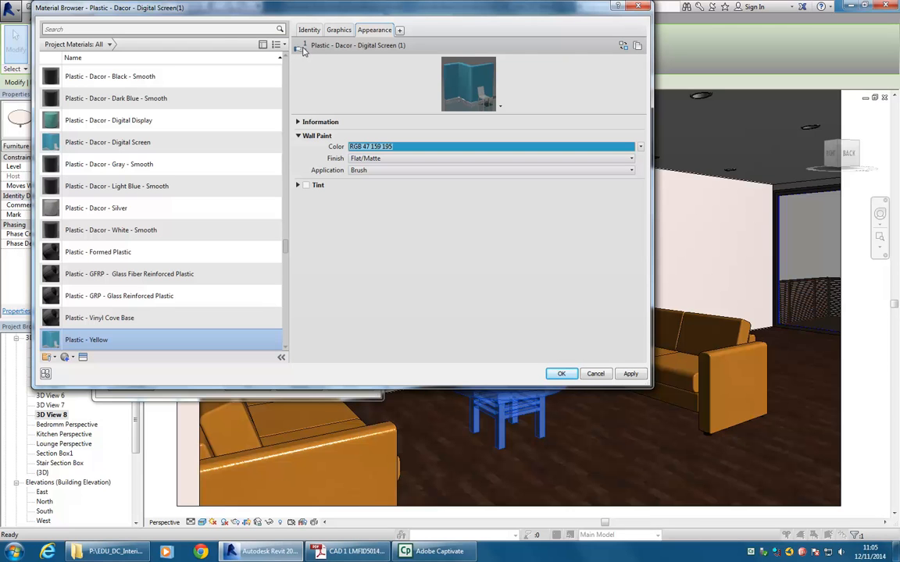
mouse_move(301, 51)
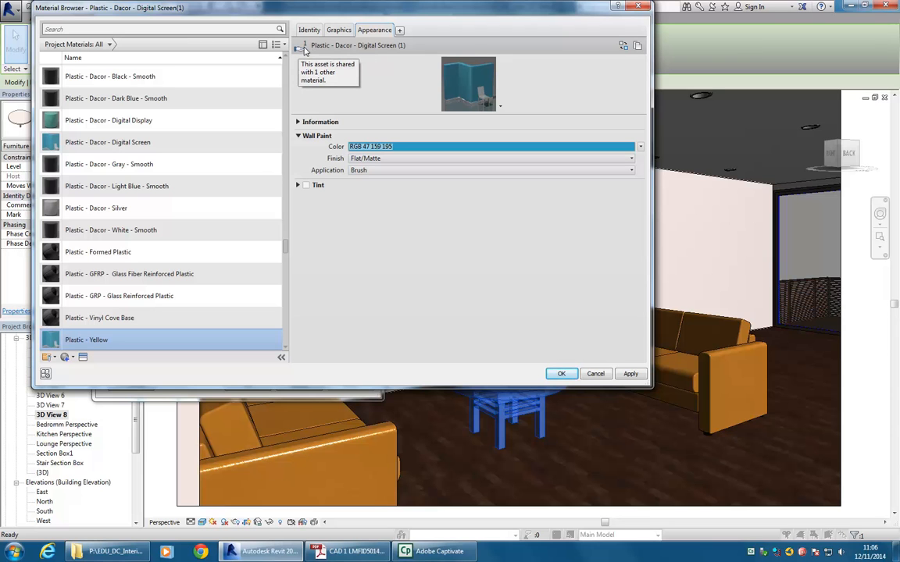
right_click(376, 32)
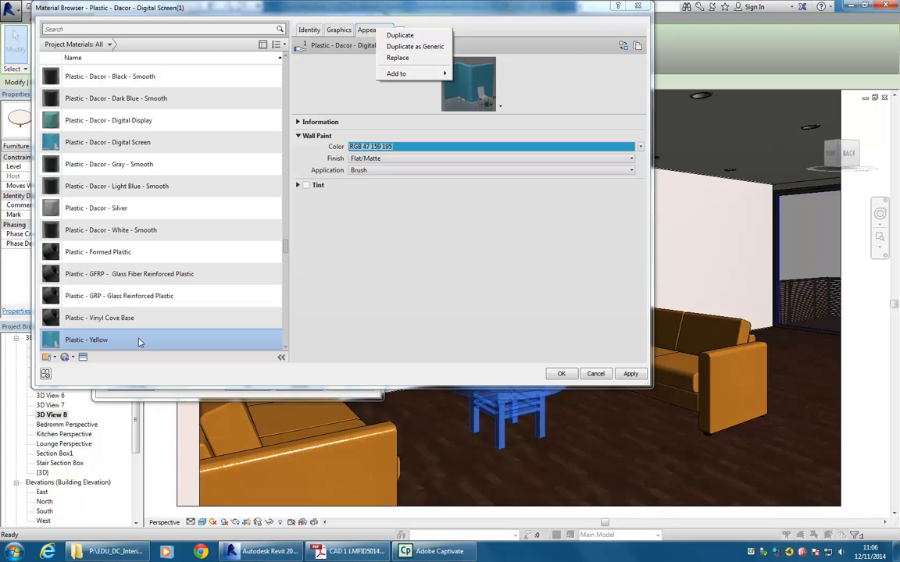
left_click(397, 58)
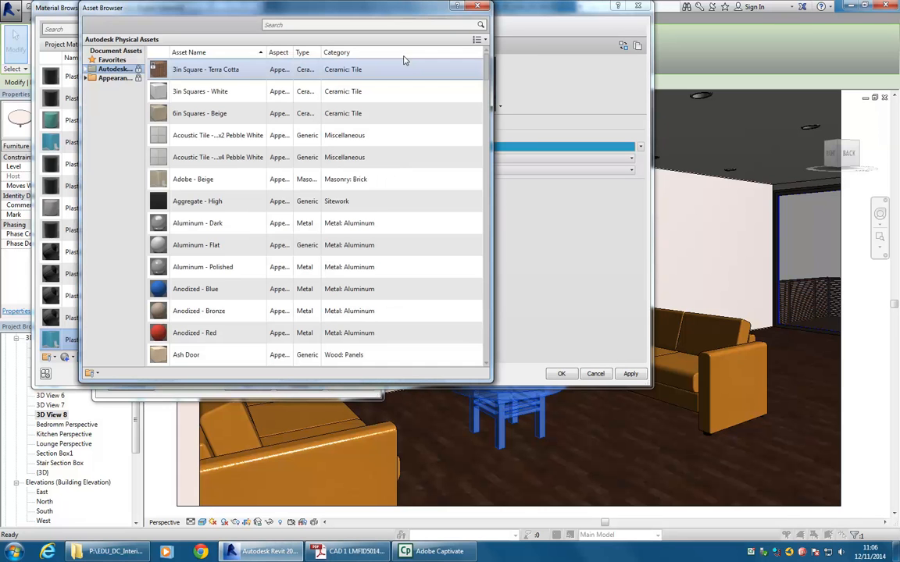
left_click_drag(203, 11, 240, 22)
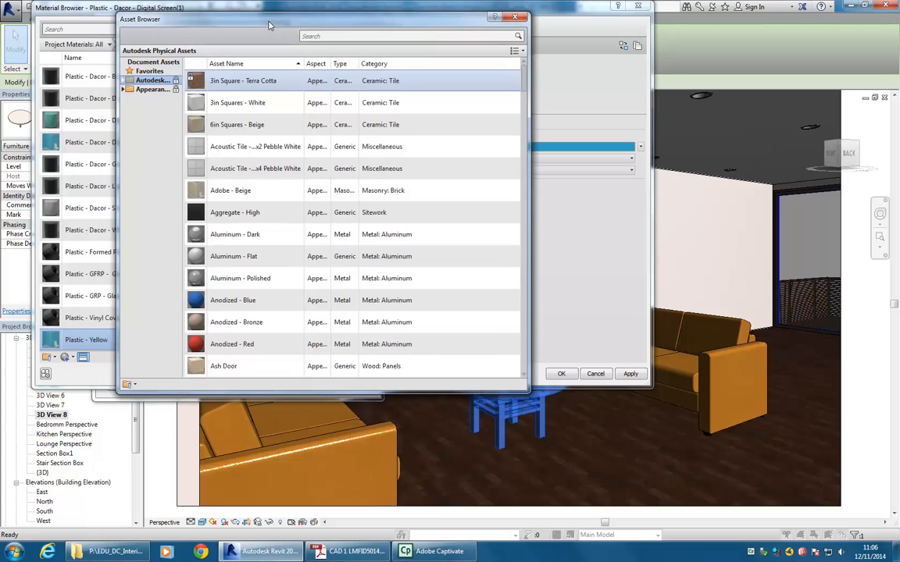
left_click(514, 18)
Replace the Plastic - Yellow material's appearance asset with Smooth - Yellow from the Plastic category of the Appearance Library.
right_click(378, 30)
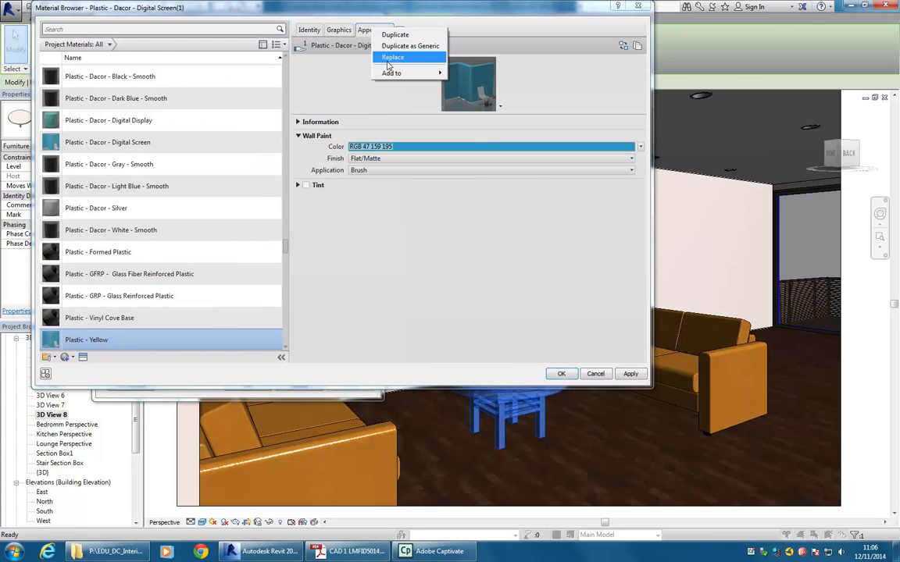
left_click(389, 59)
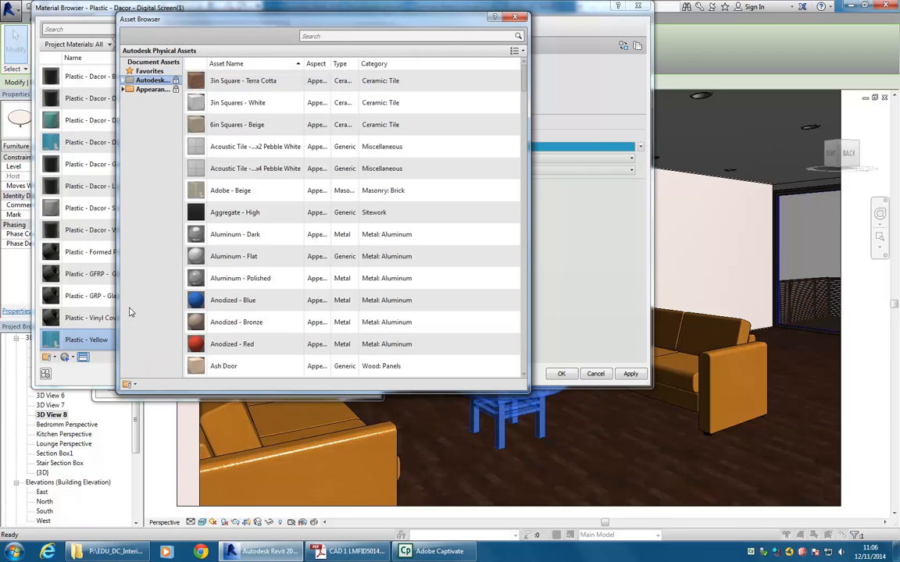
left_click(136, 89)
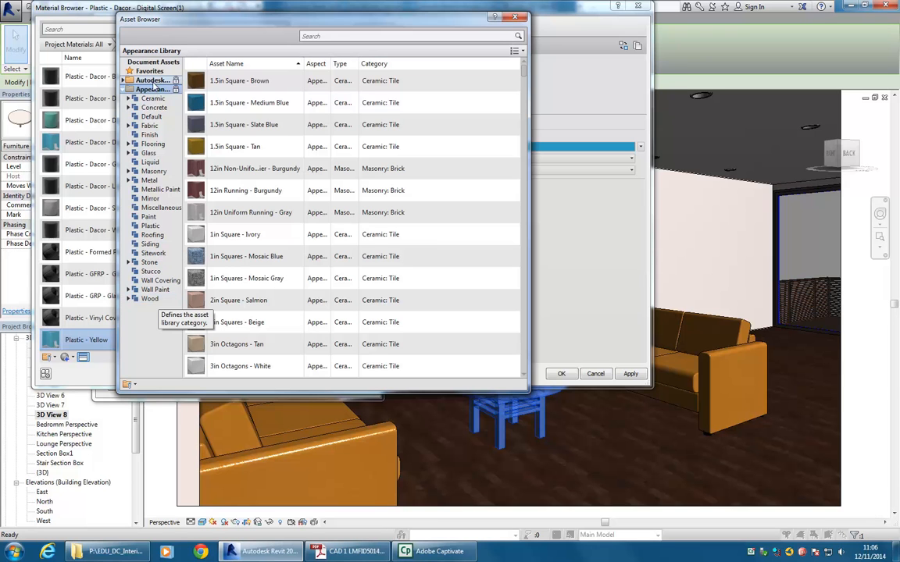
left_click(130, 89)
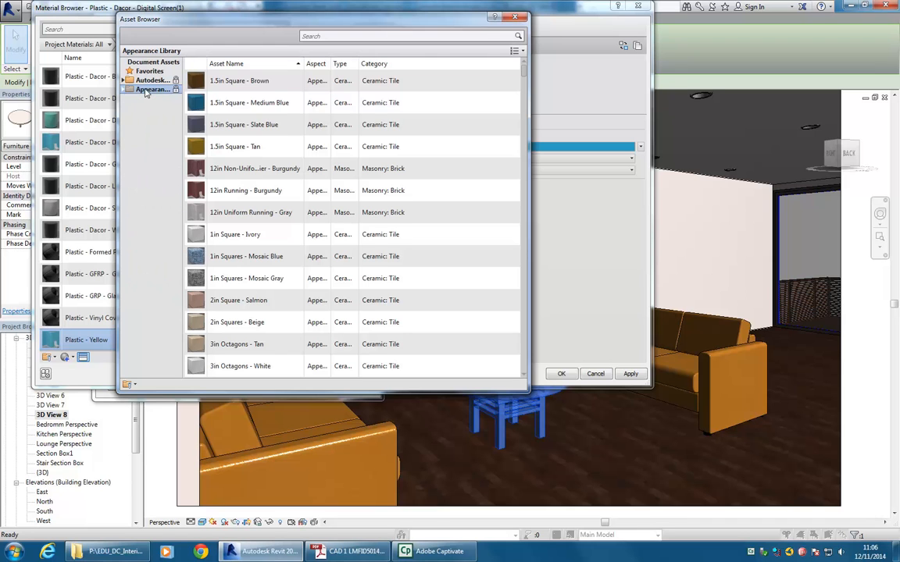
double_click(145, 91)
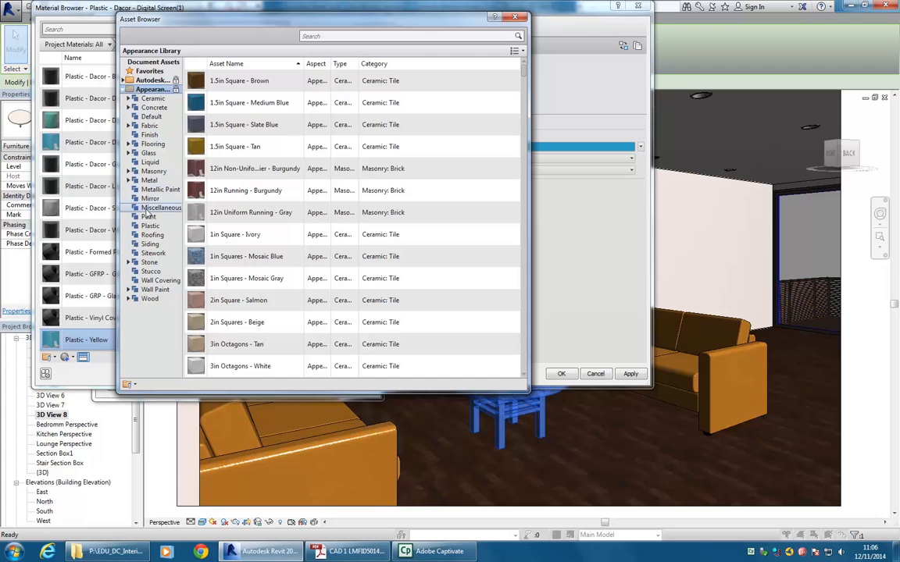
left_click(150, 226)
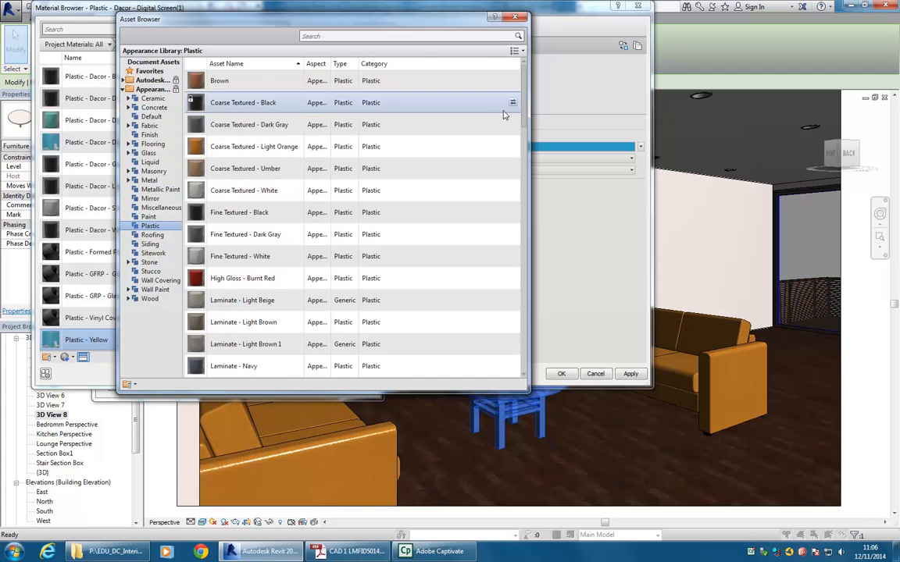
left_click_drag(525, 124, 534, 341)
scroll(479, 328, "down", 2)
scroll(472, 312, "up", 5)
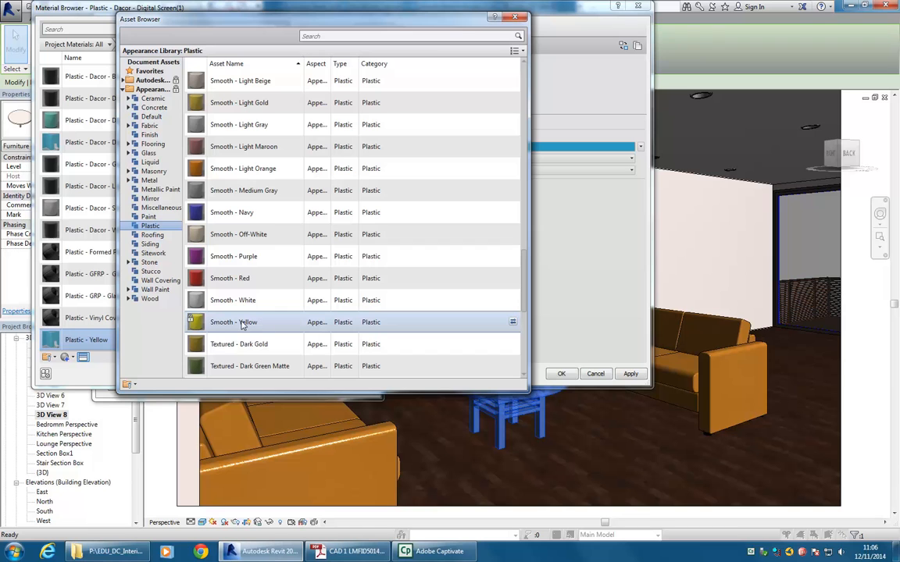
double_click(242, 325)
left_click(514, 17)
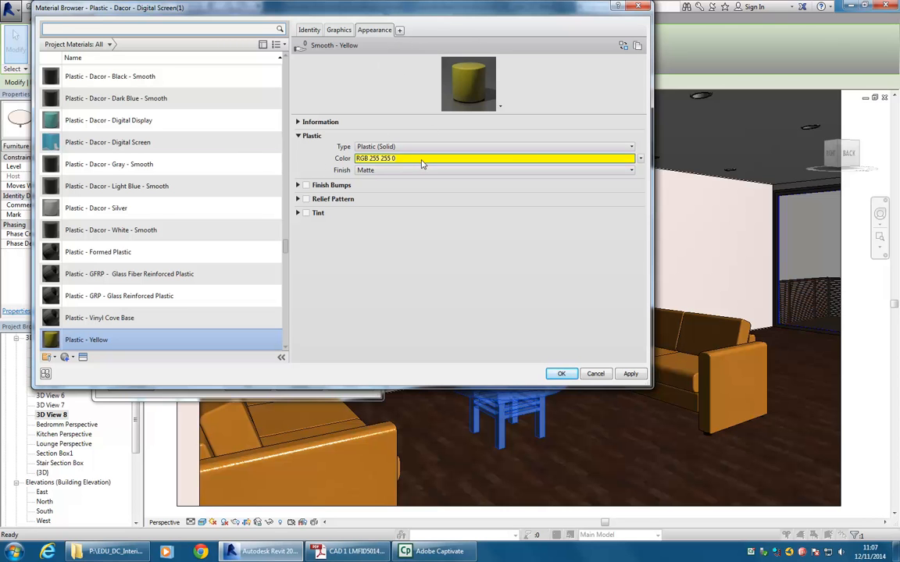
Darken the Plastic - Yellow appearance colour to RGB 213 213 0.
left_click(381, 158)
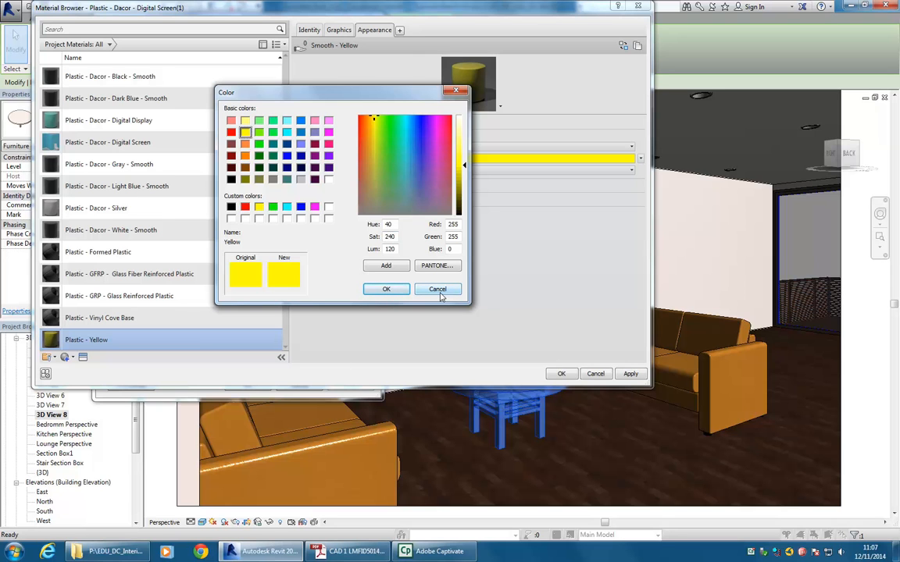
left_click_drag(463, 165, 464, 176)
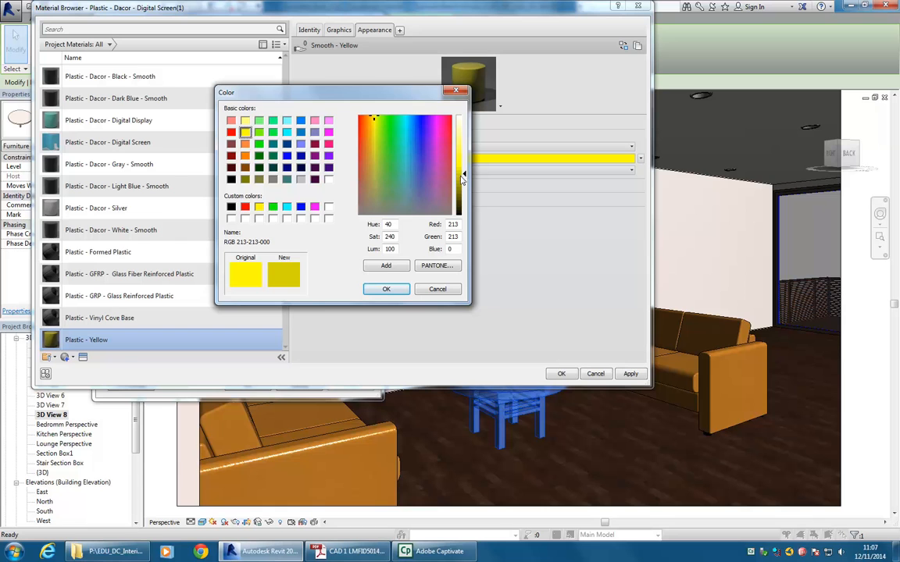
left_click(385, 289)
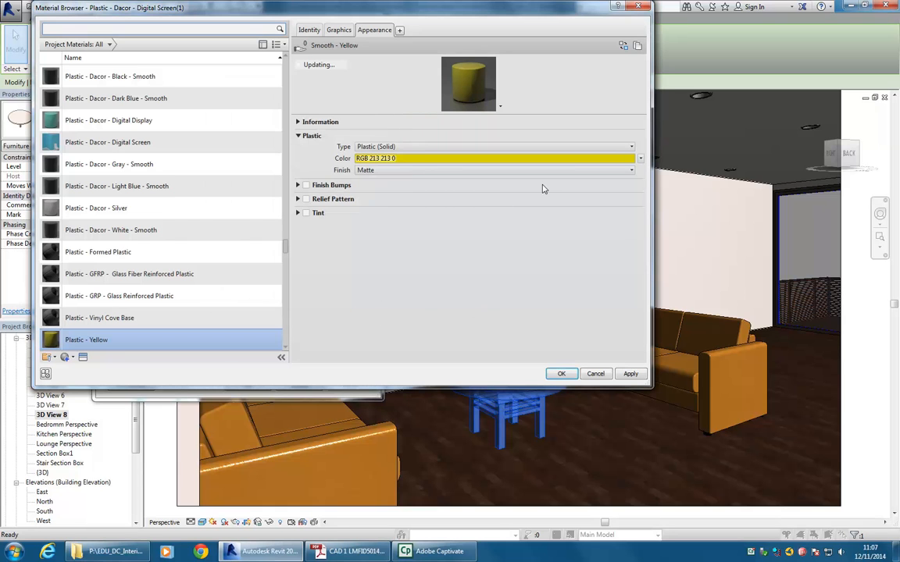
Make the Plastic - Yellow material's shading use its render appearance and compare the graphics settings with the appearance settings.
left_click(338, 32)
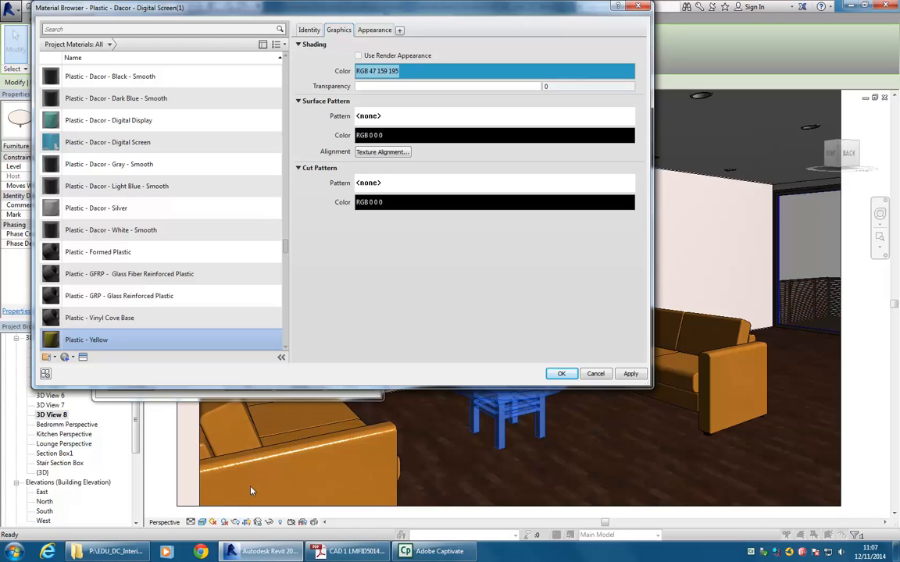
left_click(444, 74)
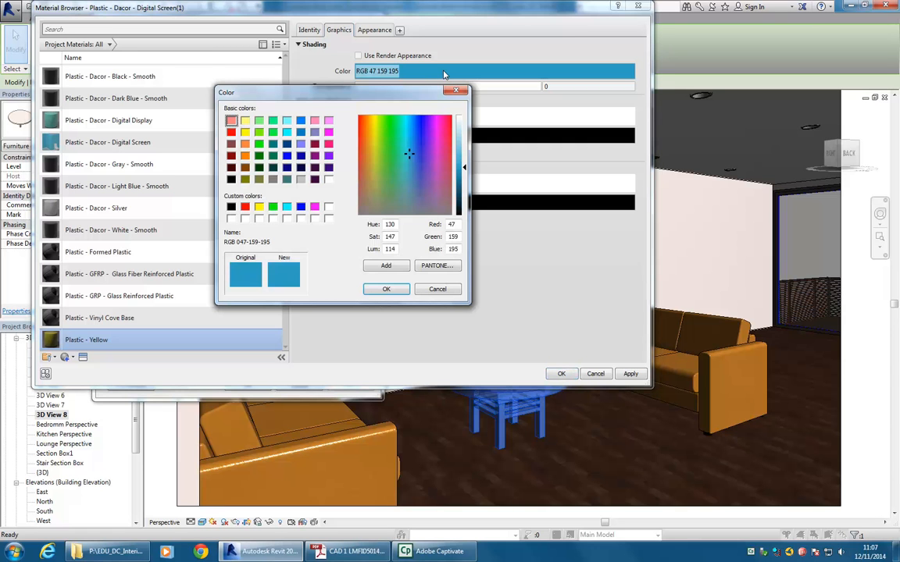
left_click(386, 289)
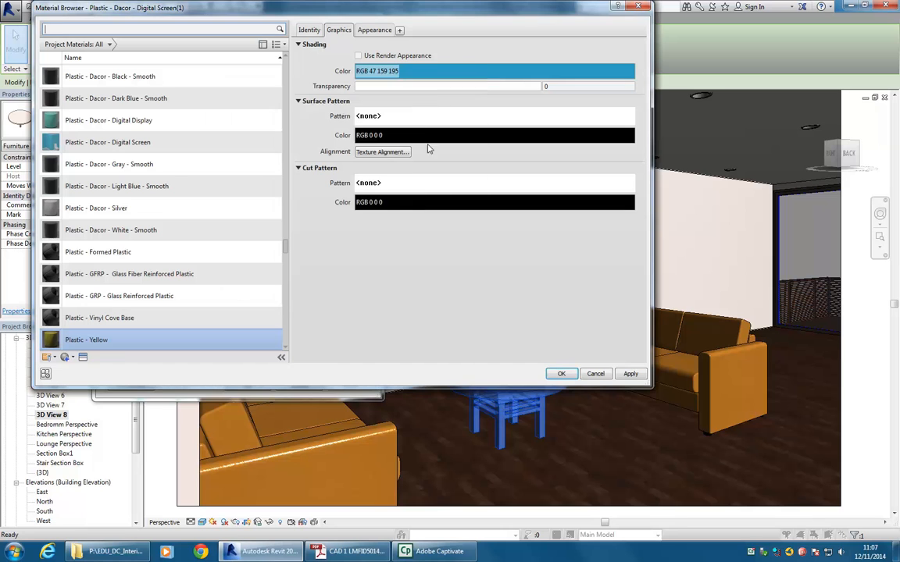
left_click(362, 56)
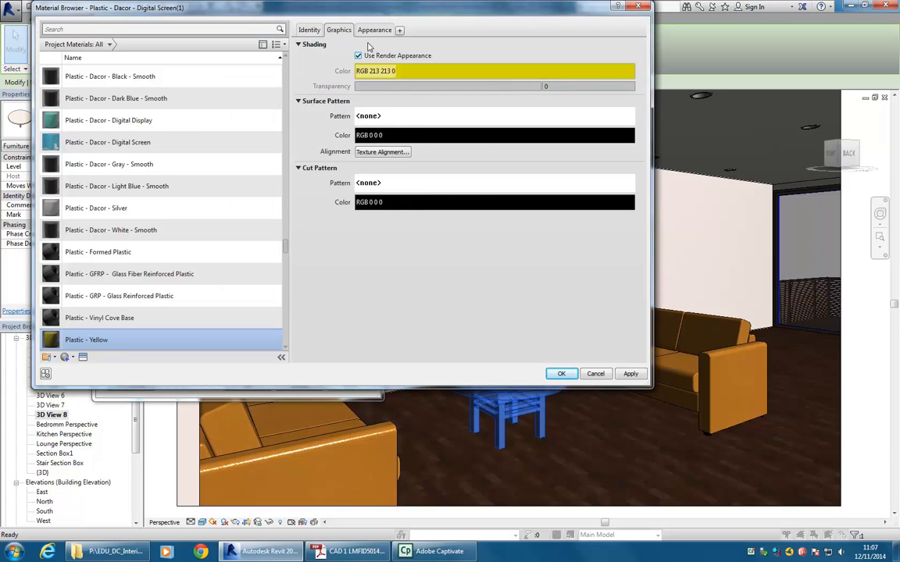
left_click(374, 31)
left_click(337, 31)
left_click(376, 32)
left_click(342, 33)
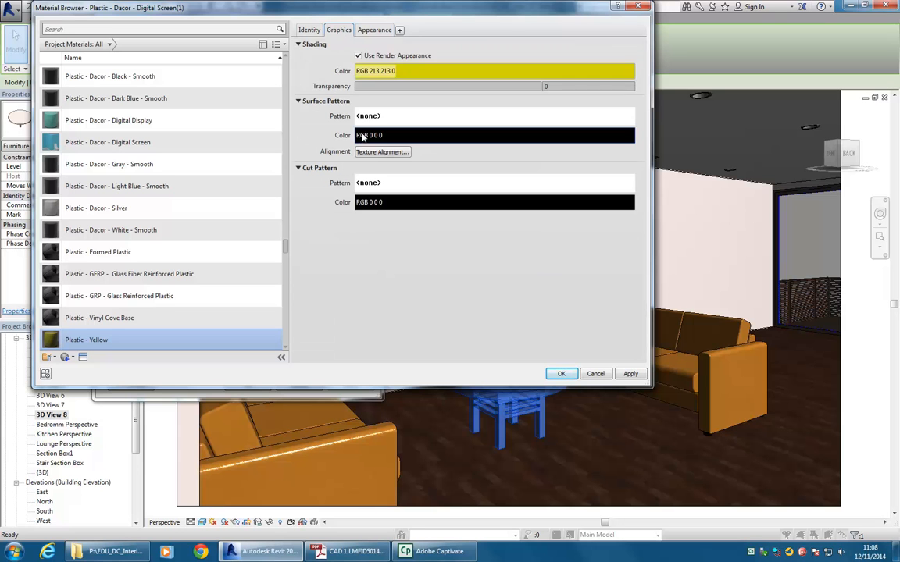
Assign Plastic - Yellow as the Top Material of the round coffee table's type and deselect the table.
left_click(561, 374)
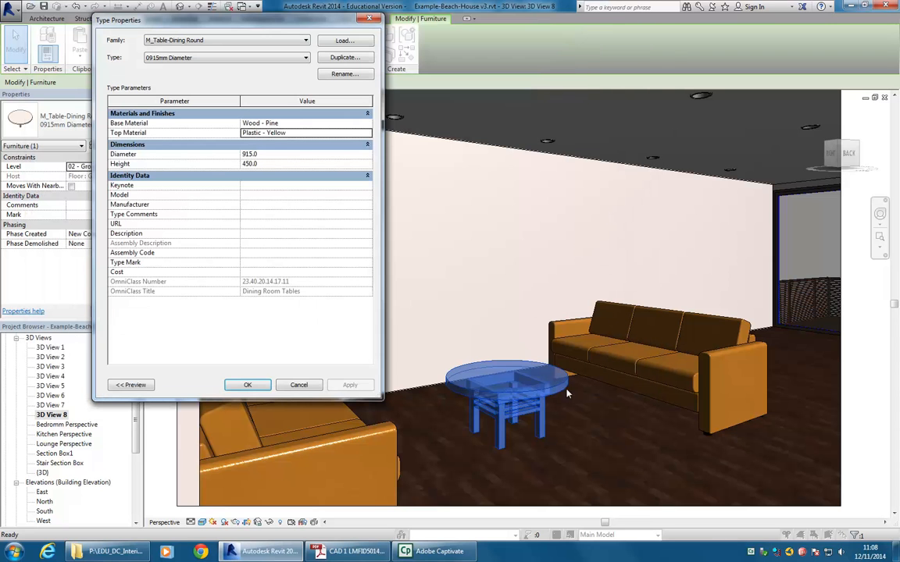
left_click(246, 385)
key("Escape")
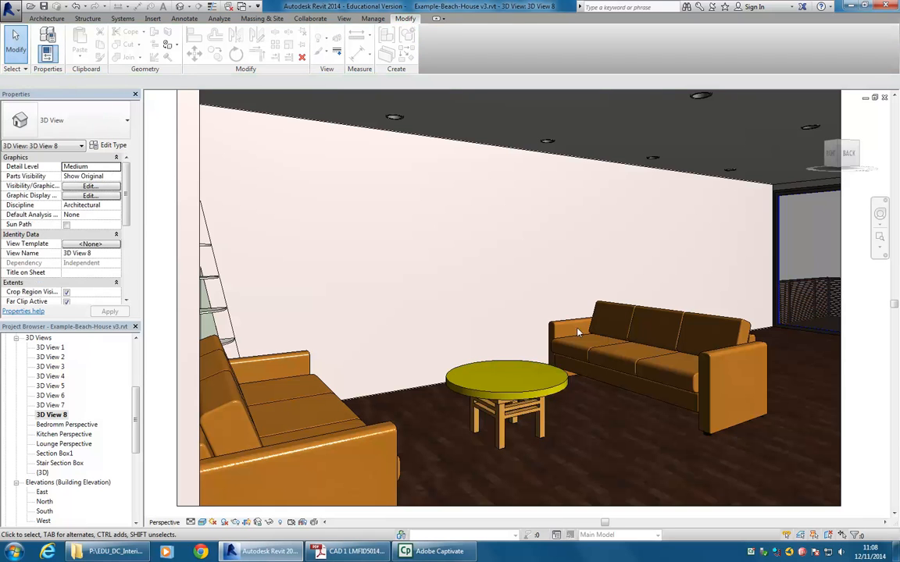
Set the visual style of the lounge perspective in 3D View 8 to Shaded.
left_click(212, 522)
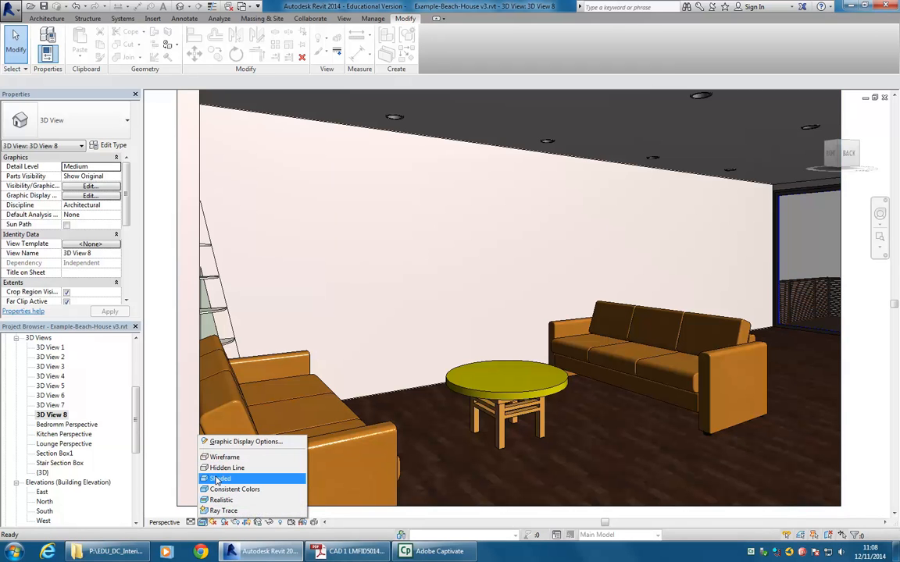
left_click(218, 479)
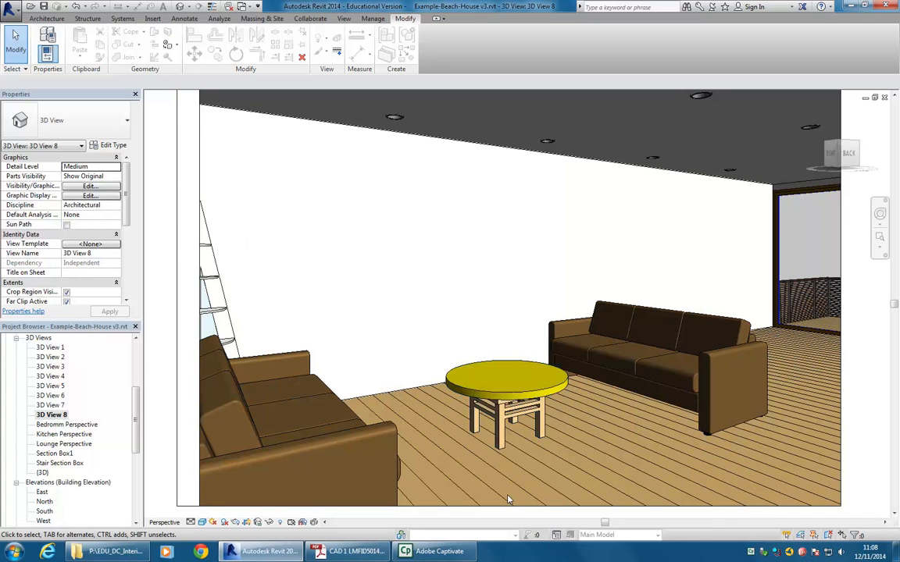
Set the round coffee table type's diameter to 1500 mm, check its height parameter and deselect the table.
left_click(500, 436)
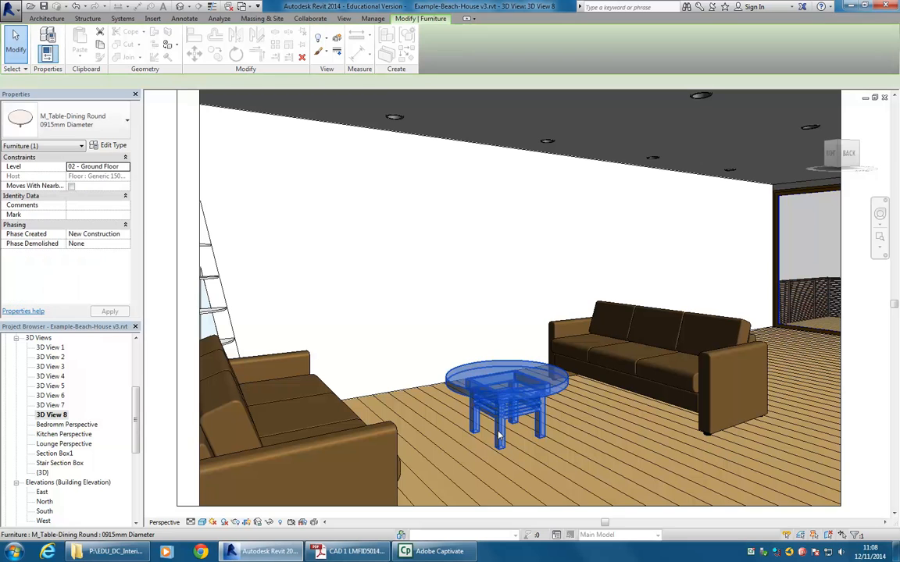
left_click(109, 145)
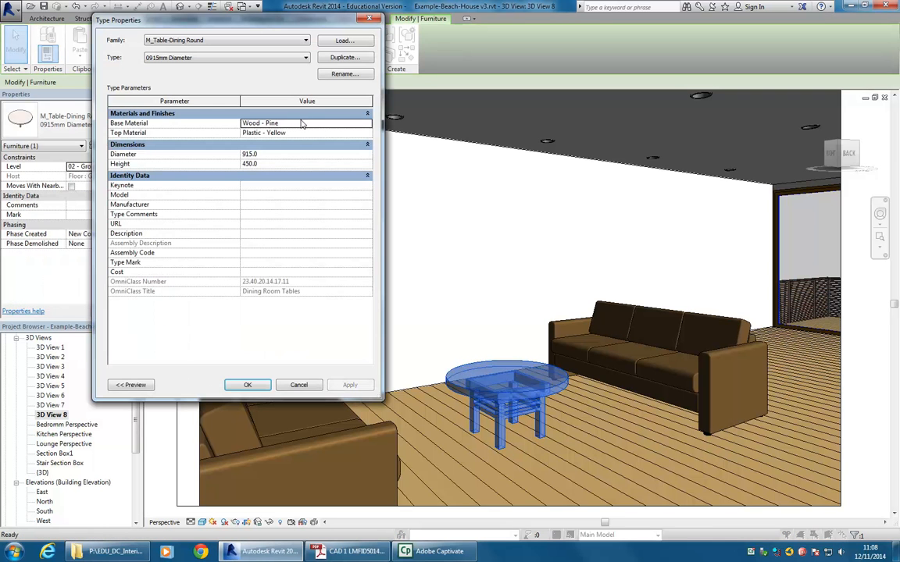
left_click(281, 154)
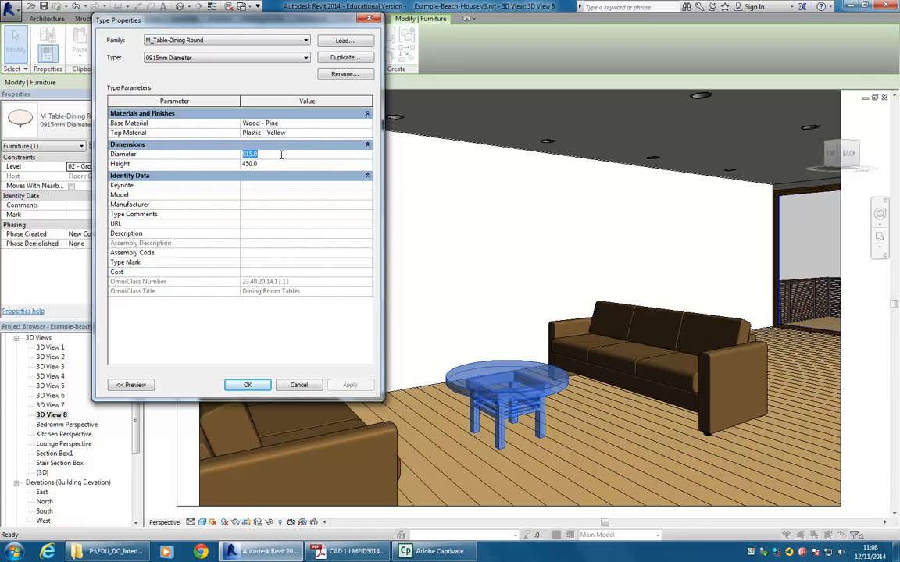
type("1500")
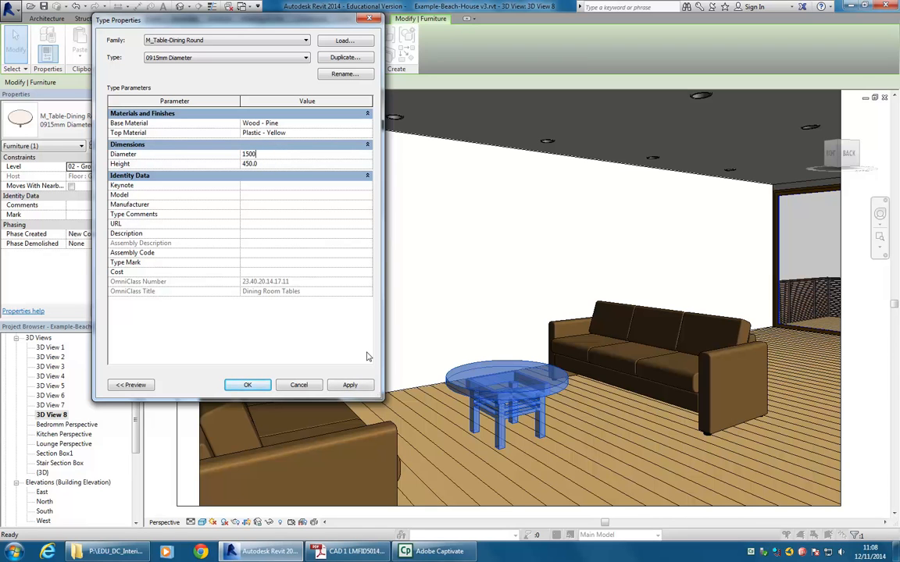
left_click(364, 385)
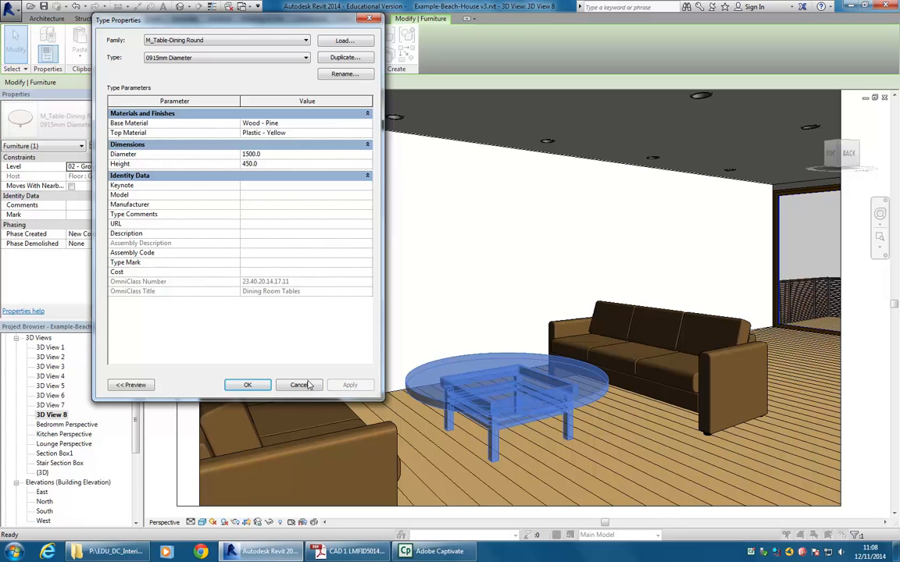
left_click(244, 155)
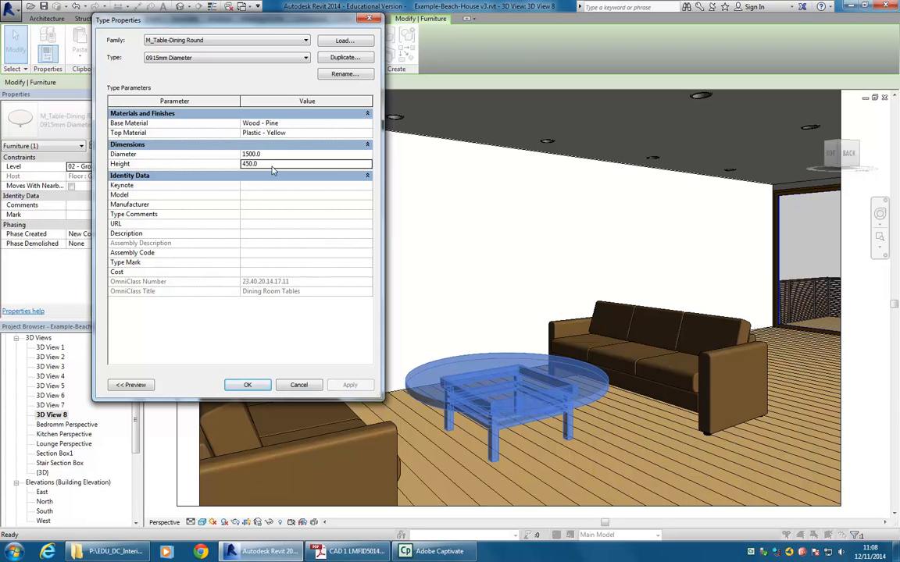
left_click(280, 164)
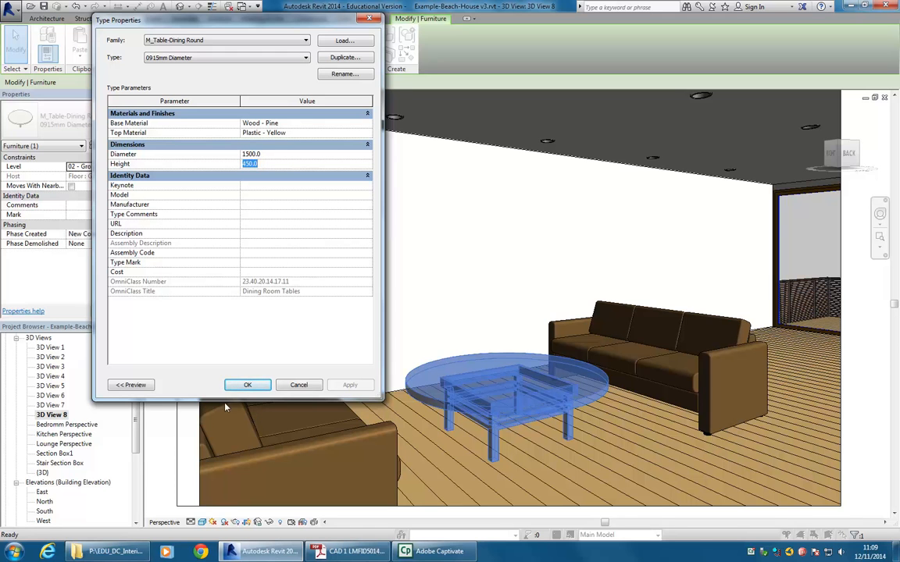
left_click(243, 384)
key("Escape")
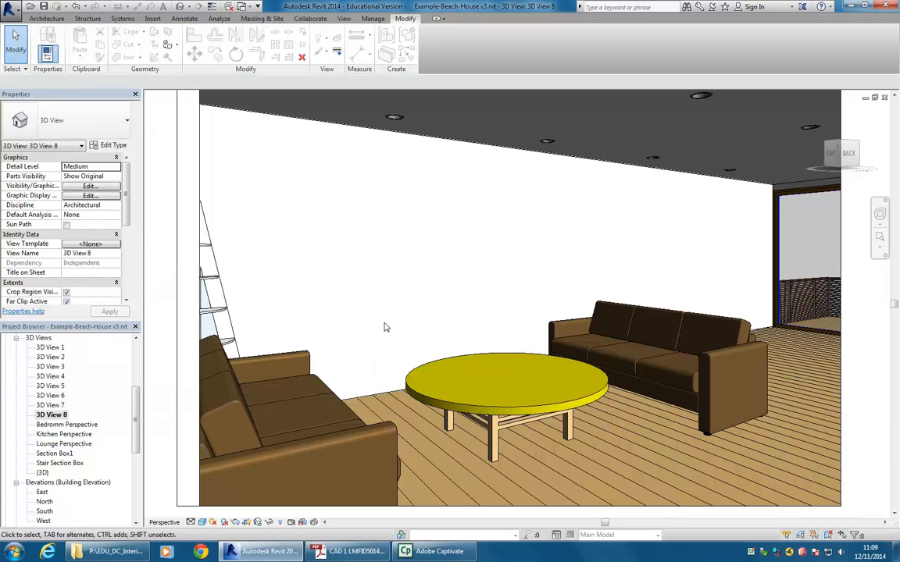
Inspect the type properties of the triple-seat sofa in the far corner without changing them.
left_click(711, 366)
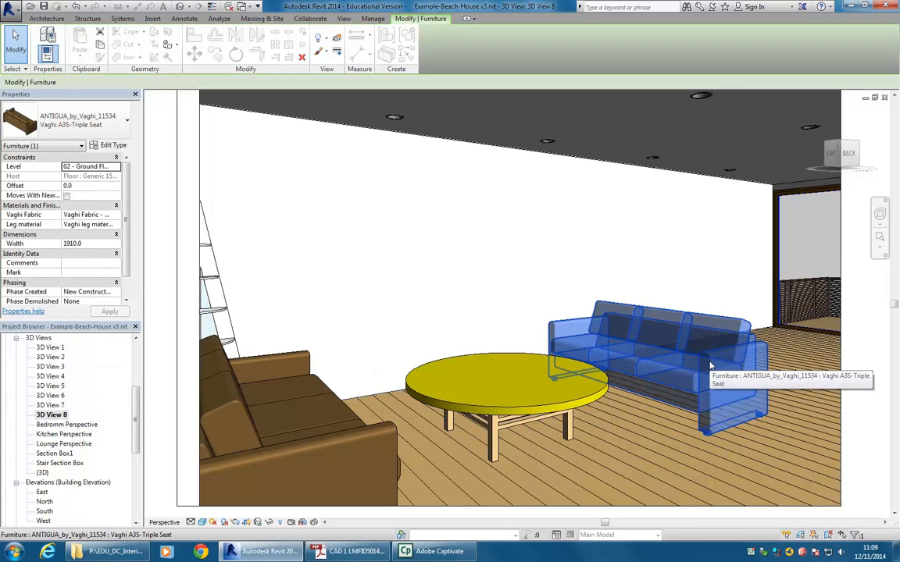
left_click(113, 146)
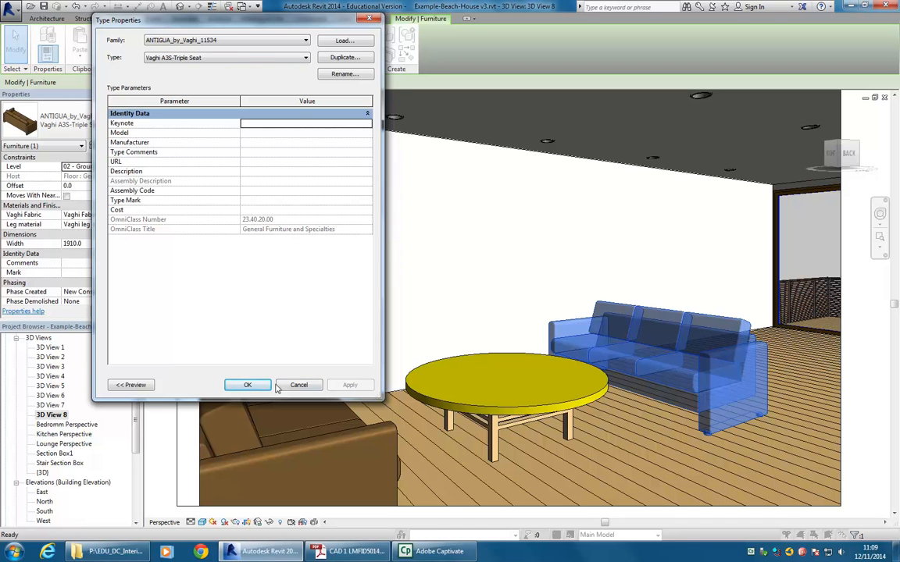
left_click(303, 386)
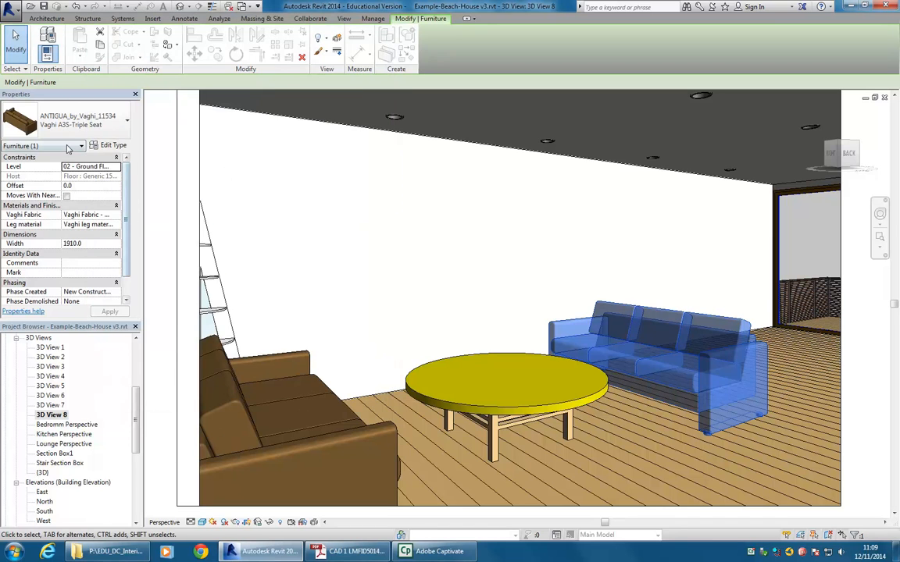
Compare the selected sofa's Vaghi Fabric and Leg material instance parameters and deselect the sofa.
left_click(81, 214)
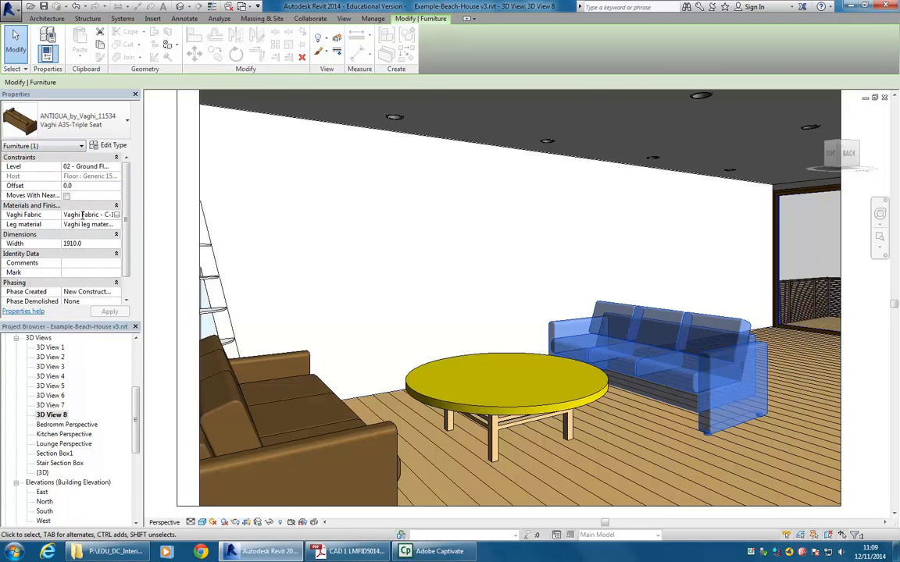
left_click(83, 225)
left_click(85, 214)
left_click(86, 225)
left_click(82, 214)
left_click(92, 225)
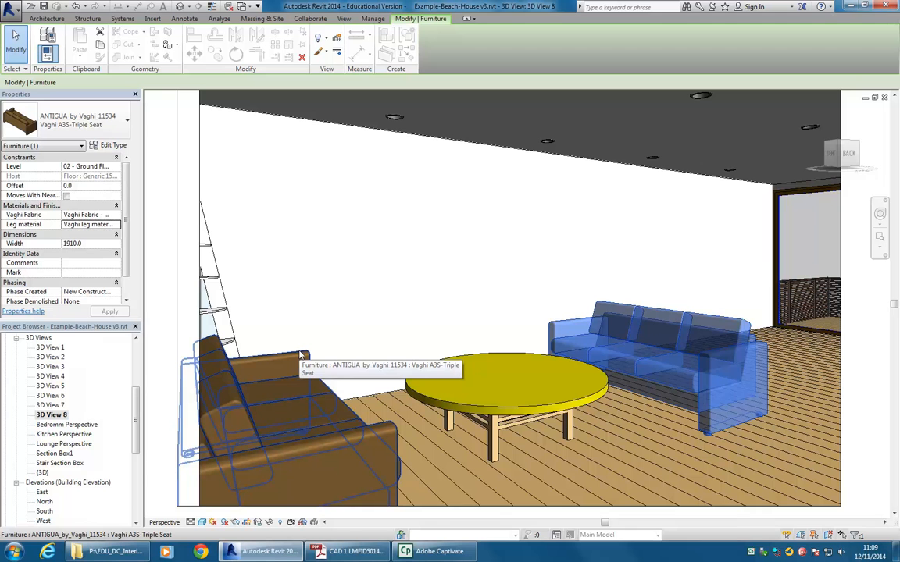
key("Escape")
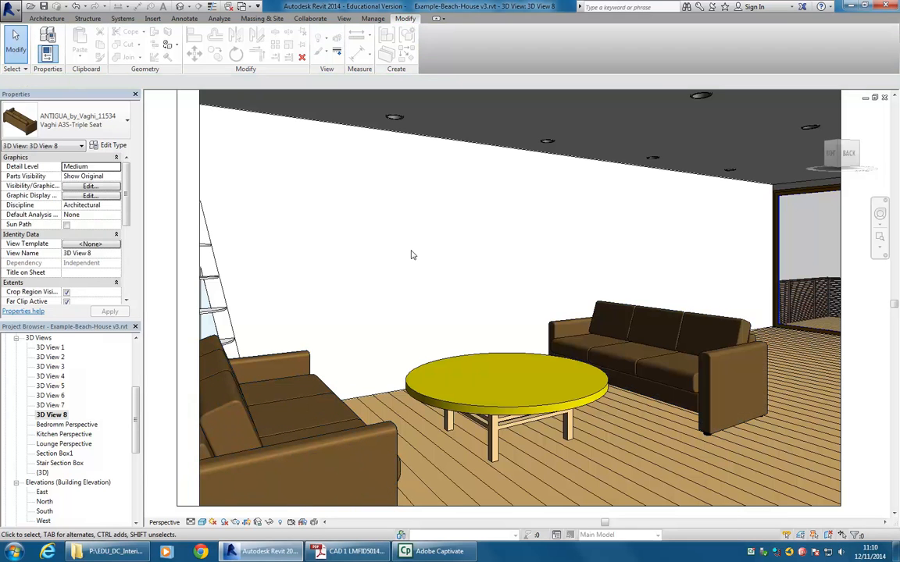
Open the far sofa's Vaghi Fabric material for editing and compare its appearance and graphics settings.
left_click(558, 334)
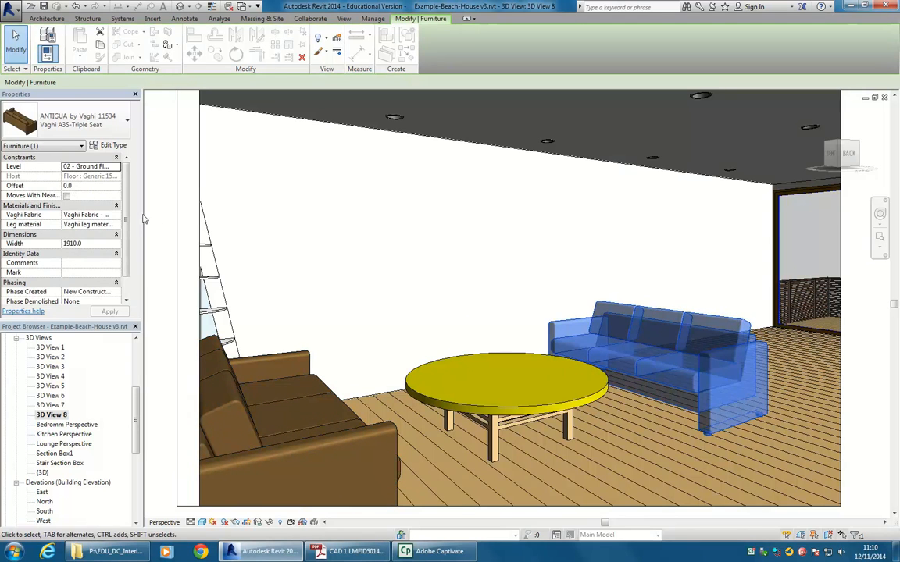
left_click(112, 215)
left_click(114, 214)
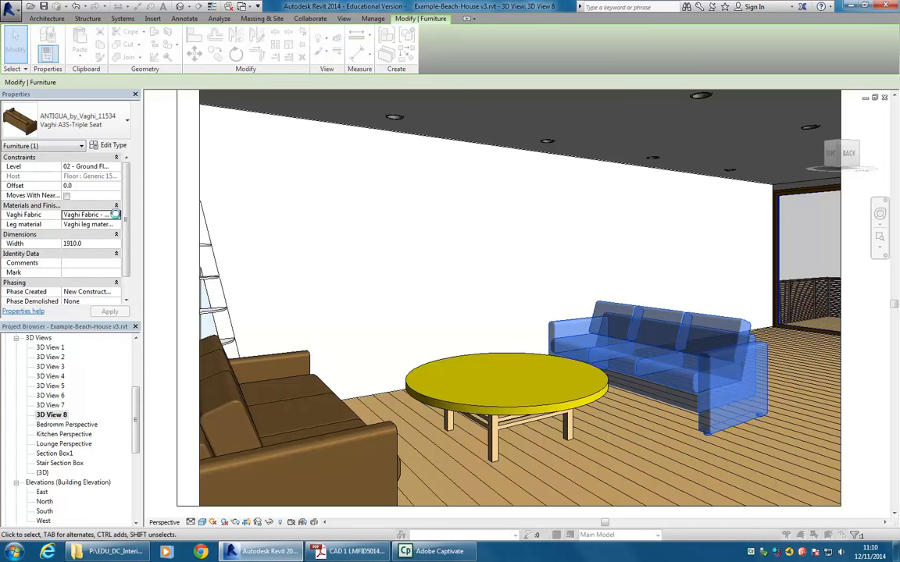
left_click(116, 216)
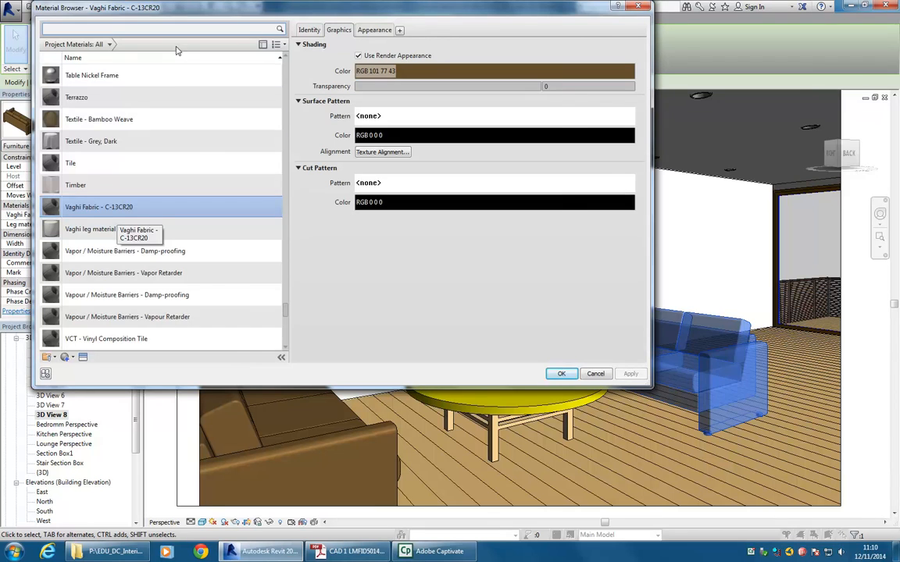
left_click_drag(169, 7, 305, 35)
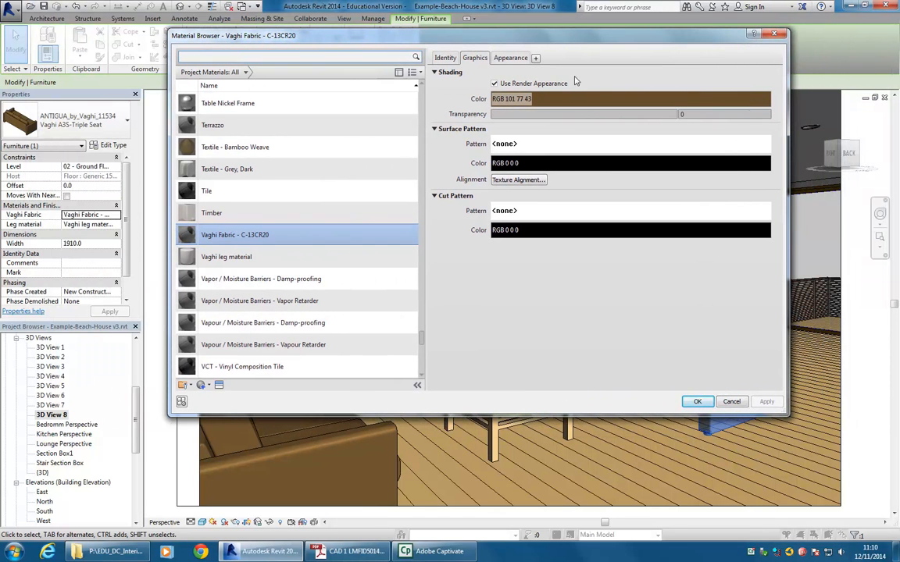
left_click(513, 59)
left_click(474, 58)
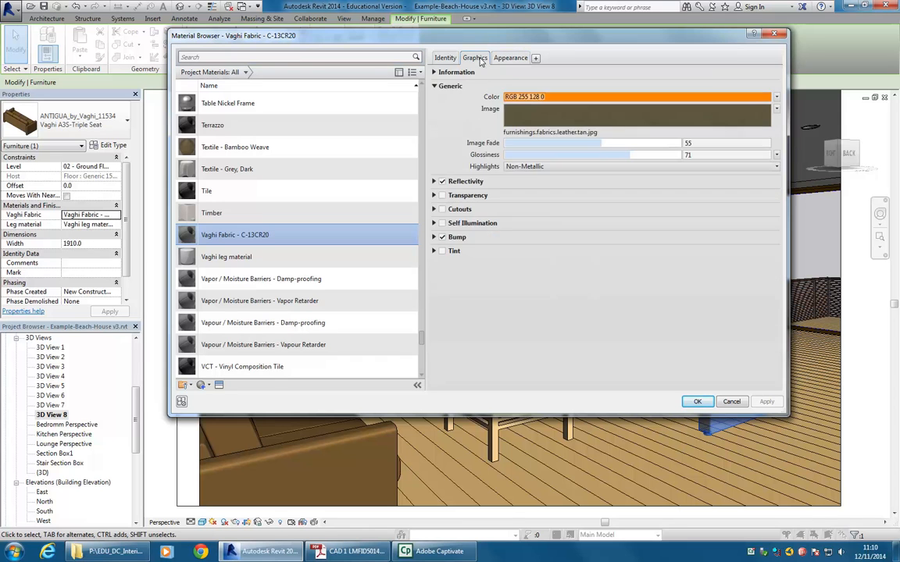
Assign Timber as the far sofa's Vaghi Fabric and deselect the sofa.
left_click(225, 211)
left_click(511, 57)
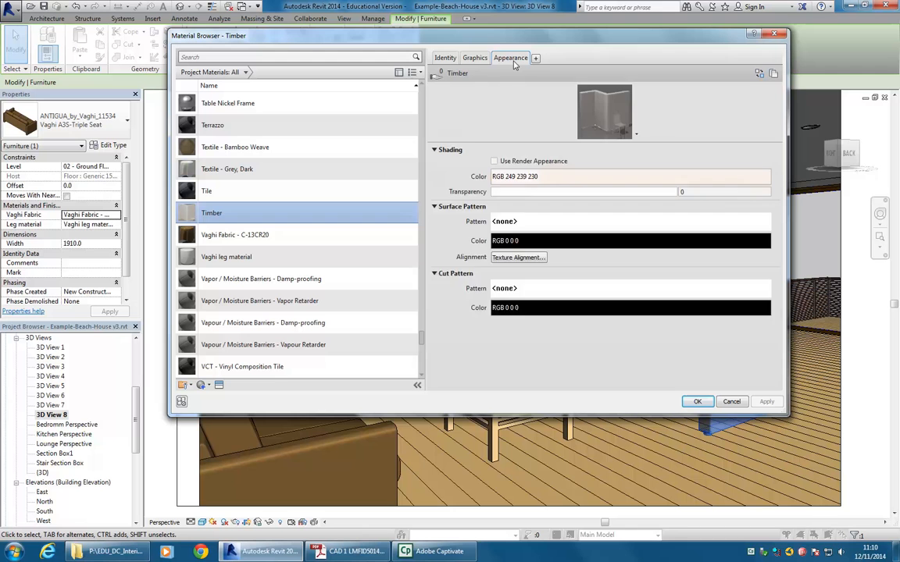
left_click(474, 58)
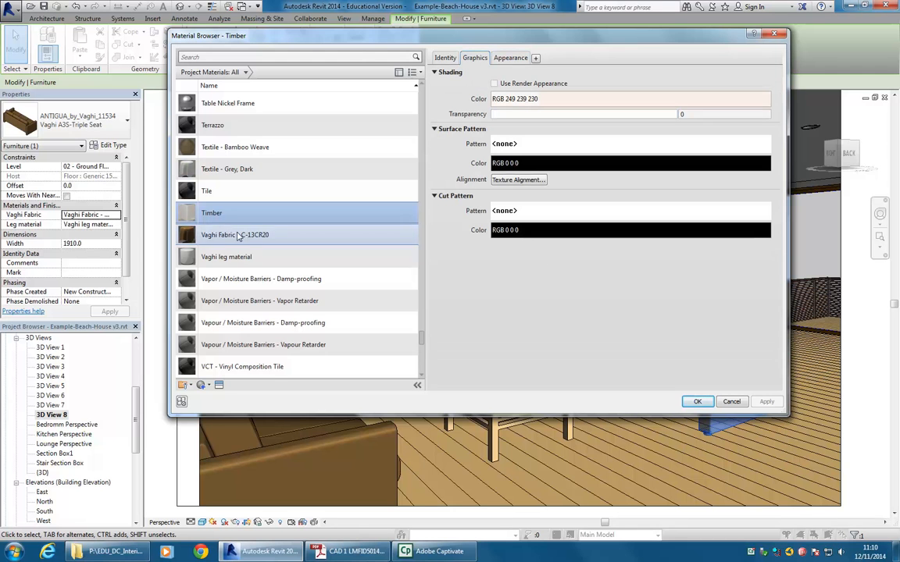
left_click(698, 401)
key("Escape")
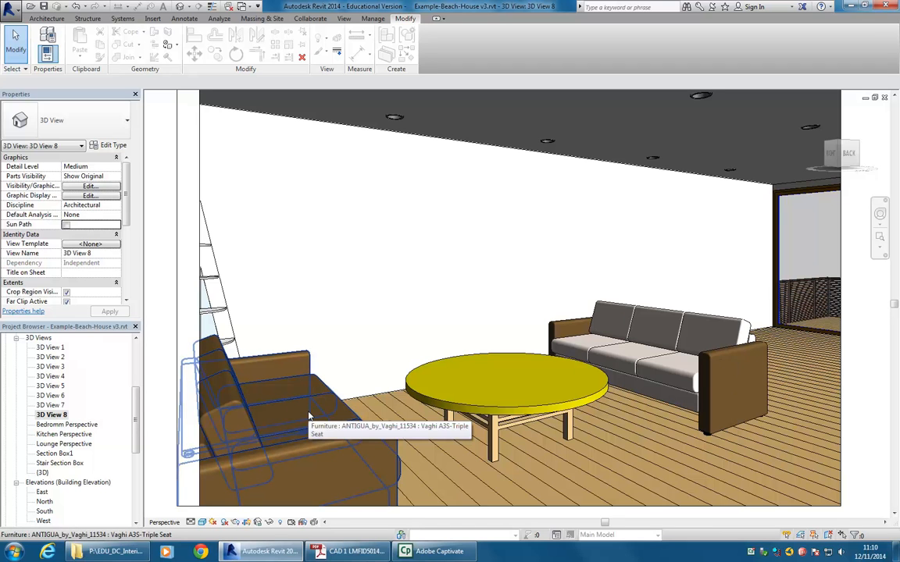
Check the far sofa's instance material parameters against its type properties, leaving the type unedited.
left_click(609, 347)
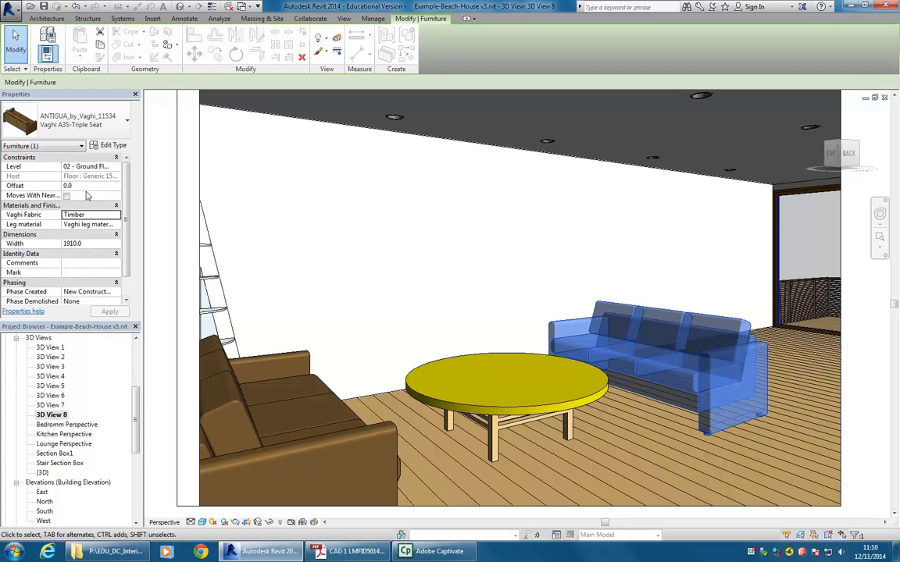
left_click(112, 150)
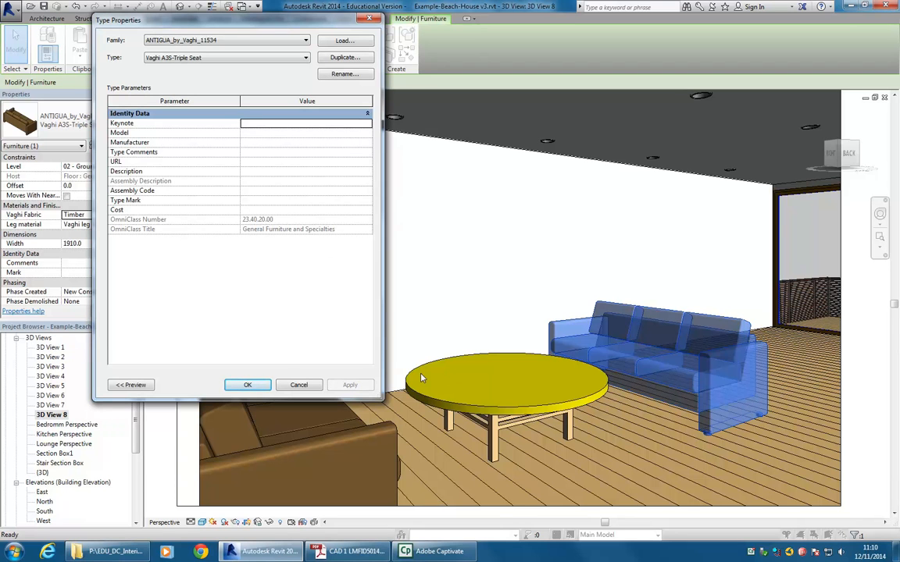
left_click(301, 385)
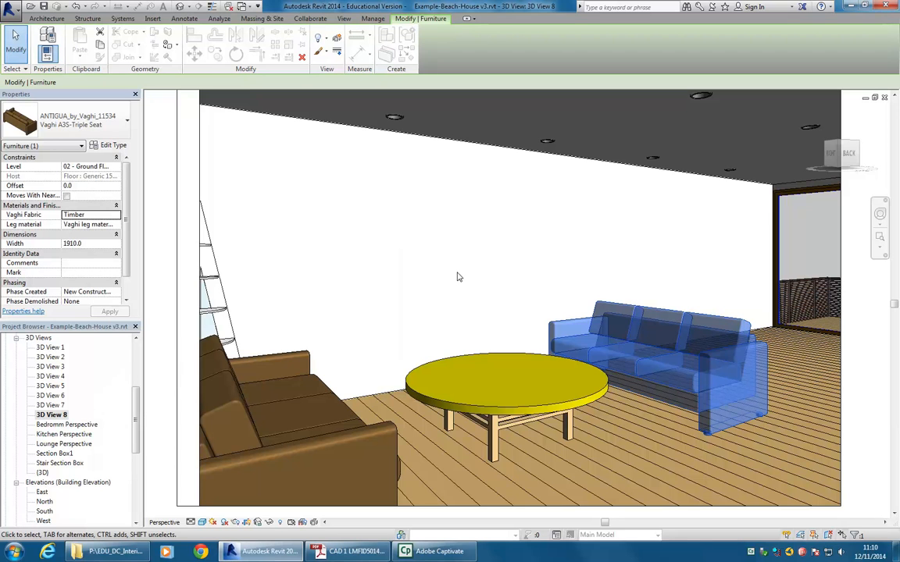
Review the materials and dimensions in the round coffee table's type properties and deselect the table.
left_click(470, 360)
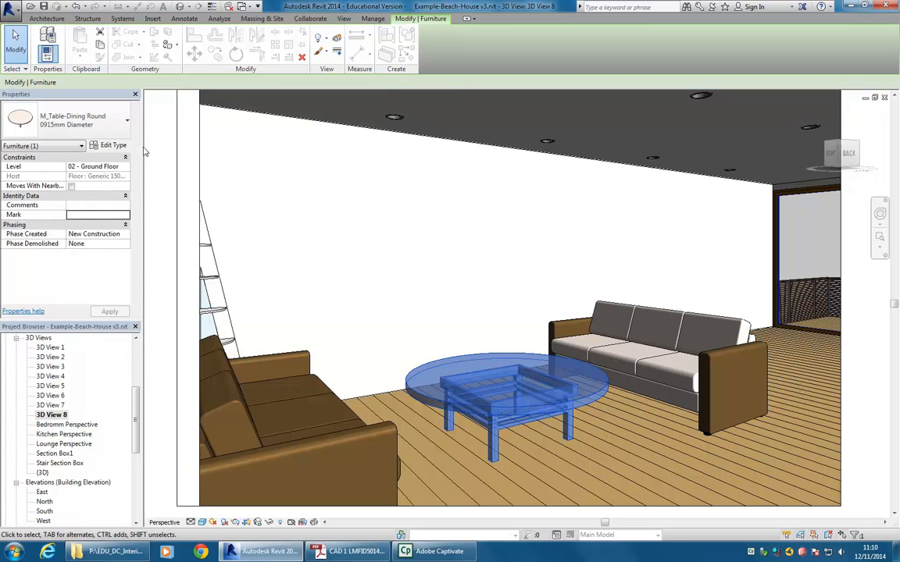
left_click(108, 146)
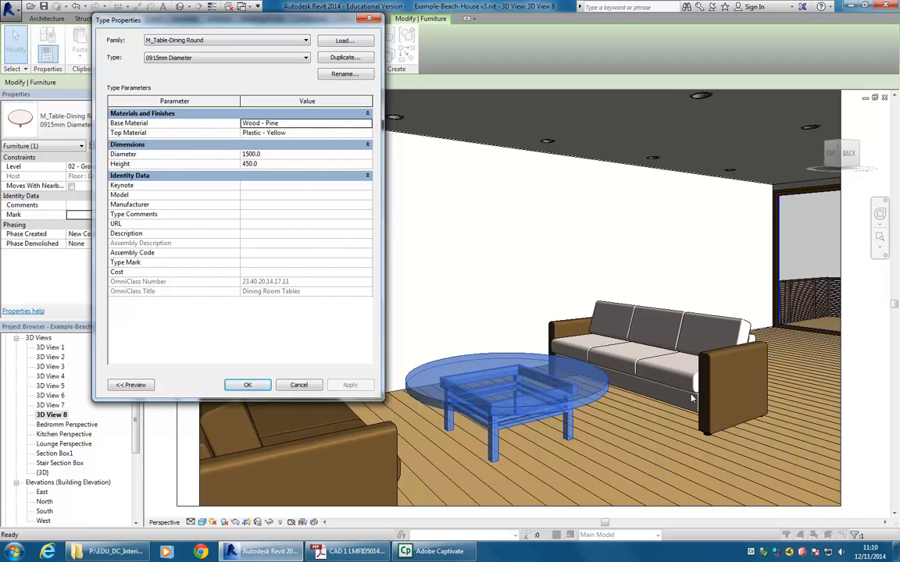
left_click(299, 385)
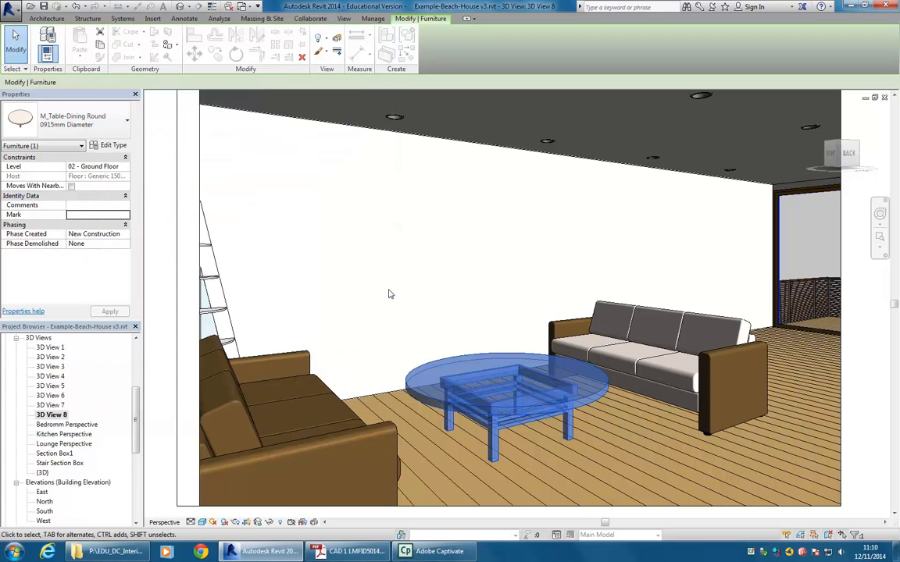
key("Escape")
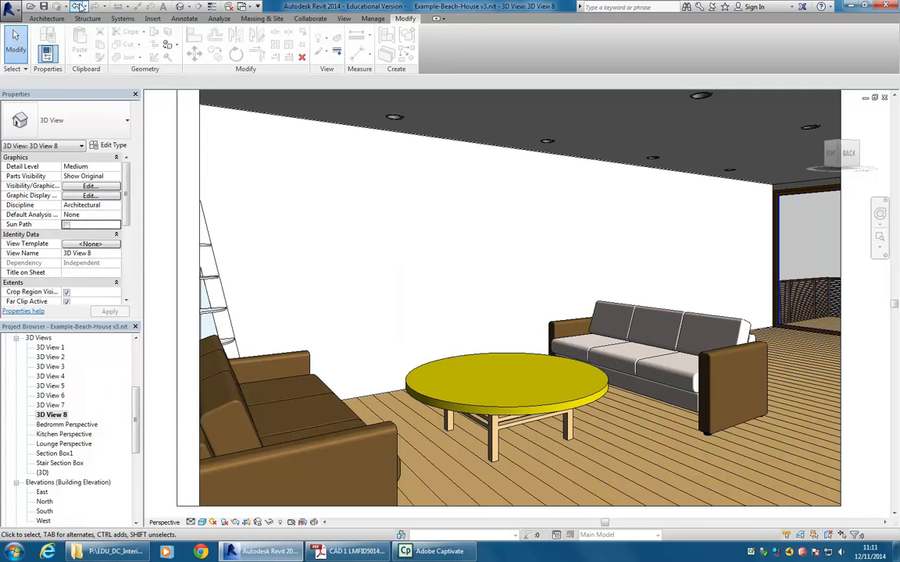
Undo the far sofa's fabric change, check its Vaghi Fabric parameter and deselect the sofa.
left_click(79, 6)
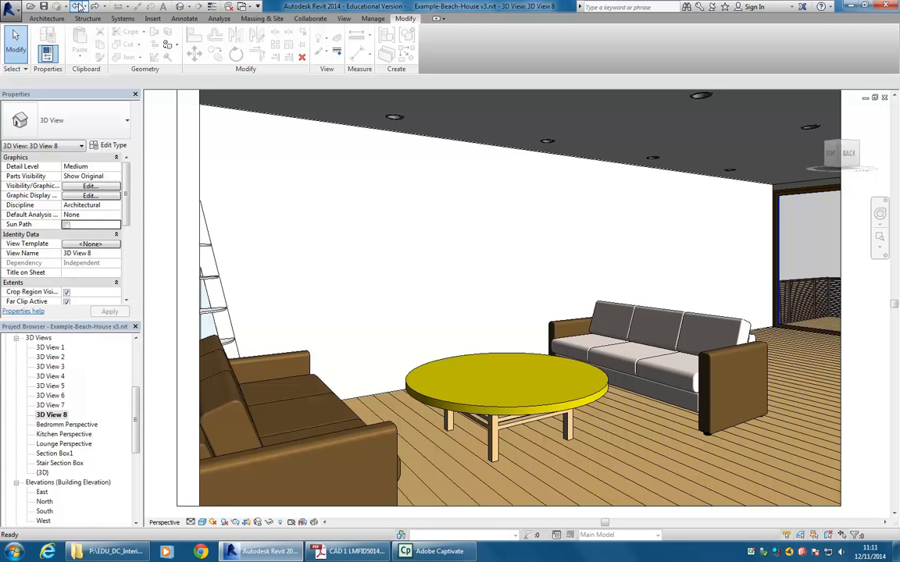
left_click(552, 334)
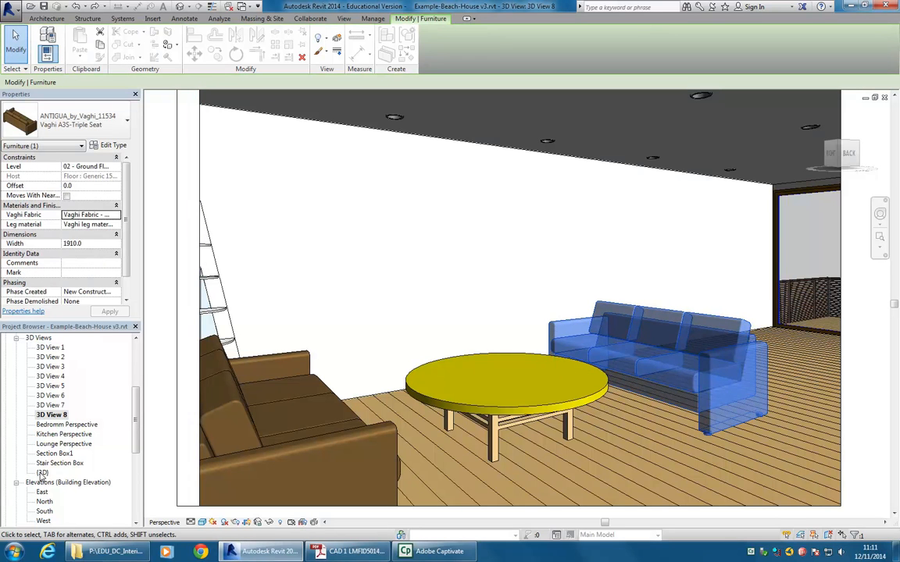
key("Escape")
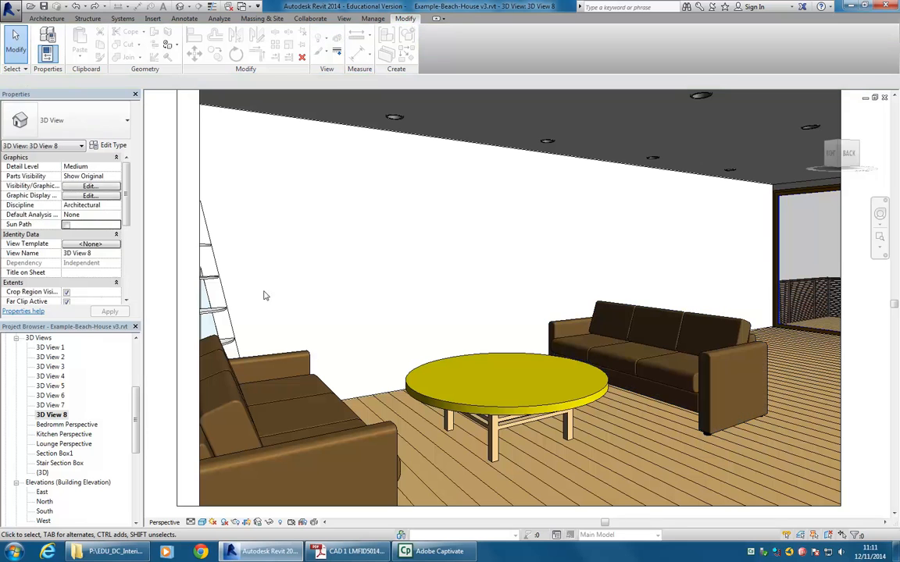
Inspect the corner pyramid shelf's instance and type properties for editable material or size parameters.
left_click(220, 313)
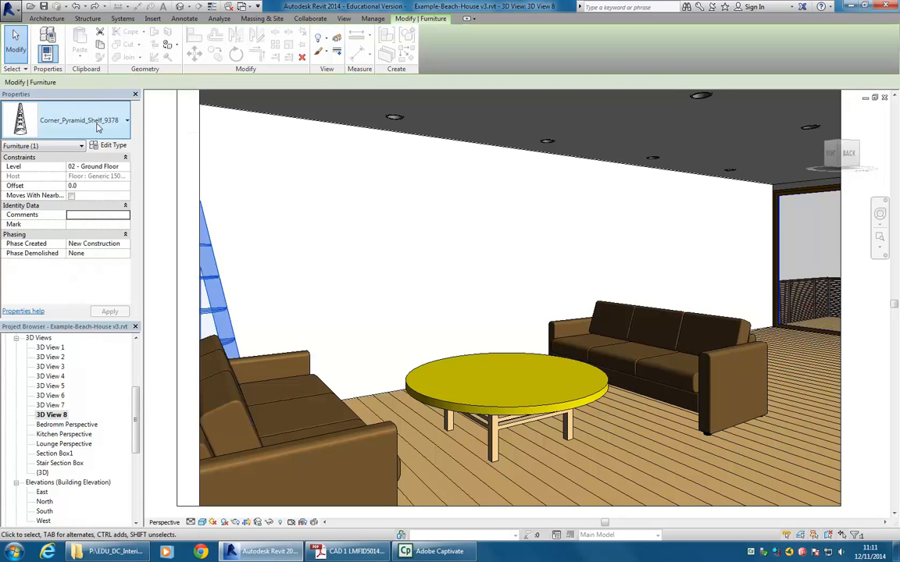
left_click(109, 145)
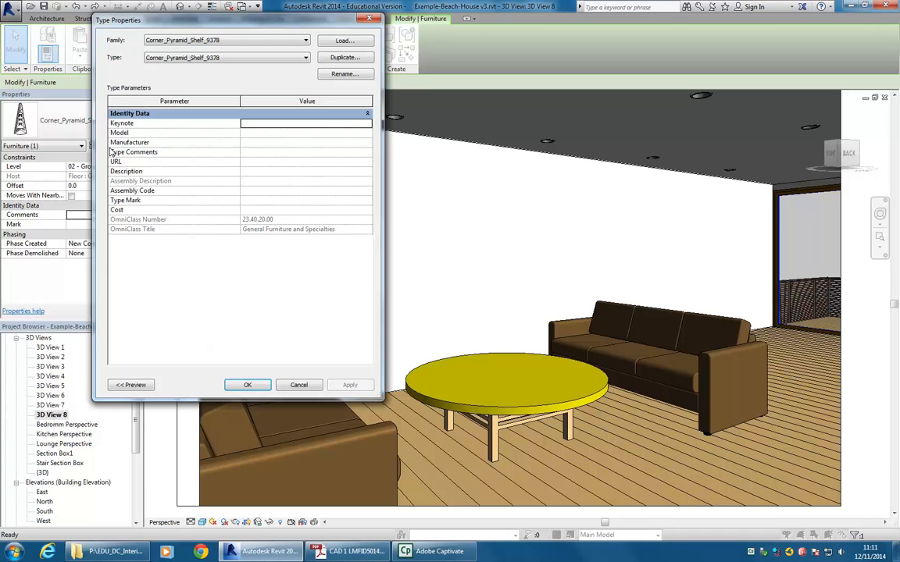
left_click(303, 386)
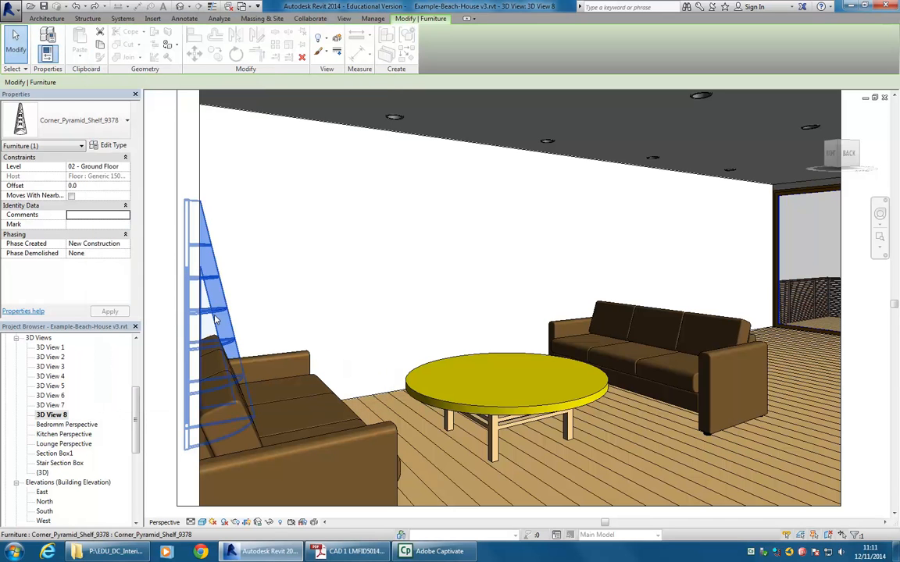
key("Escape")
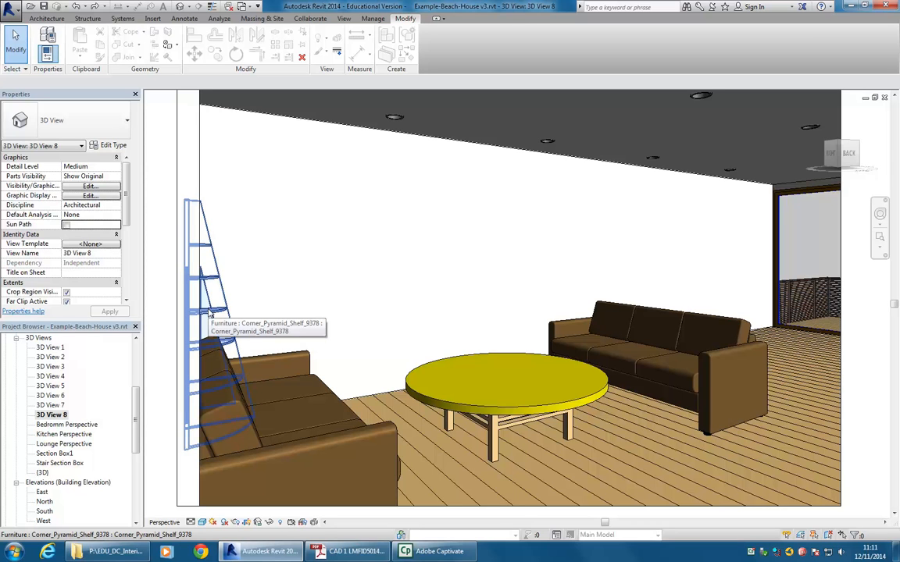
left_click(210, 314)
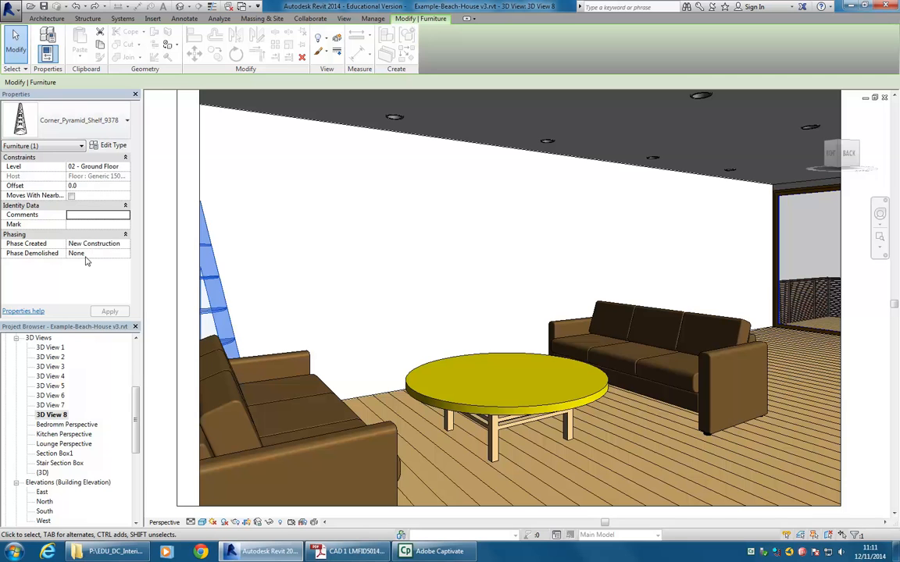
left_click(114, 145)
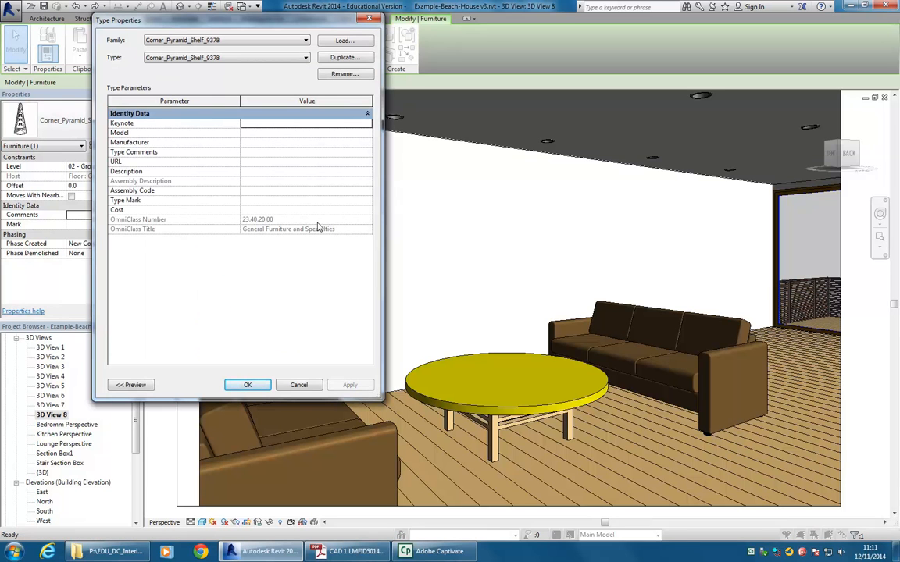
left_click(298, 386)
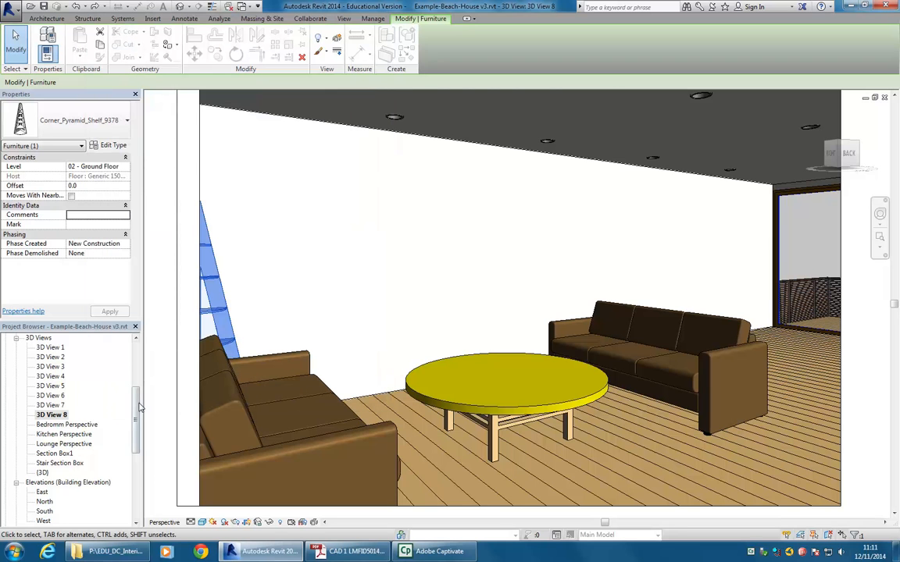
Open the 02 - Ground Floor plan and open the corner pyramid shelf's family for editing.
left_click_drag(134, 405, 137, 356)
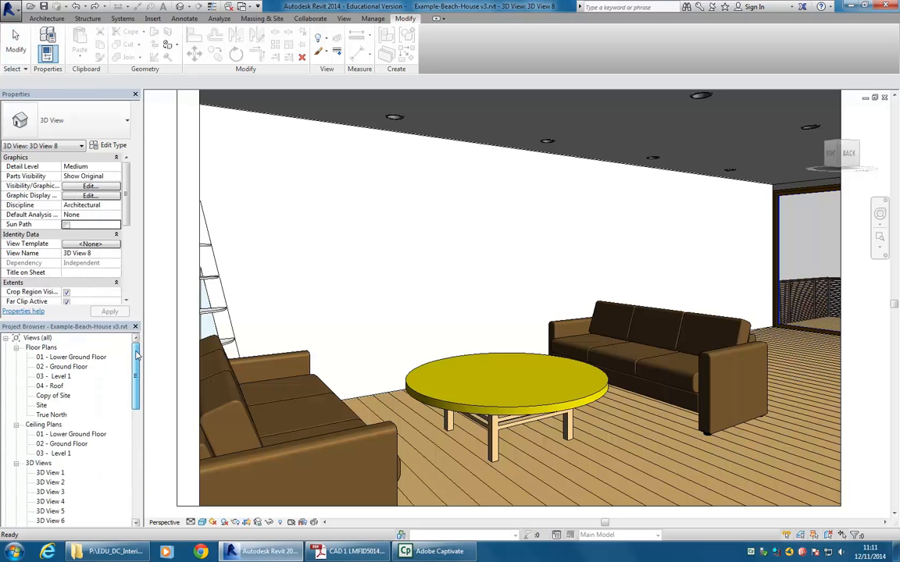
double_click(66, 369)
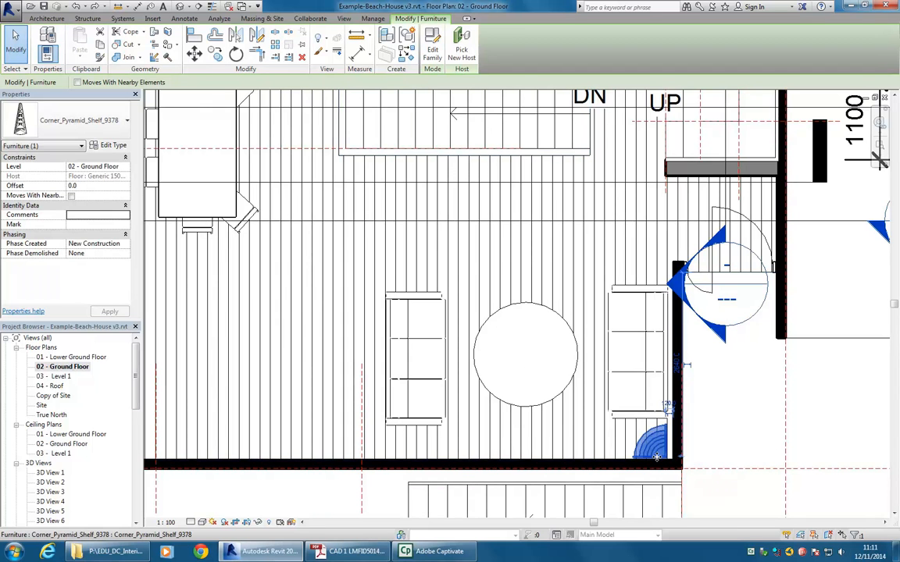
left_click(432, 48)
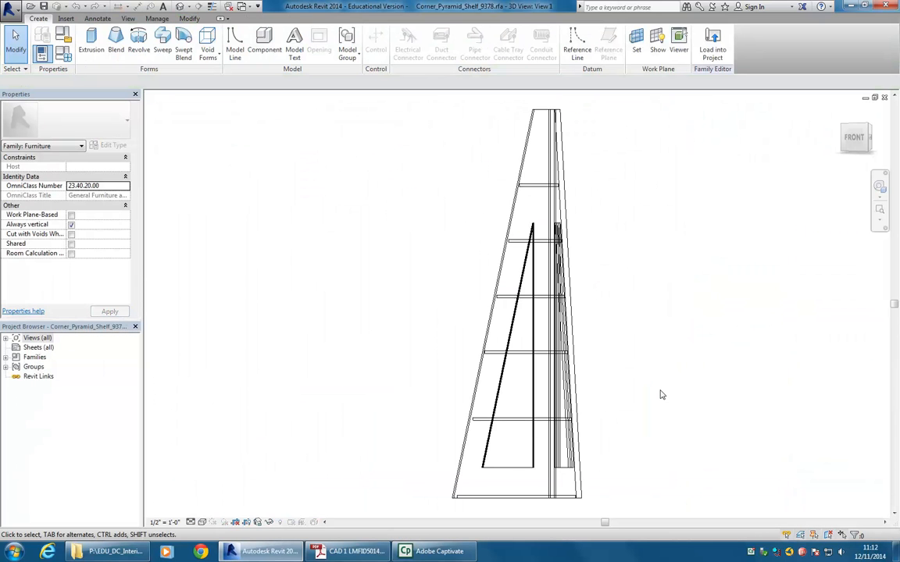
middle_click_drag(372, 191, 382, 263, "shift")
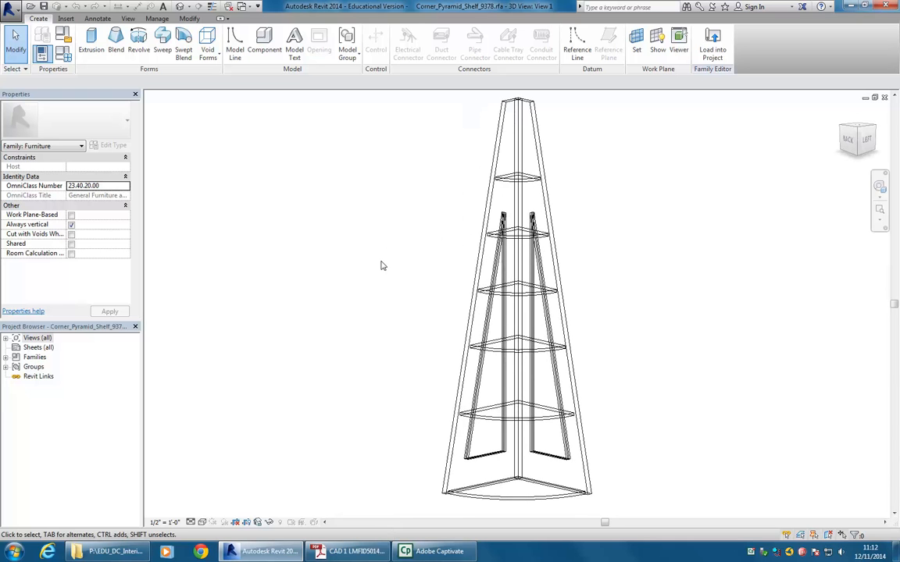
Switch the corner pyramid shelf's 3D view to the Shaded visual style.
middle_click_drag(418, 316, 373, 314)
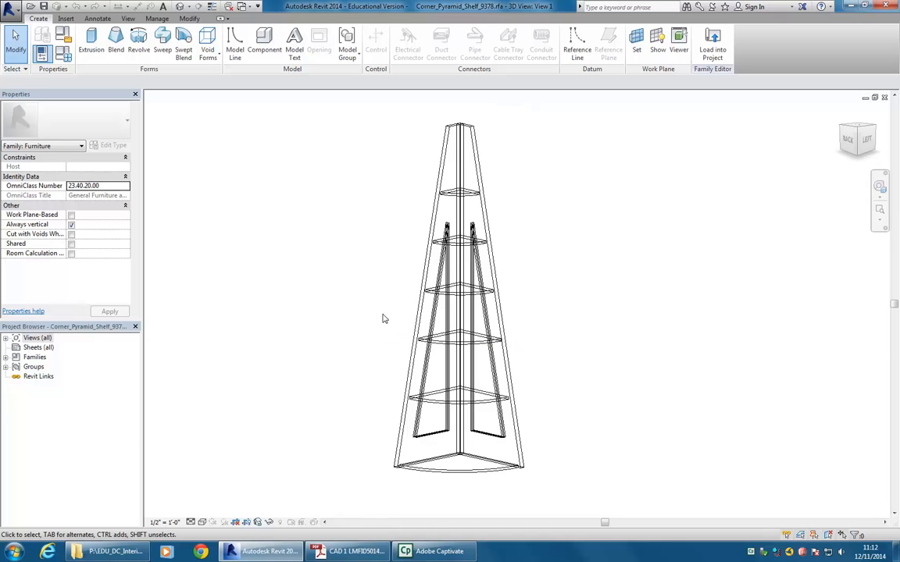
scroll(412, 192, "up", 1)
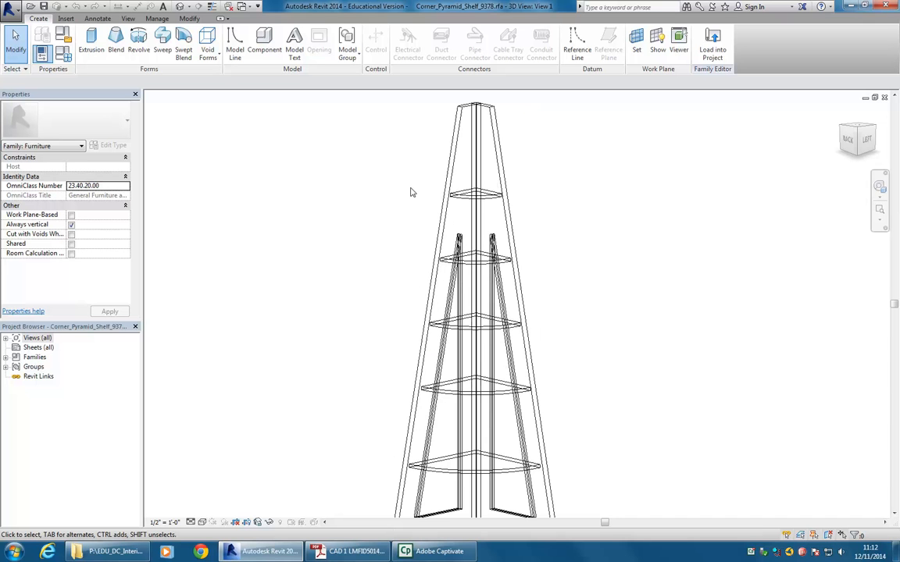
scroll(438, 146, "up", 1)
middle_click_drag(437, 141, 428, 236)
scroll(431, 206, "up", 1)
scroll(428, 235, "up", 1)
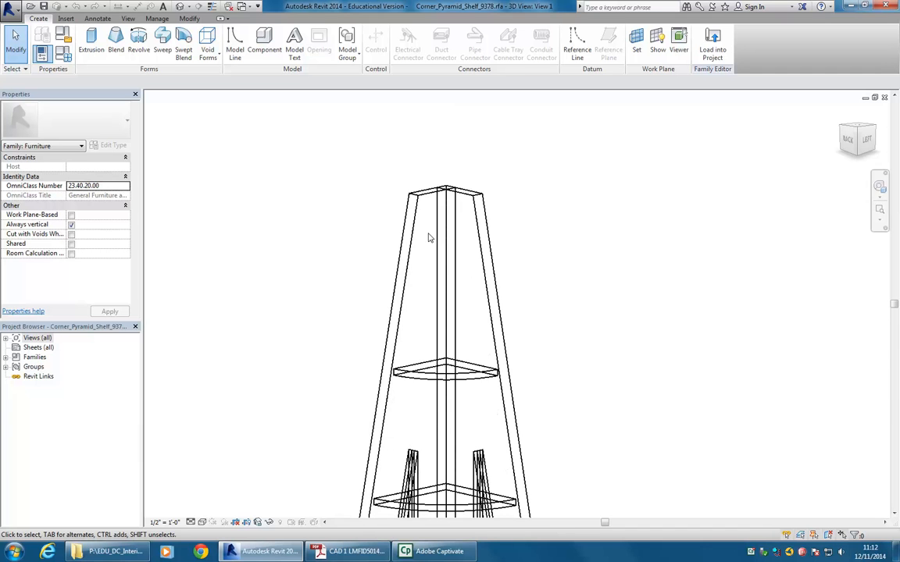
middle_click_drag(326, 362, 330, 303)
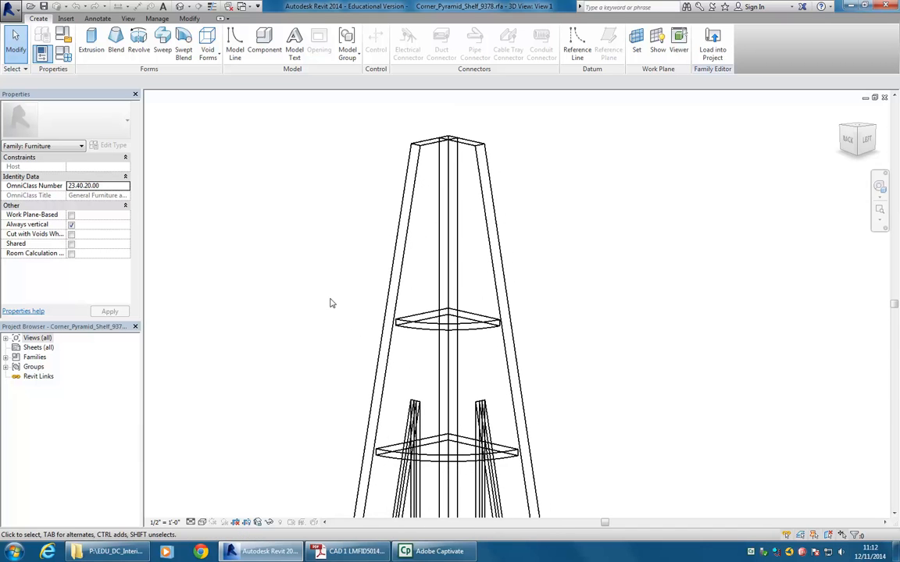
left_click(201, 521)
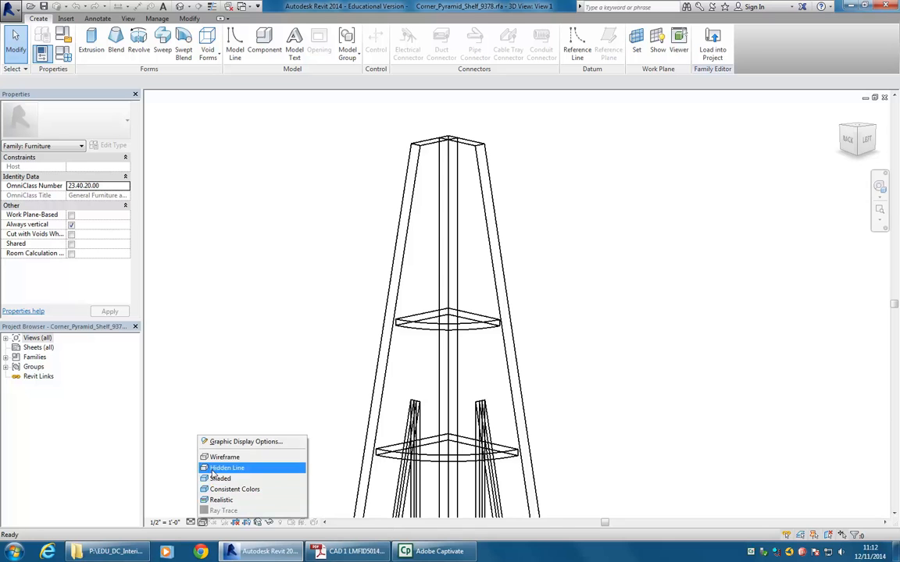
left_click(216, 478)
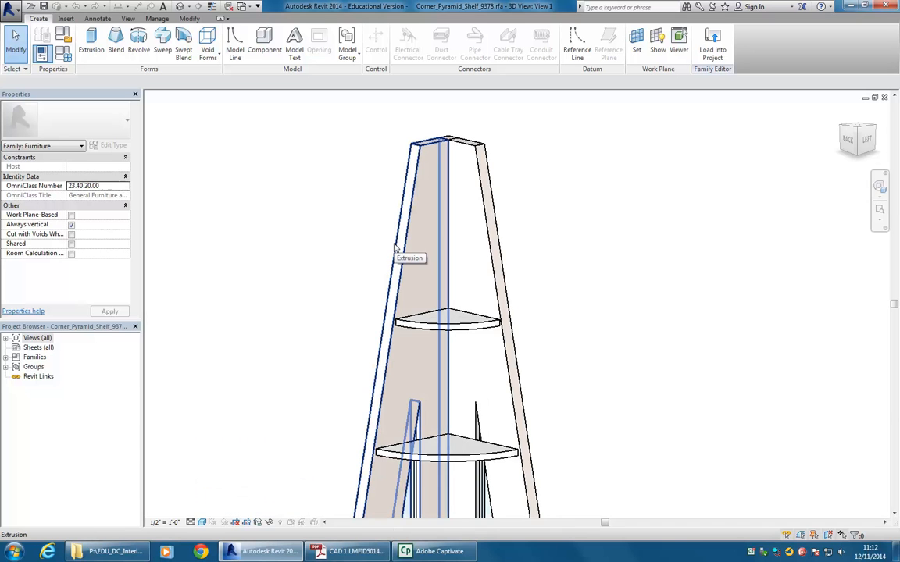
scroll(320, 261, "up", 2)
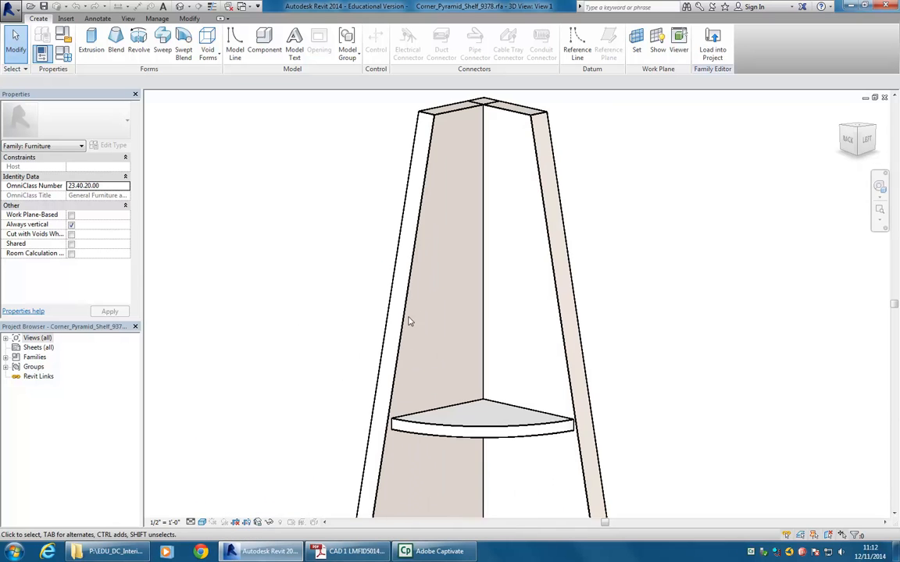
Check the materials assigned to the uppermost shelf and to one inset side-panel pane, and deselect them.
left_click(439, 431)
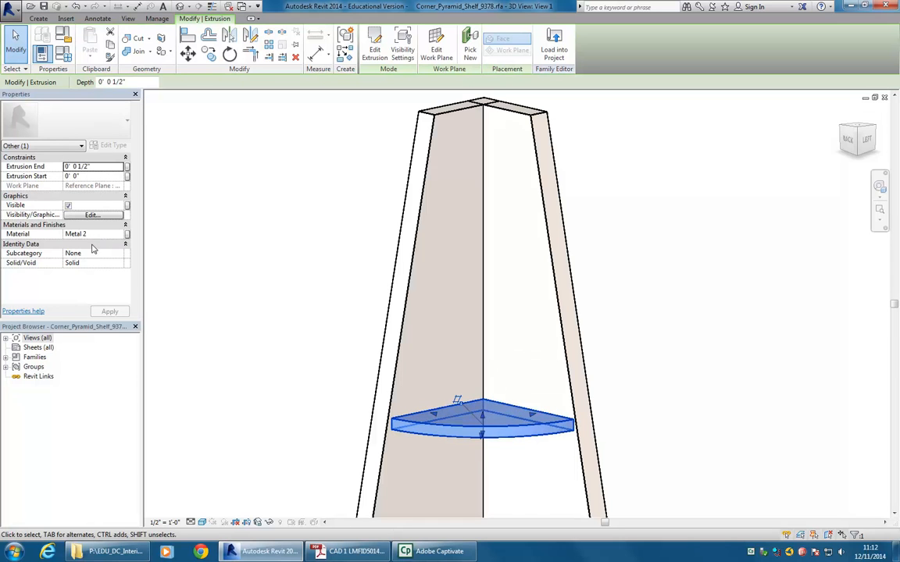
left_click(347, 321)
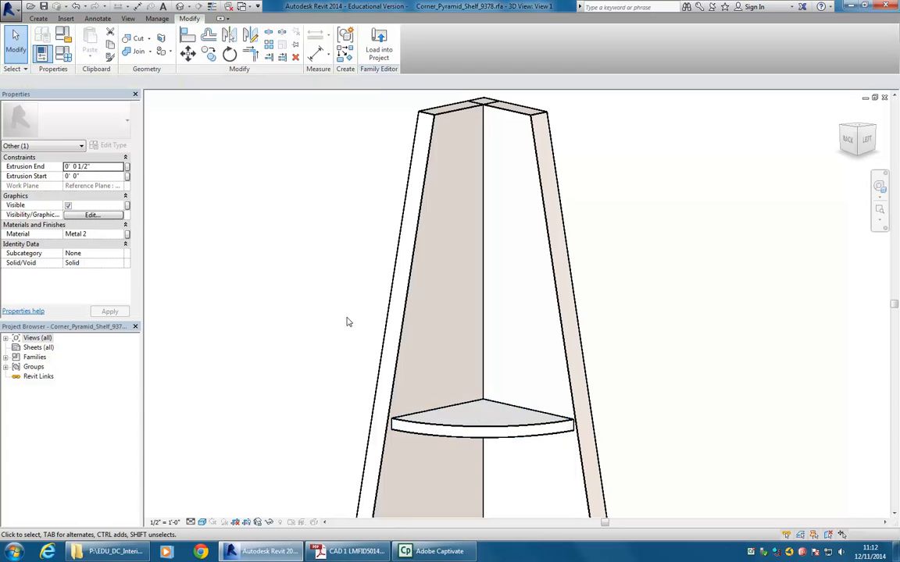
scroll(335, 185, "down", 4)
scroll(353, 244, "up", 8)
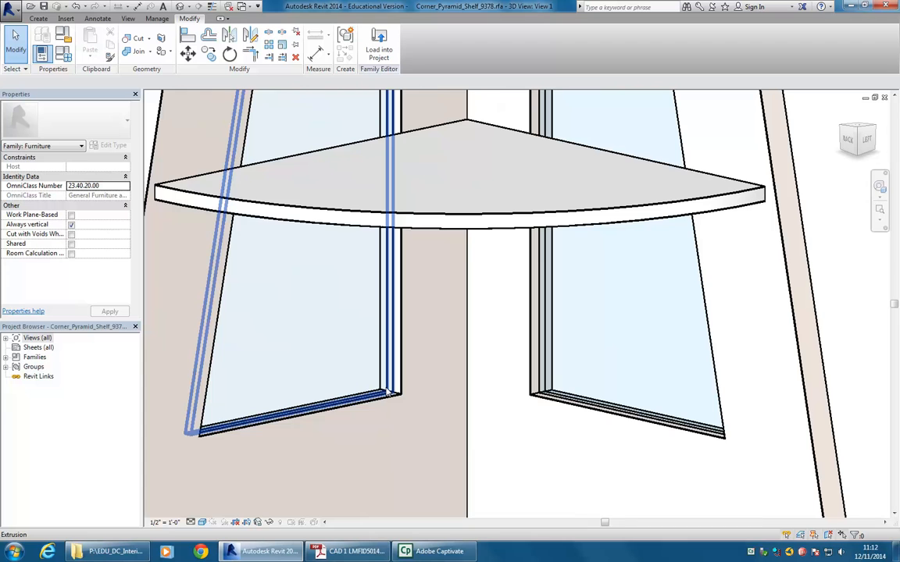
scroll(327, 363, "up", 5)
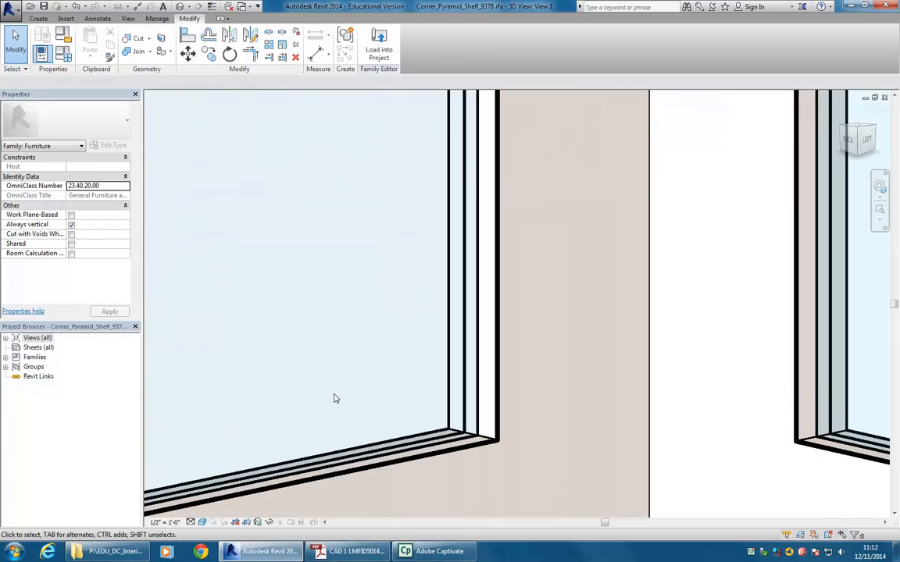
left_click(470, 398)
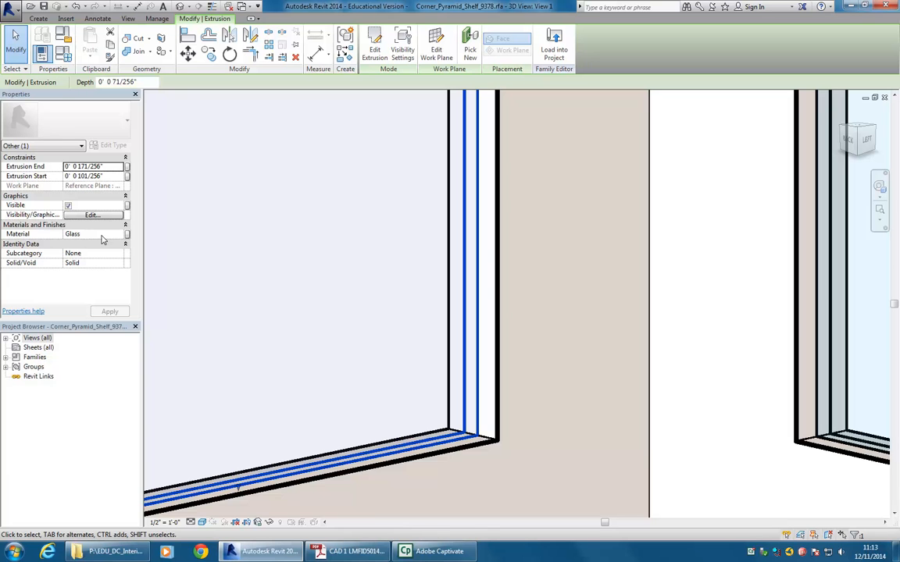
scroll(372, 293, "down", 6)
key("Escape")
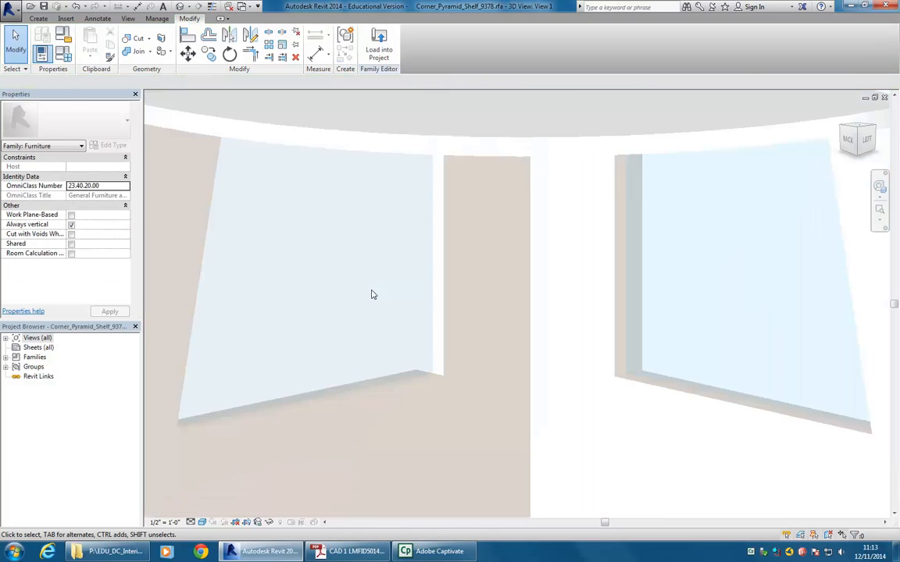
Select the two tapered side boards together with the uppermost shelf extrusion.
scroll(353, 370, "down", 3)
scroll(363, 387, "up", 3)
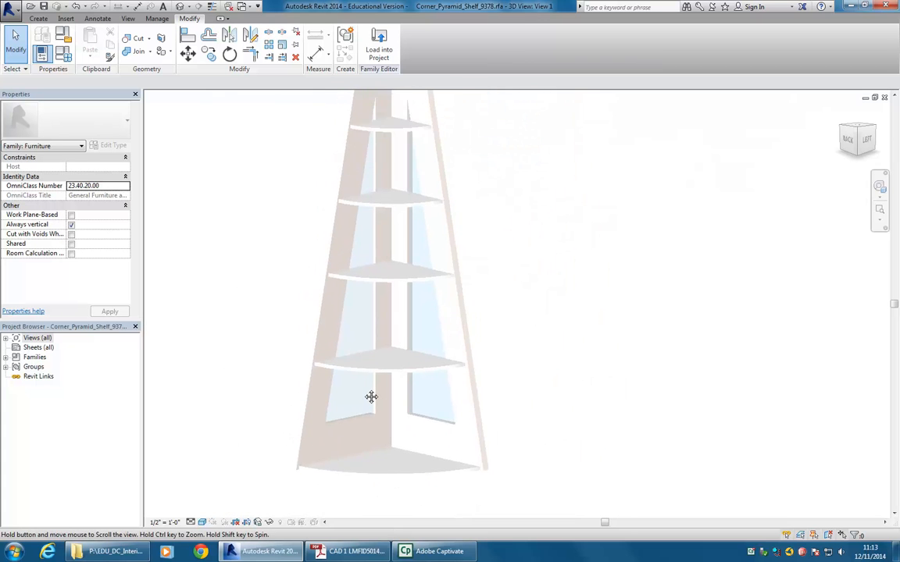
scroll(353, 404, "down", 1)
middle_click_drag(359, 375, 286, 229, "shift")
scroll(311, 178, "up", 5)
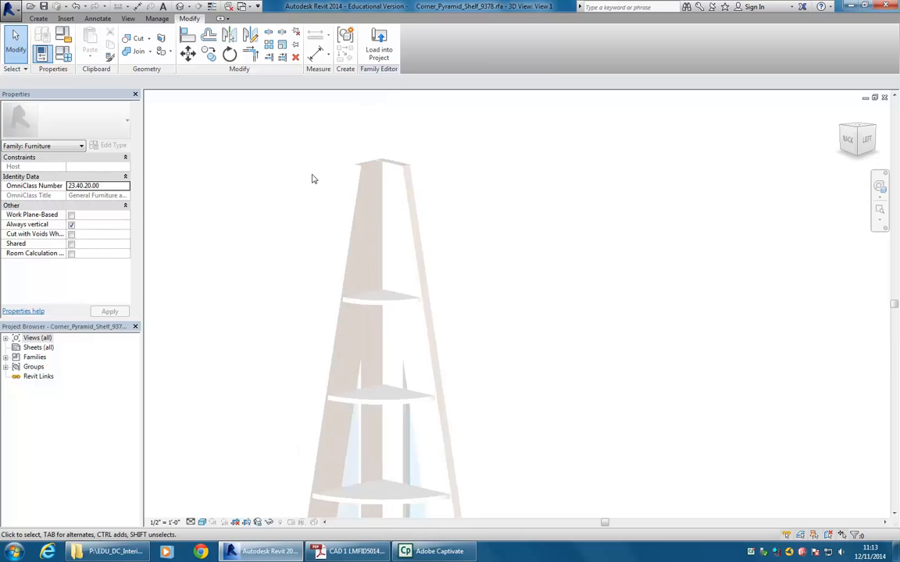
left_click(361, 164)
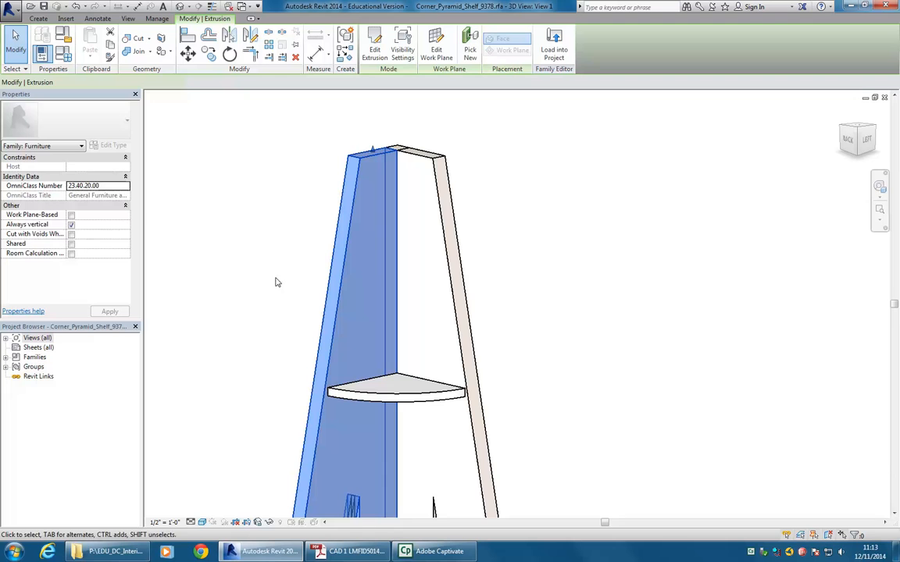
left_click(432, 360, "ctrl")
left_click(422, 405, "ctrl")
Add the remaining five shelf extrusions, down to the base, to the selection of side boards and uppermost shelf.
middle_click_drag(422, 405, 383, 226)
scroll(383, 225, "down", 3)
scroll(415, 328, "up", 4)
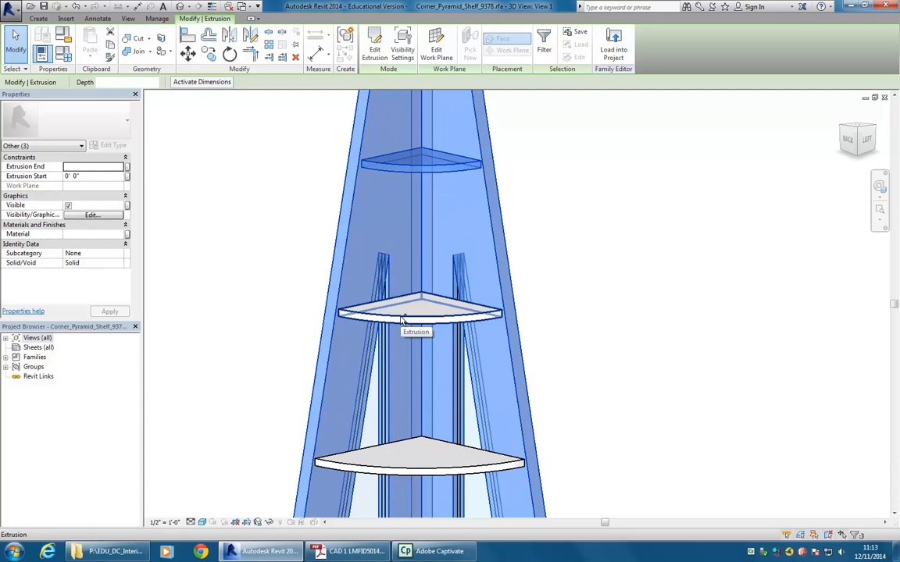
left_click(401, 314, "ctrl")
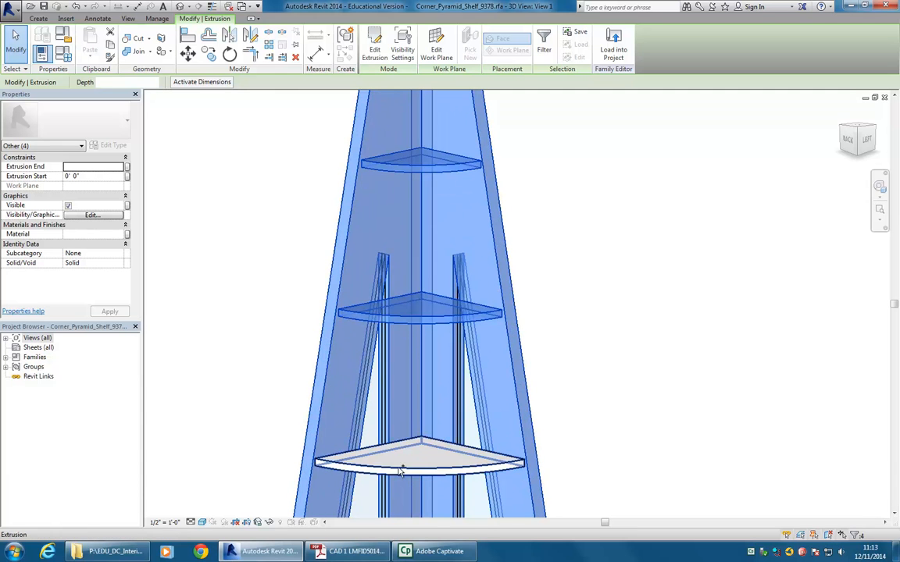
left_click(400, 470, "ctrl")
scroll(395, 407, "down", 3)
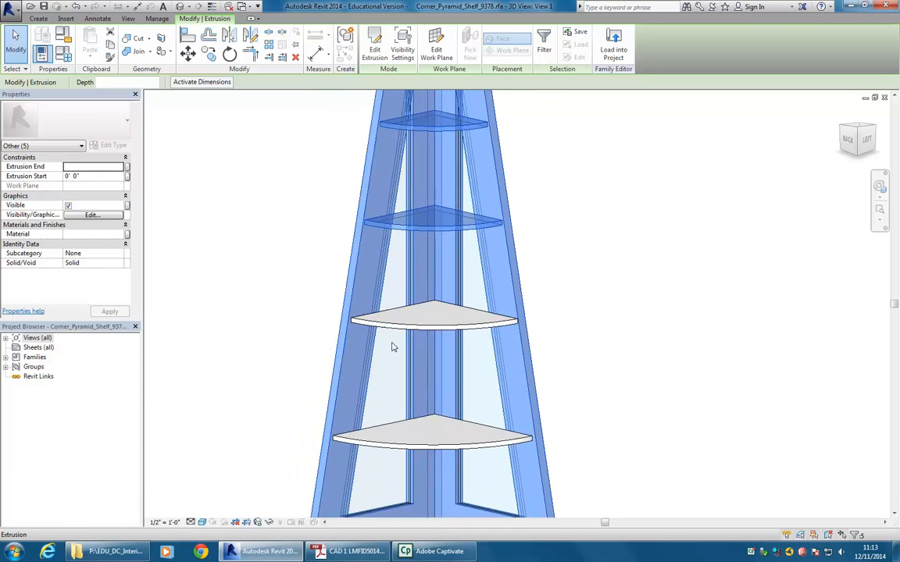
scroll(392, 347, "up", 3)
left_click(401, 316, "ctrl")
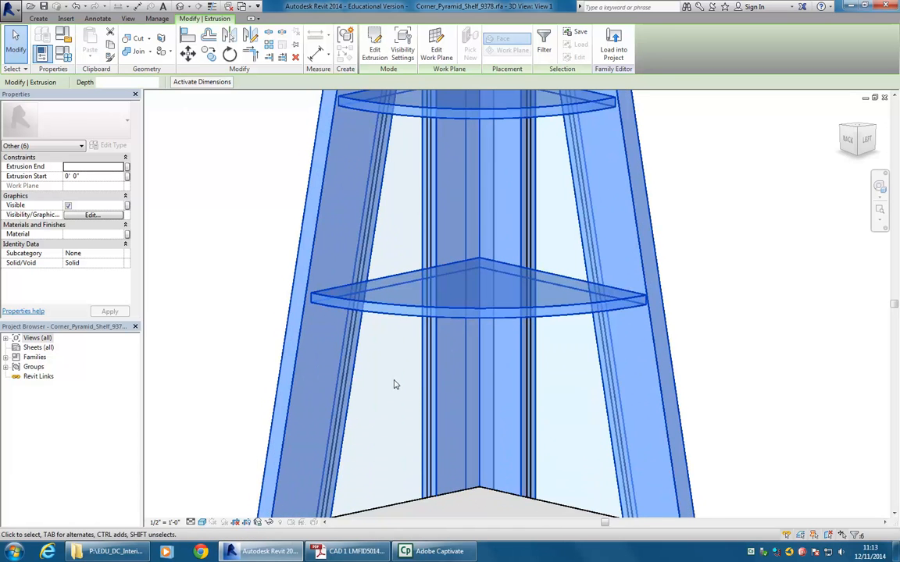
middle_click_drag(395, 386, 404, 307)
scroll(388, 405, "down", 2)
left_click(390, 397, "ctrl")
scroll(375, 321, "down", 3)
left_click(400, 479, "ctrl")
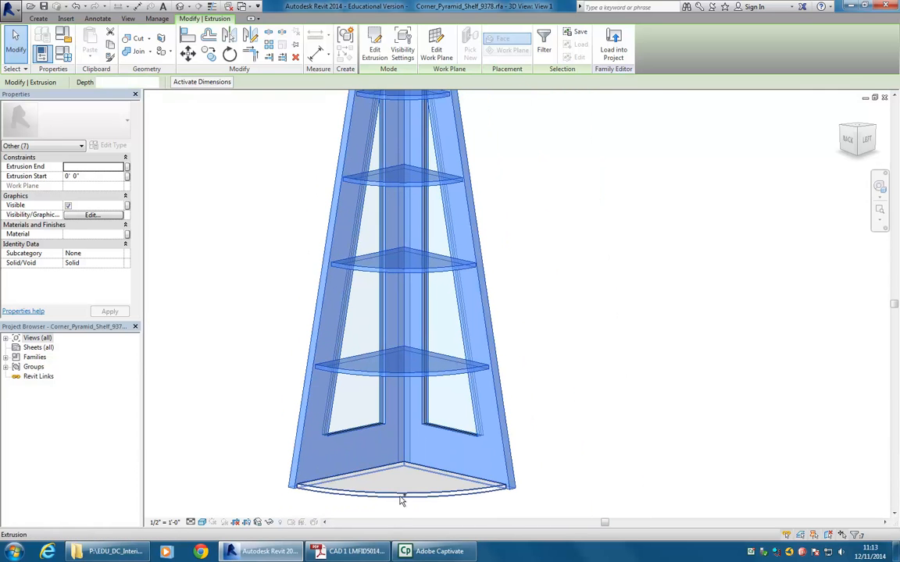
middle_click_drag(281, 312, 273, 338)
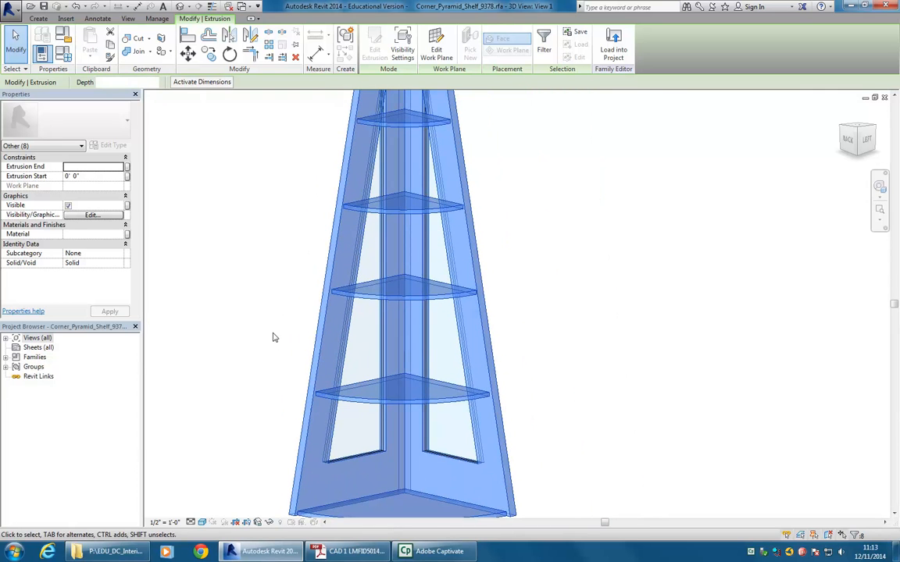
Assign the Metal material to all selected side boards and shelves.
left_click(89, 234)
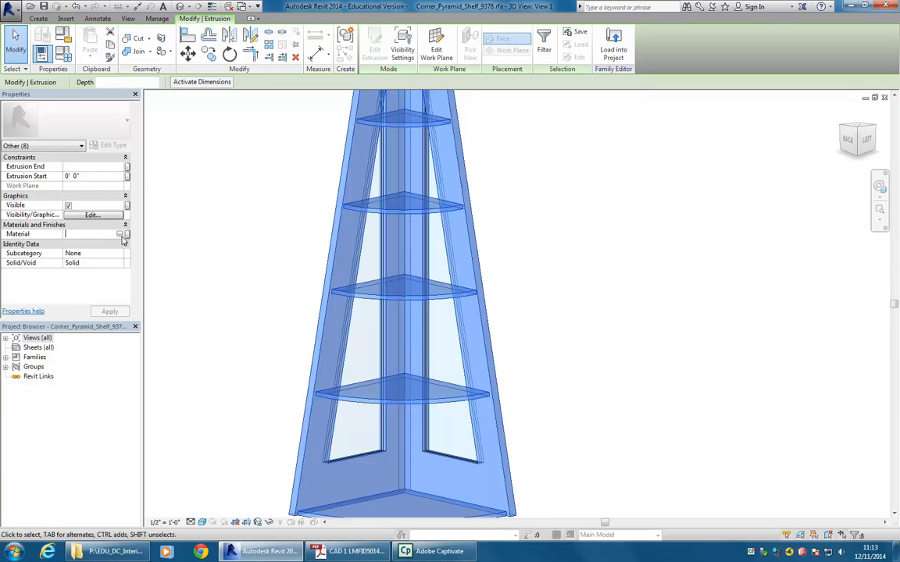
left_click(125, 236)
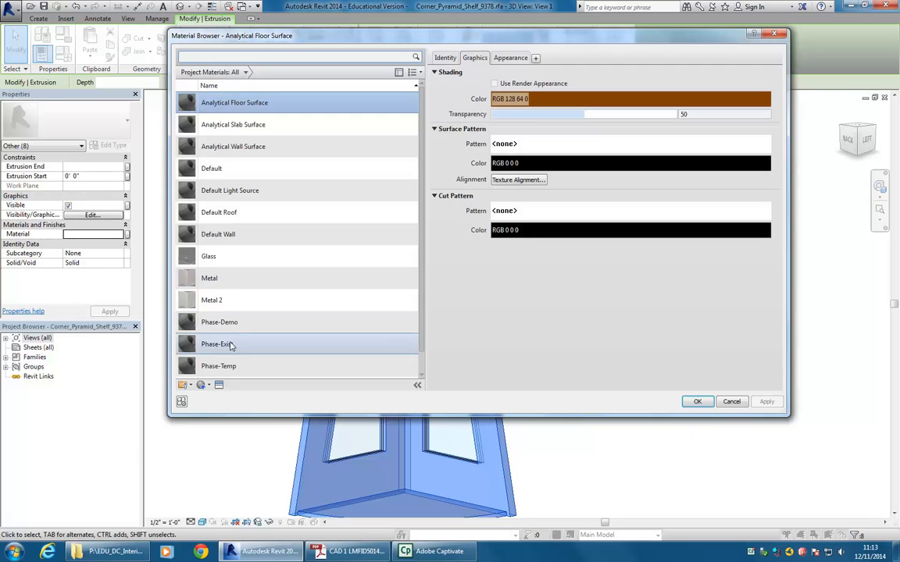
left_click(226, 281)
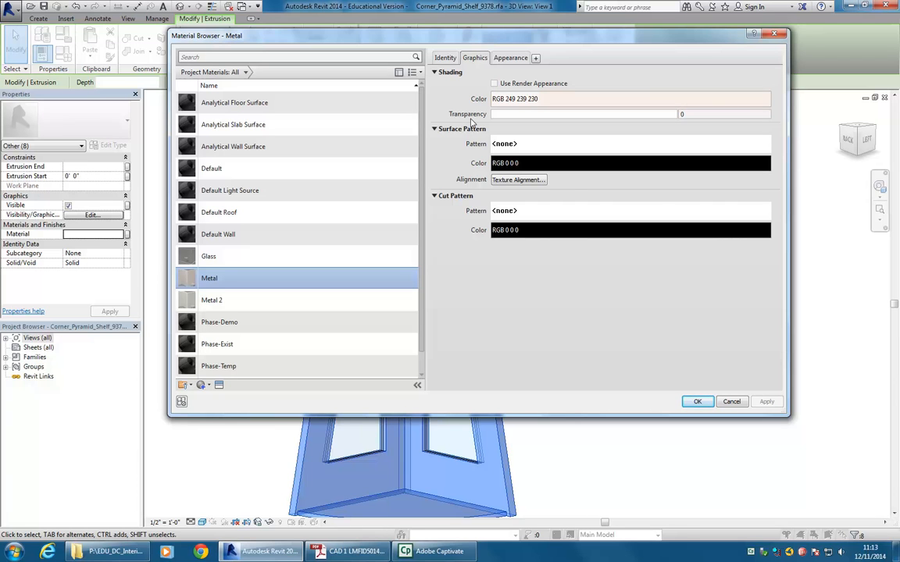
left_click(698, 402)
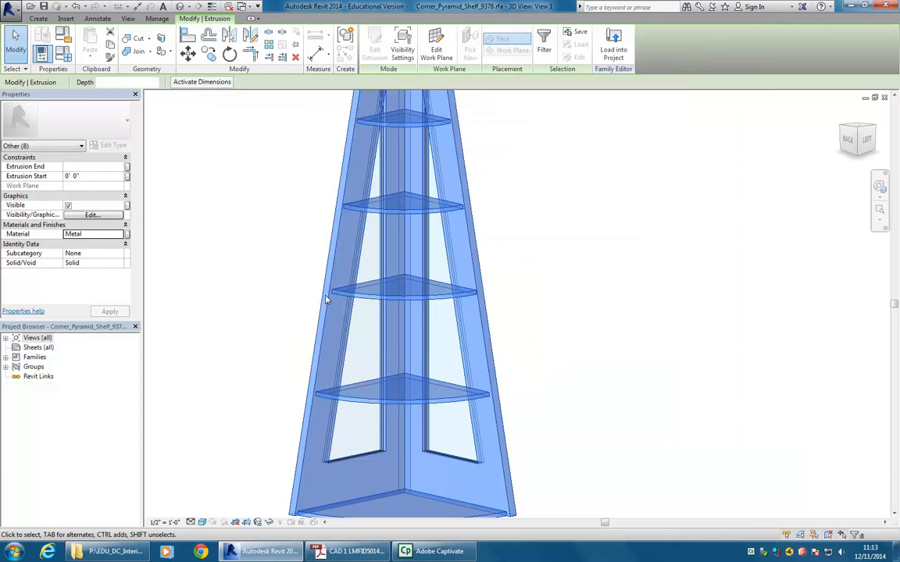
Link the selected boards' and shelves' material to a new type family parameter named Shelf Material, and clear the selection.
left_click(126, 235)
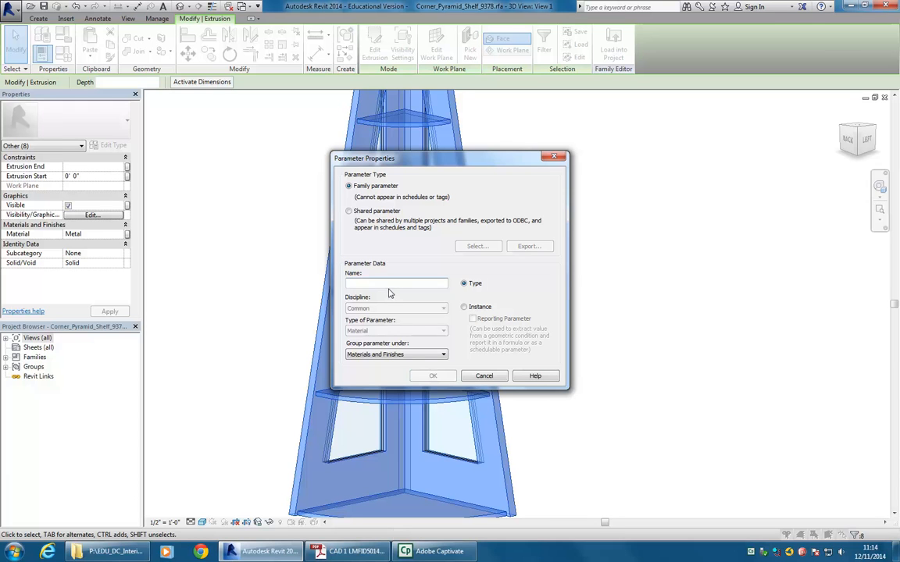
type("Shelf Material")
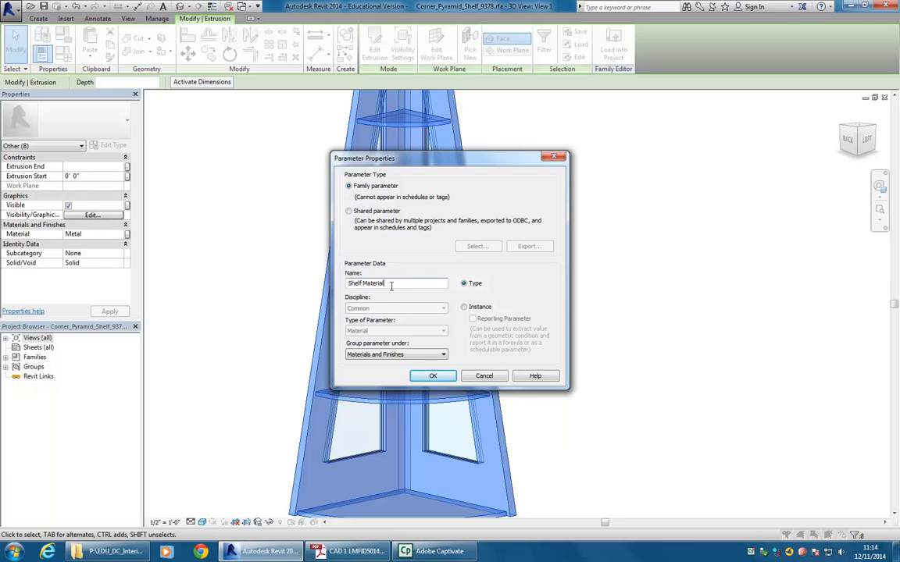
left_click(435, 376)
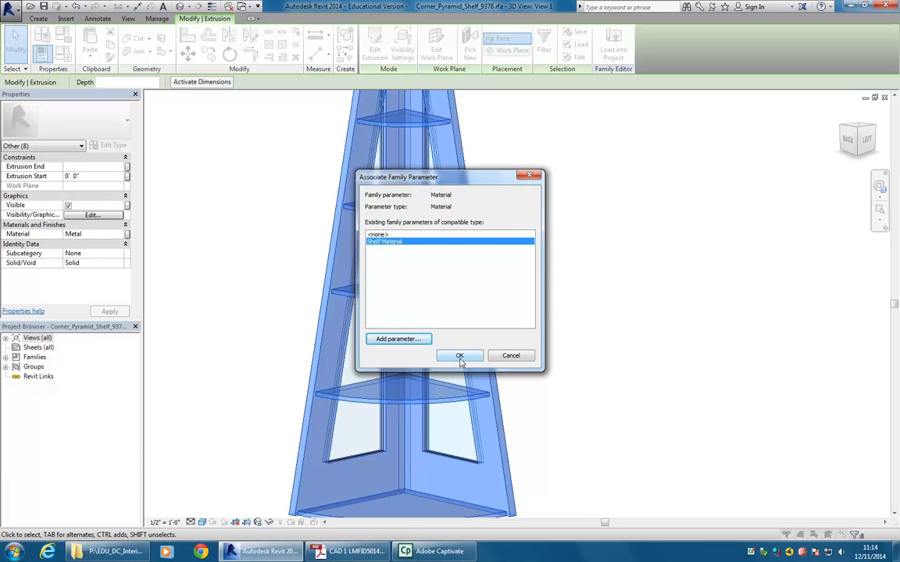
left_click(458, 355)
scroll(367, 421, "up", 8)
key("Escape")
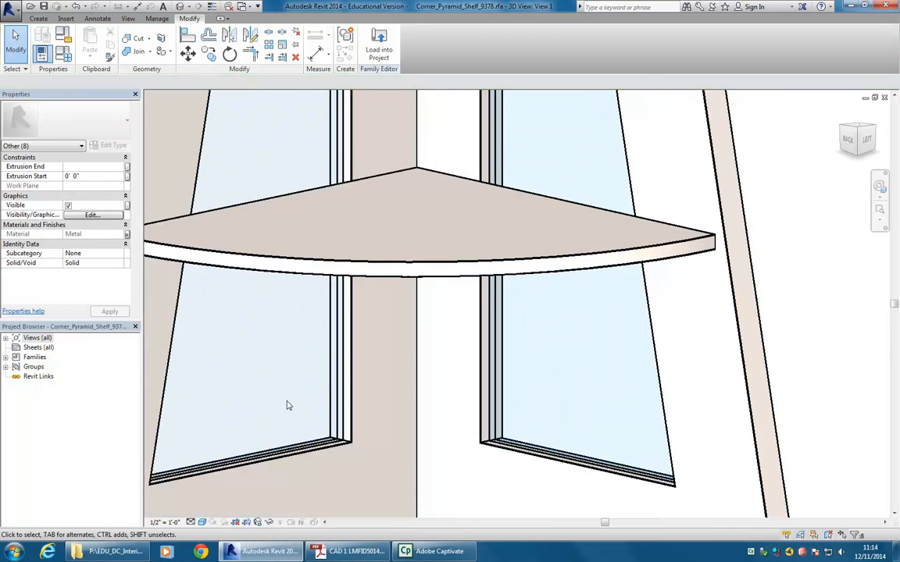
Link the material of both glass panel extrusions to a new type family parameter named Panel Material, and clear the selection.
left_click(351, 420)
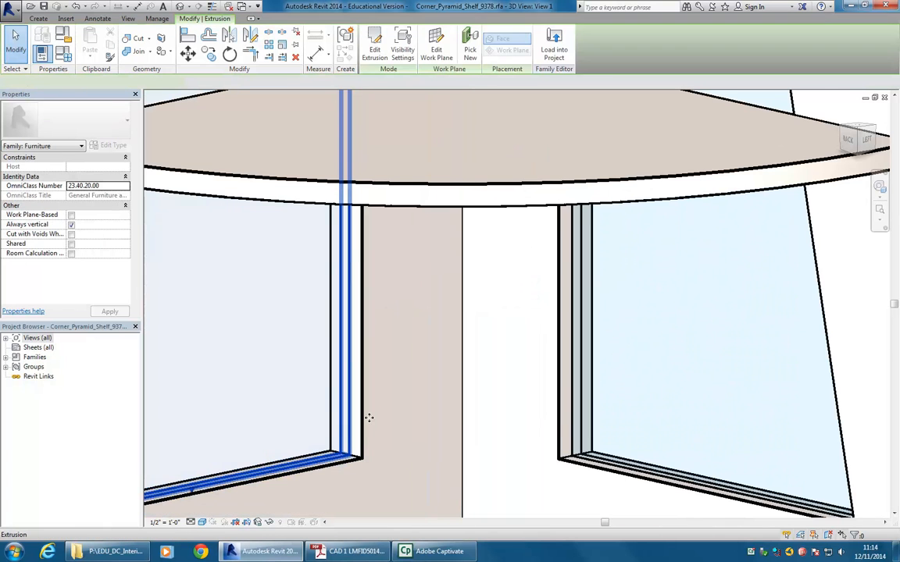
left_click(579, 425, "ctrl")
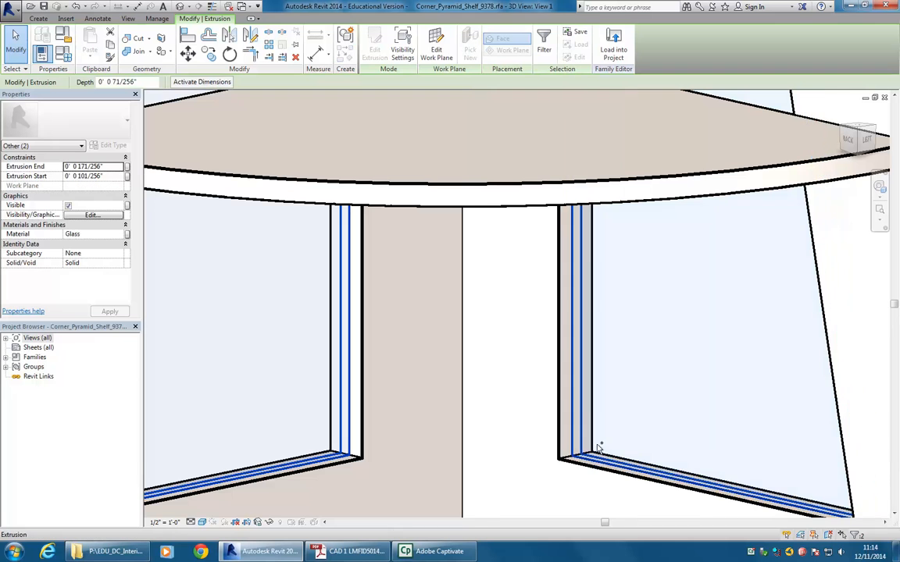
left_click(127, 236)
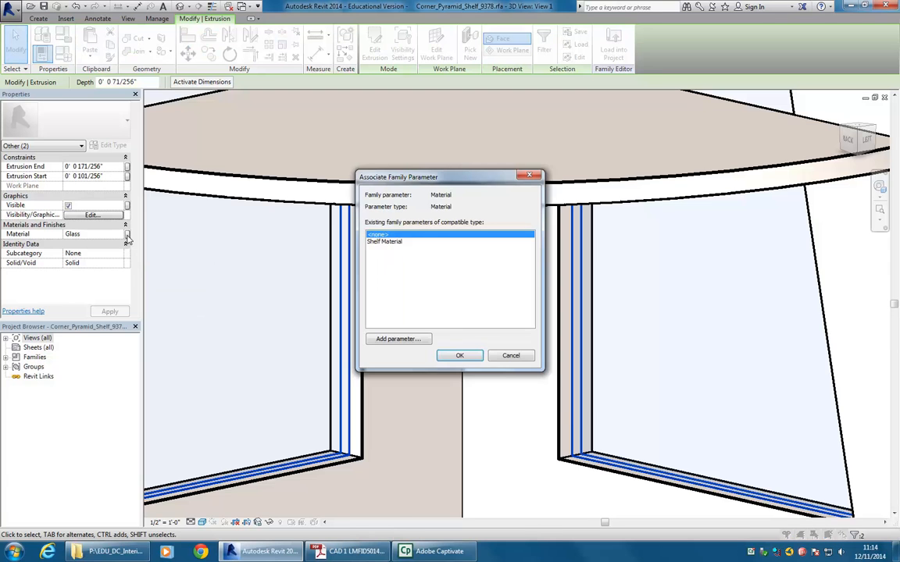
left_click(385, 341)
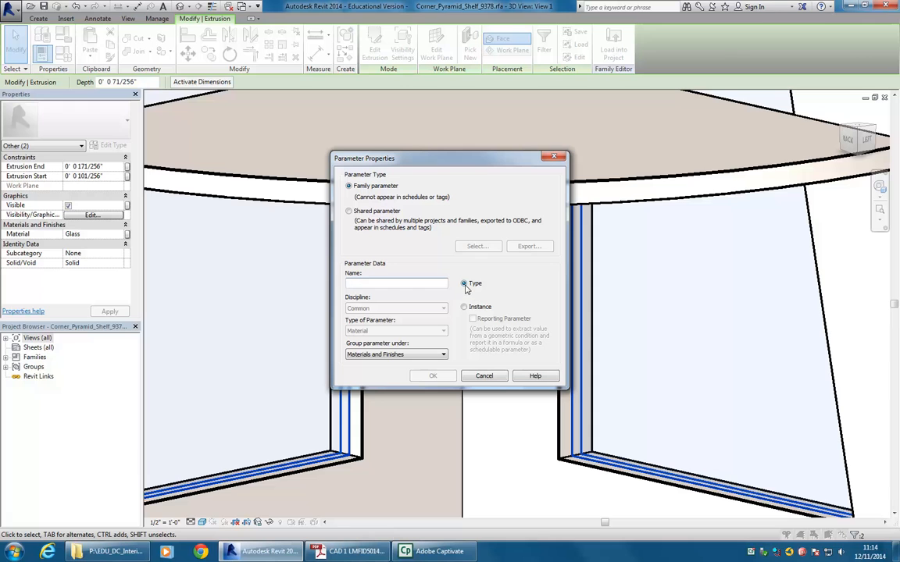
left_click(413, 284)
type("Panel Material")
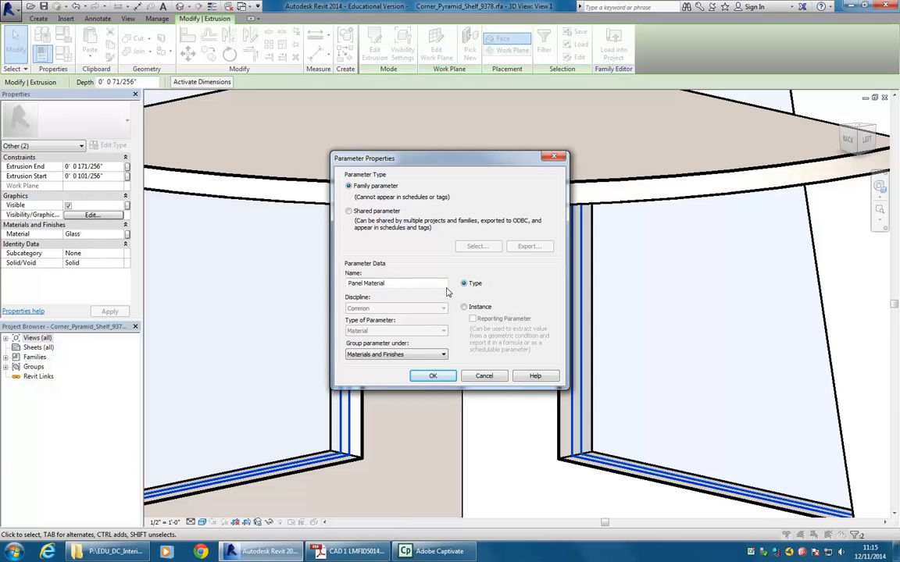
left_click(434, 375)
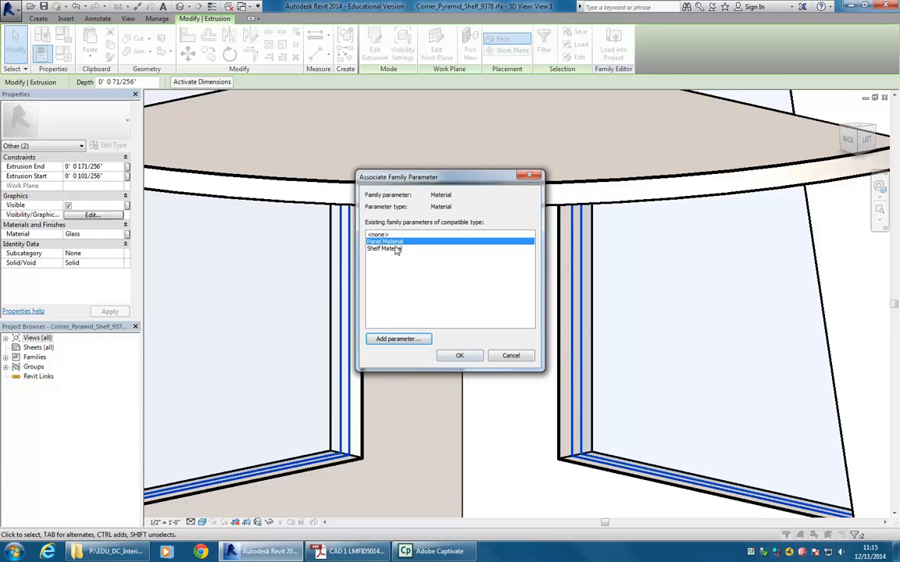
left_click(459, 355)
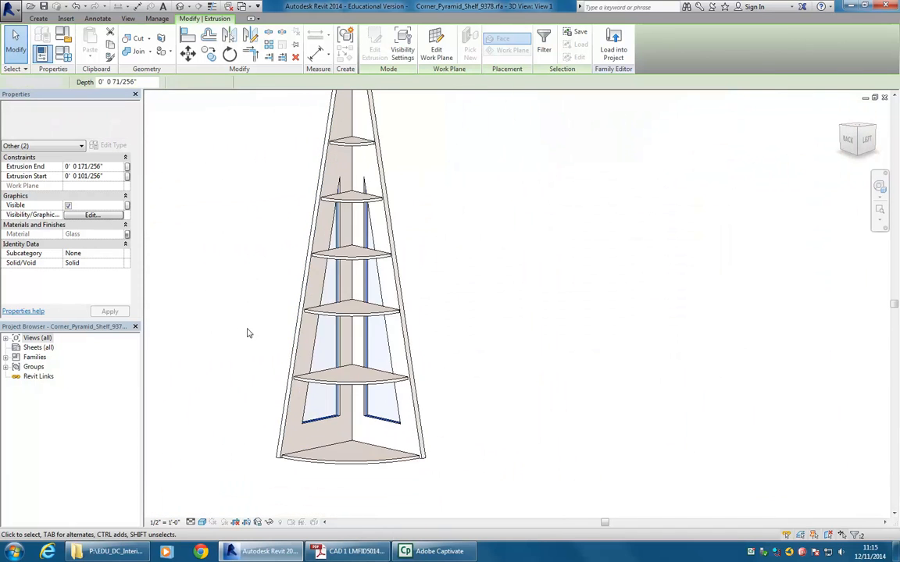
left_click(303, 385)
scroll(296, 358, "down", 2)
scroll(294, 362, "up", 1)
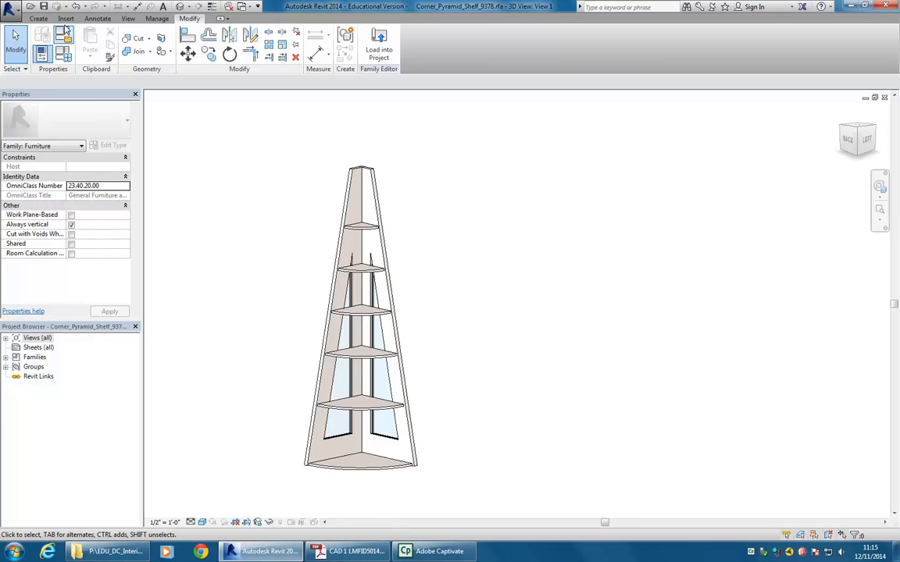
Save the shelf family over its existing file and load it into Example-Beach-House v3.rvt, overwriting the existing version and its parameter values.
left_click(44, 8)
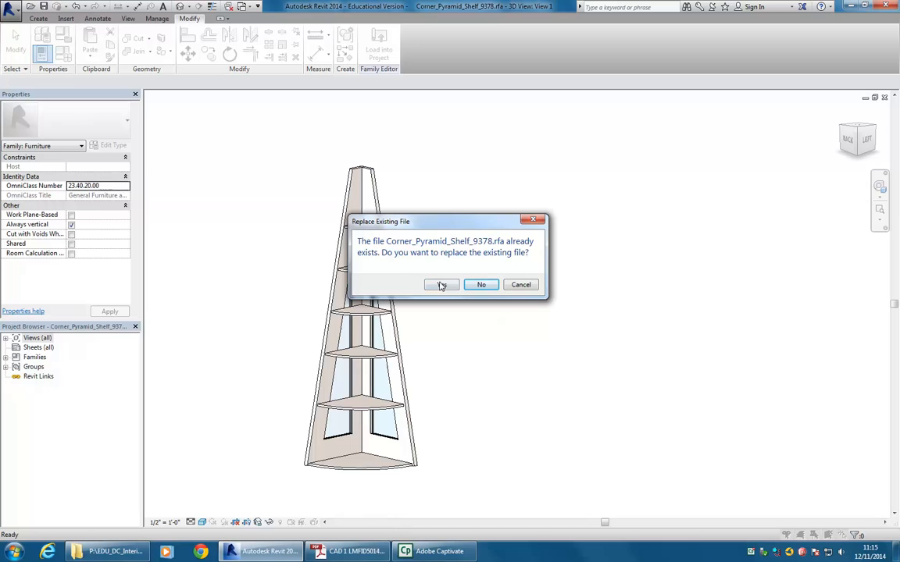
left_click(441, 285)
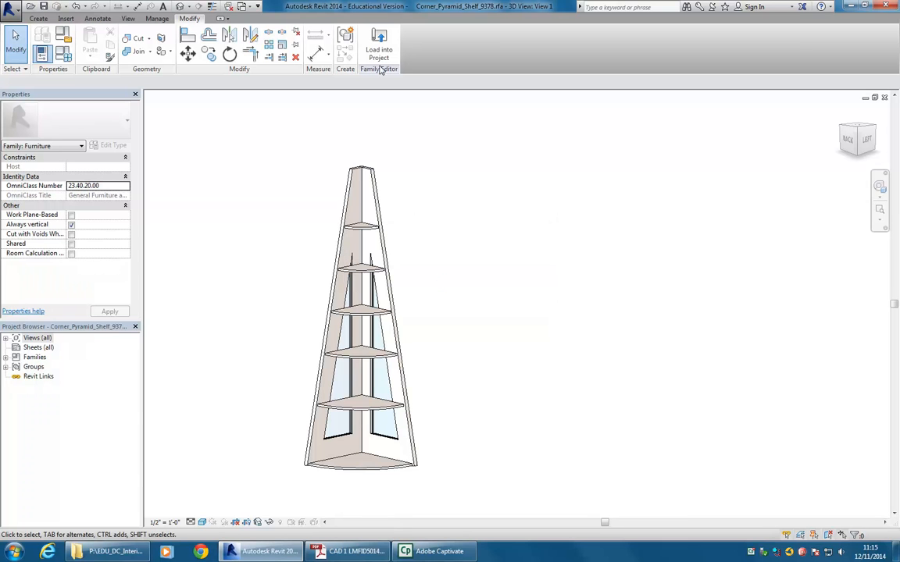
left_click(379, 48)
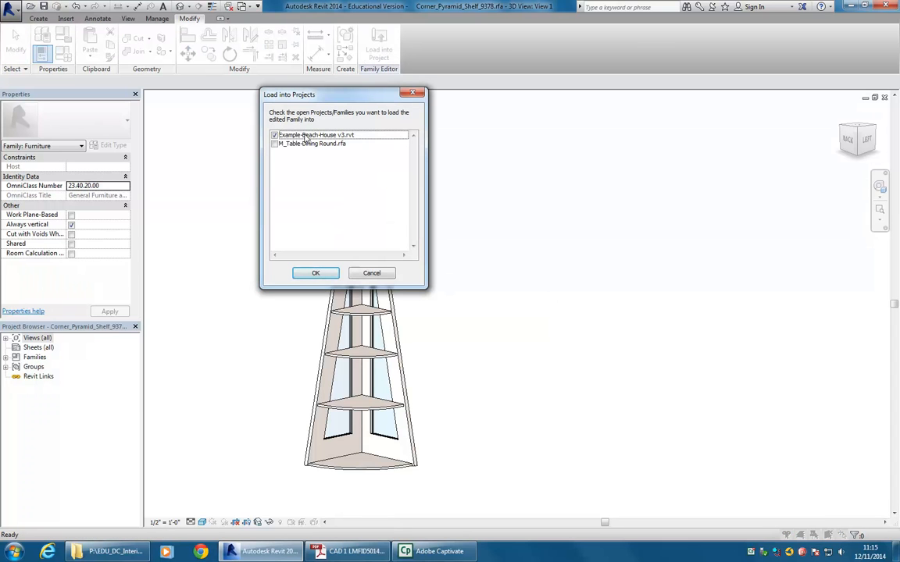
left_click(308, 136)
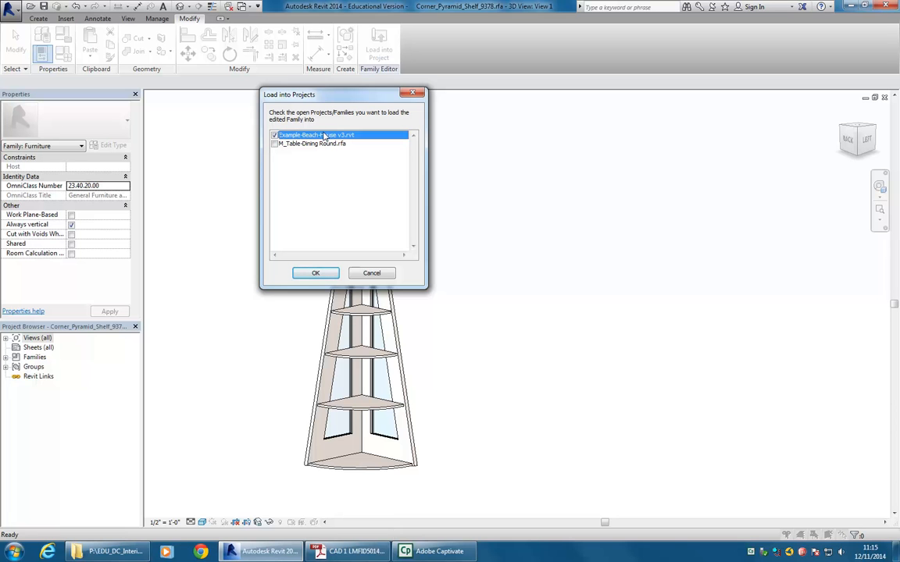
left_click(316, 273)
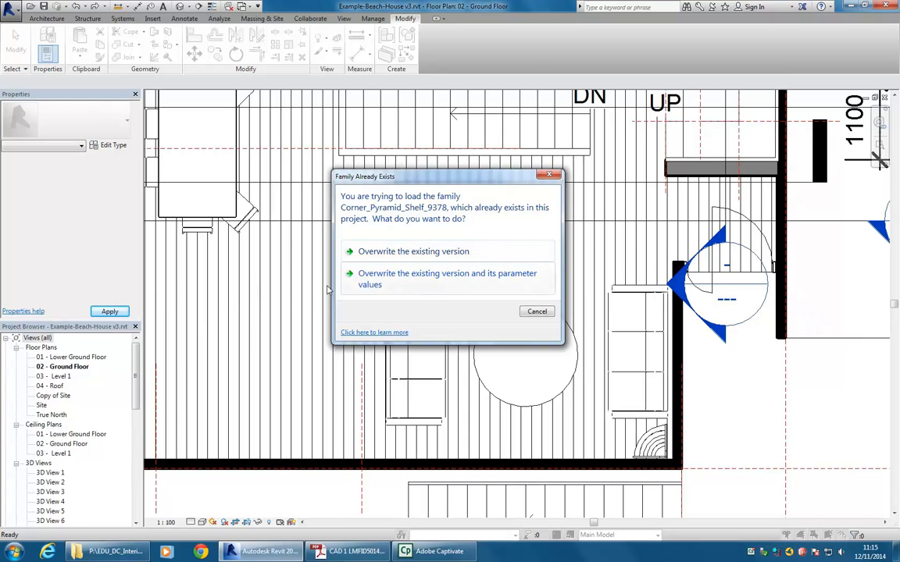
left_click(420, 287)
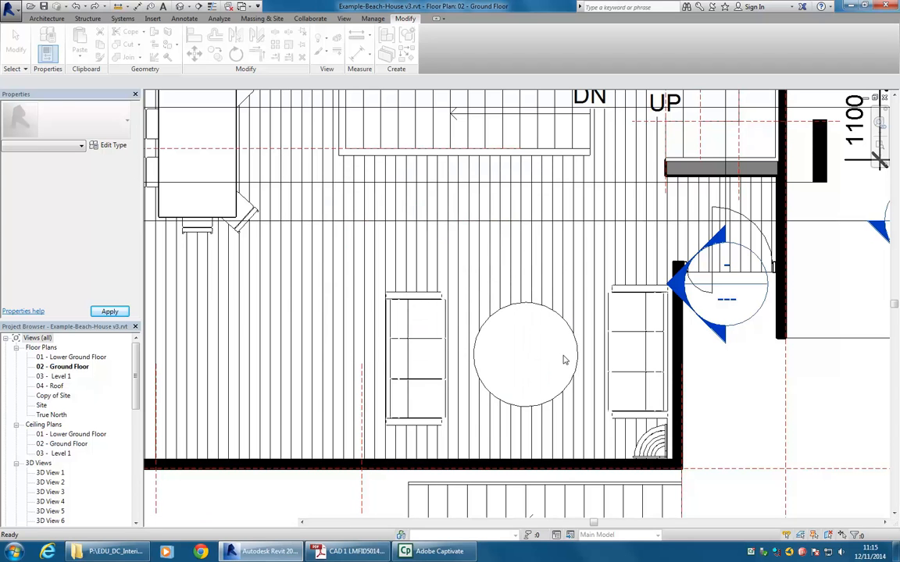
Open 3D View 8 and turn its camera to bring the corner pyramid shelf fully into frame behind the sofa.
scroll(662, 436, "up", 4)
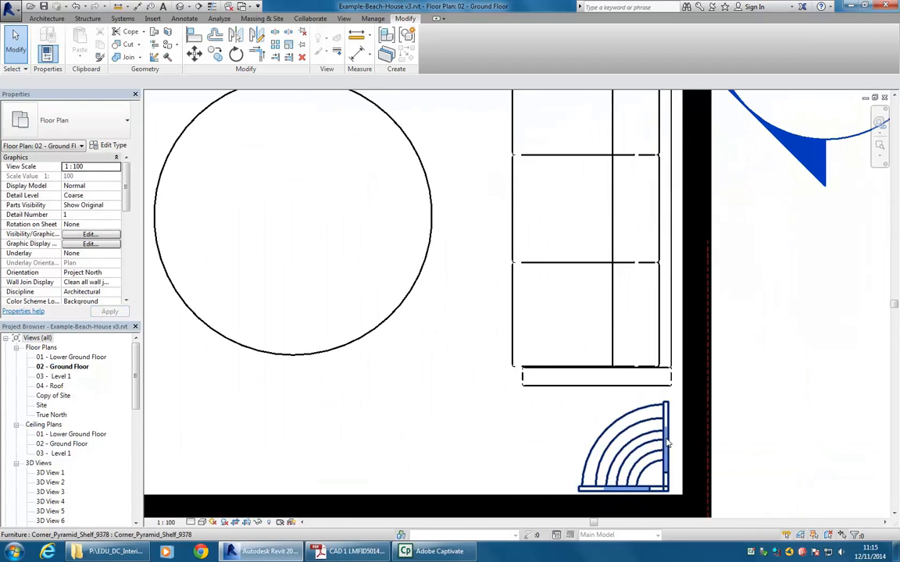
scroll(668, 443, "down", 2)
scroll(664, 437, "up", 3)
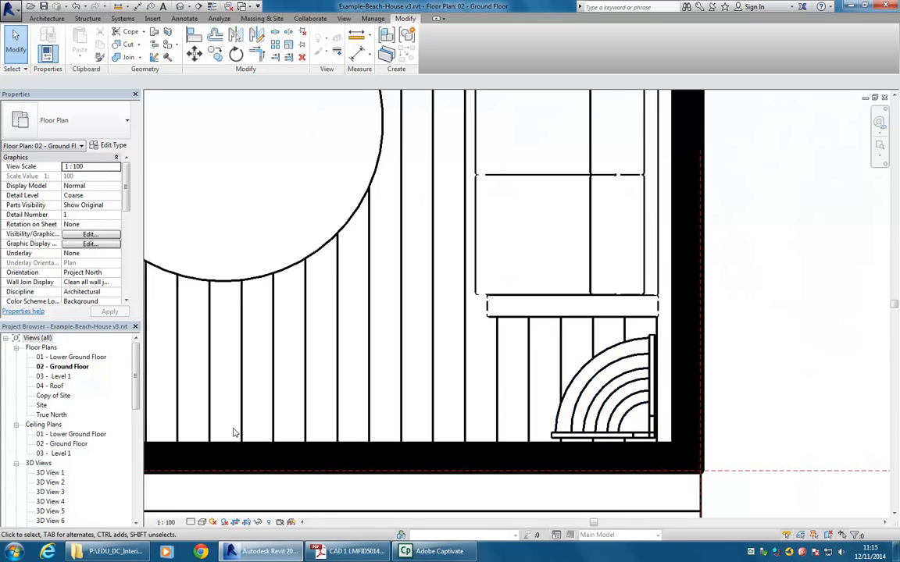
scroll(78, 390, "down", 5)
left_click(34, 399)
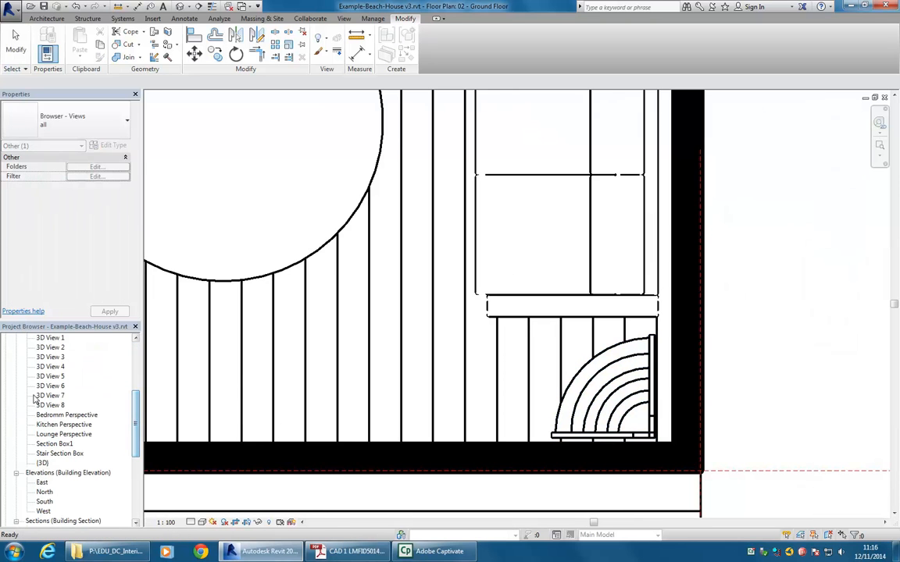
double_click(37, 403)
scroll(321, 287, "up", 2)
middle_click_drag(321, 287, 372, 338)
scroll(372, 337, "down", 2)
scroll(371, 337, "up", 1)
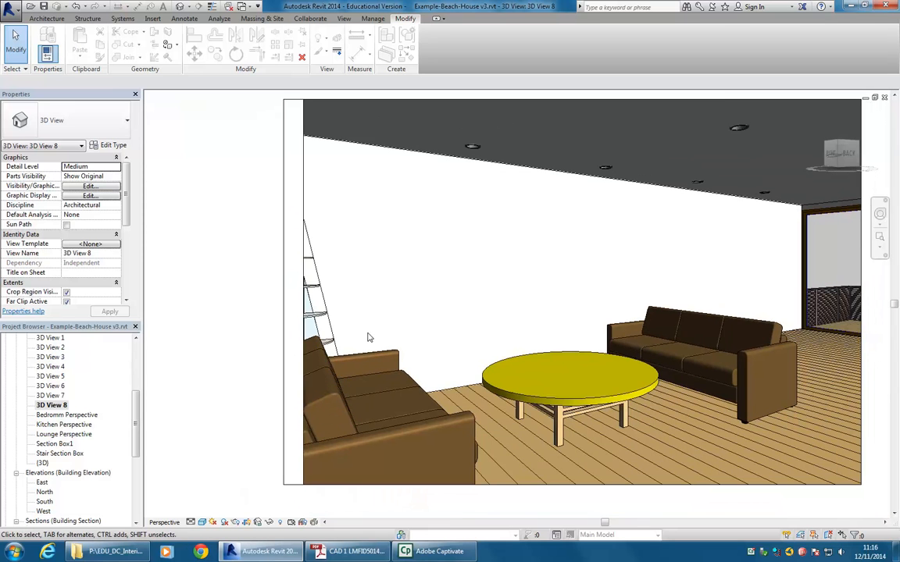
middle_click_drag(501, 231, 446, 256)
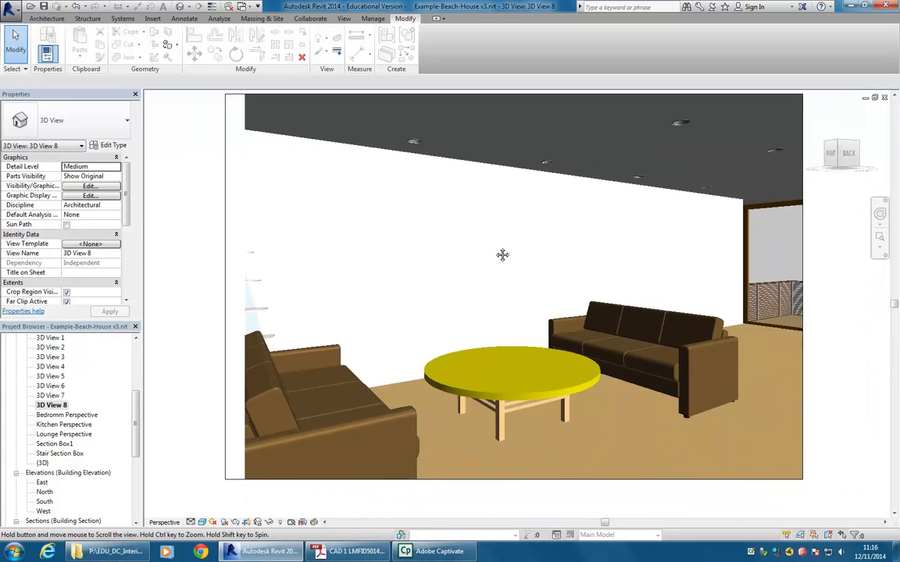
left_click(879, 215)
left_click_drag(436, 236, 413, 259)
key("Escape")
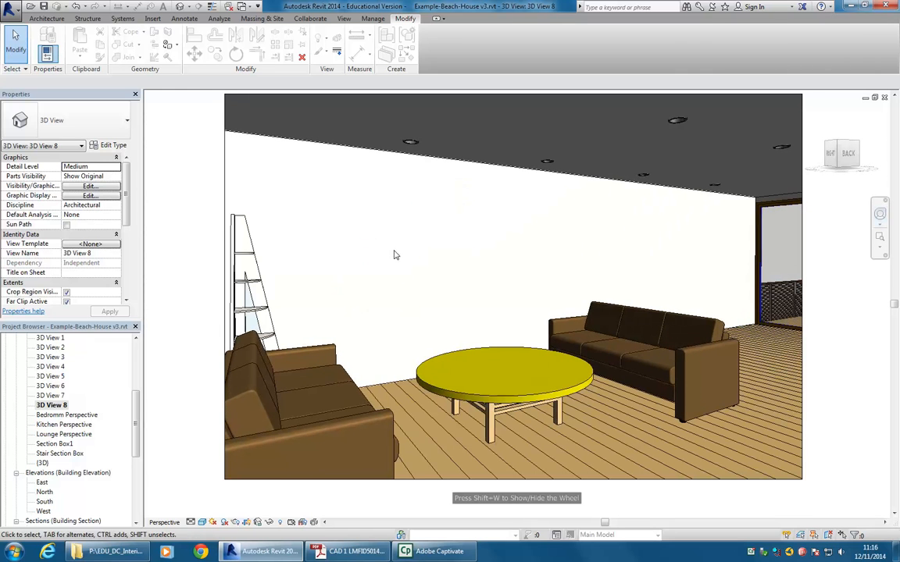
Open the corner pyramid shelf's type properties and inspect its Shelf Material and Panel Material parameters.
scroll(257, 285, "up", 5)
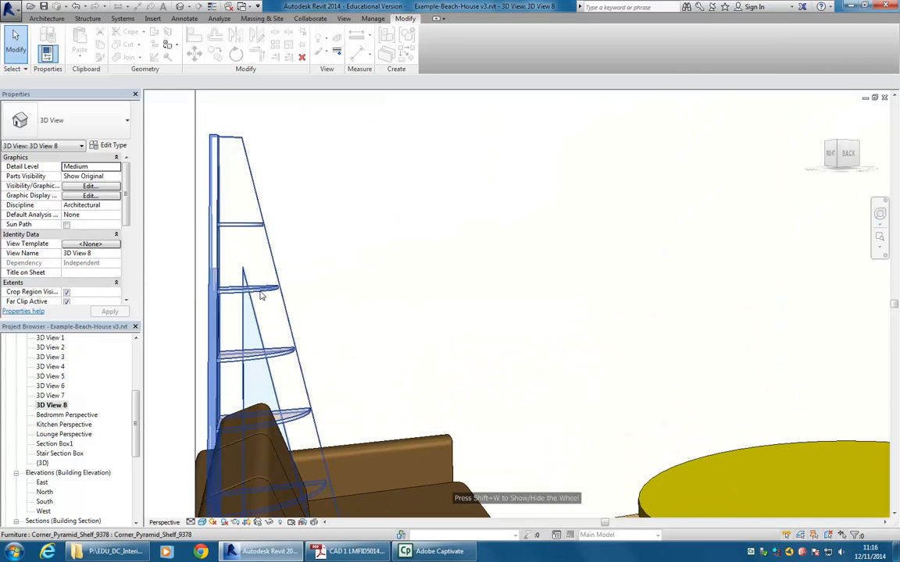
left_click(261, 295)
left_click(114, 145)
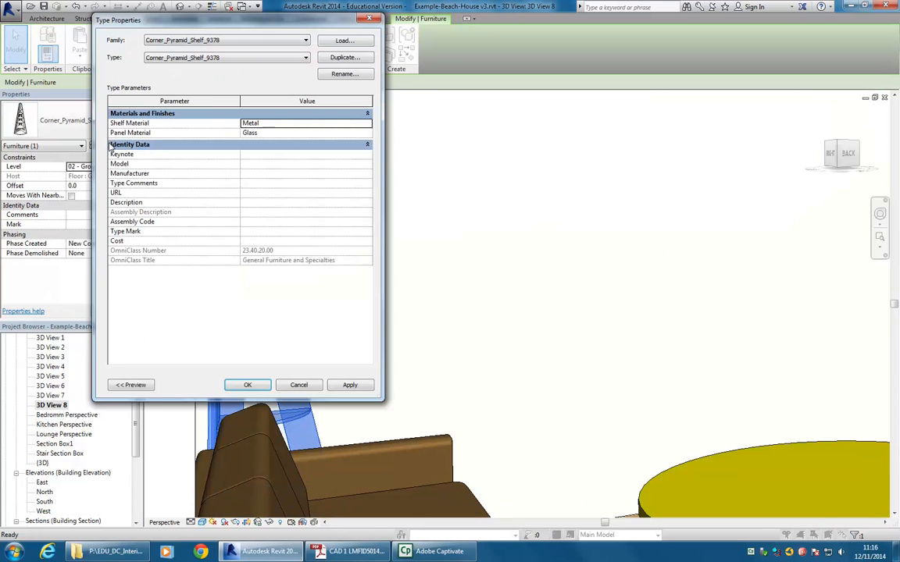
left_click_drag(239, 22, 432, 52)
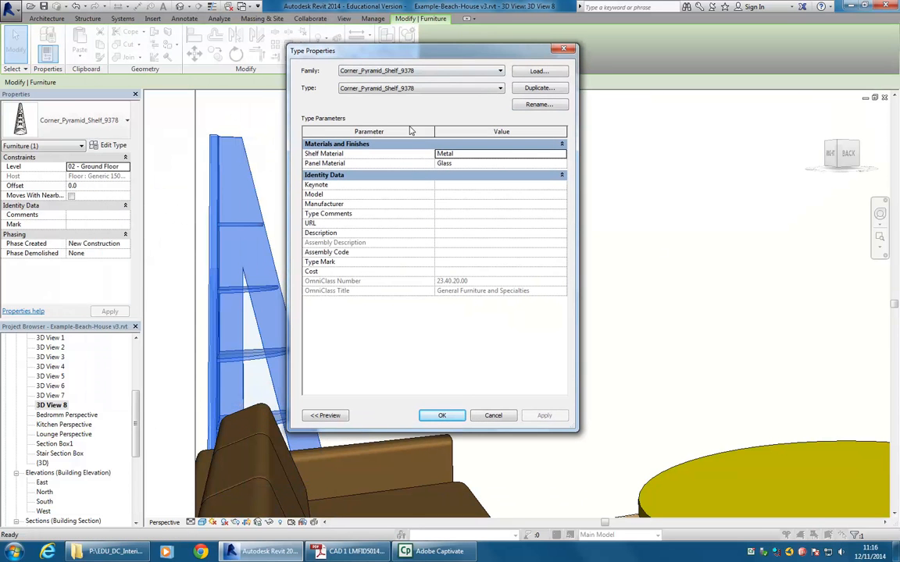
left_click(477, 163)
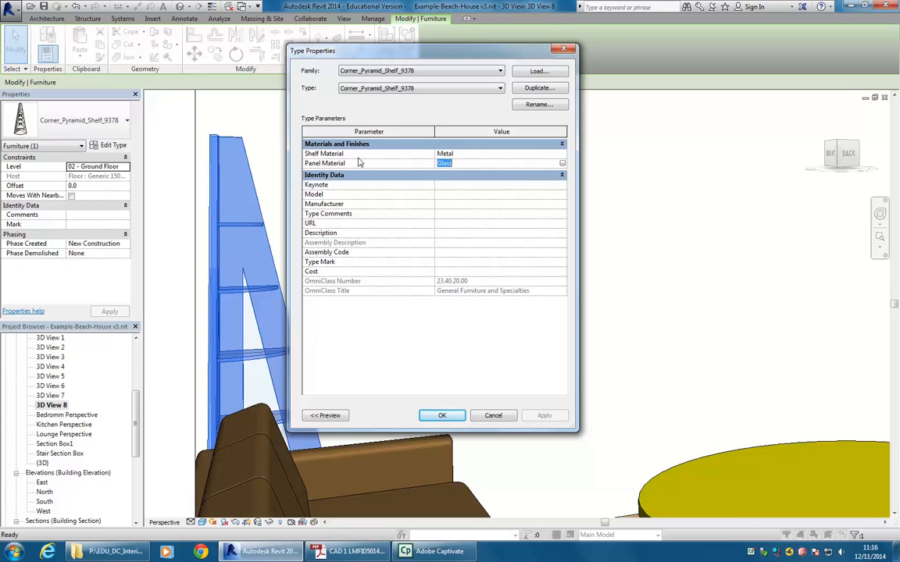
left_click(469, 153)
left_click(478, 163)
left_click(482, 164)
left_click(473, 153)
left_click(487, 163)
double_click(487, 163)
left_click(477, 153)
left_click(478, 163)
left_click(478, 154)
Set the corner shelf type's Shelf Material to Plastic - Yellow, and clear the selection.
left_click(563, 154)
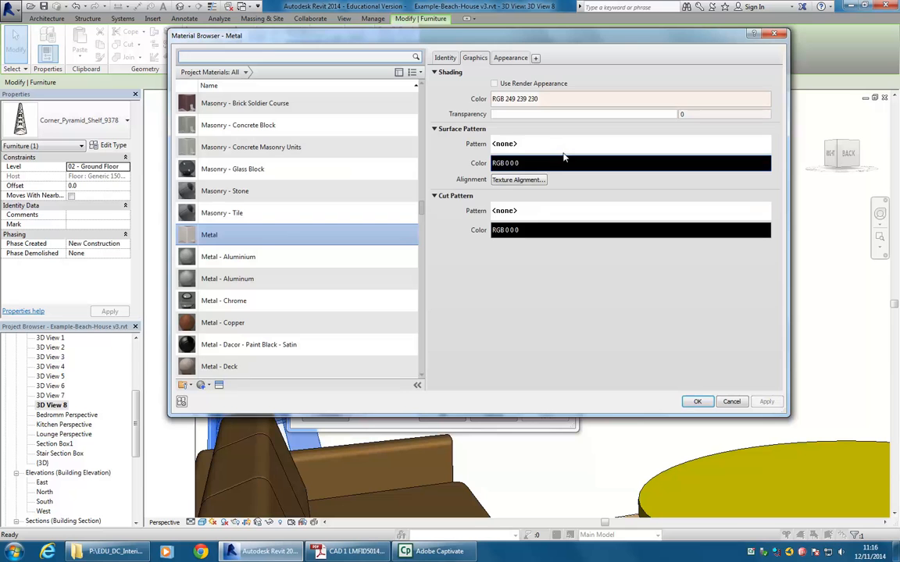
left_click_drag(420, 210, 420, 254)
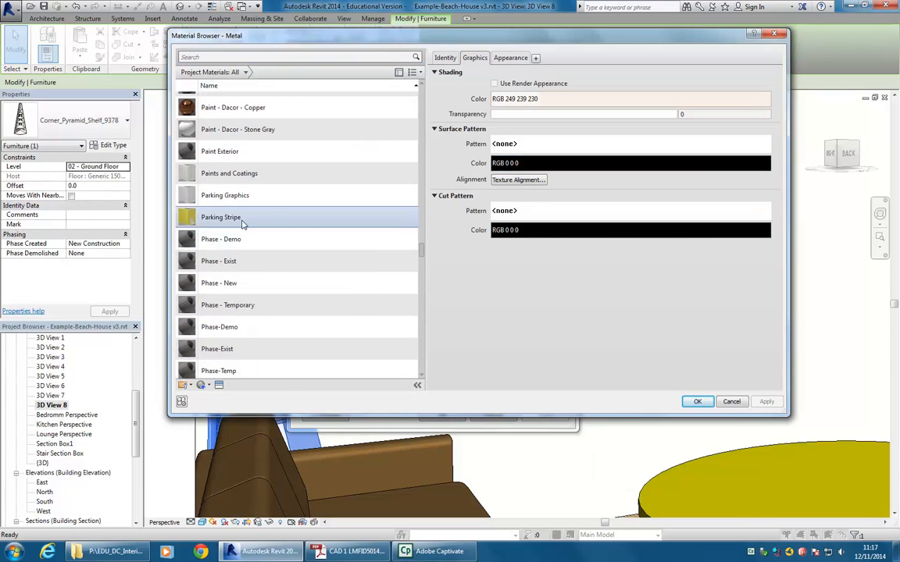
scroll(265, 241, "down", 5)
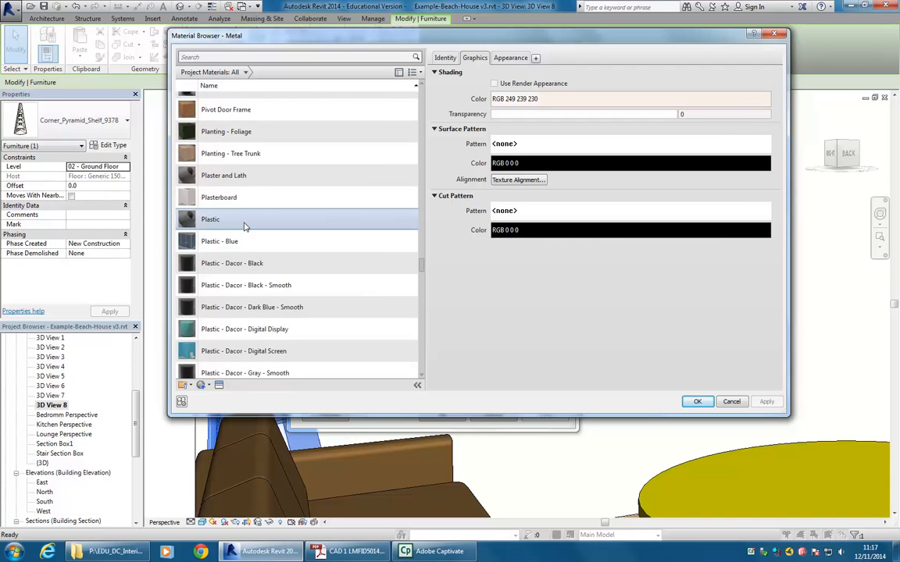
scroll(245, 226, "up", 1)
scroll(245, 225, "down", 10)
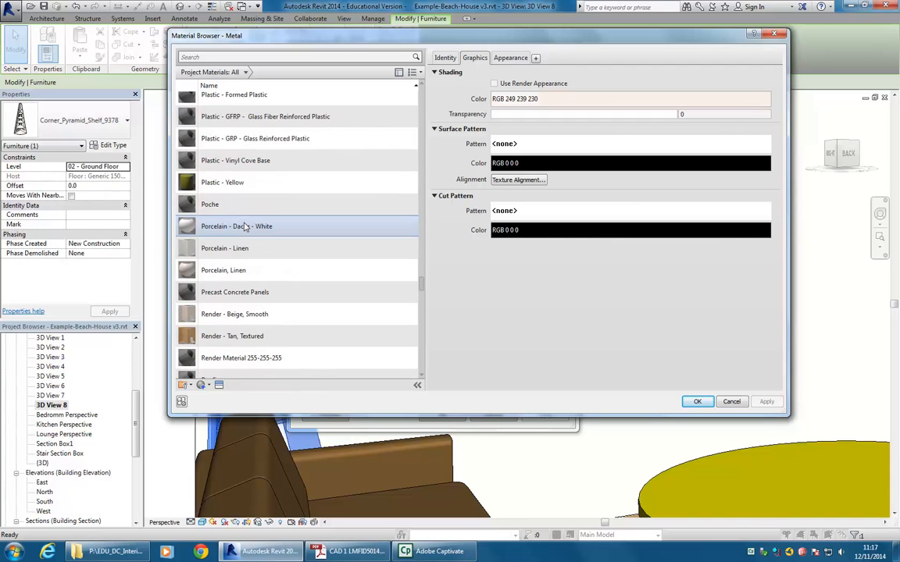
scroll(244, 226, "up", 10)
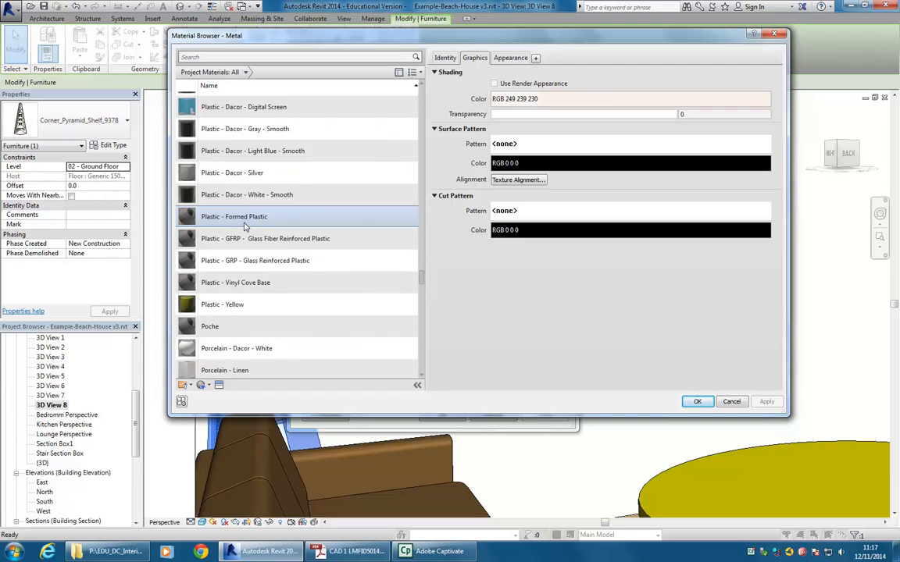
scroll(244, 226, "down", 1)
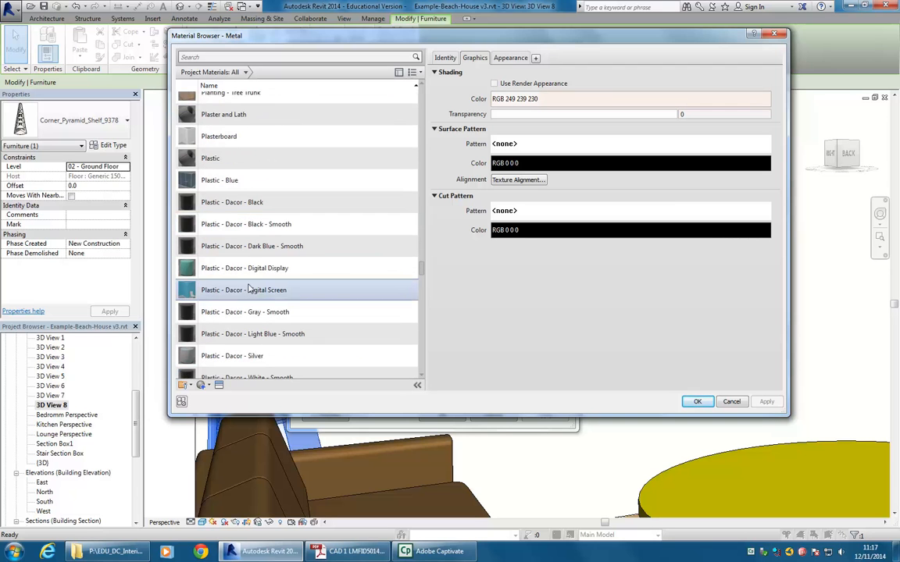
scroll(257, 289, "down", 3)
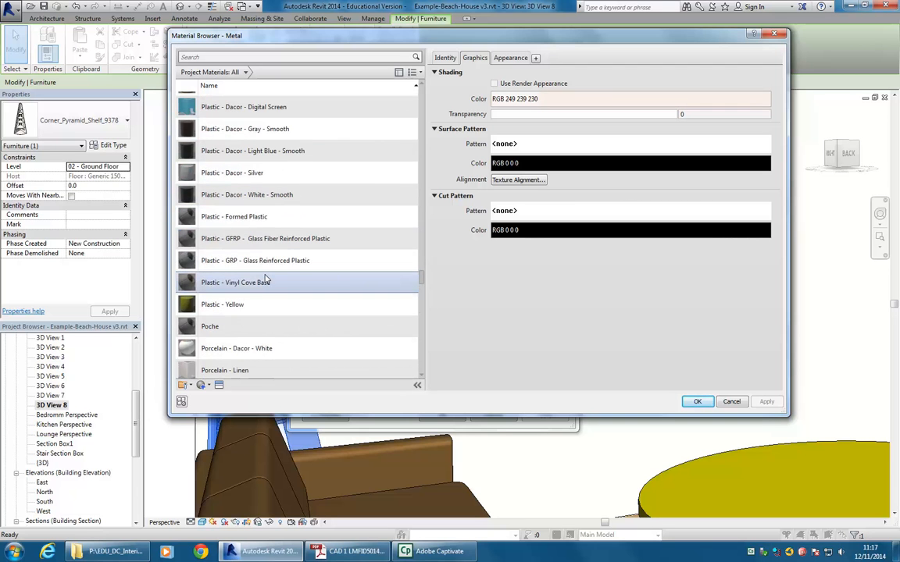
left_click(232, 306)
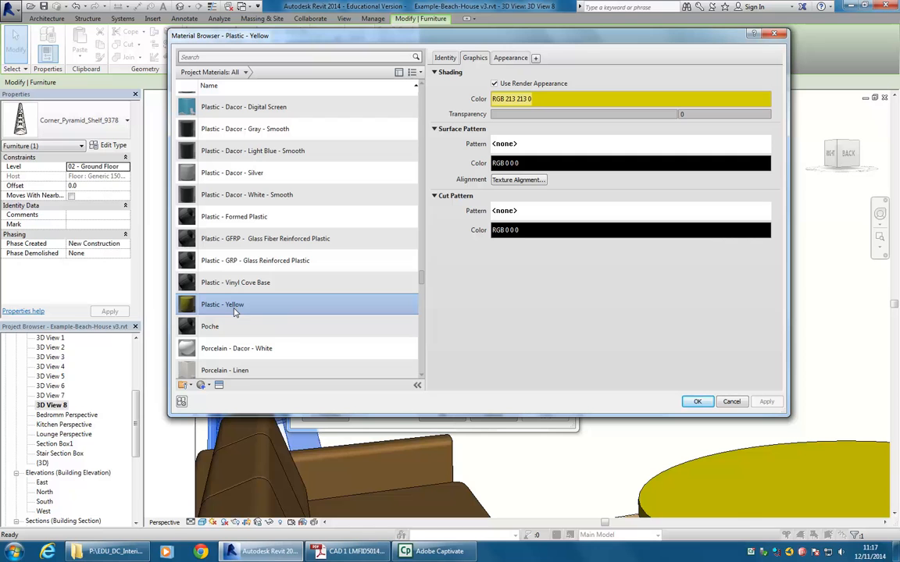
left_click(509, 59)
left_click(474, 59)
left_click(697, 402)
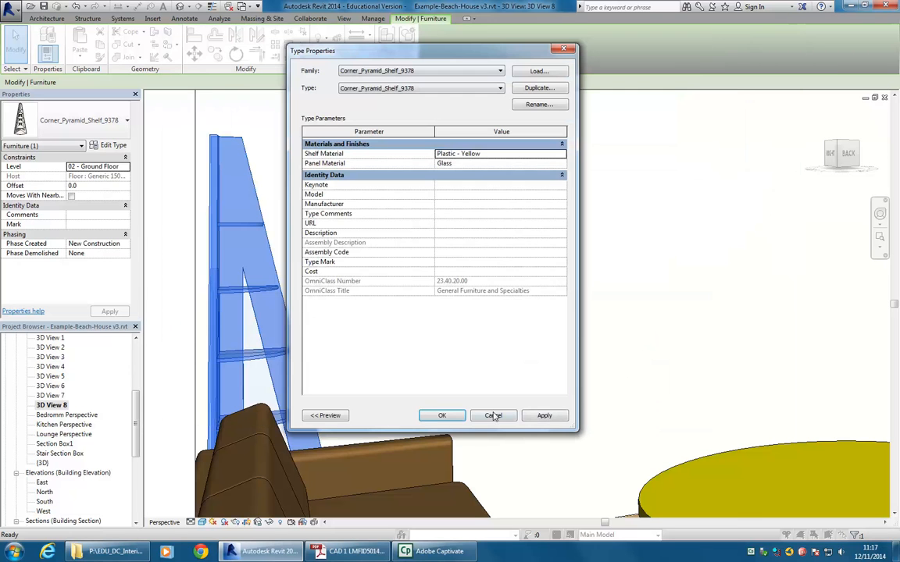
left_click(441, 416)
left_click(421, 351)
scroll(423, 352, "down", 5)
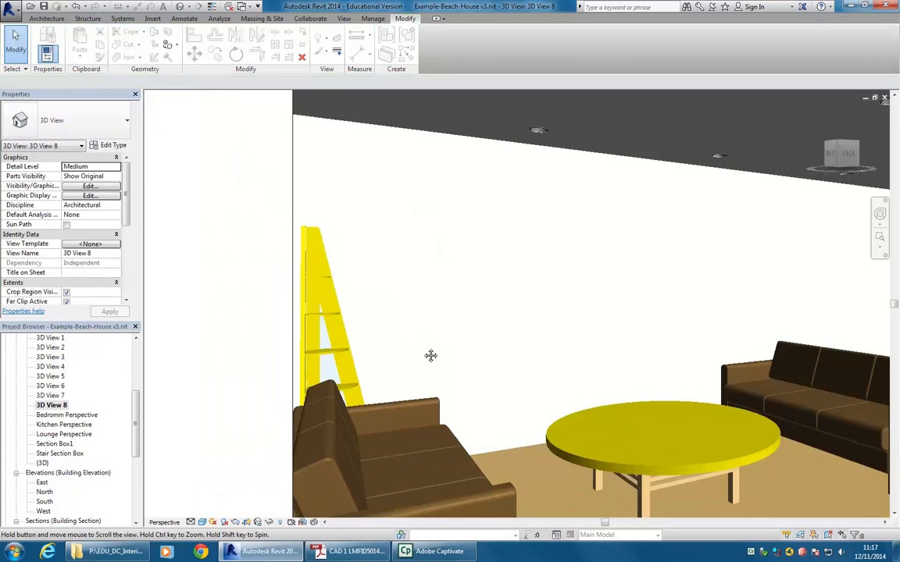
middle_click_drag(425, 320, 378, 316)
scroll(361, 313, "up", 1)
scroll(355, 314, "up", 1)
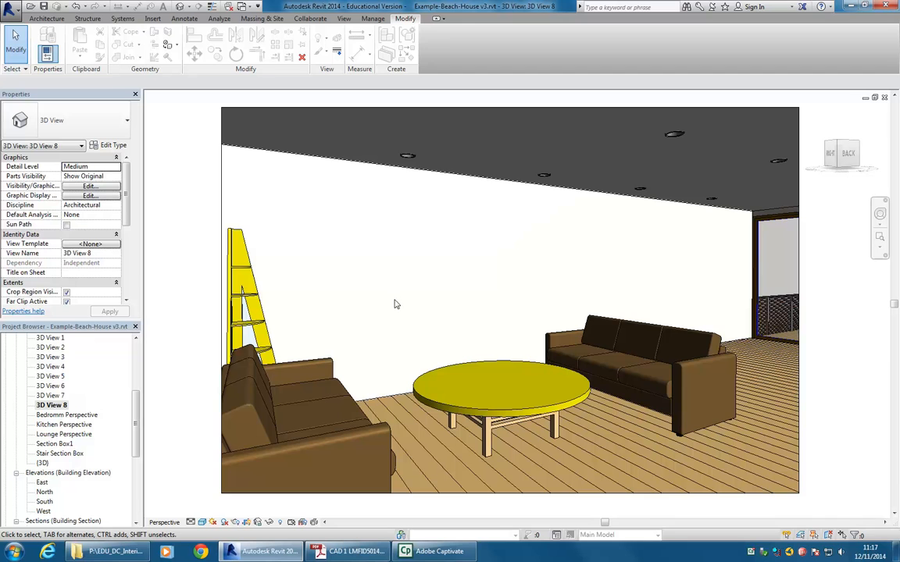
Open the project materials and select Plastic - Yellow, comparing its shading settings with those of Plastic - Dacor - Light Blue - Smooth.
left_click(373, 19)
left_click(44, 45)
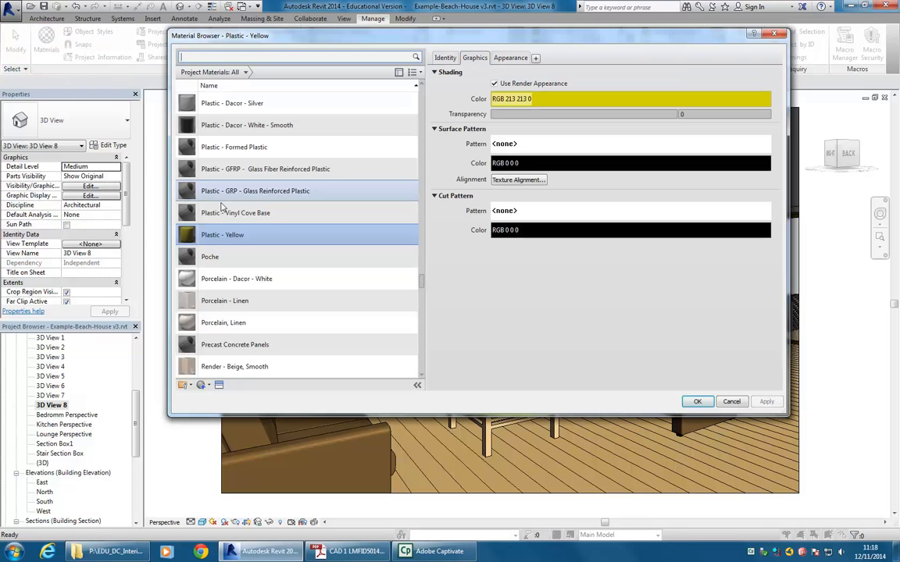
mouse_move(423, 284)
left_mouse_down()
mouse_move(418, 240)
mouse_move(424, 281)
left_mouse_up()
left_click(234, 274)
left_click(231, 296)
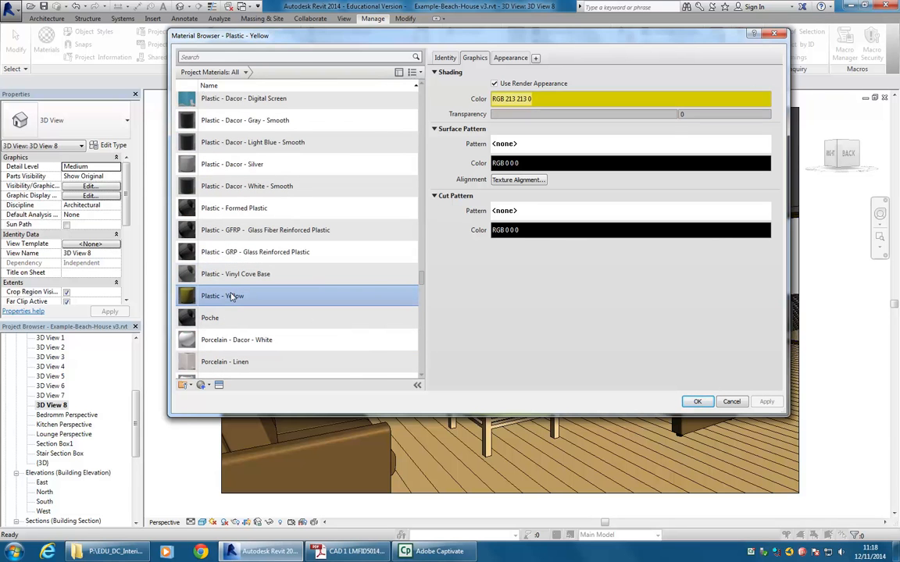
left_click(250, 142)
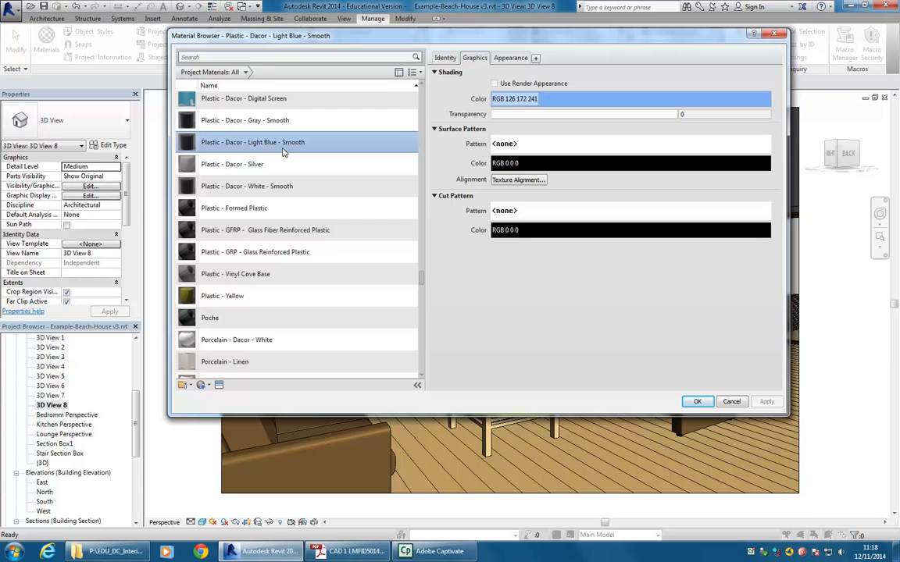
left_click(242, 299)
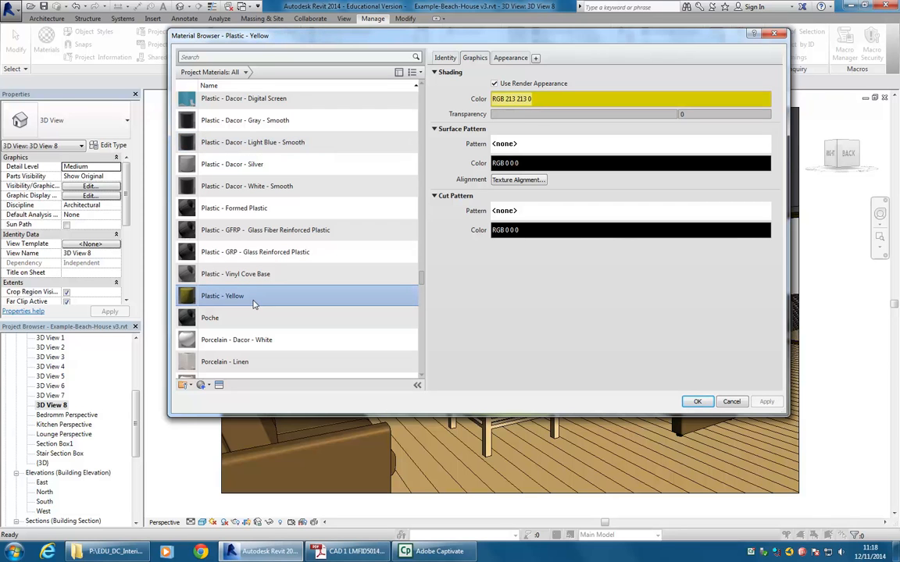
left_click(237, 108)
left_click(240, 301)
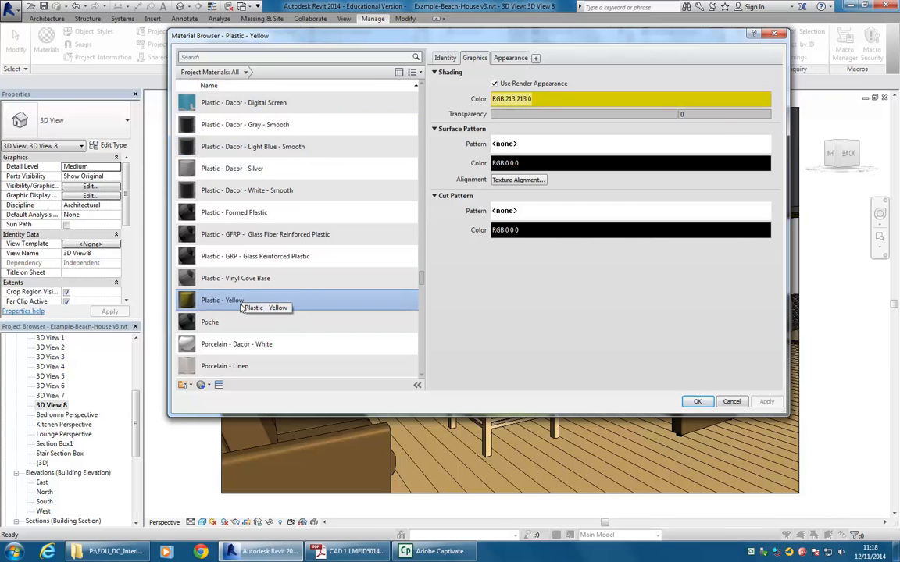
left_click(495, 84)
left_click(556, 100)
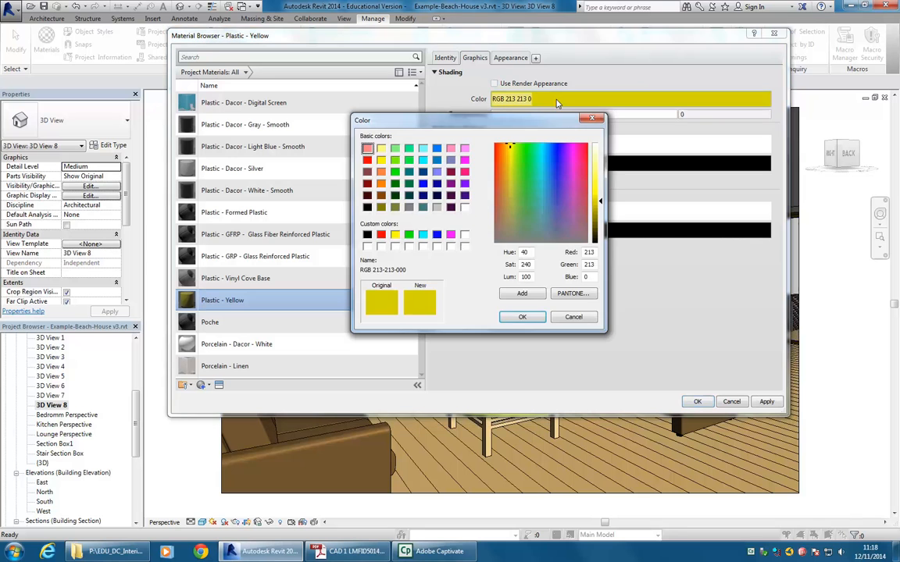
left_click(576, 317)
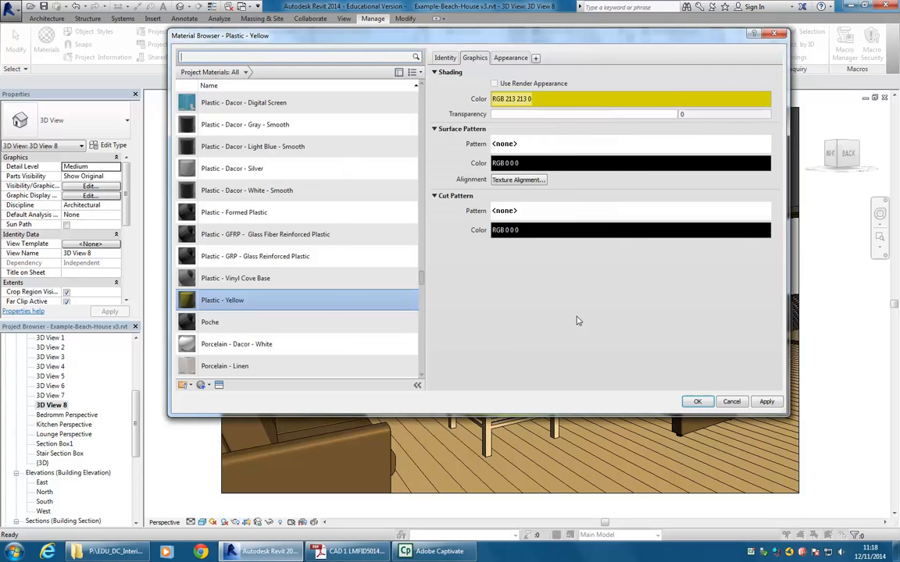
left_click(494, 83)
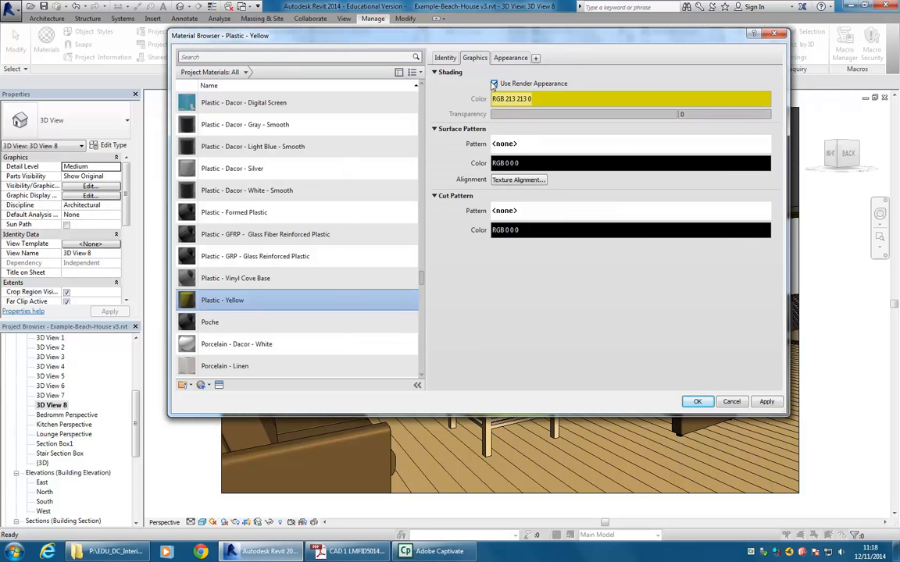
Lighten the appearance colour of Plastic - Yellow to RGB 255 255 179 and apply it to the project.
left_click(511, 58)
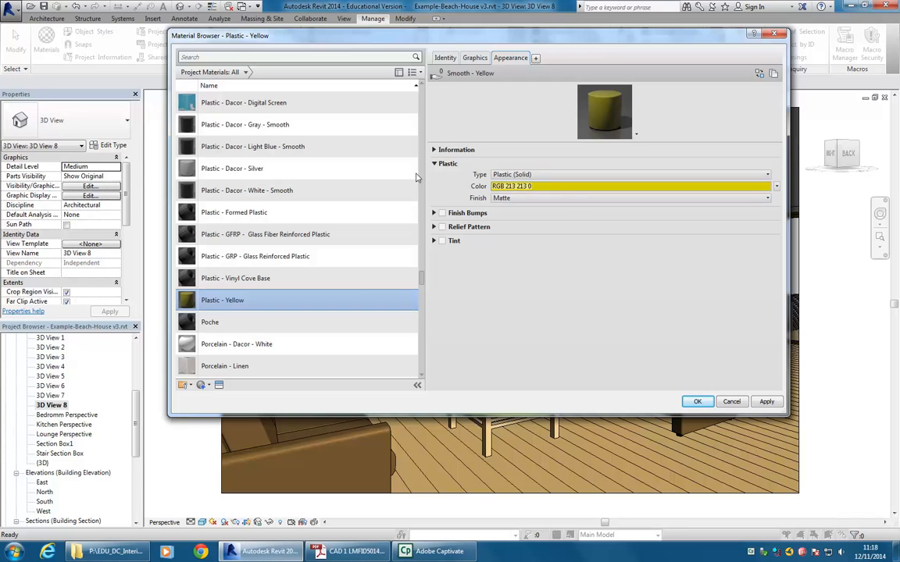
left_click(561, 188)
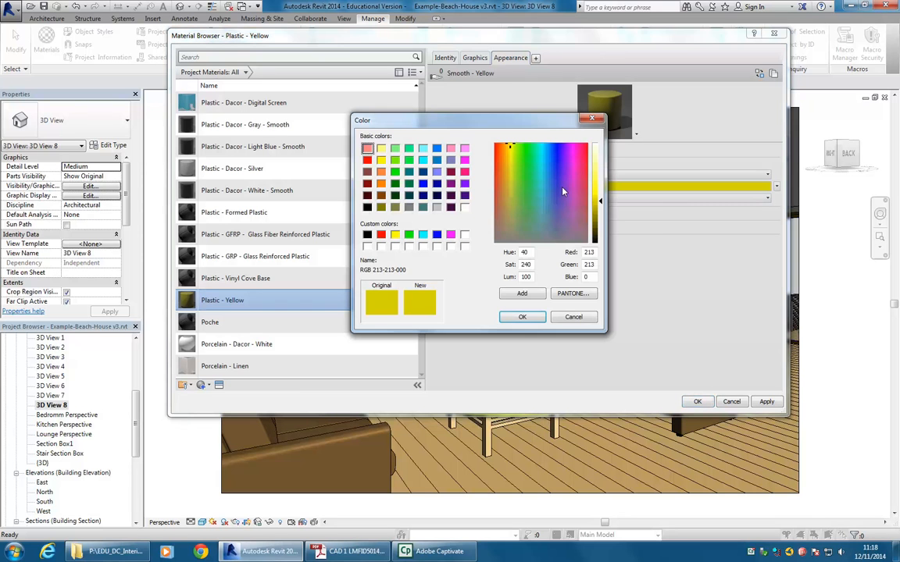
left_click_drag(601, 200, 602, 160)
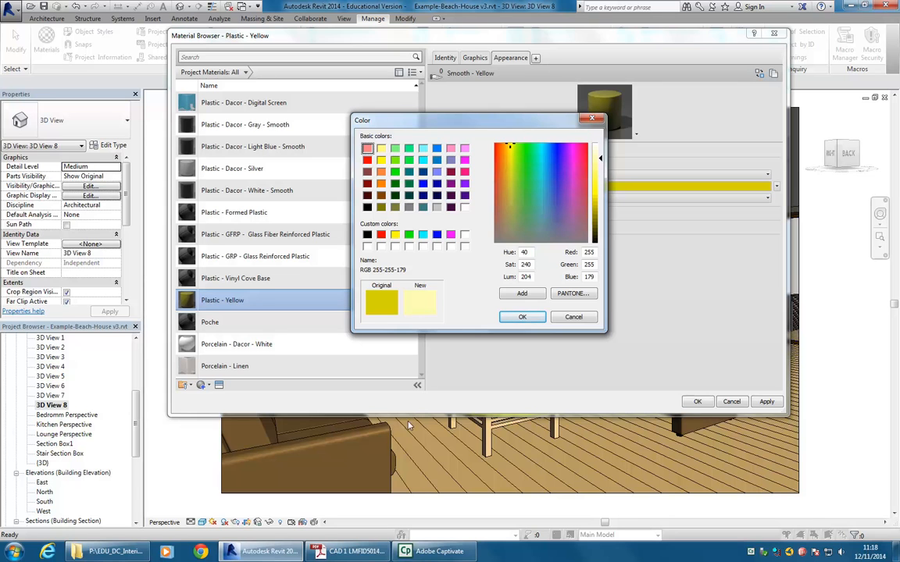
left_click(521, 319)
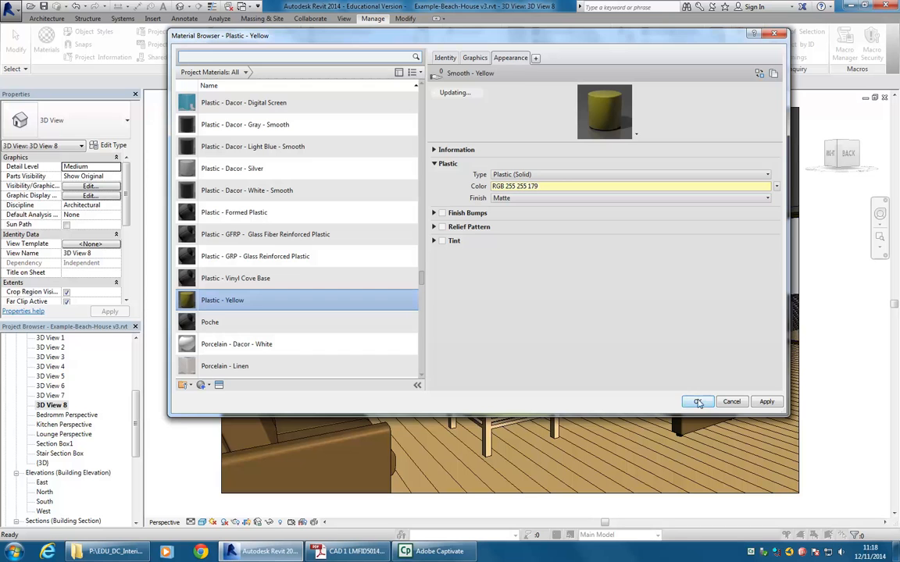
key("Return")
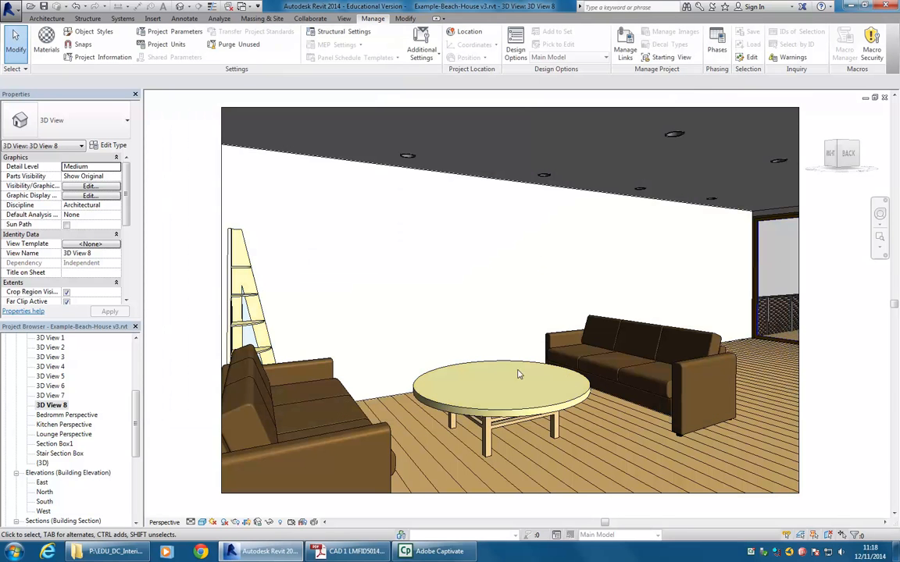
Select the triple-seat sofa beyond the round table and inspect its type properties for material parameters.
middle_click_drag(392, 245, 385, 251)
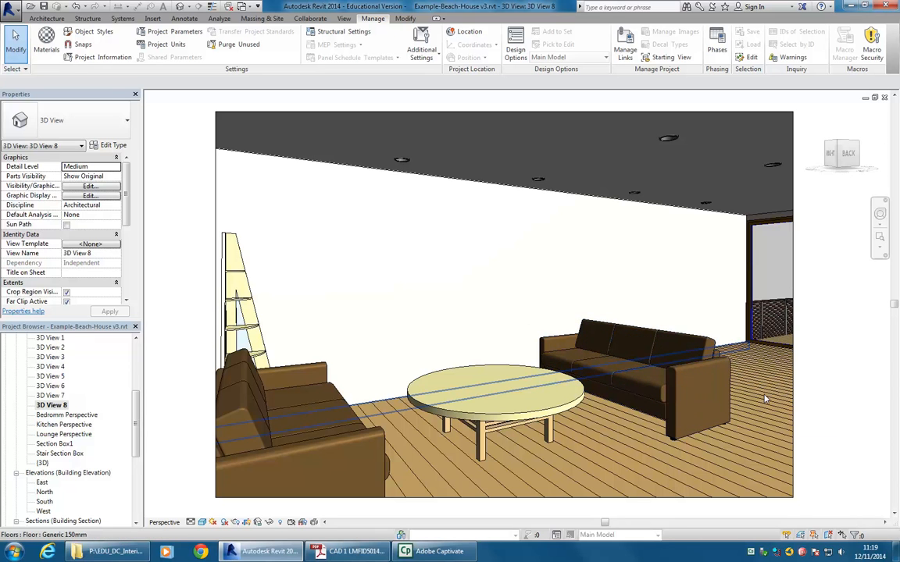
left_click(677, 379)
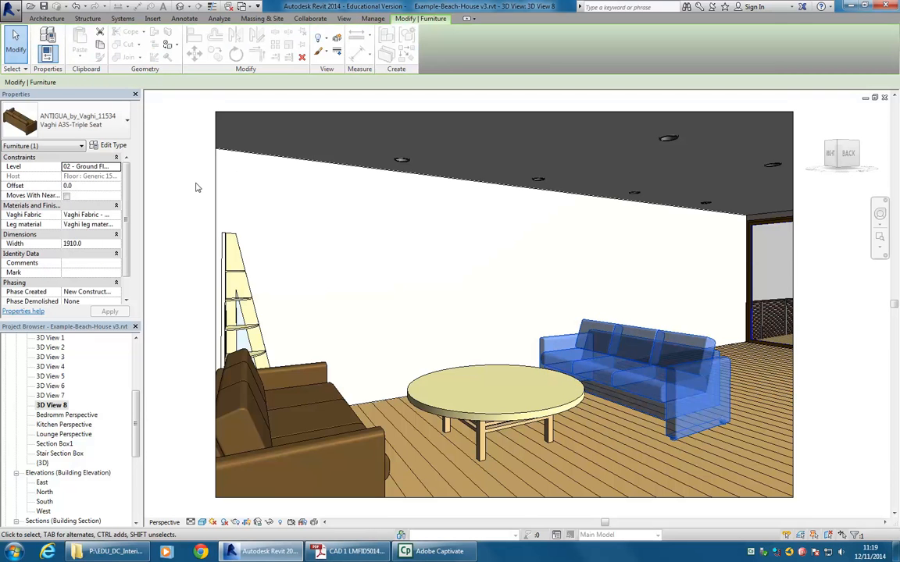
left_click(110, 146)
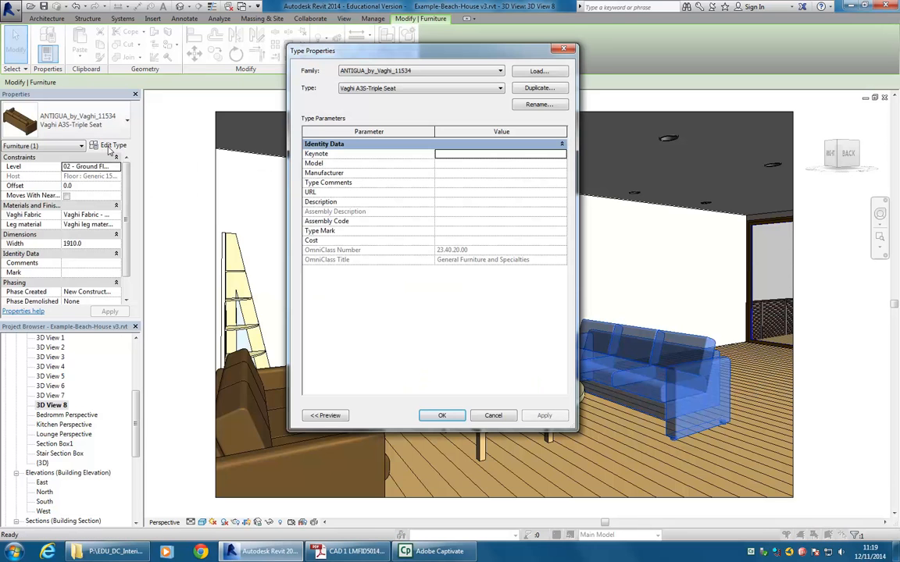
left_click(493, 415)
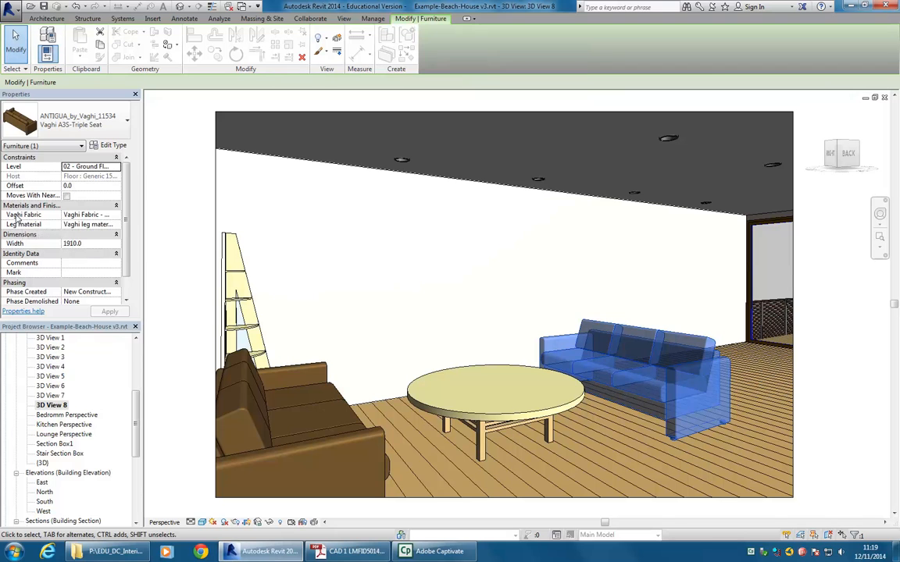
Open the material assigned to the selected sofa's Vaghi Fabric parameter and examine its appearance settings.
left_click(84, 215)
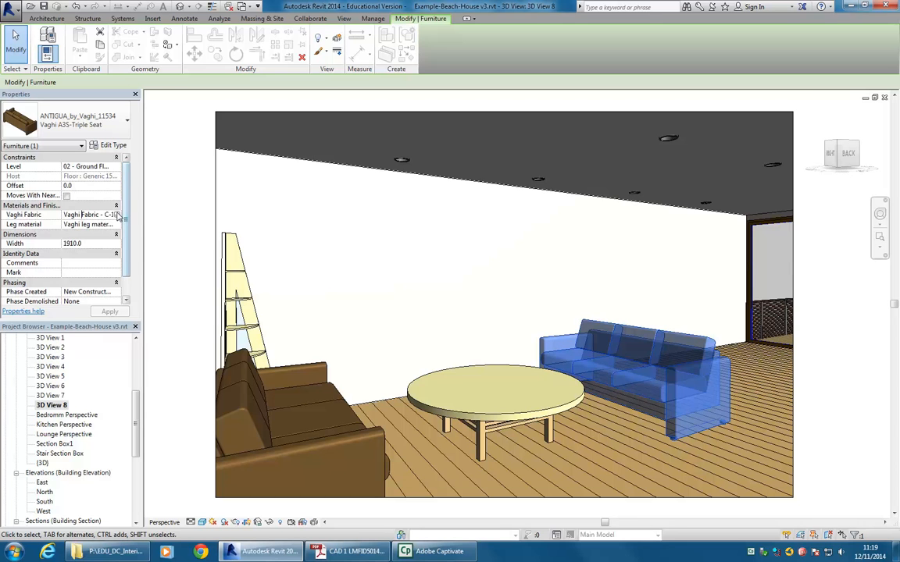
left_click(115, 215)
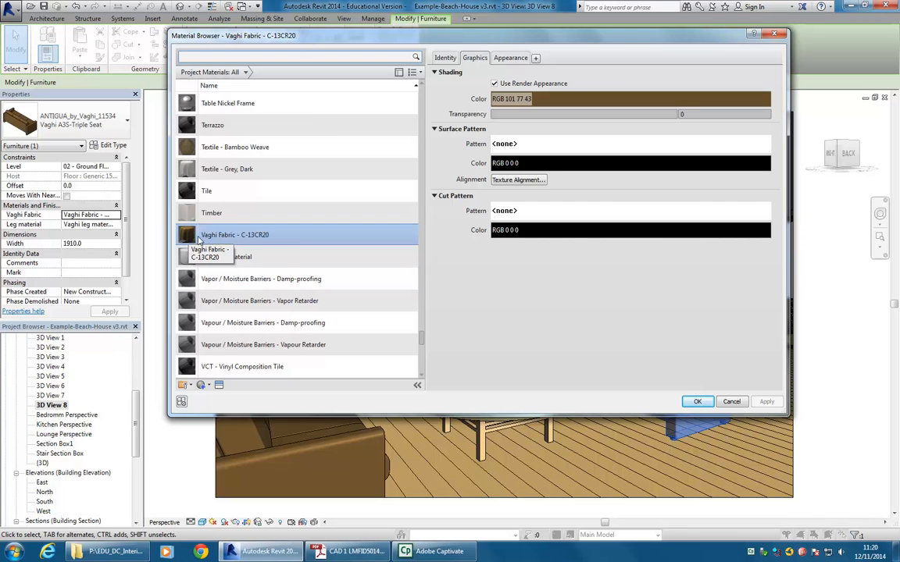
left_click(510, 58)
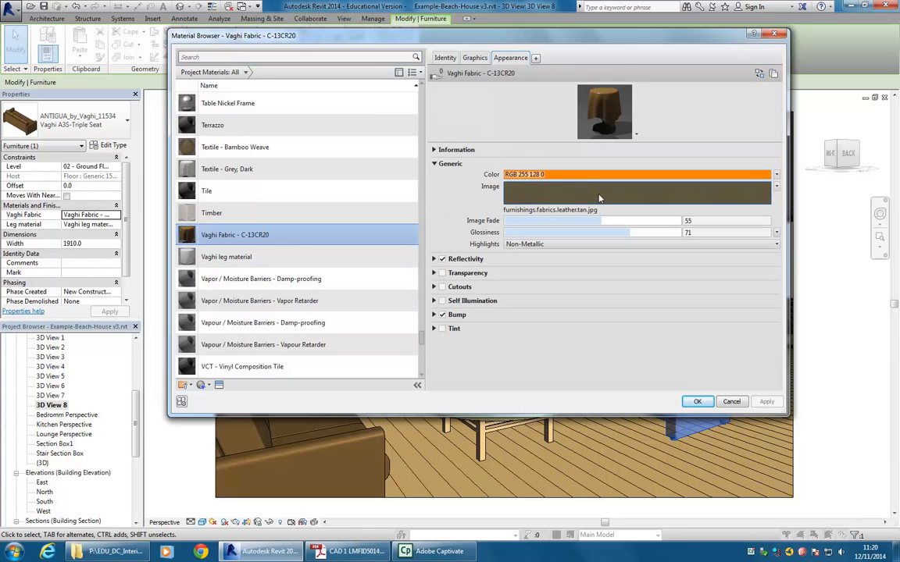
Replace the appearance asset of the Vaghi Fabric - C-13CR20 material with Plaid 4 from the Appearance Library's Fabric category.
mouse_move(599, 199)
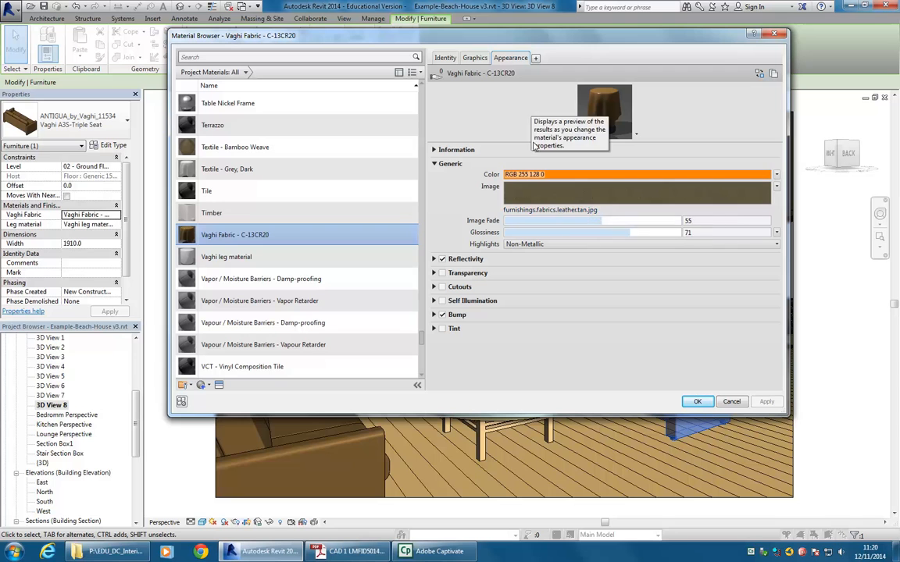
right_click(510, 59)
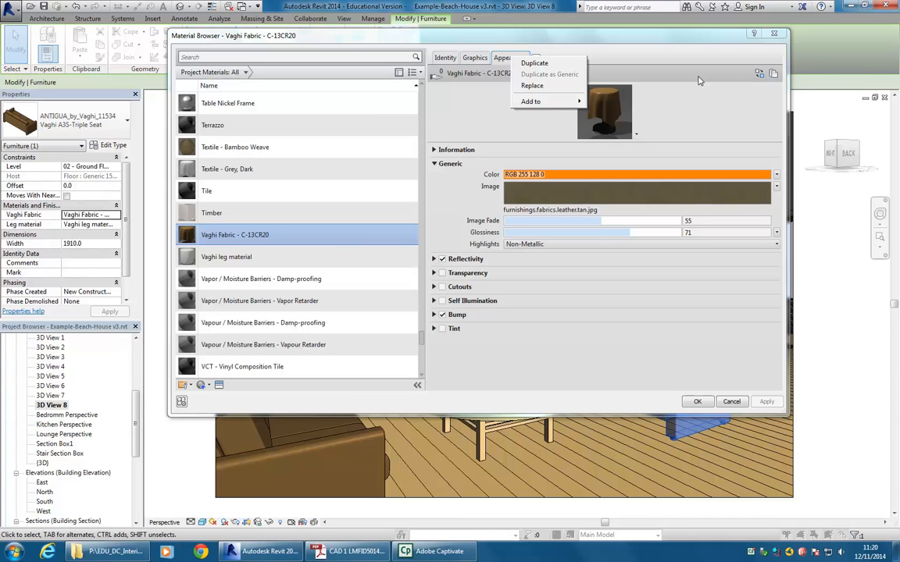
left_click(671, 86)
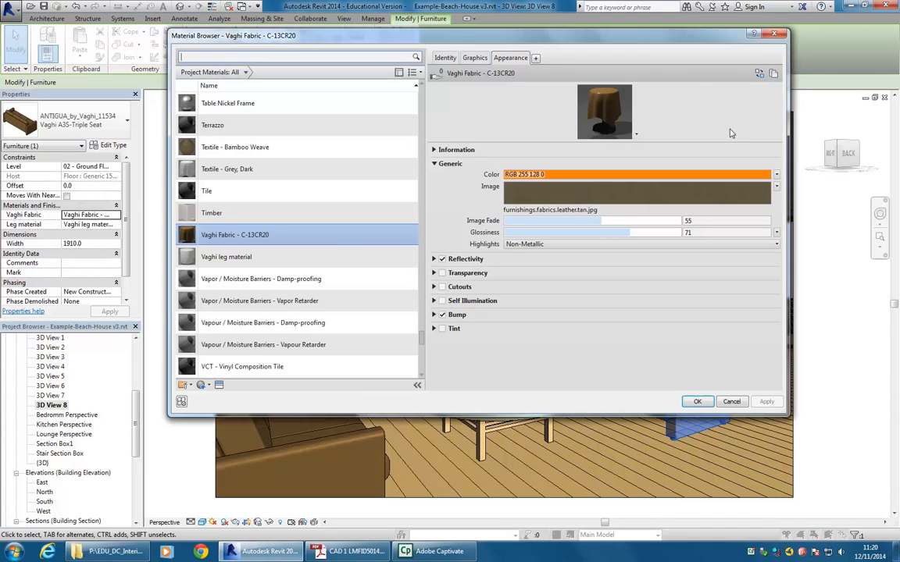
left_click(759, 76)
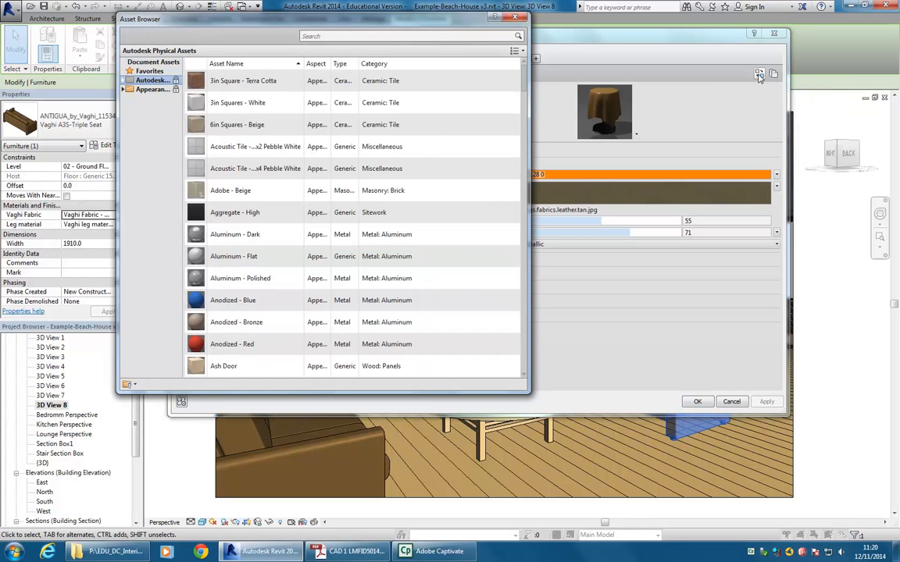
left_click(146, 90)
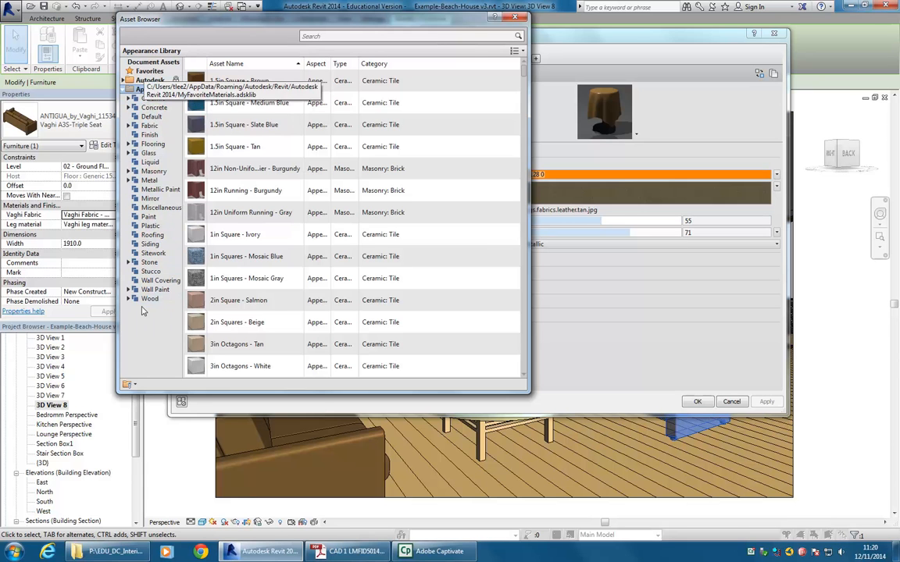
left_click(145, 127)
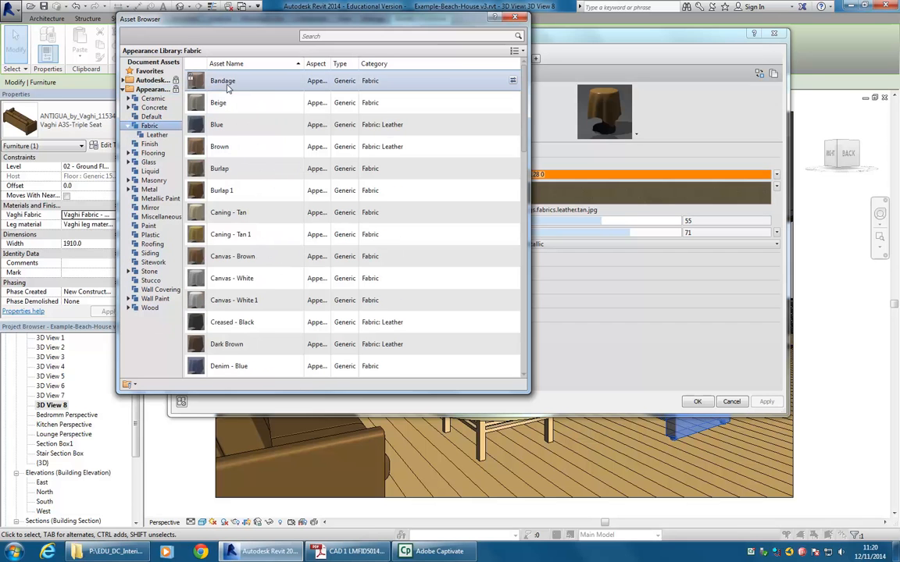
scroll(226, 169, "down", 6)
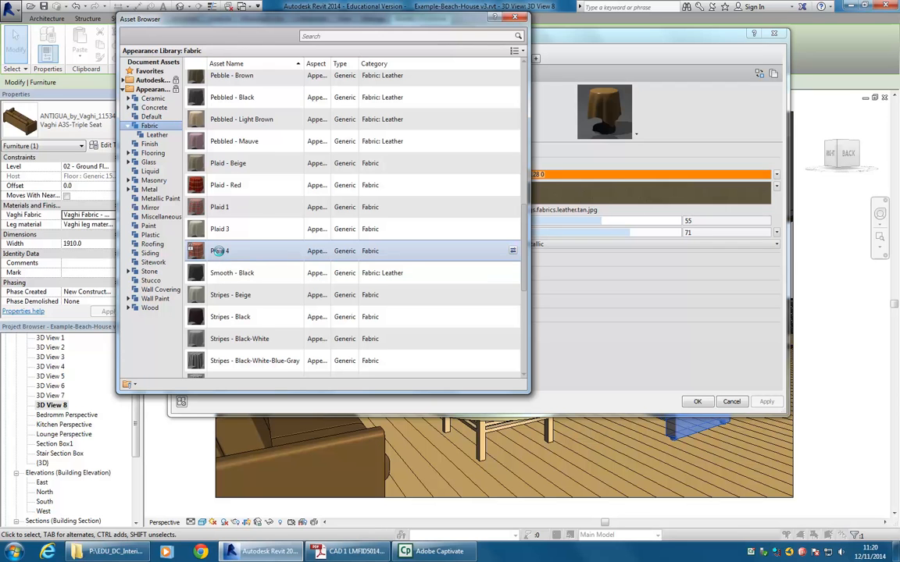
double_click(221, 254)
left_click(515, 17)
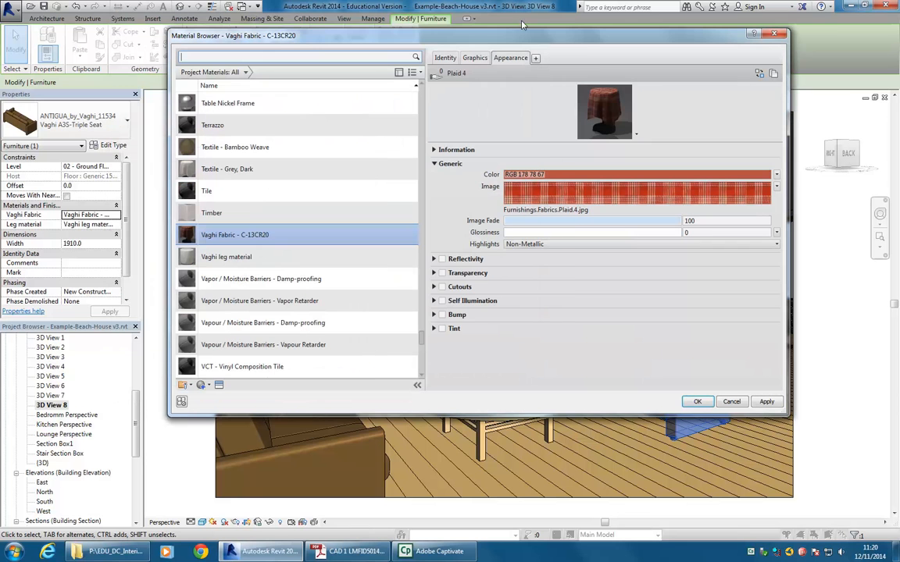
Open the source image selection for the Plaid 4 texture and enlarge the file dialog to browse the Mats images.
mouse_move(588, 199)
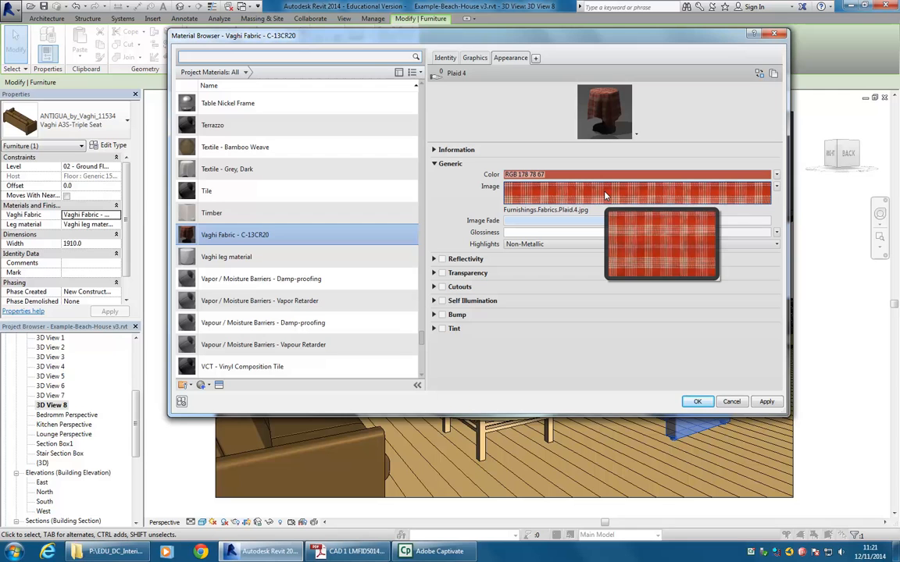
left_click(567, 195)
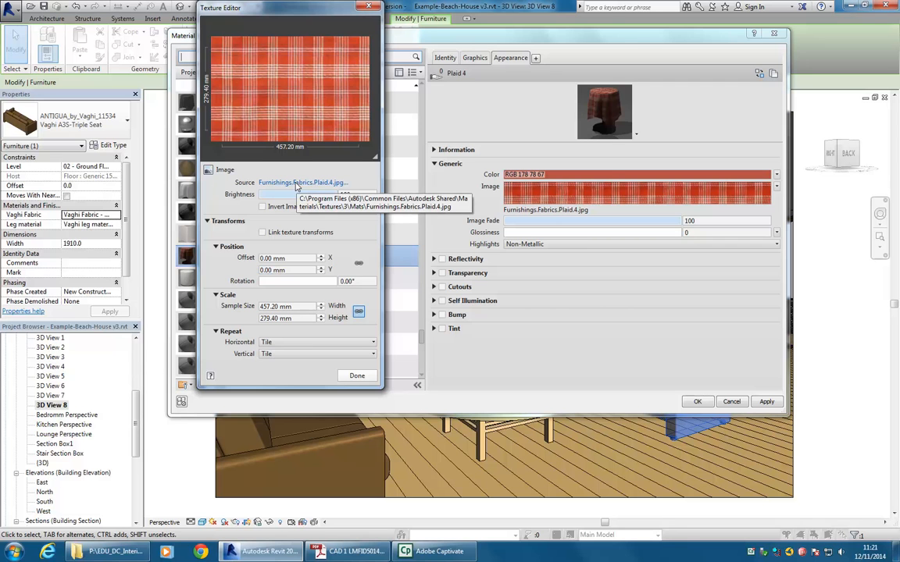
left_click(296, 184)
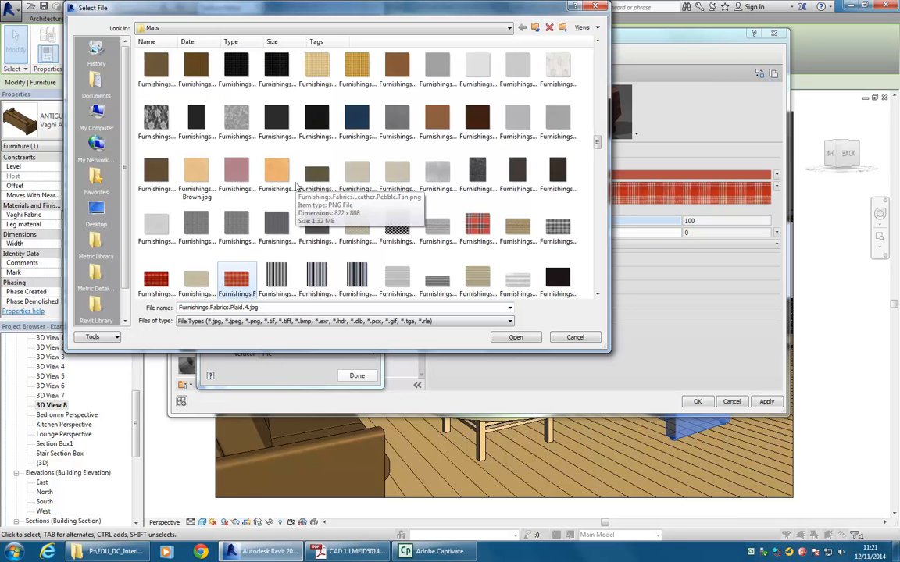
left_click_drag(601, 346, 756, 450)
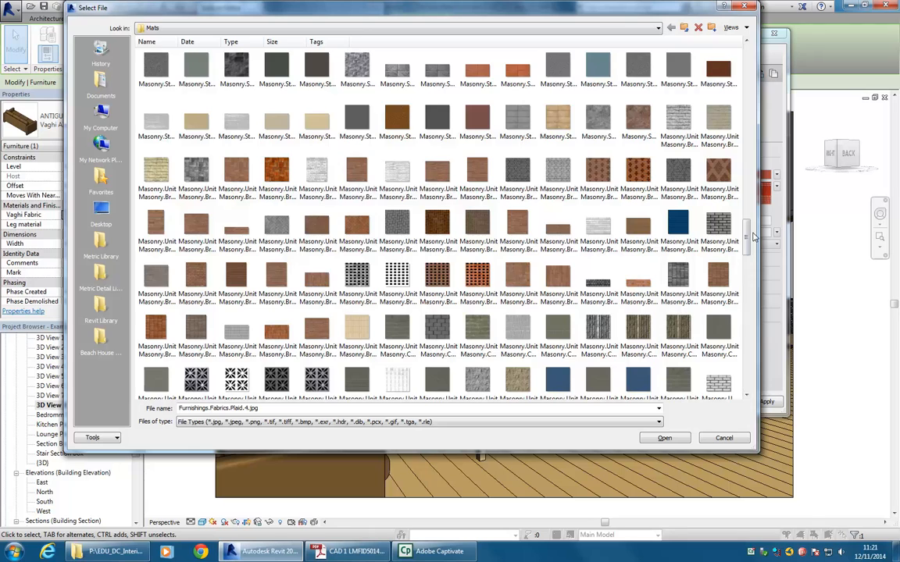
left_click_drag(747, 235, 737, 186)
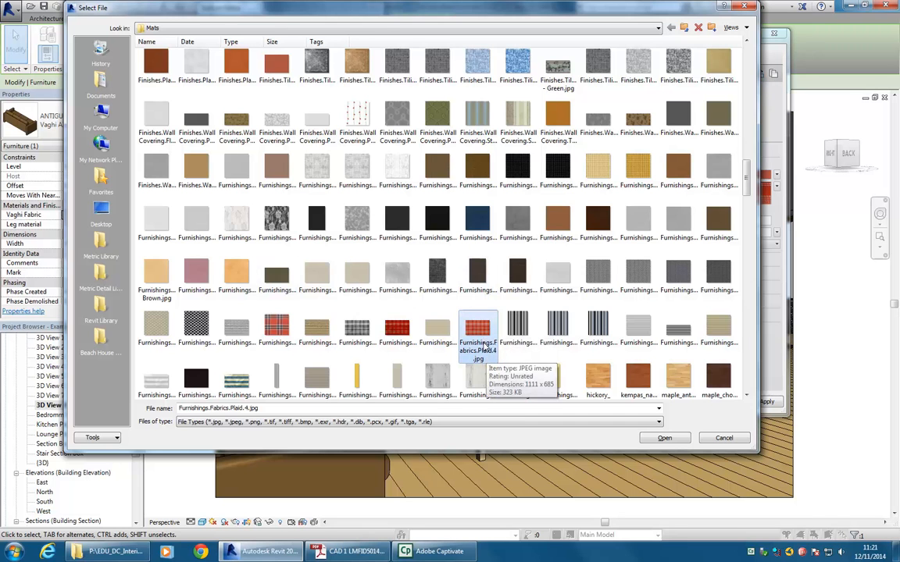
Go to the Material Images folder inside EDU_DC_InteriorDesign on the StudentResources (P:) drive.
left_click(384, 29)
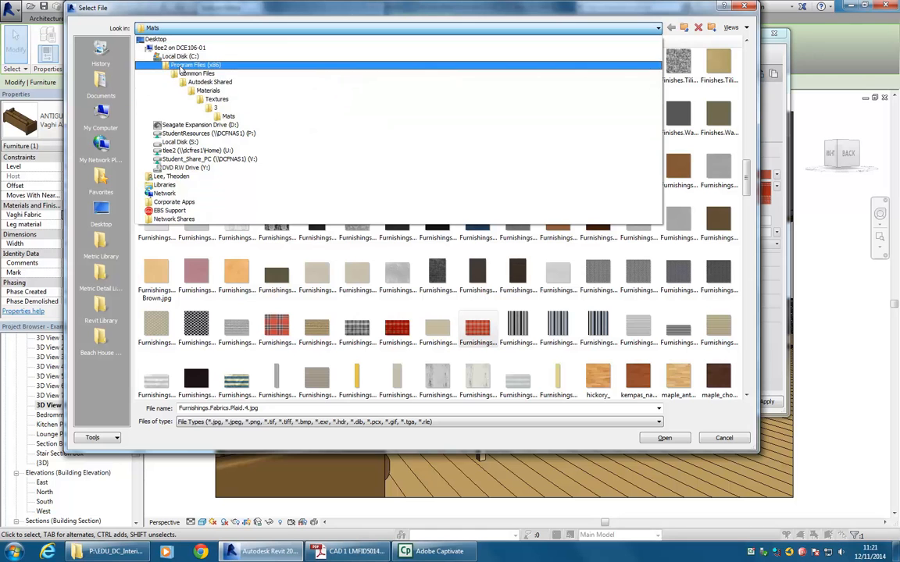
left_click(245, 135)
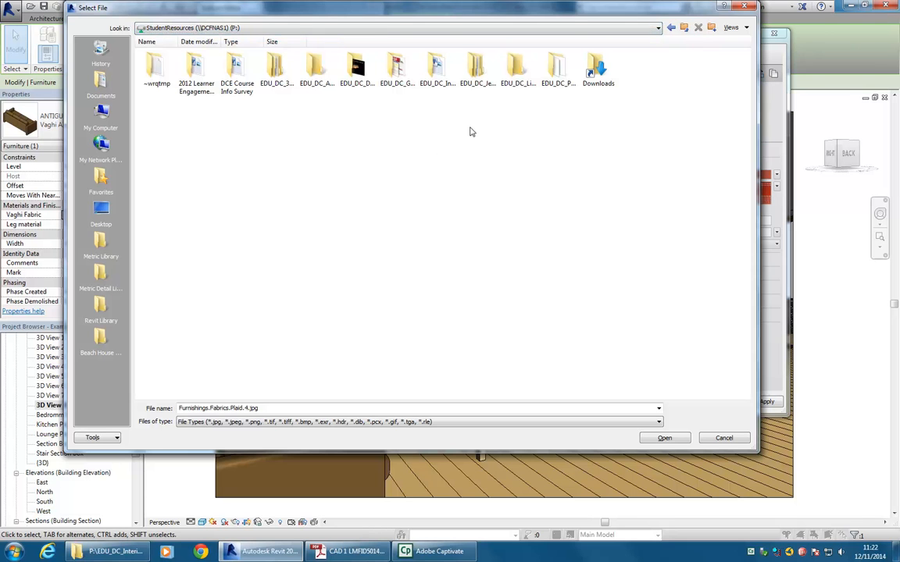
double_click(438, 71)
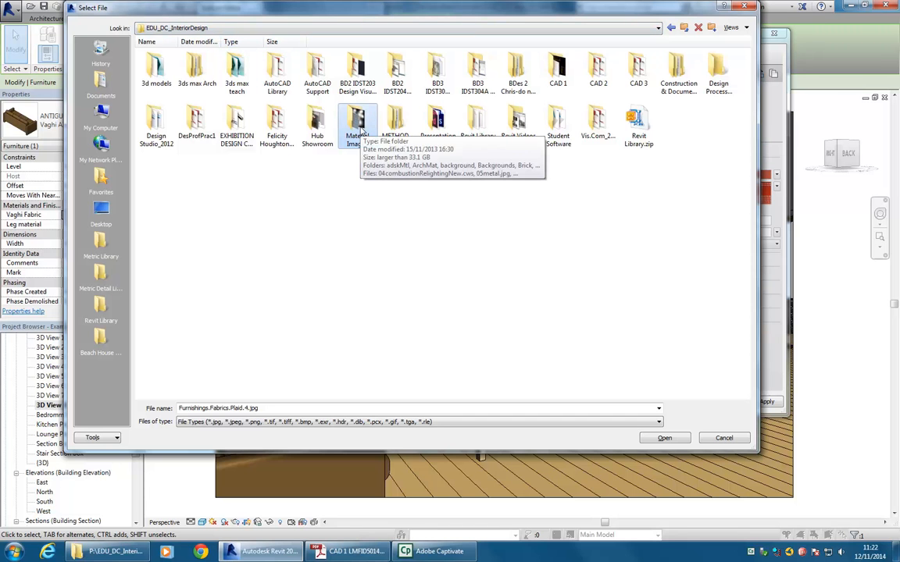
double_click(359, 127)
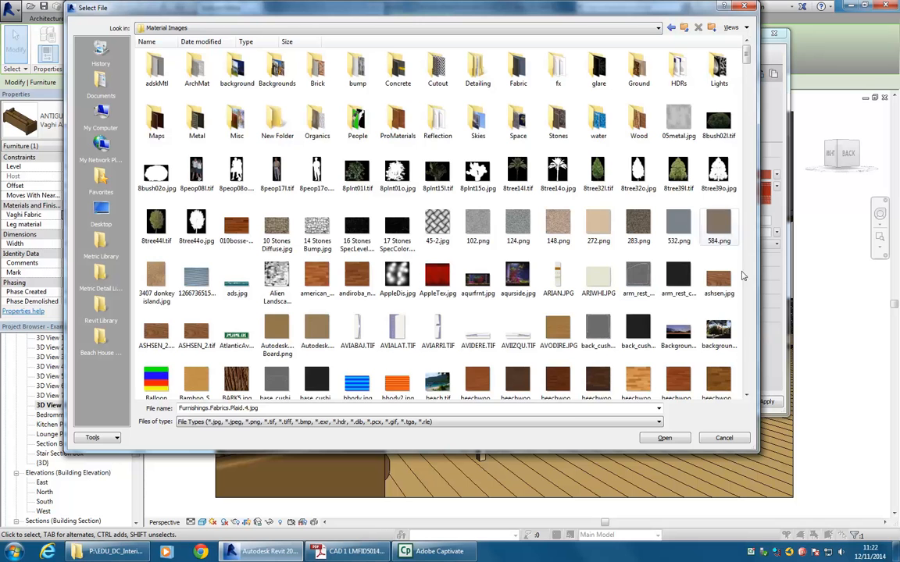
Look through the Material Images folder and its Fabric subfolder for a suitable replacement texture.
scroll(748, 344, "down", 5)
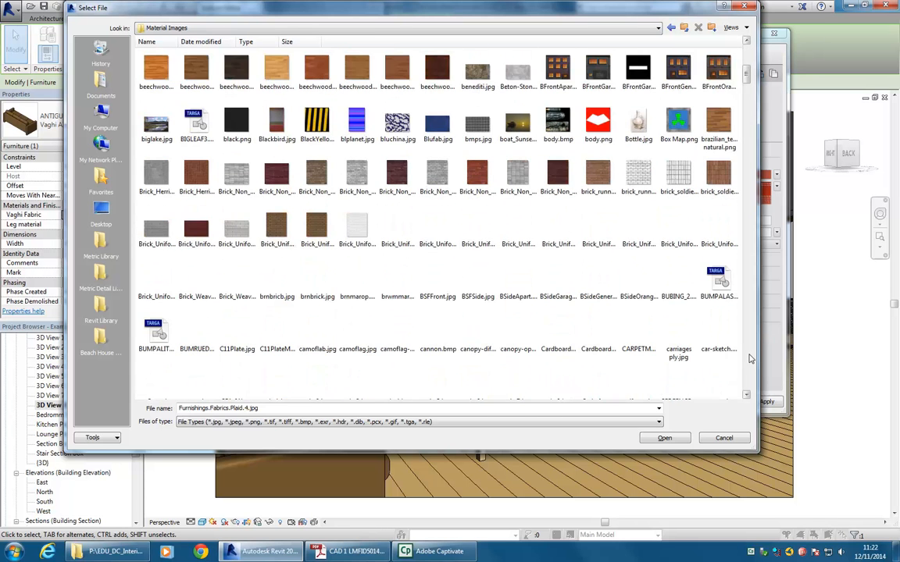
scroll(748, 358, "down", 5)
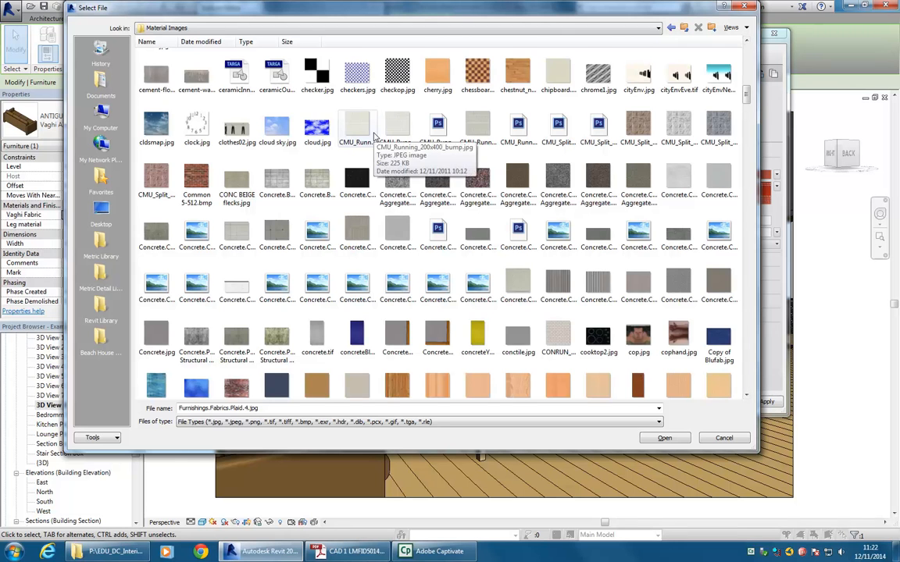
scroll(492, 244, "down", 3)
scroll(492, 244, "down", 3)
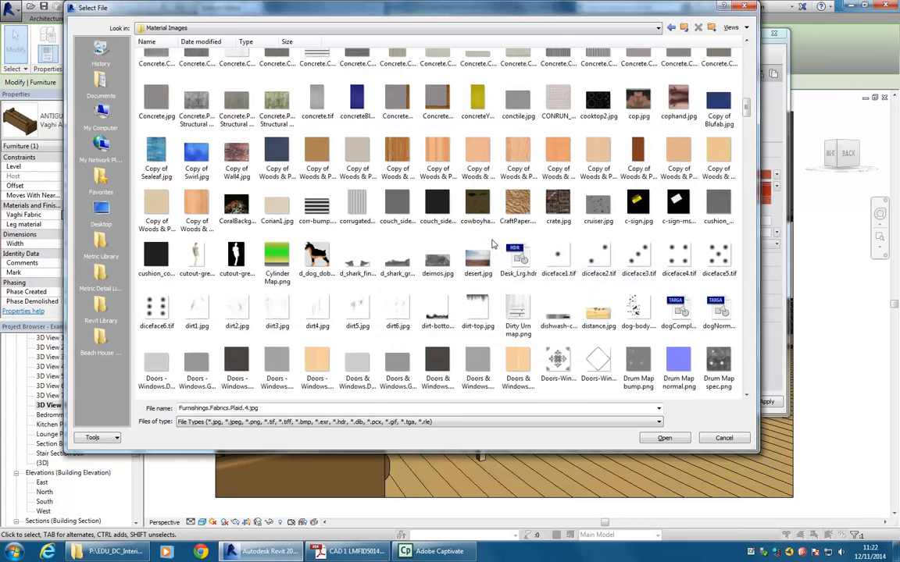
scroll(492, 244, "down", 5)
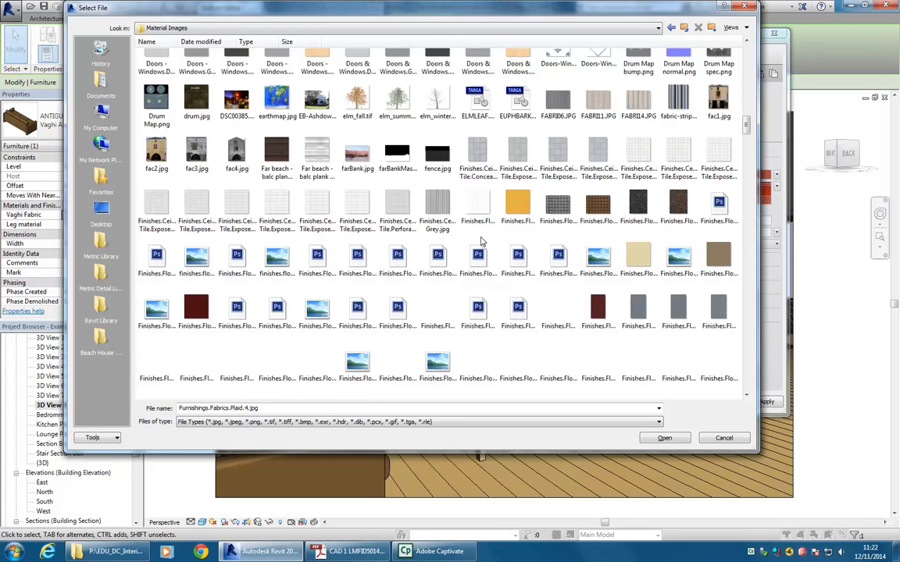
scroll(482, 242, "down", 2)
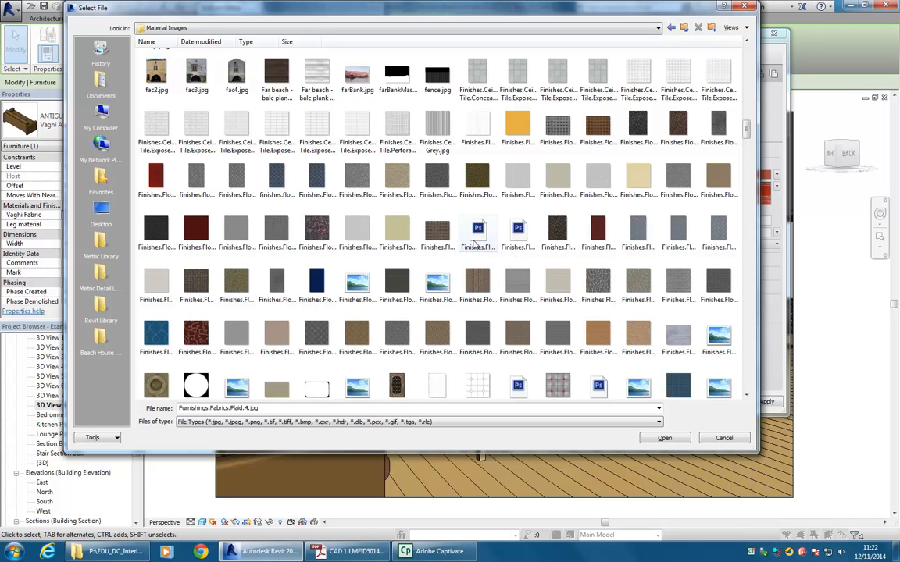
scroll(379, 273, "down", 3)
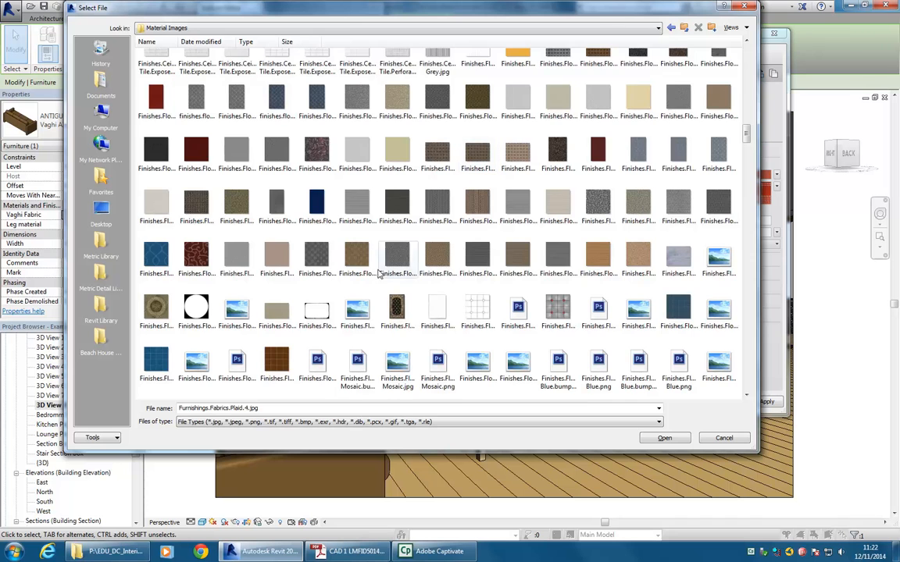
scroll(379, 273, "down", 5)
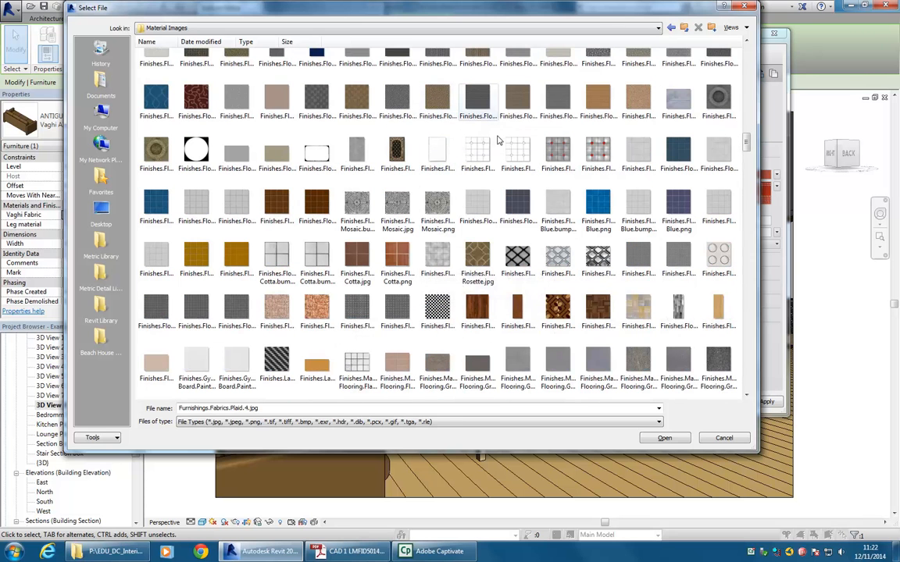
scroll(578, 280, "up", 10)
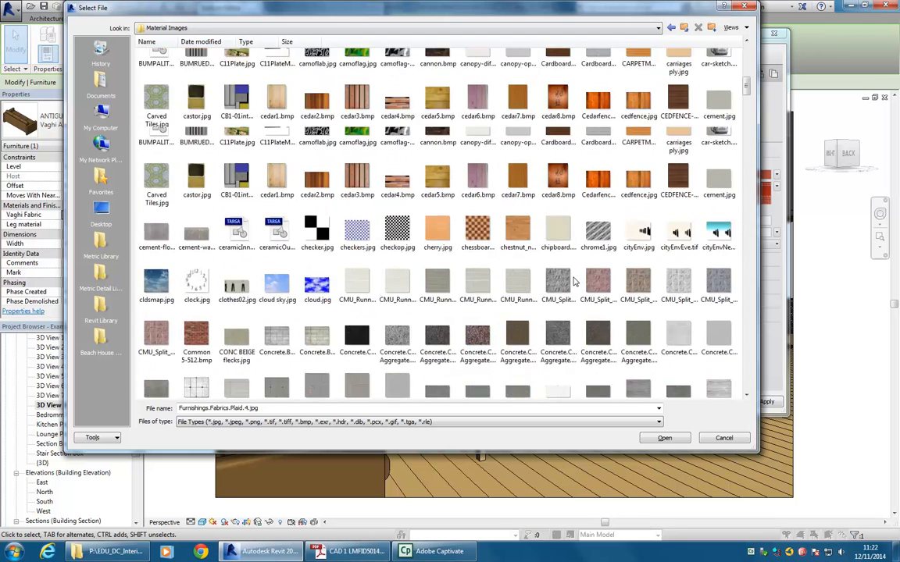
scroll(574, 279, "up", 10)
double_click(512, 75)
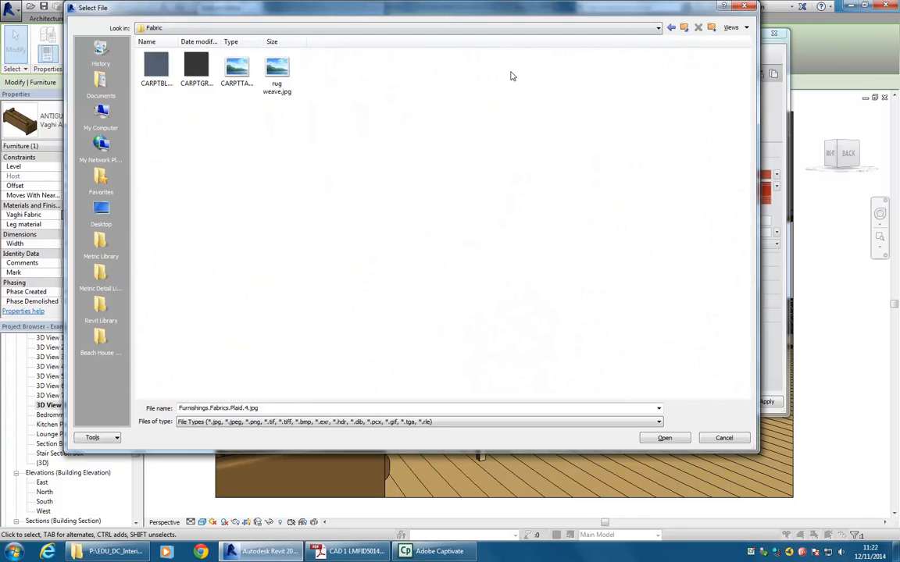
left_click(682, 28)
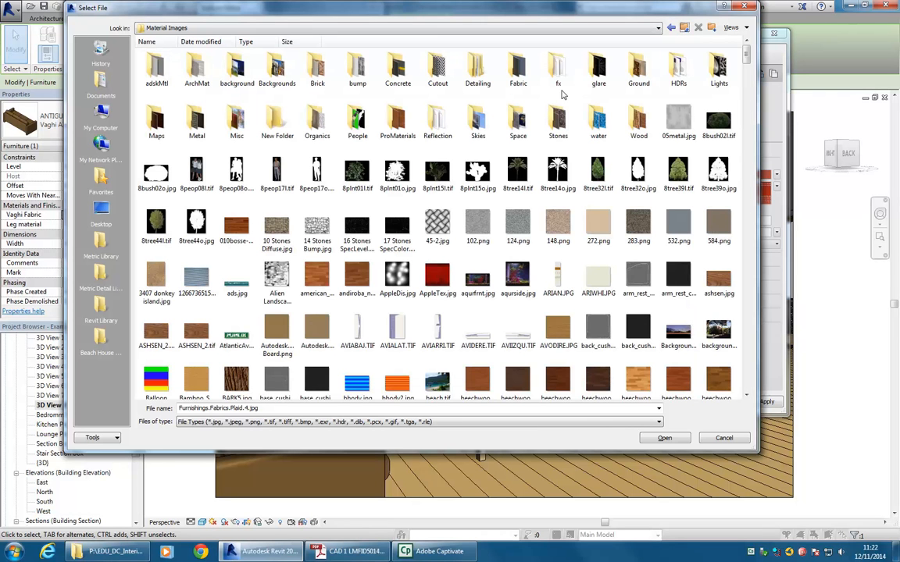
Look further through the Material Images folder for the Finishes.Flooring texture images.
left_click(437, 275)
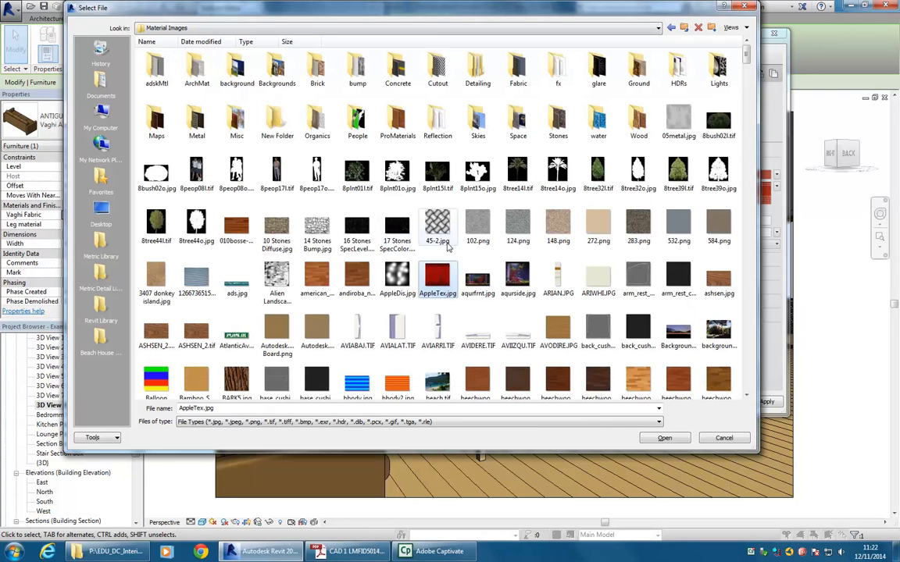
scroll(447, 248, "down", 5)
scroll(447, 248, "down", 5)
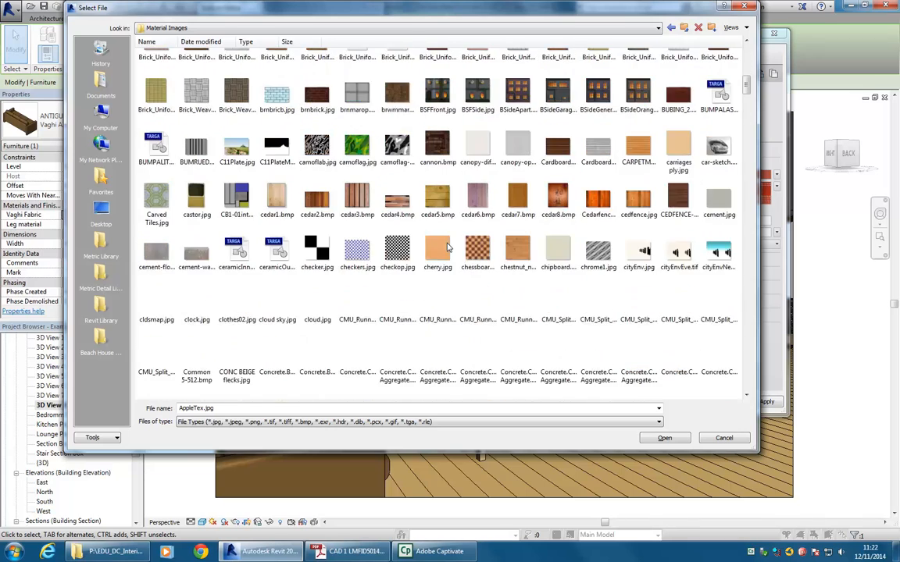
scroll(447, 248, "down", 5)
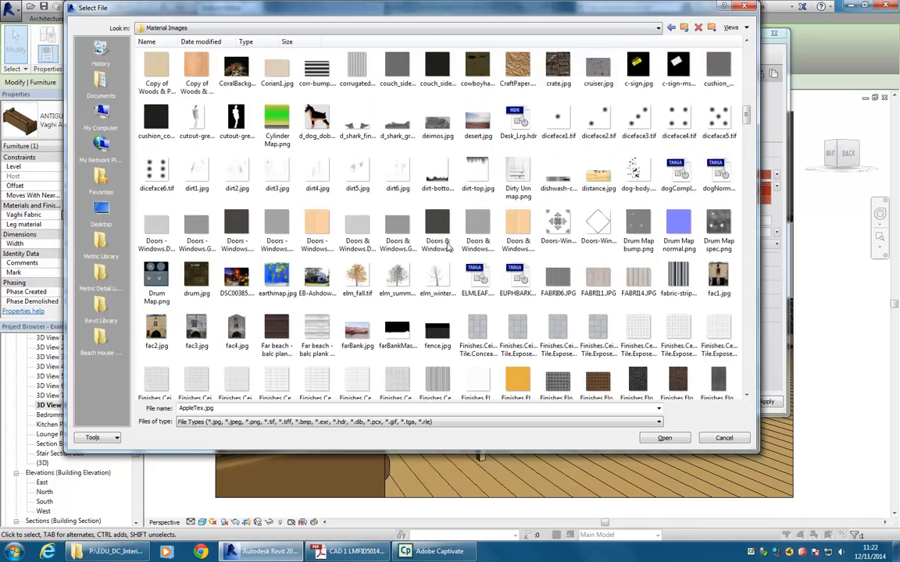
scroll(447, 247, "down", 5)
scroll(447, 248, "down", 3)
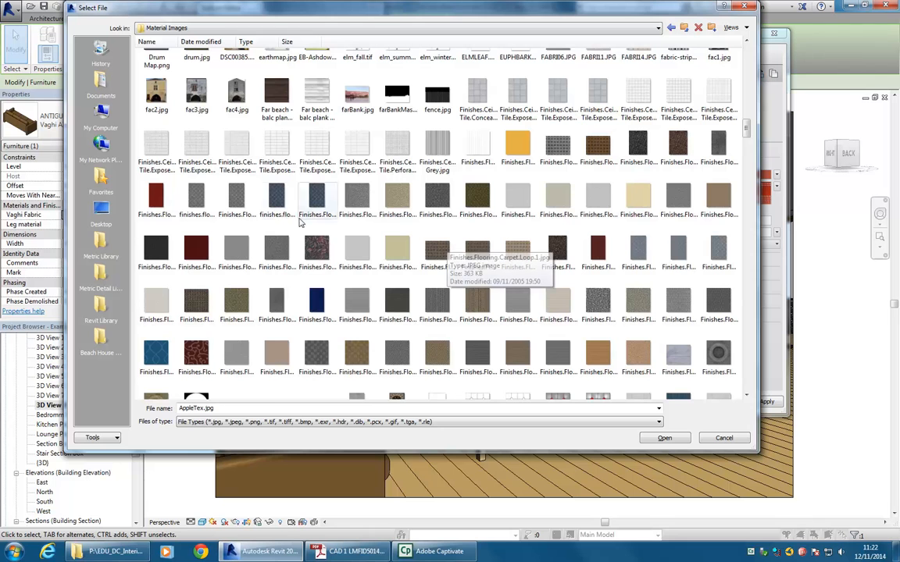
Compare the Finishes.Flooring.Carpet images, including the beige, Berber, dark gray and floral ones, as candidate sofa textures.
left_click(248, 211)
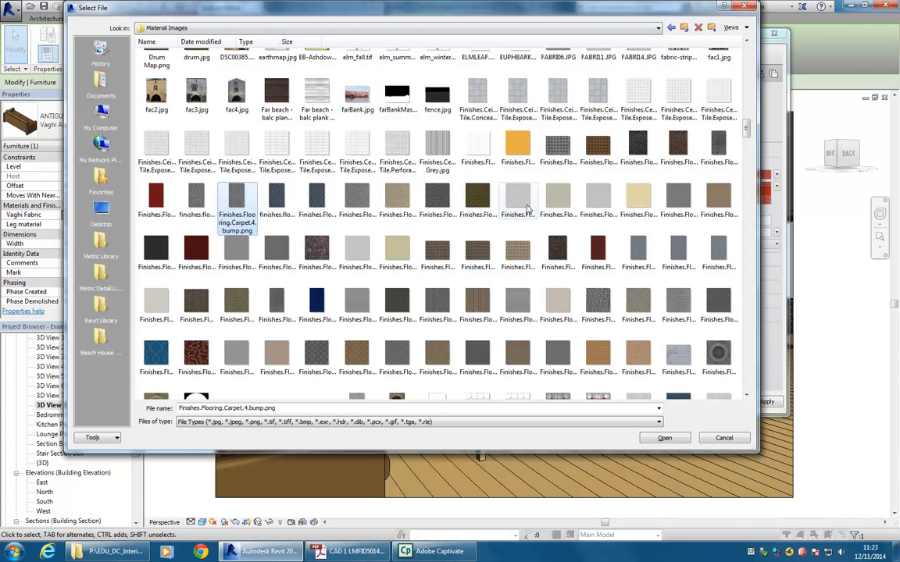
left_click(519, 205)
left_click(568, 205)
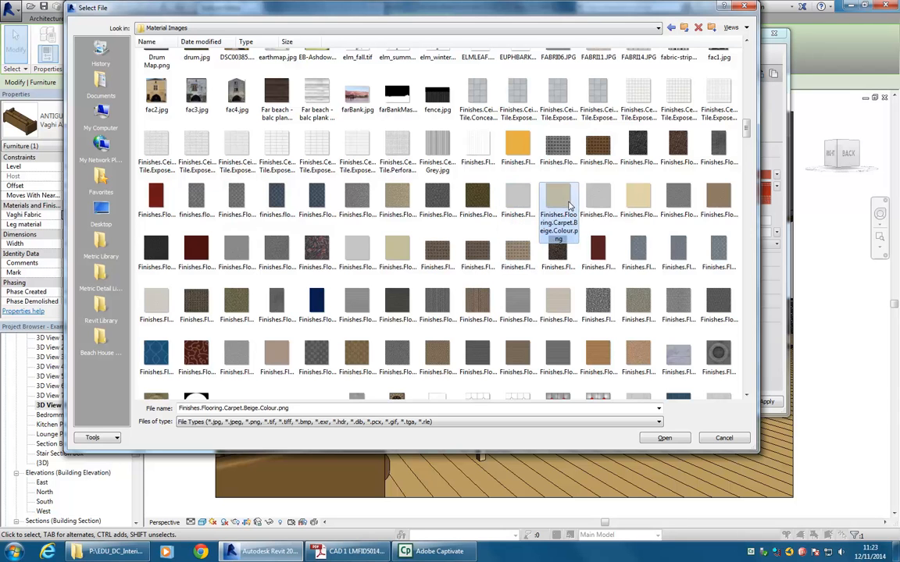
left_click(720, 200)
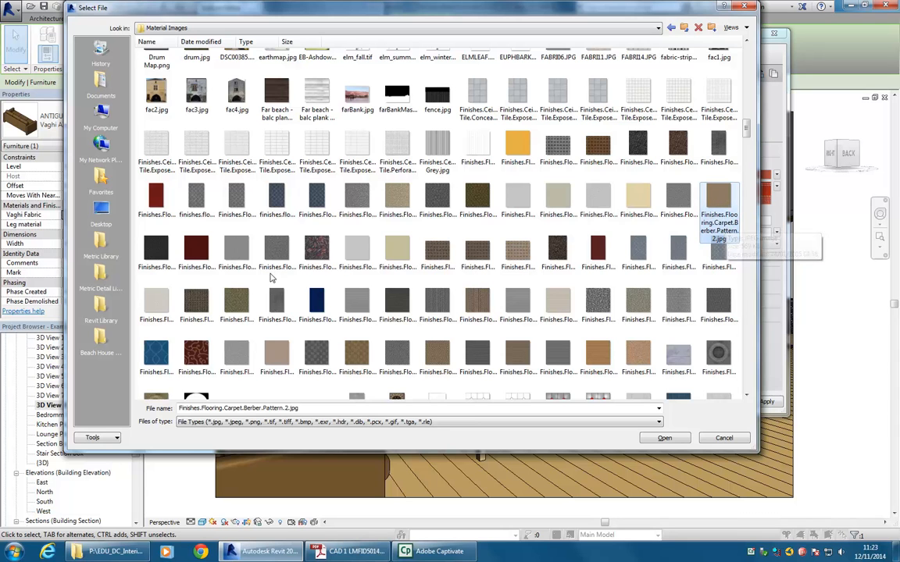
left_click(193, 251)
left_click(234, 252)
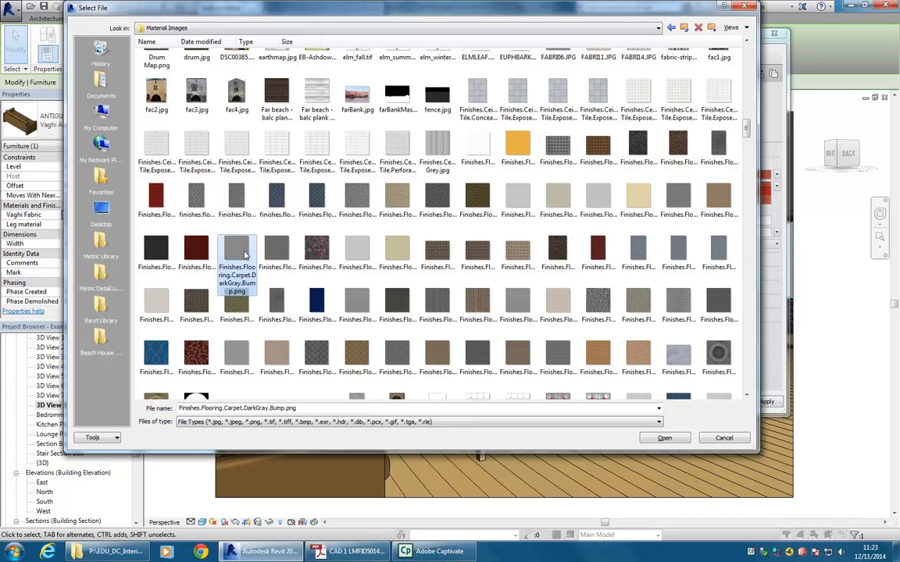
left_click(267, 258)
left_click(316, 250)
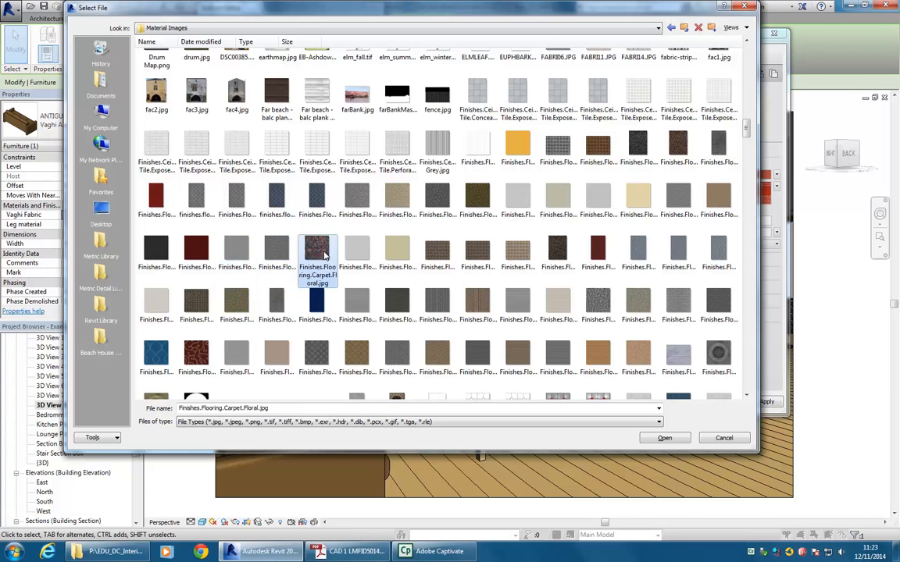
Pick Finishes.Flooring.Carpet.Loop.6.jpg and inspect it at full size in Windows Photo Viewer, closing the viewer when done.
scroll(320, 258, "down", 1)
left_click(201, 224)
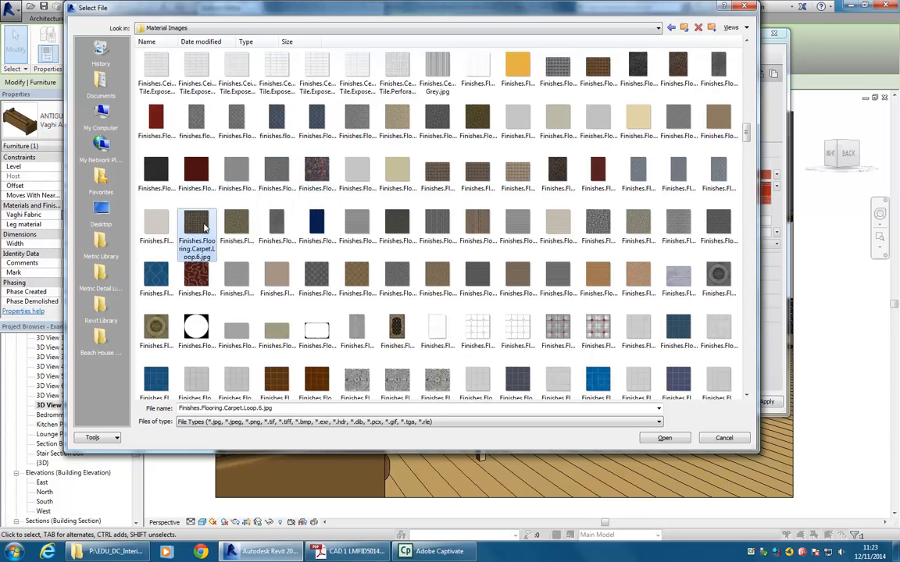
left_click(223, 227)
left_click(186, 207)
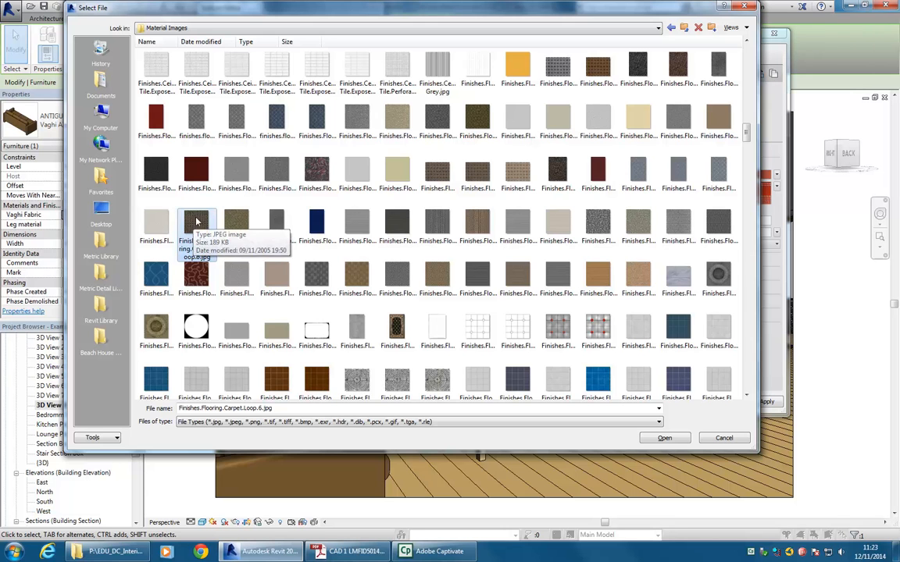
right_click(196, 222)
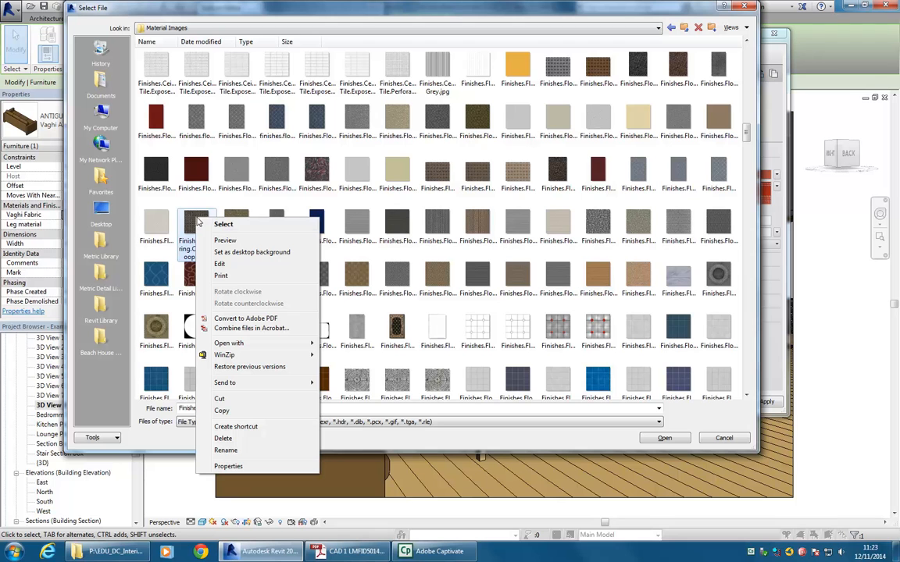
mouse_move(234, 342)
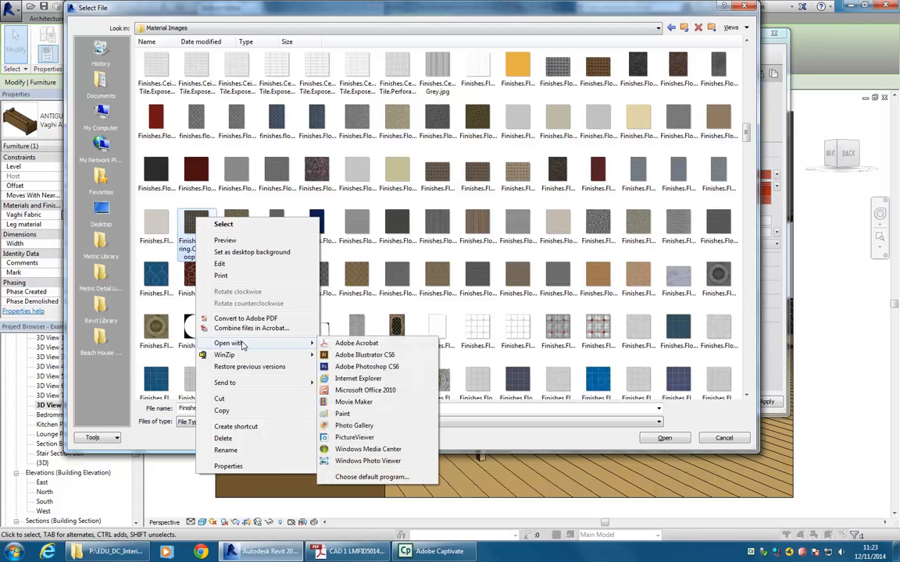
left_click(393, 462)
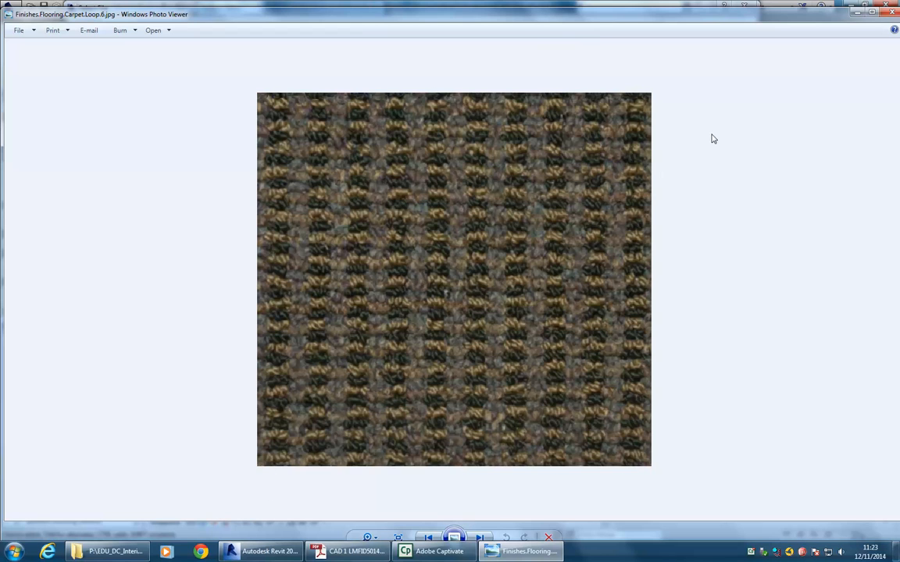
left_click(891, 11)
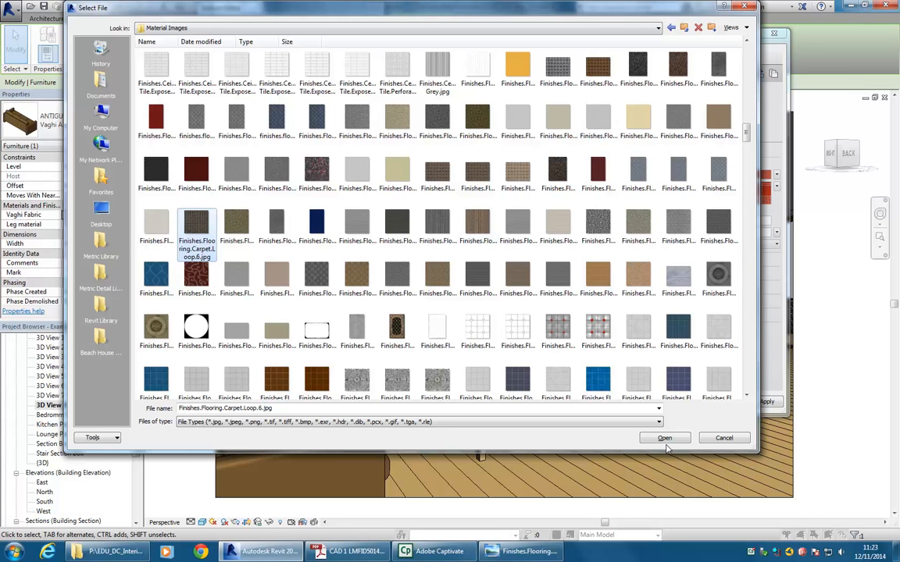
Load Finishes.Flooring.Carpet.Loop.6.jpg as the texture's source image, review its sample width and height, and finish editing the texture.
double_click(191, 222)
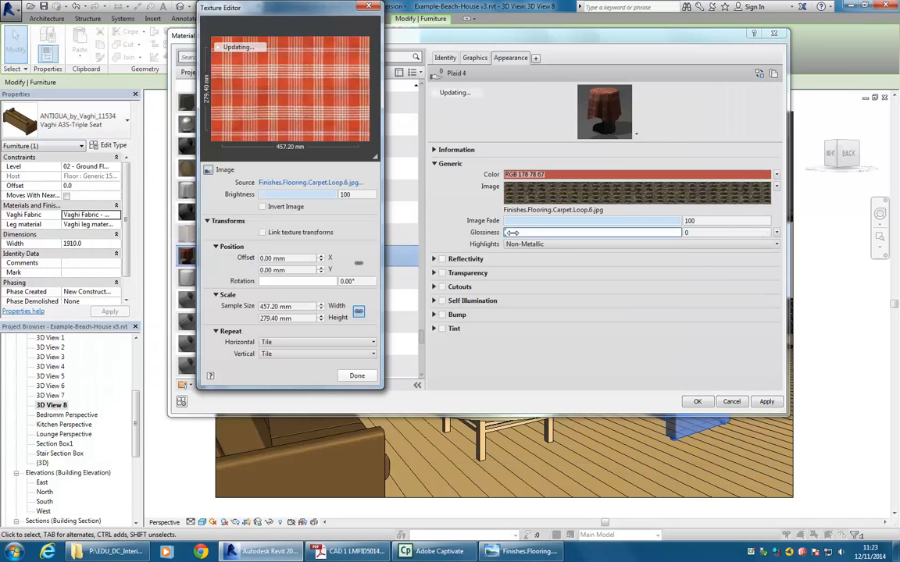
left_click(285, 306)
left_click(301, 317)
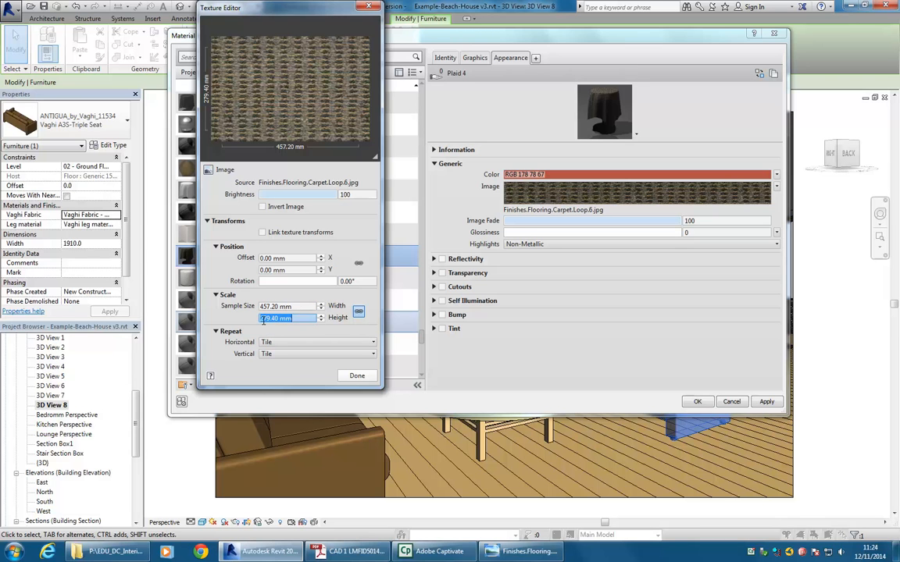
left_click(299, 307)
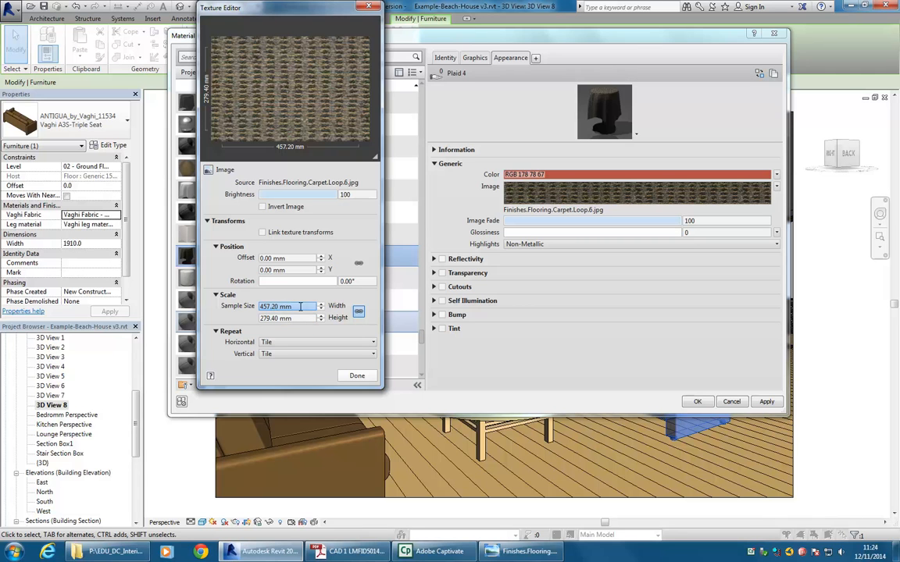
left_click(303, 319)
left_click(303, 307)
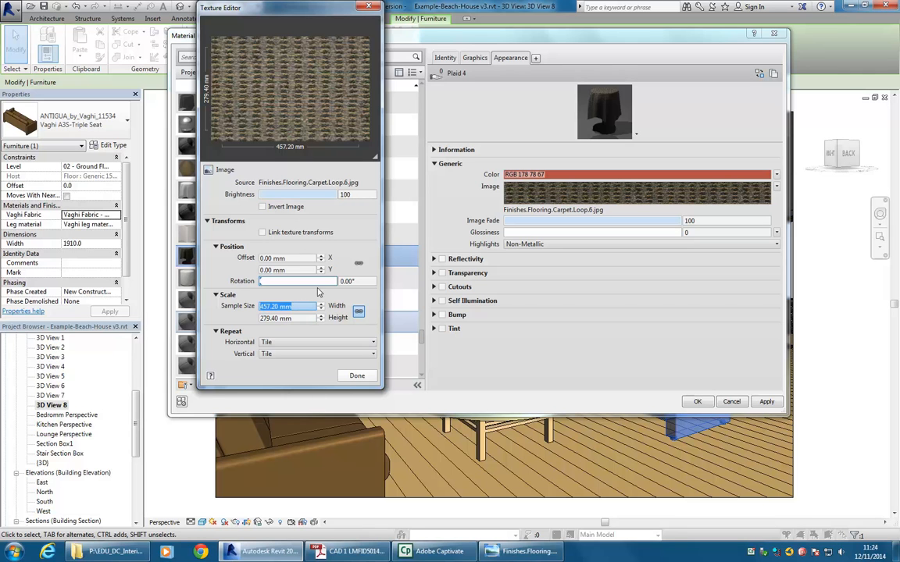
left_click(357, 376)
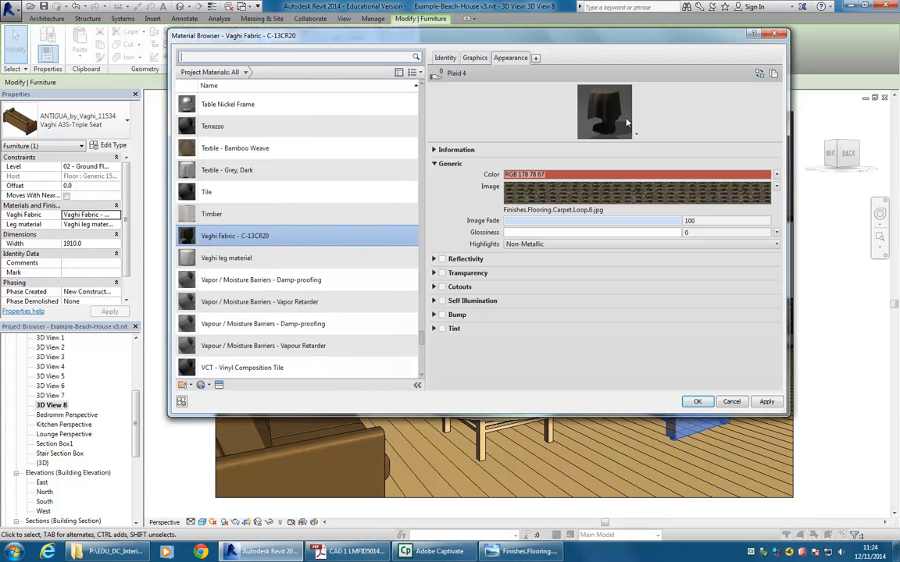
Enlarge the material's appearance preview, display it on a Cube, and check the render quality options.
left_click_drag(551, 141, 519, 221)
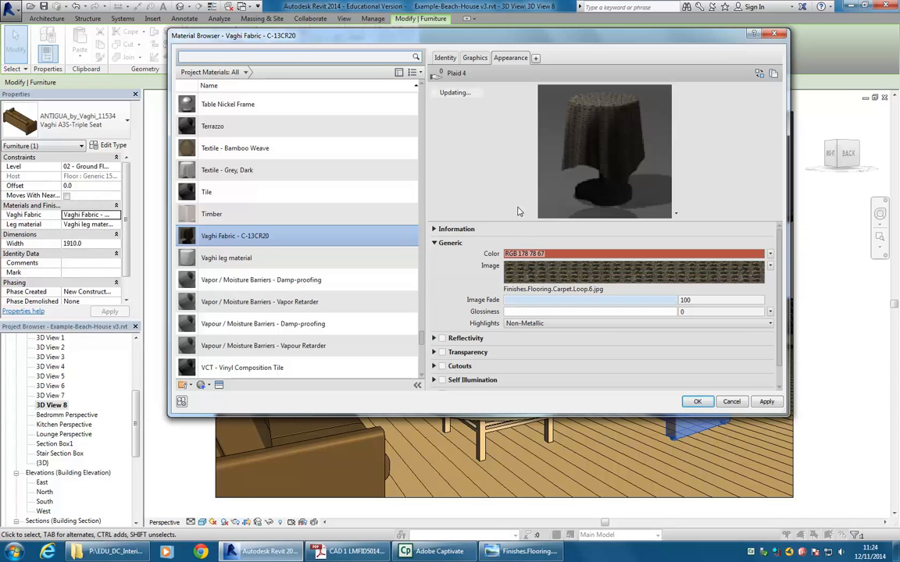
left_click(676, 213)
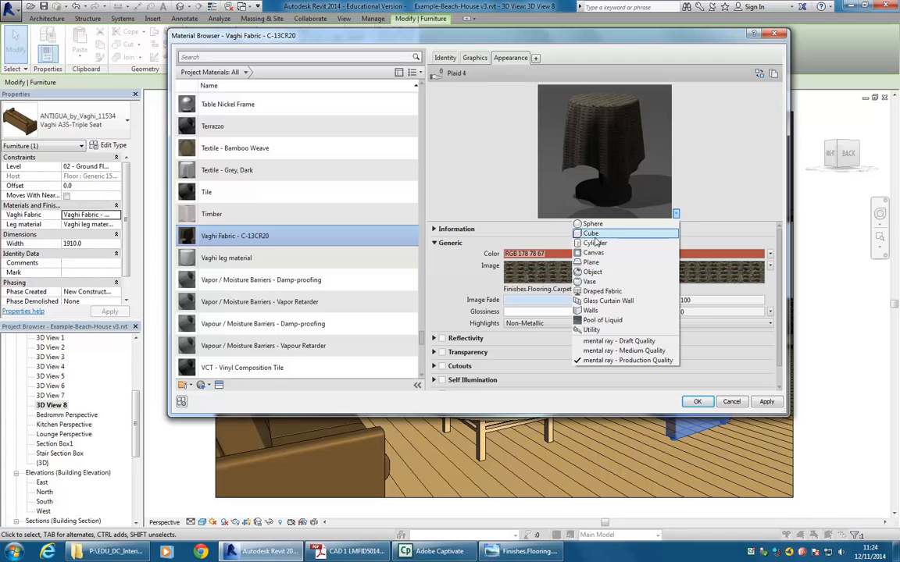
left_click(594, 236)
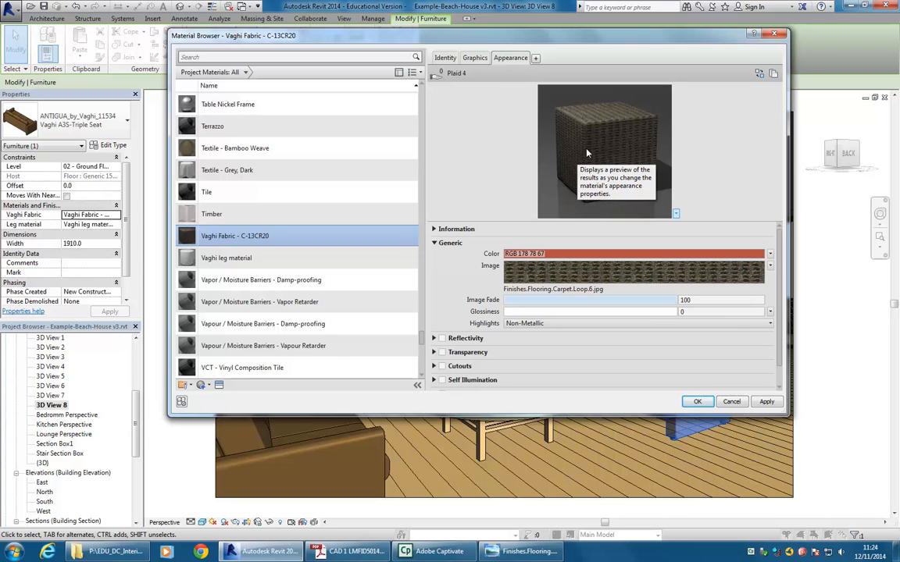
left_click(675, 213)
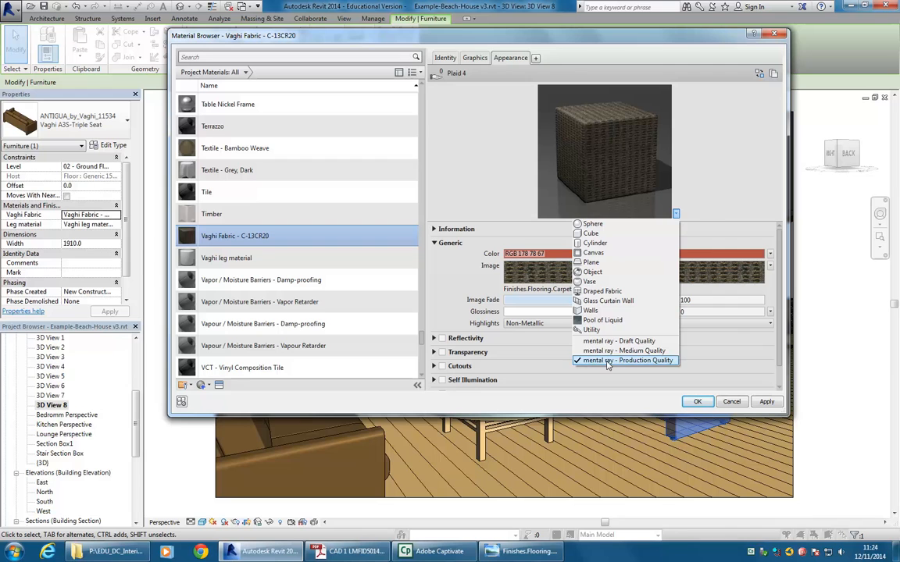
left_click(678, 140)
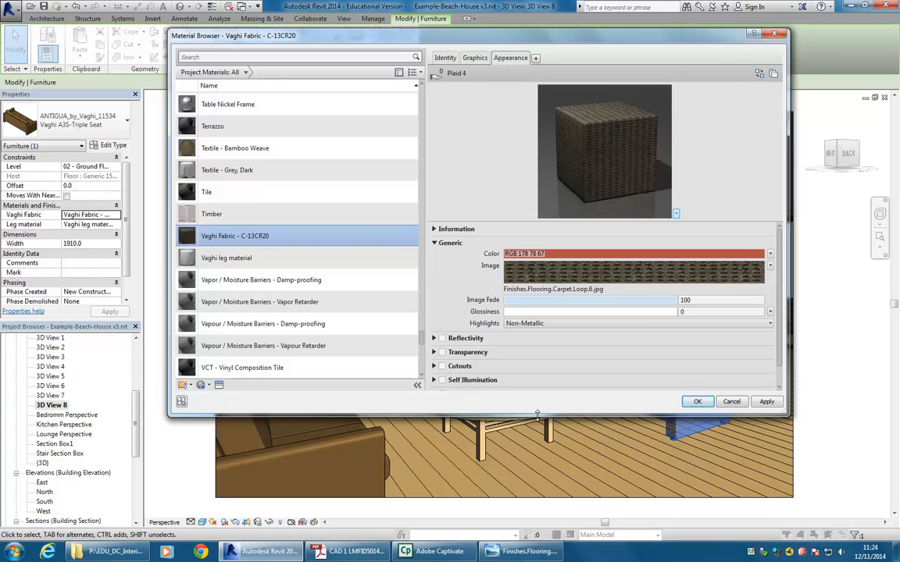
Try a Speckle bump pattern on the Vaghi Fabric appearance with the Material Browser enlarged, and disable the bump again.
left_click_drag(537, 414, 536, 480)
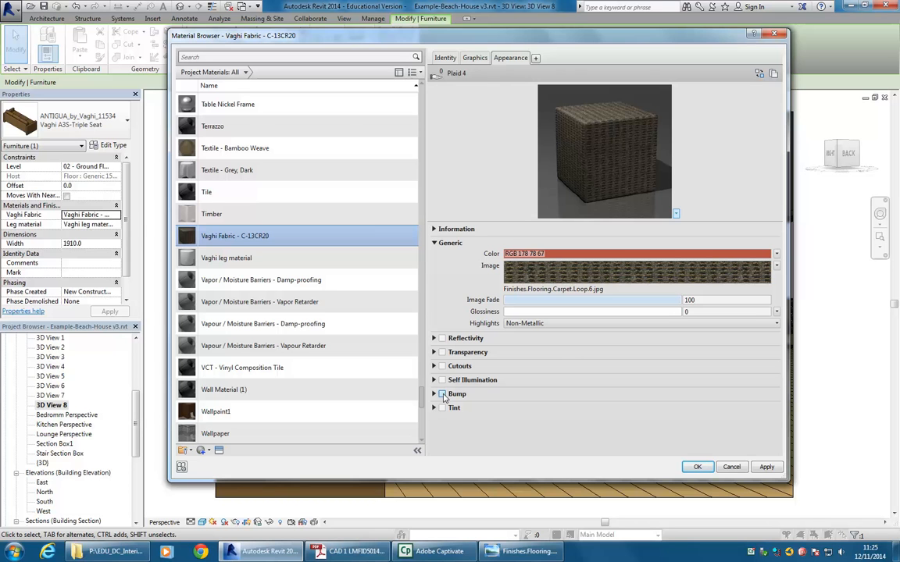
left_click(442, 394)
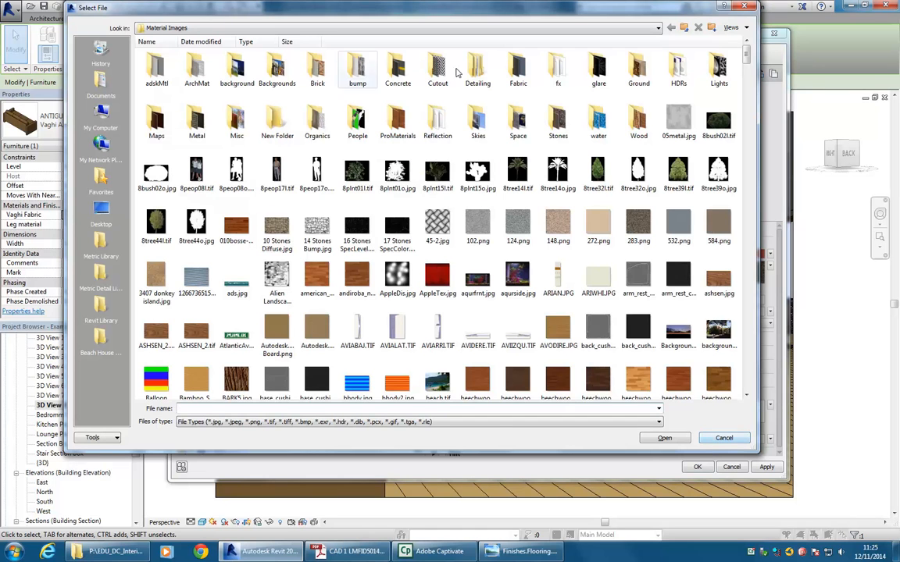
left_click(713, 440)
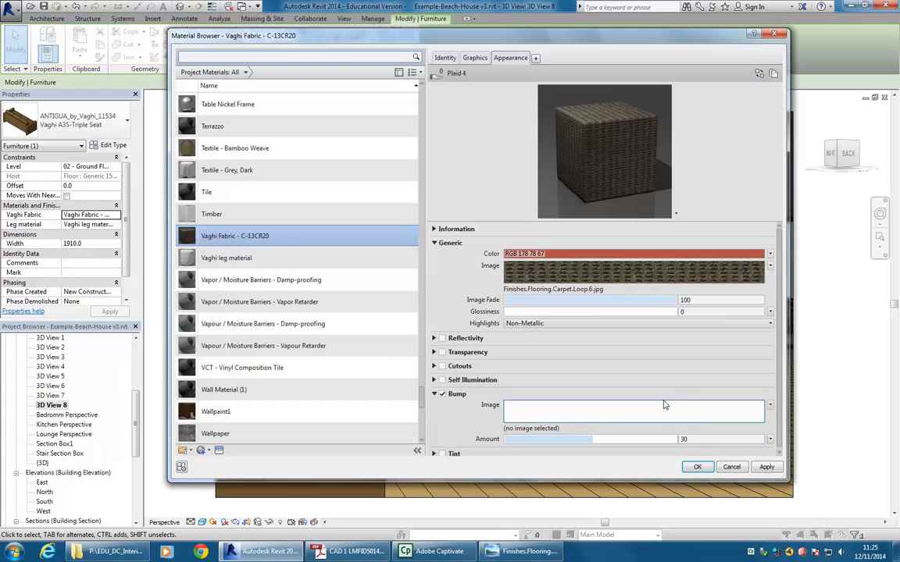
left_click(770, 405)
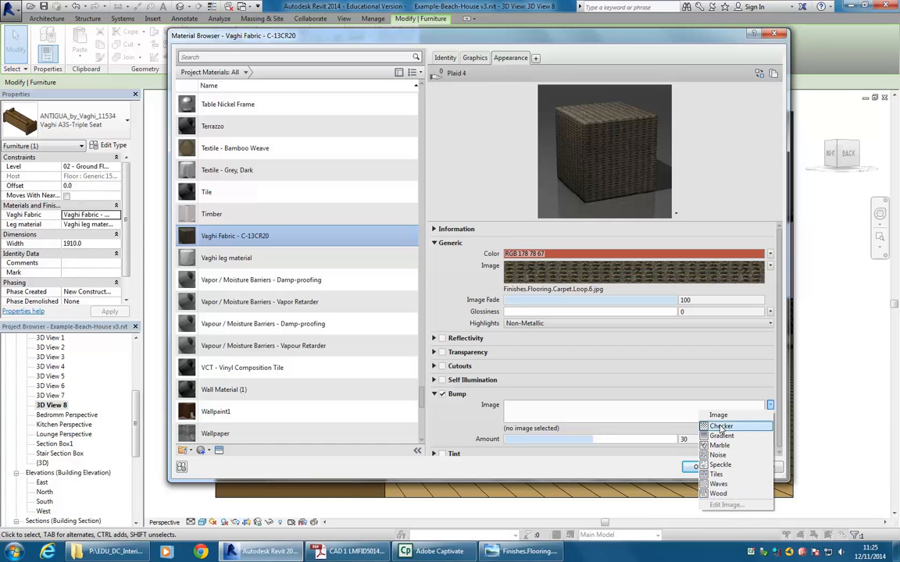
left_click(726, 465)
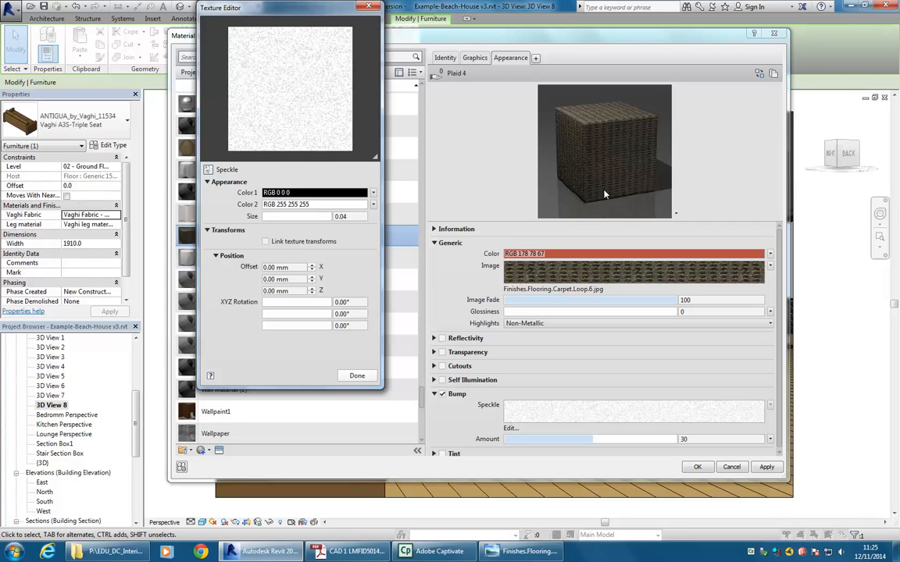
left_click(355, 376)
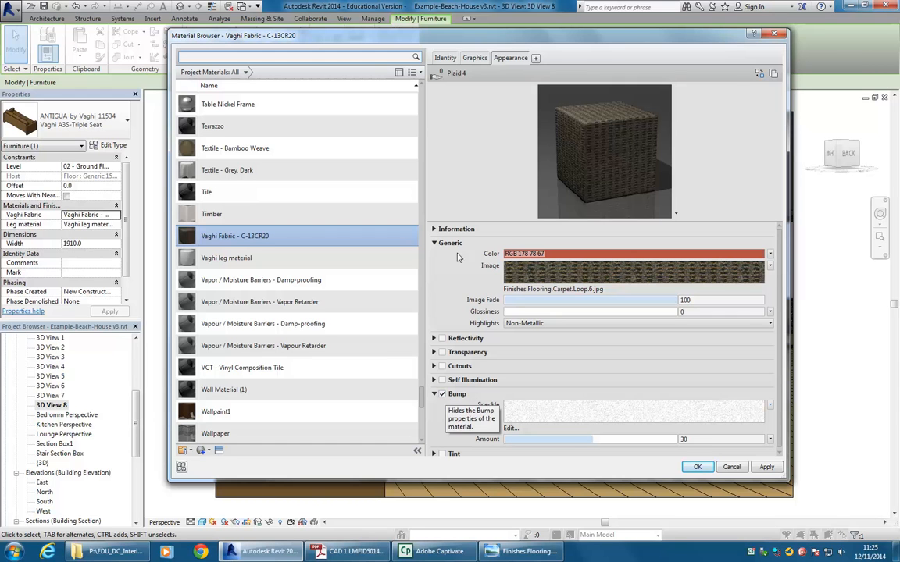
left_click(435, 395)
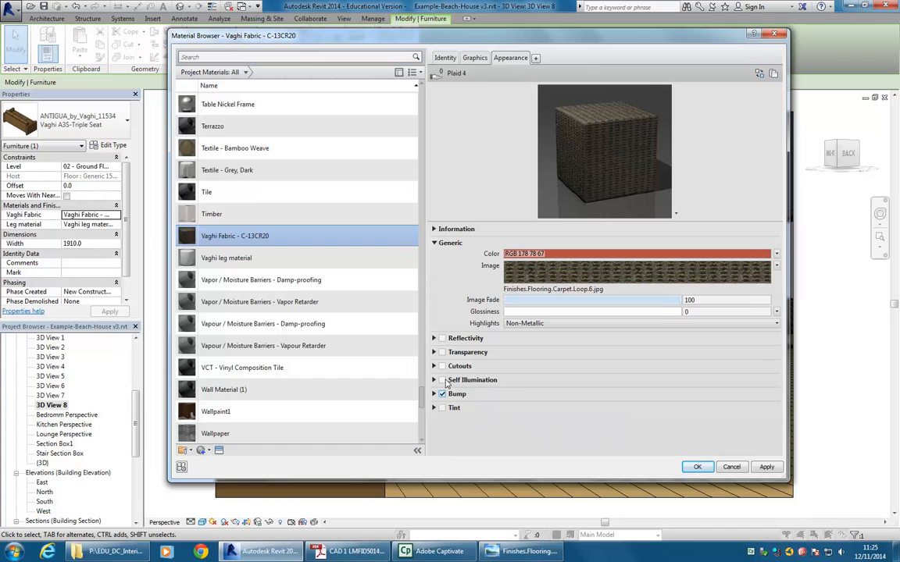
left_click(442, 394)
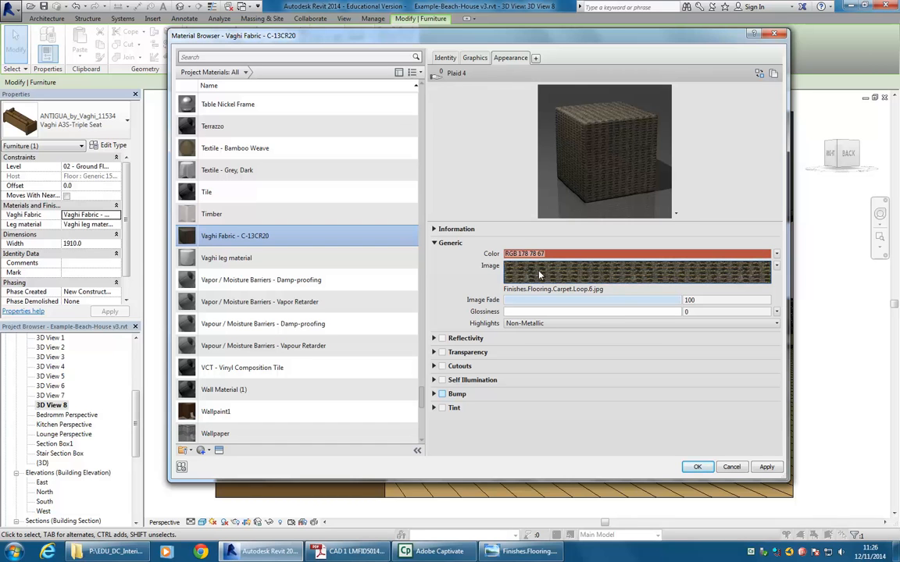
Accept the Vaghi Fabric - C-13CR20 material changes and return to the 3D view.
mouse_move(539, 273)
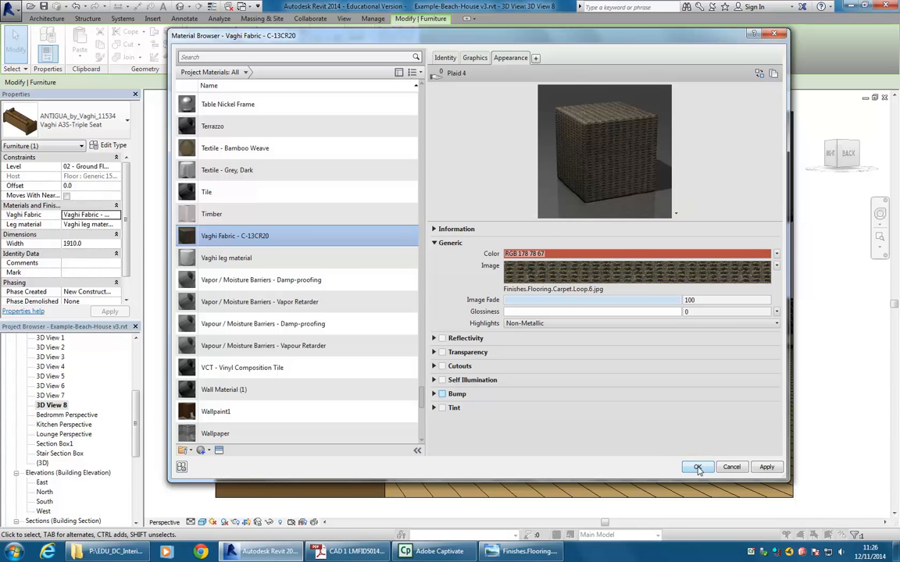
left_click(697, 468)
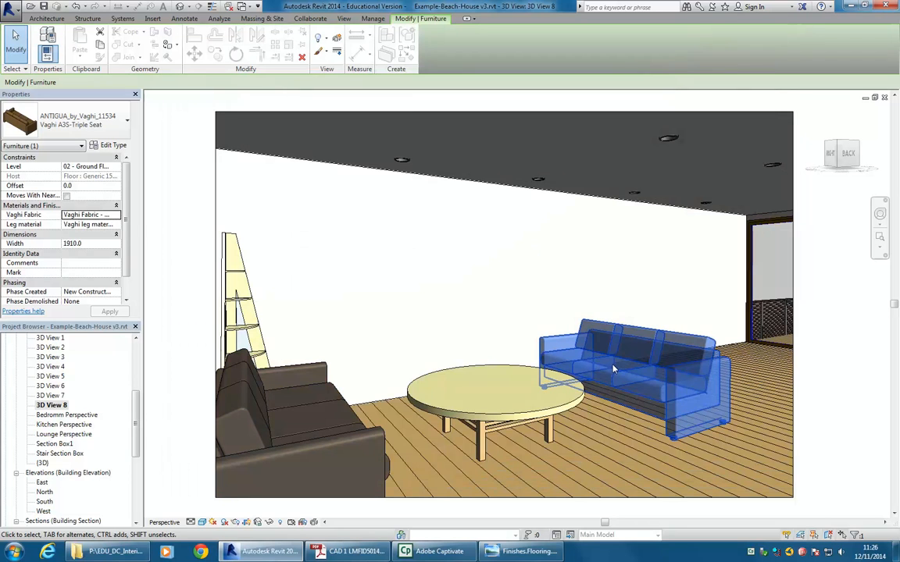
Deselect the triple-seat sofa, inspect its fabric up close in the 3D view, and dismiss the project save reminder.
left_click(545, 276)
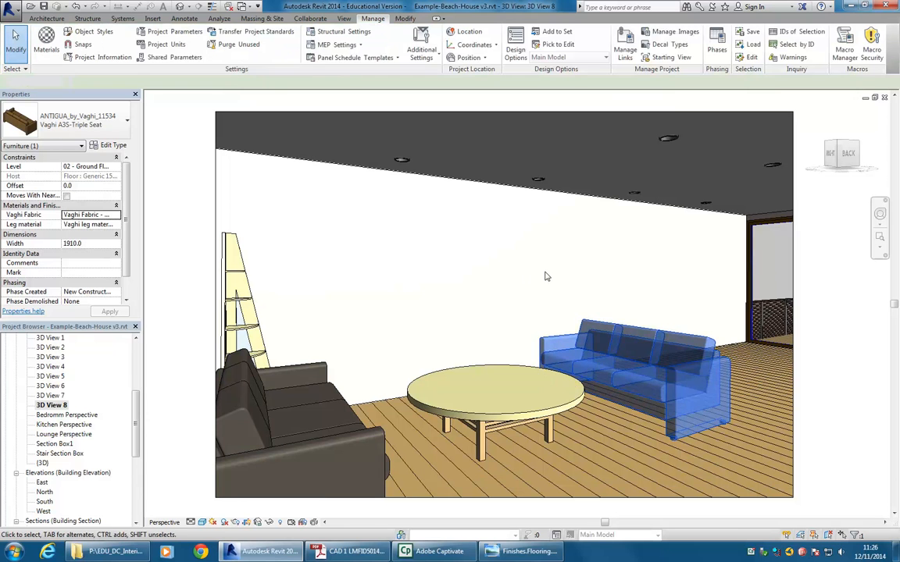
scroll(629, 354, "up", 5)
scroll(437, 293, "down", 2)
scroll(647, 376, "up", 5)
scroll(646, 377, "down", 4)
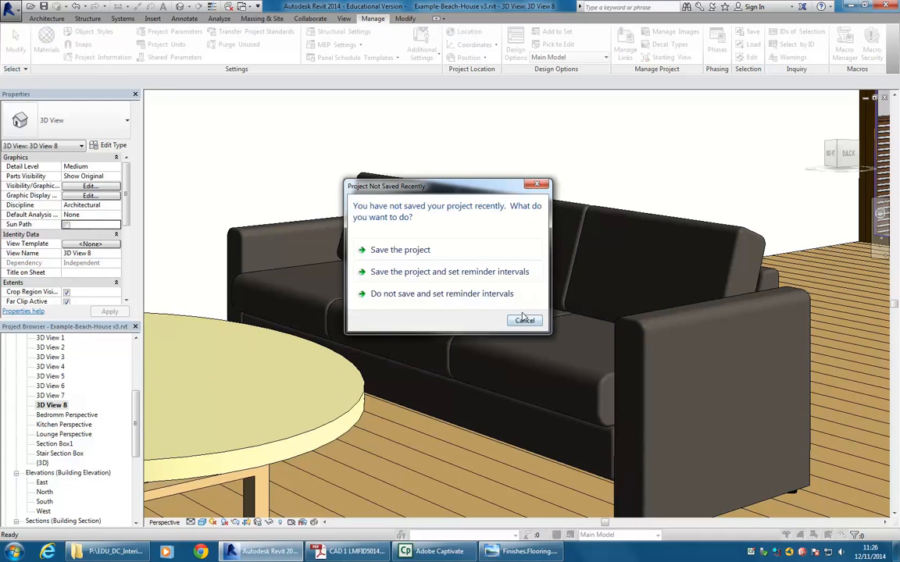
left_click(524, 321)
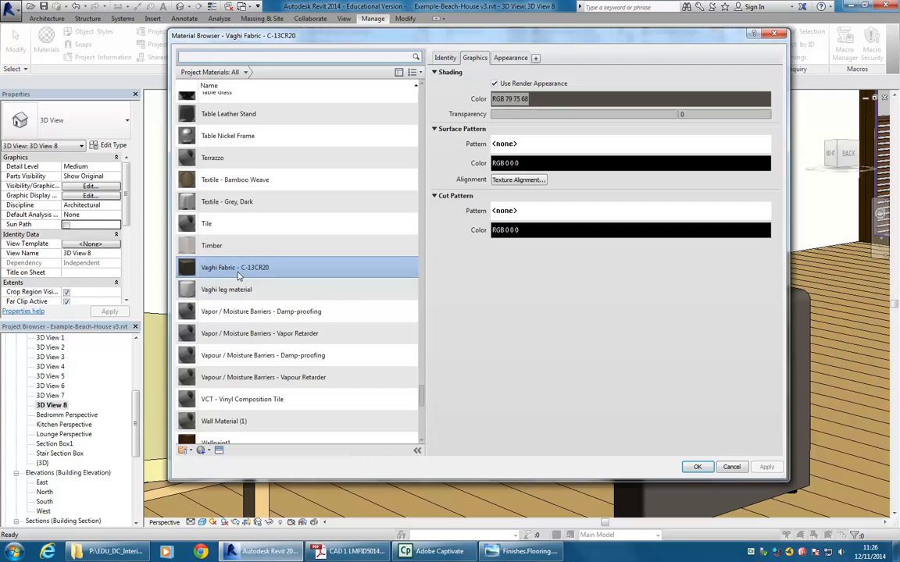
Compare the Graphics and Appearance settings of the Vaghi Fabric - C-13CR20 material and leave the Material Browser without changes.
left_click(511, 59)
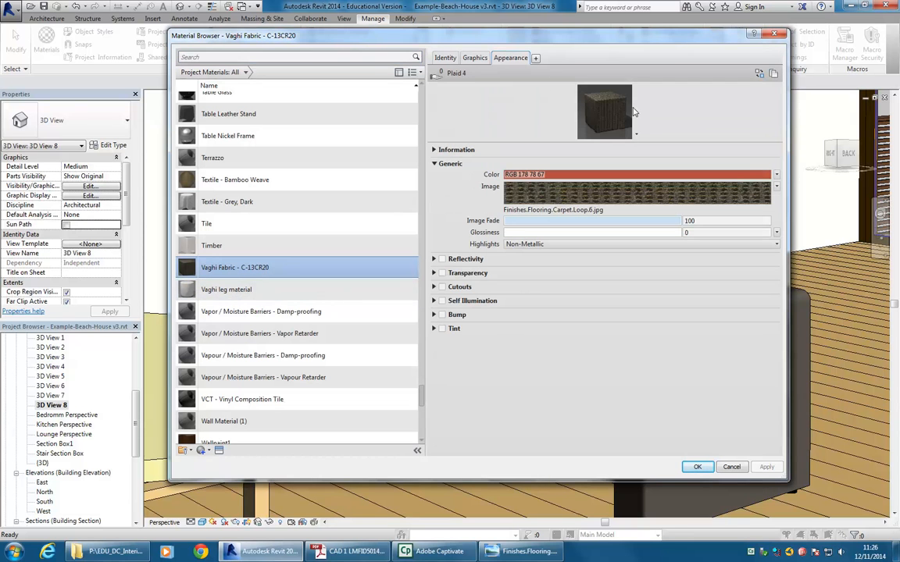
left_click(474, 59)
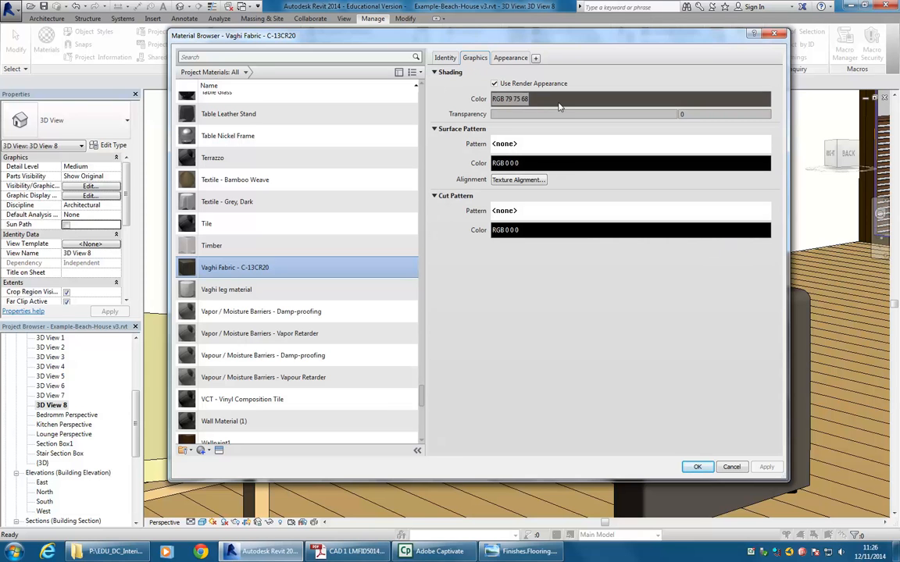
left_click(508, 58)
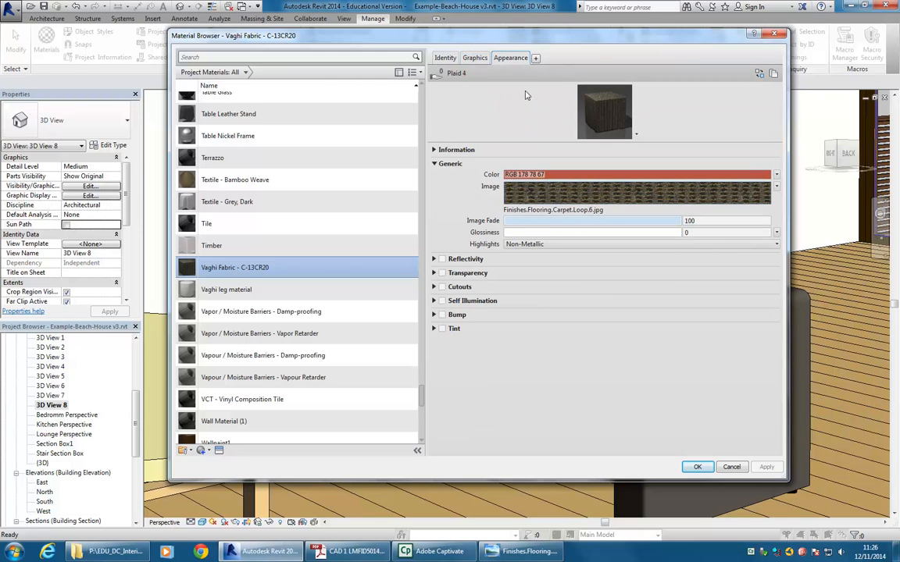
left_click(474, 57)
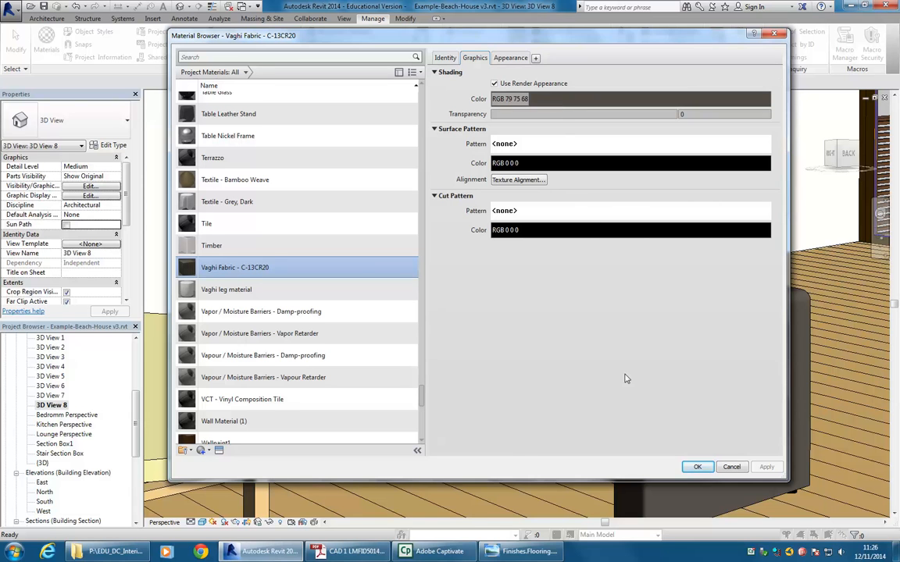
left_click(731, 467)
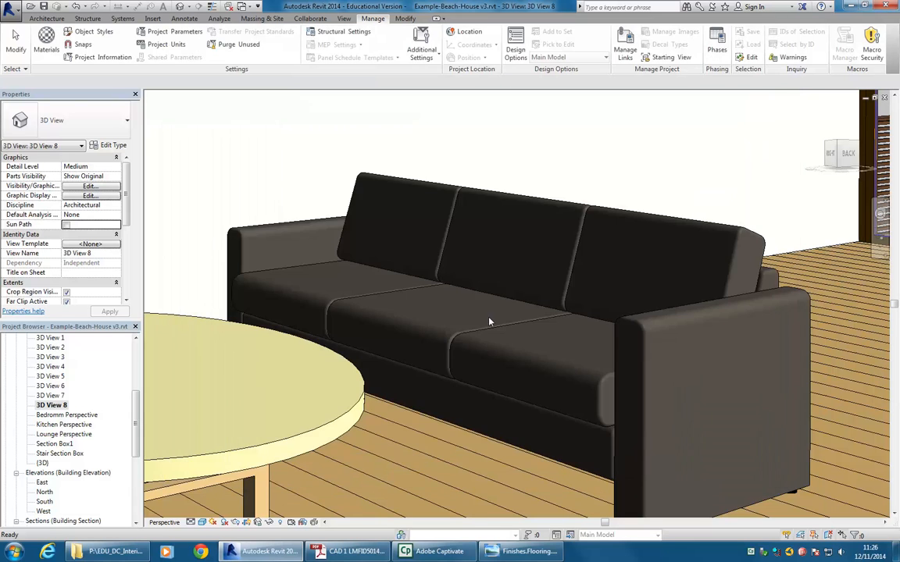
Switch 3D View 8 to the Realistic visual style and inspect the carpet texture on the sofas.
left_click(203, 522)
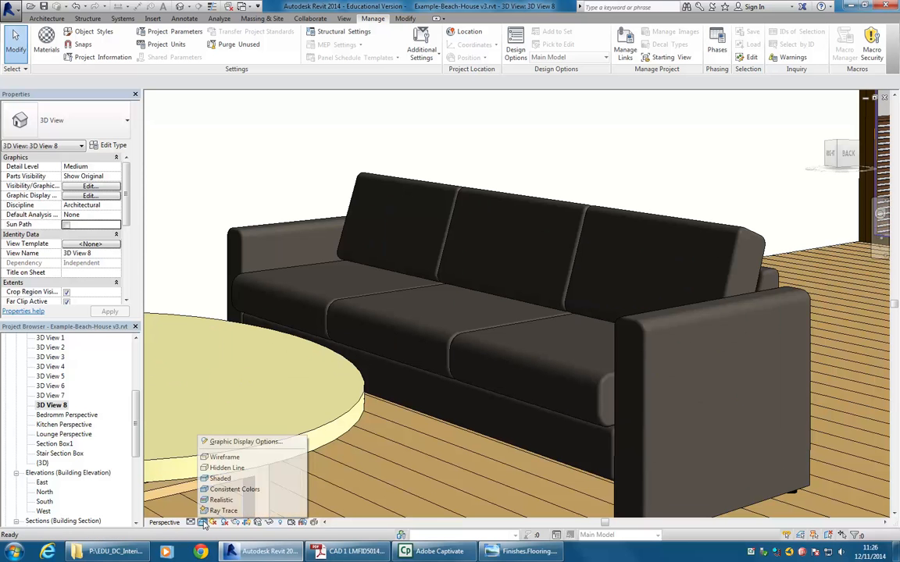
left_click(234, 498)
scroll(547, 268, "up", 5)
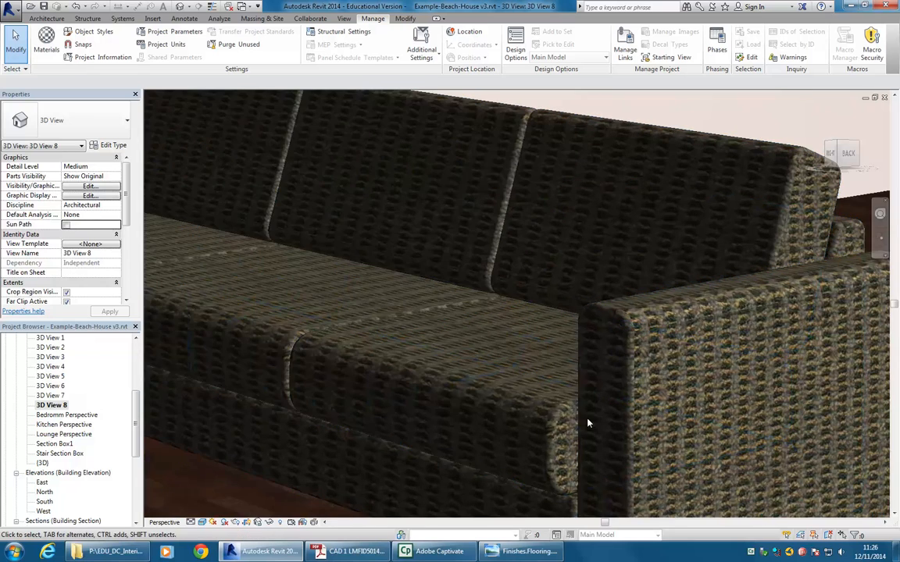
scroll(491, 363, "down", 5)
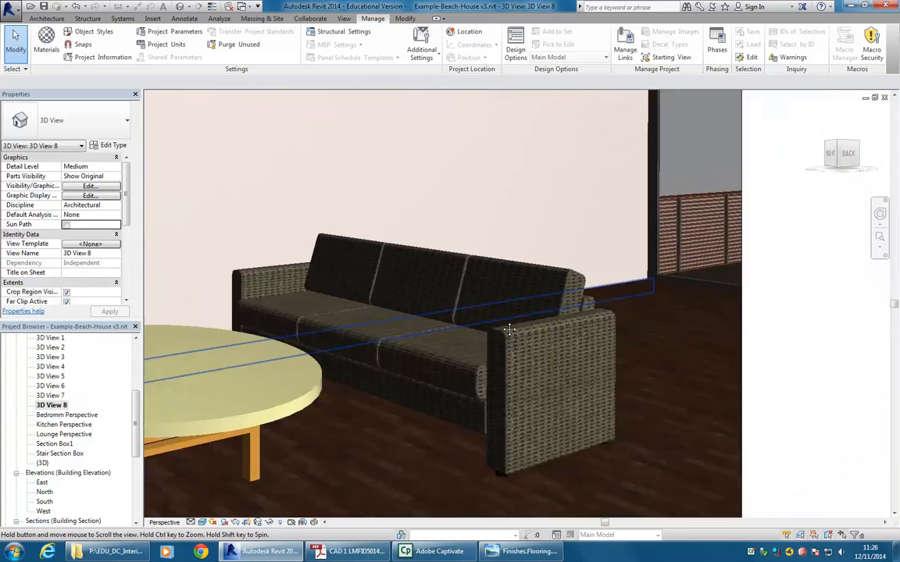
scroll(631, 280, "down", 6)
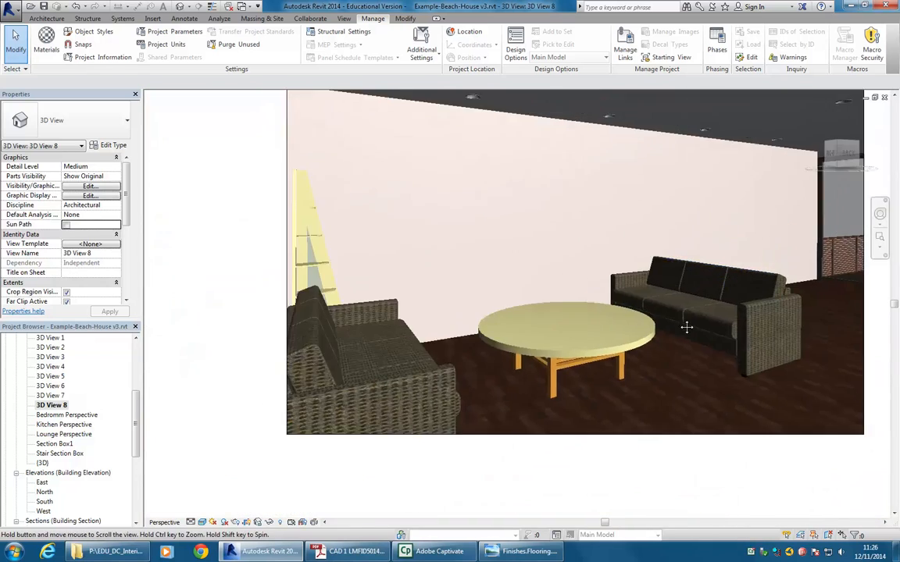
middle_click_drag(434, 256, 399, 281)
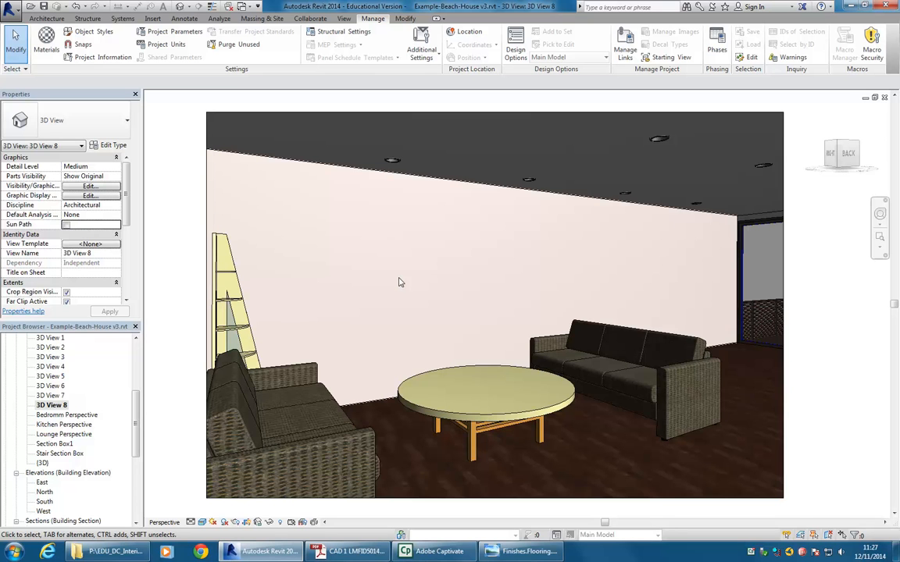
Select the sofa nearest the camera, review its Vaghi Fabric and Leg material parameters, and clear the selection.
left_click(349, 450)
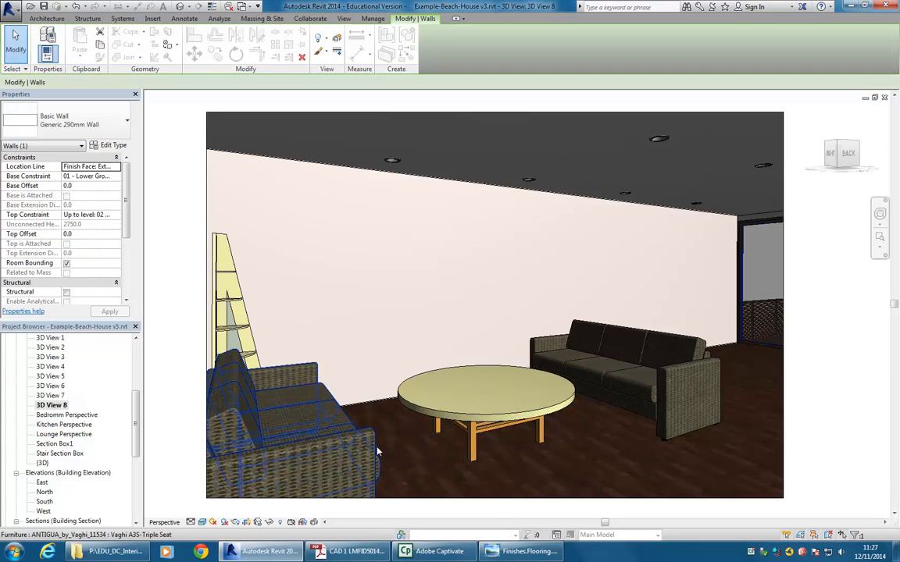
left_click(377, 451)
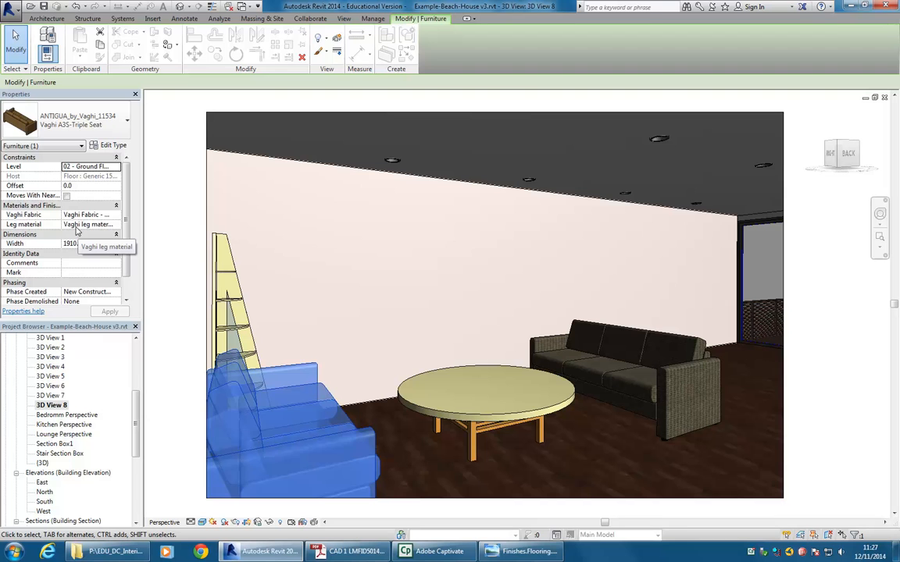
key("Escape")
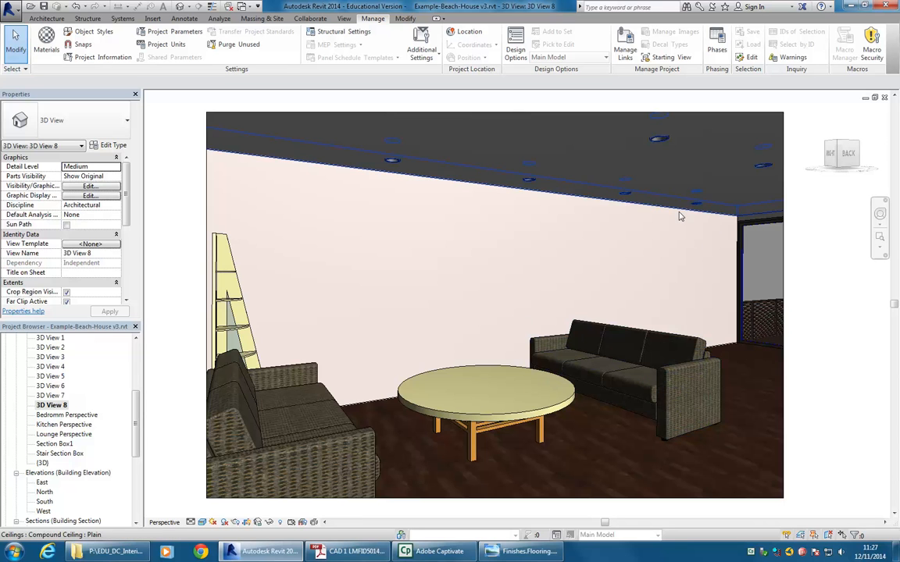
Examine the round table and the wood floor around it up close in the realistic view.
middle_click_drag(680, 311, 614, 303)
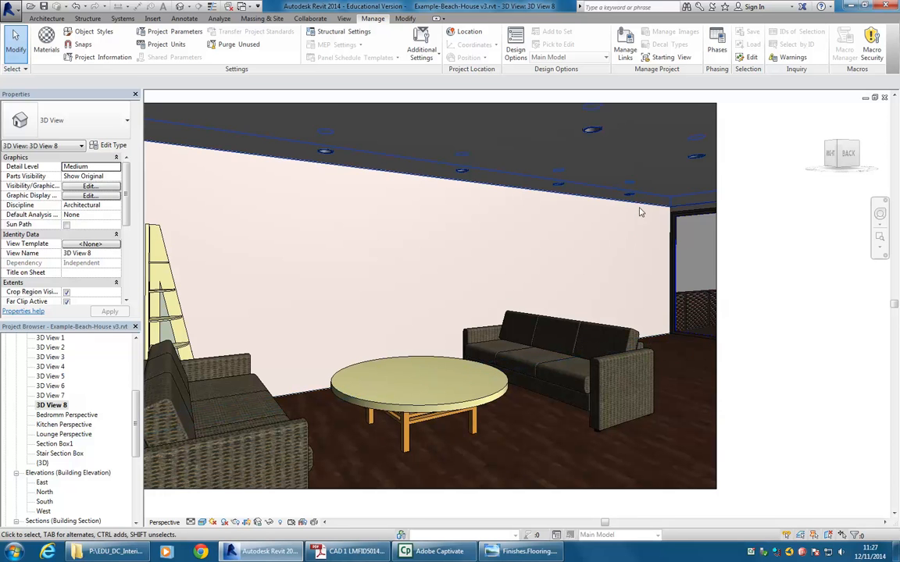
scroll(461, 482, "up", 2)
middle_click_drag(486, 481, 569, 456)
scroll(506, 435, "up", 3)
scroll(395, 419, "up", 2)
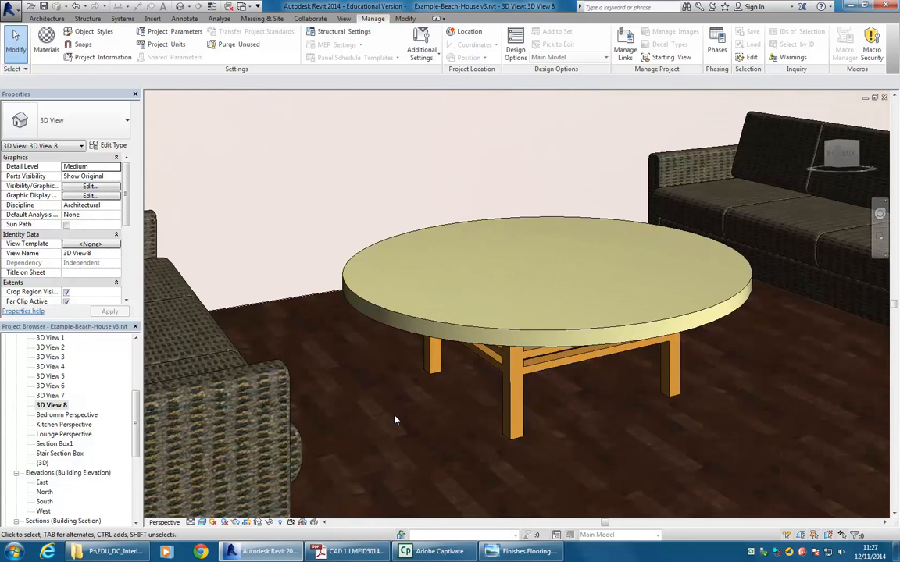
scroll(427, 360, "down", 1)
scroll(377, 408, "down", 3)
middle_click_drag(377, 408, 394, 434)
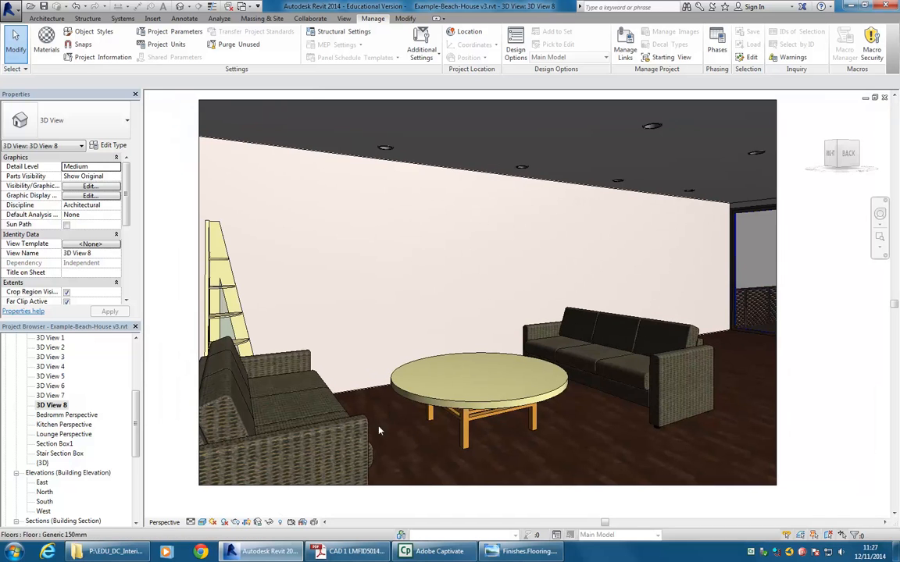
Open the material of the Finish 2 layer in the Generic 150mm floor type's structure.
left_click(350, 396)
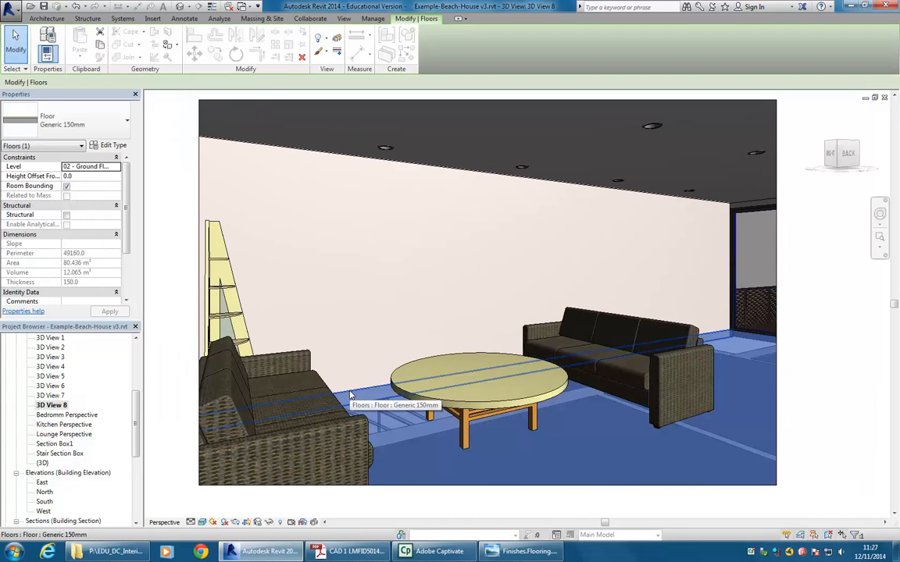
middle_click_drag(359, 317, 352, 351)
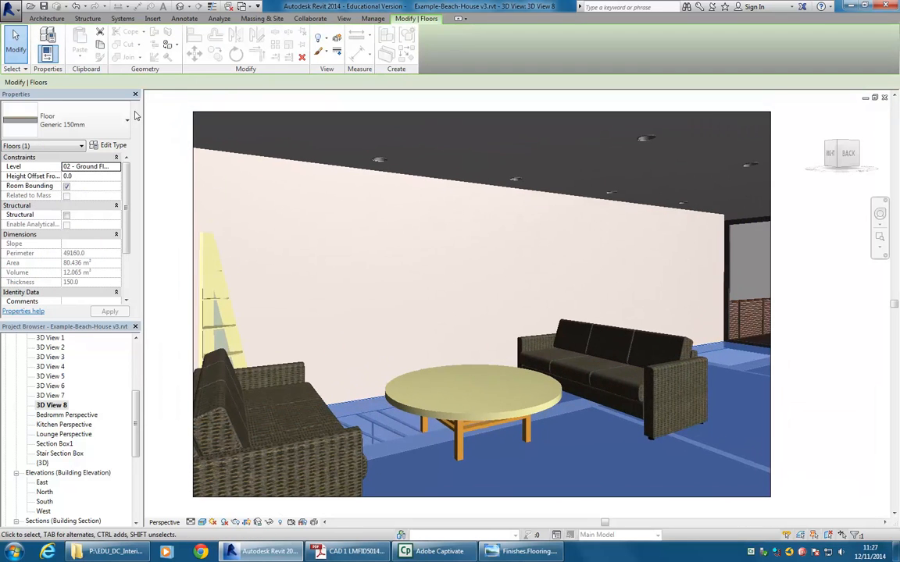
left_click(109, 146)
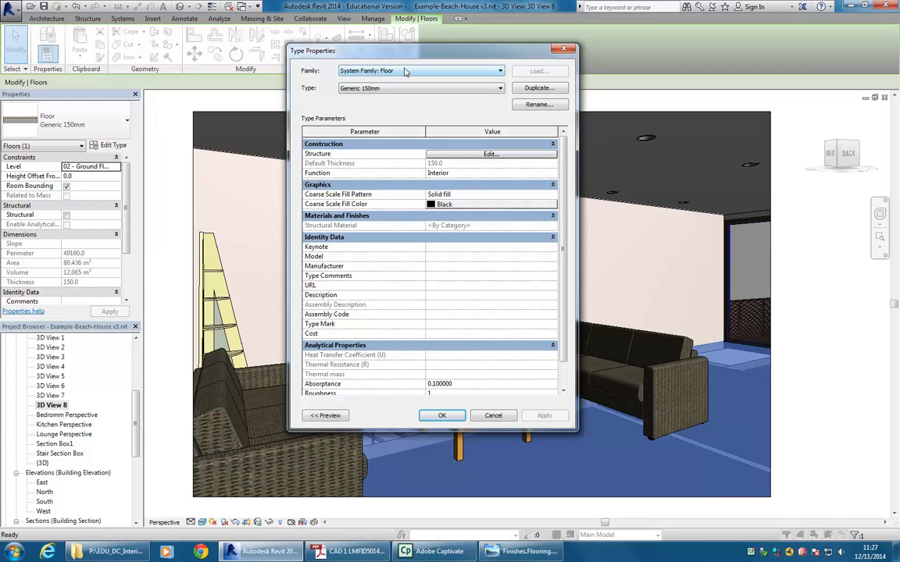
left_click(477, 154)
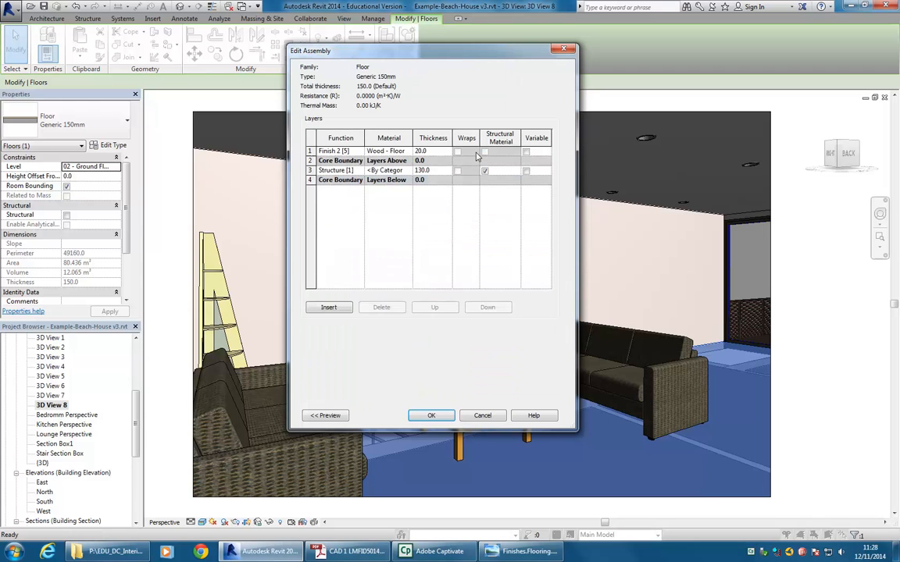
left_click(395, 151)
left_click(388, 170)
left_click(388, 152)
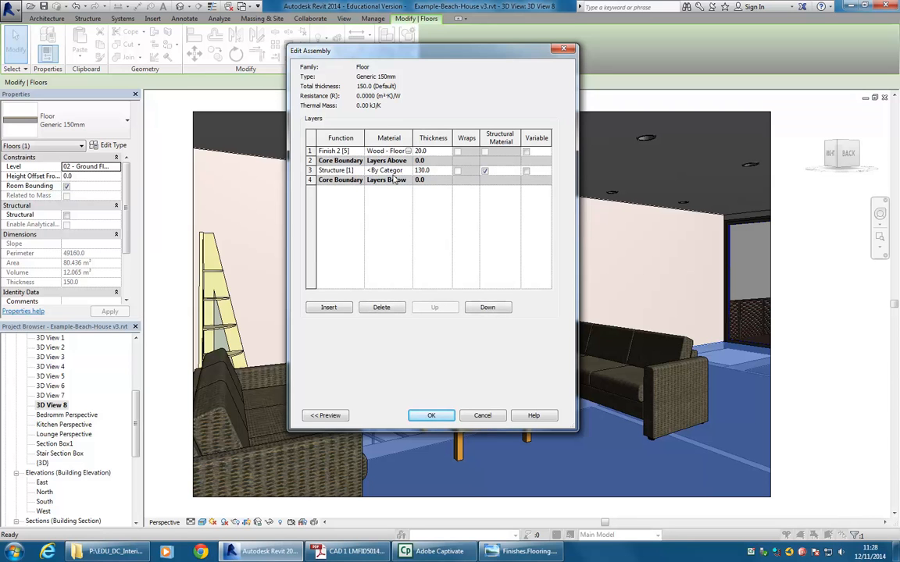
left_click(409, 150)
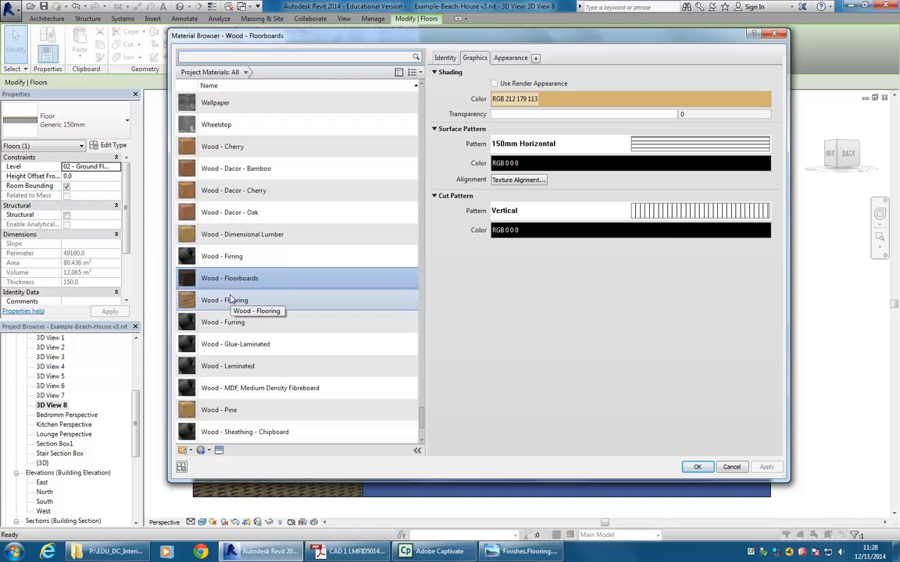
Duplicate the Wood - Flooring material after checking its appearance, and name the copy Wood - Flooring Adjusted.
left_click(229, 301)
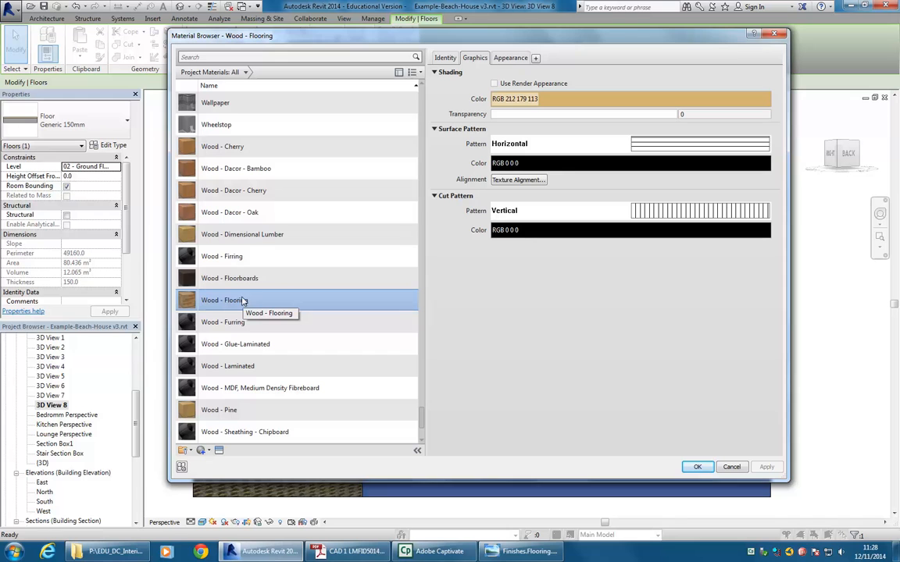
left_click(511, 59)
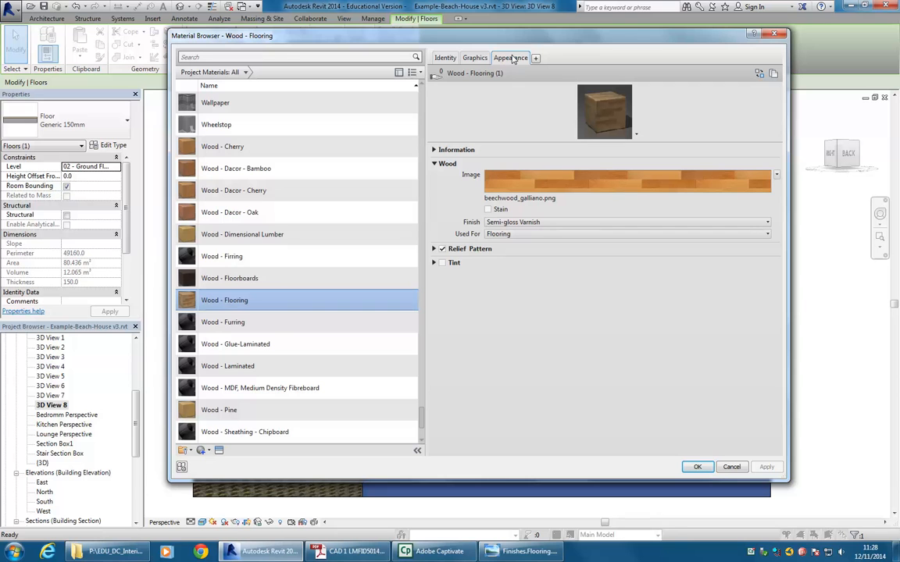
right_click(224, 305)
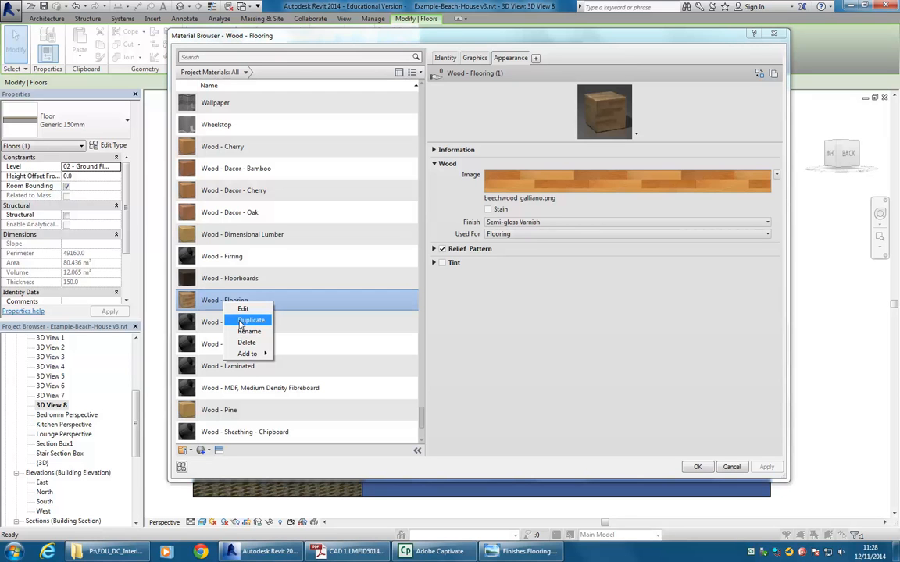
left_click(244, 321)
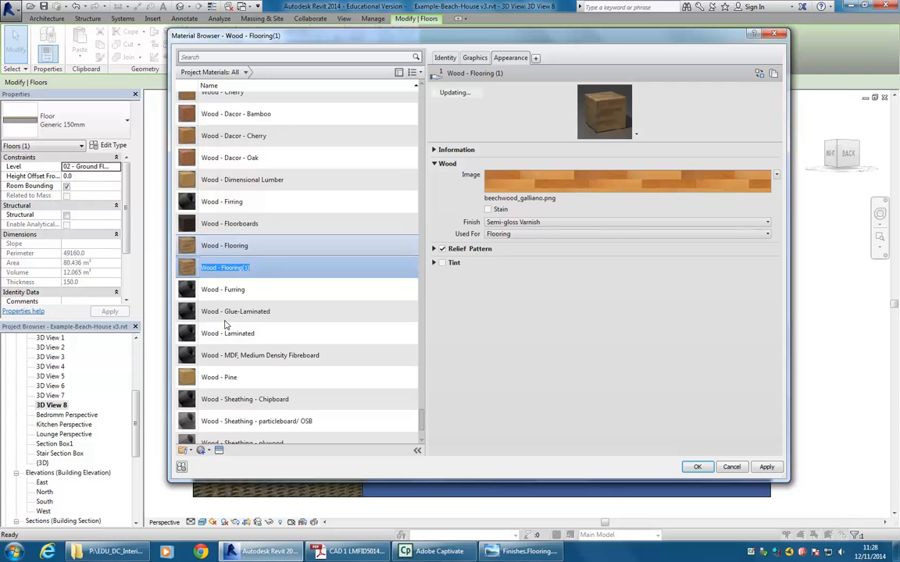
key("Return")
key("BackSpace")
key("BackSpace")
key("BackSpace")
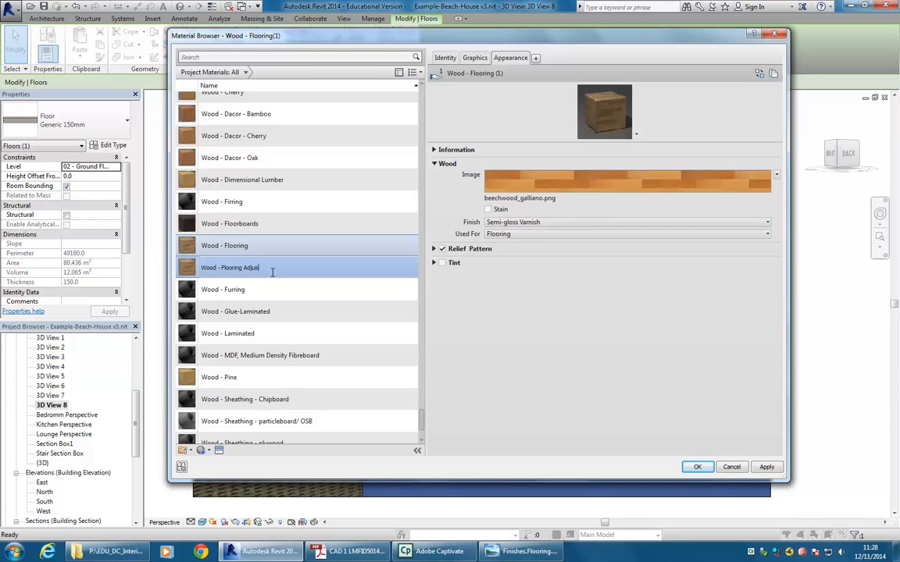
left_click(272, 273)
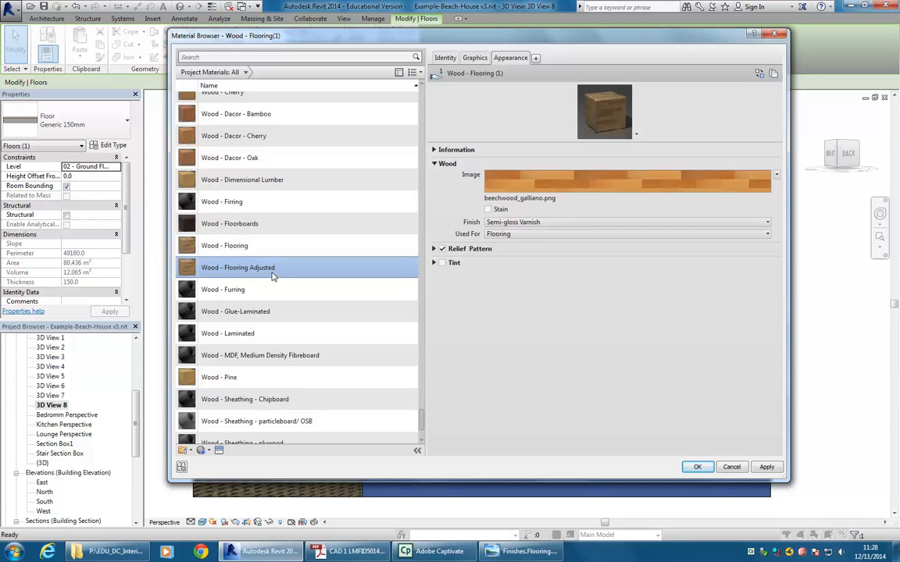
Replace the Wood - Flooring Adjusted material's appearance asset with Hardwood - Planks from the Appearance Library's wood flooring assets.
right_click(513, 62)
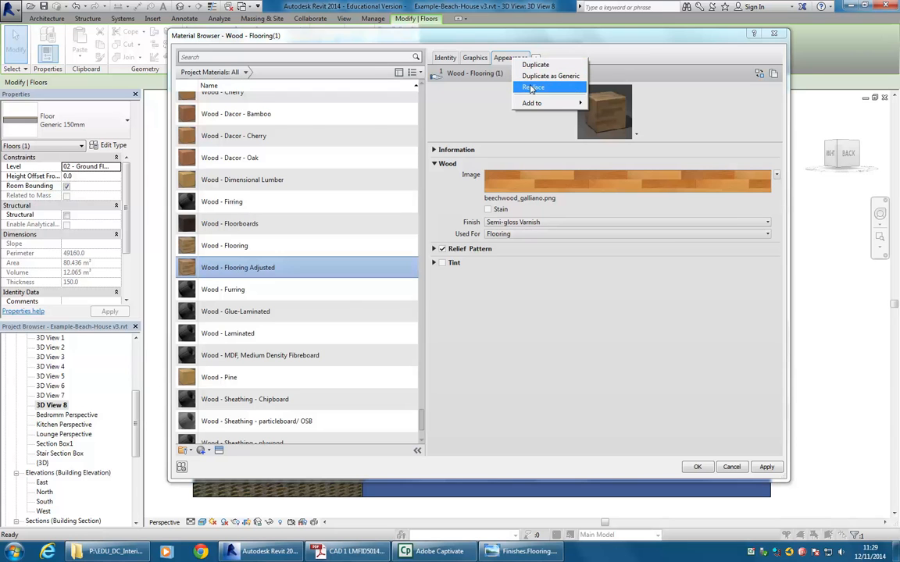
left_click(530, 86)
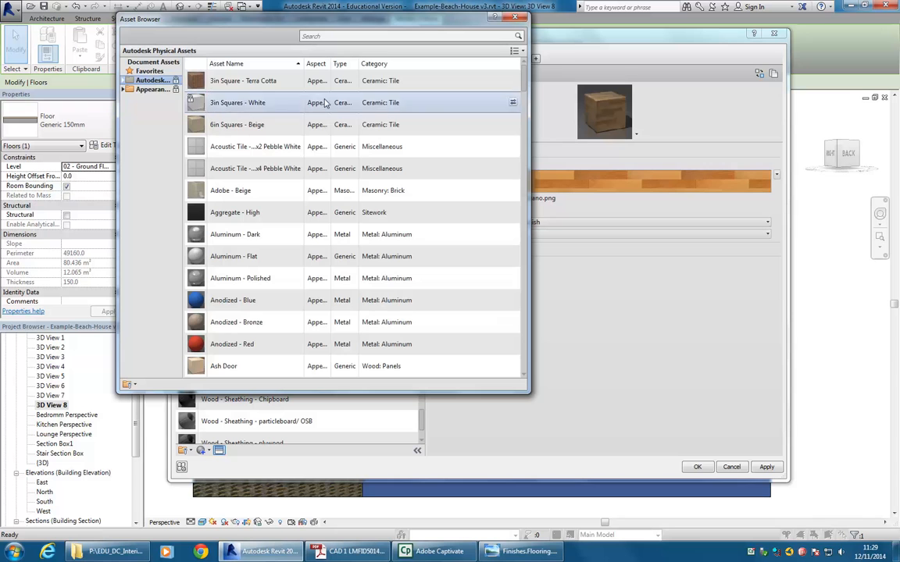
left_click(153, 90)
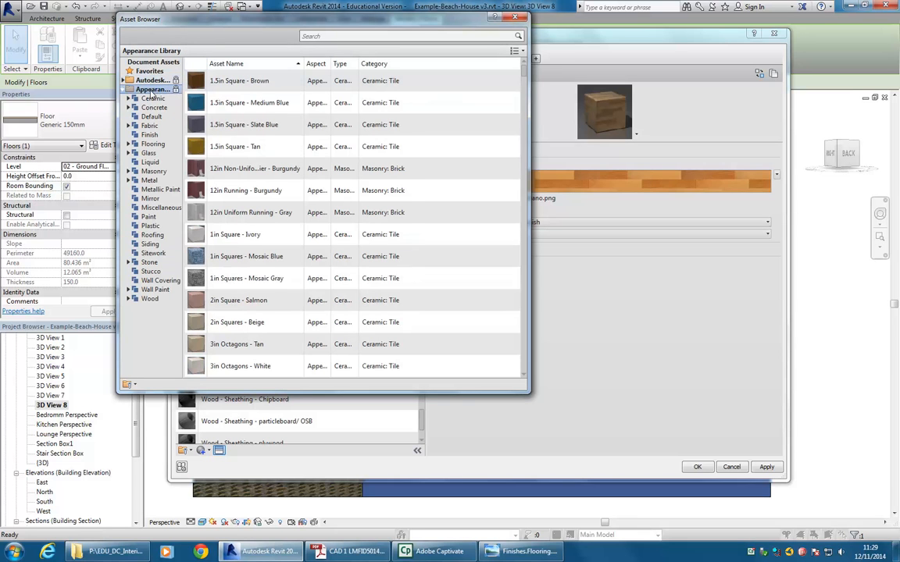
left_click(149, 299)
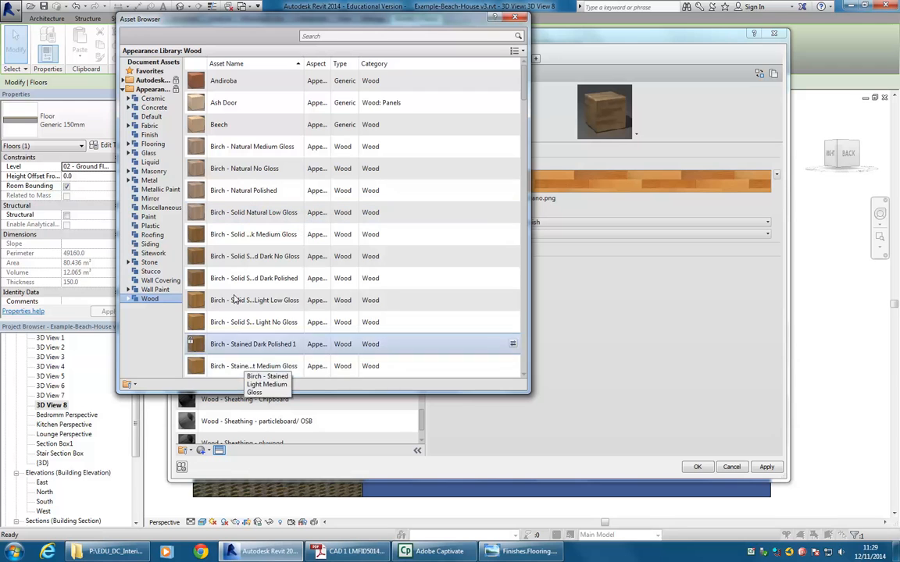
left_click(153, 145)
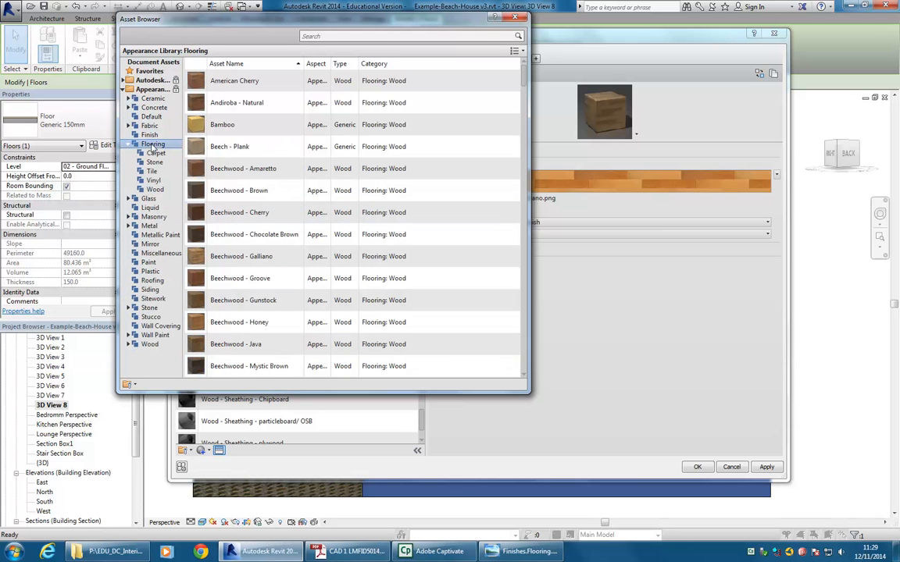
left_click(156, 190)
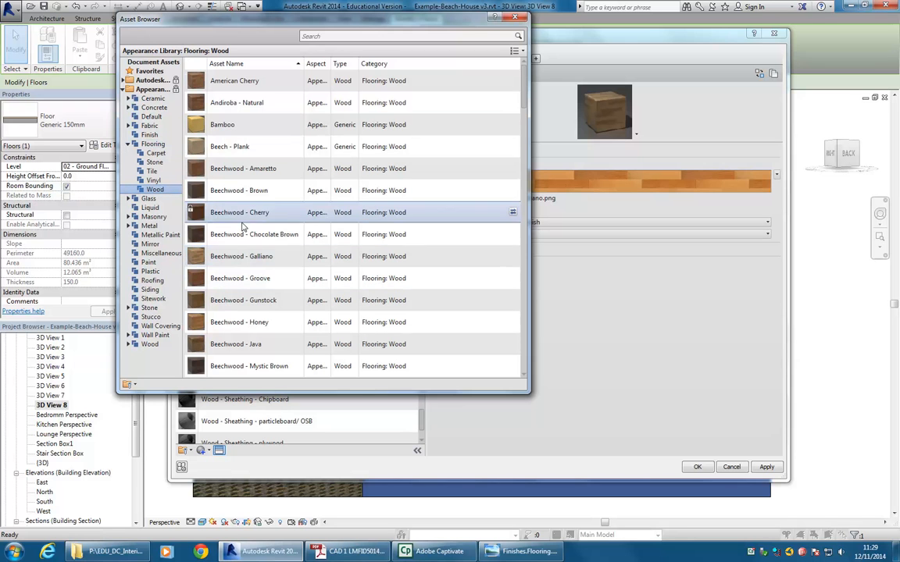
scroll(242, 227, "down", 4)
scroll(234, 258, "down", 2)
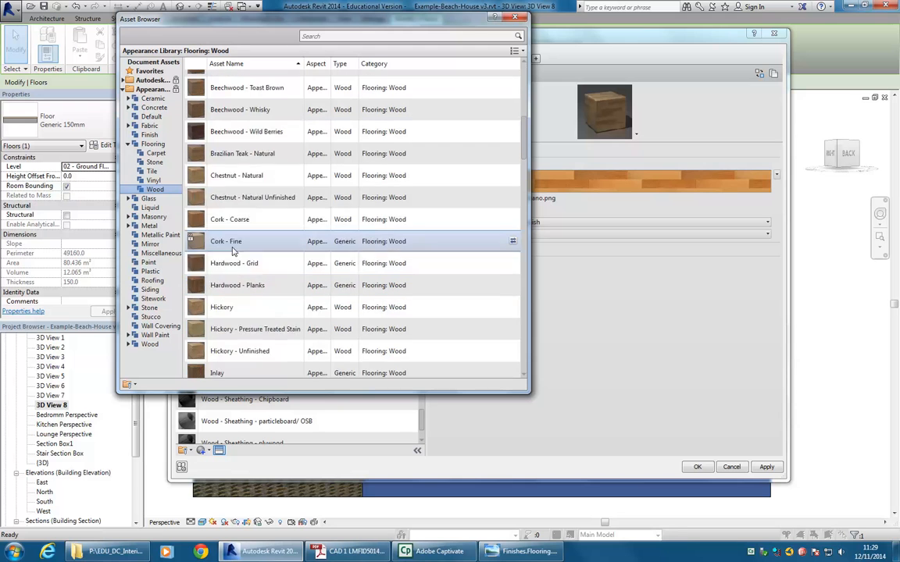
scroll(233, 253, "down", 1)
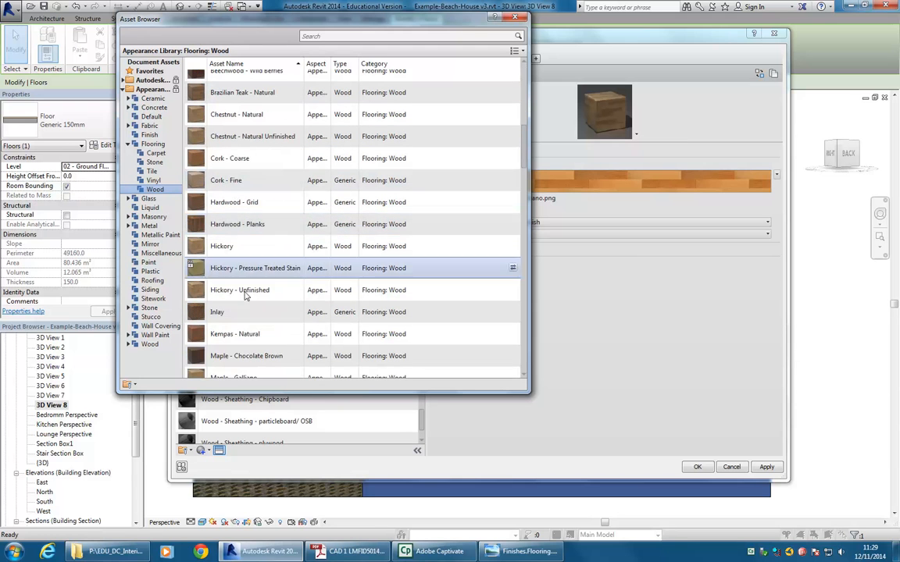
double_click(241, 226)
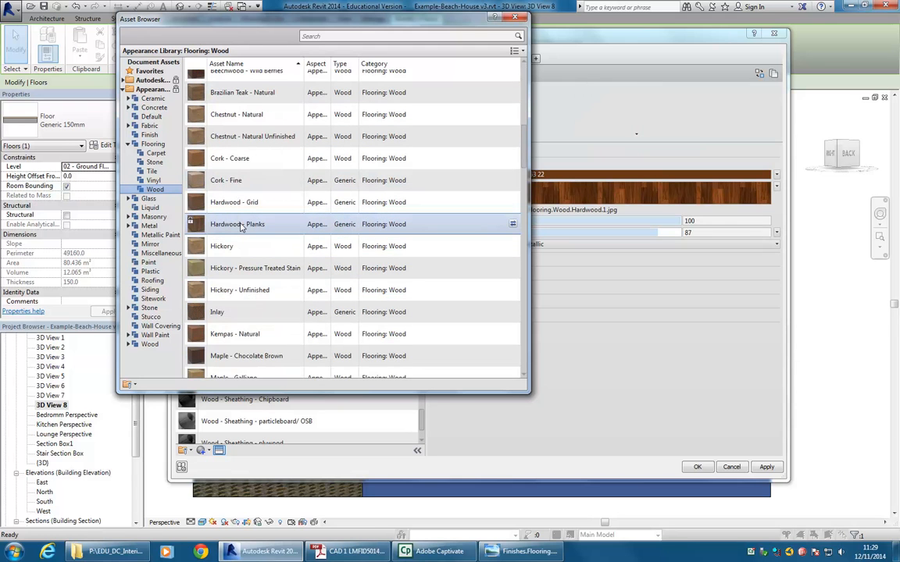
scroll(475, 88, "up", 1)
left_click(513, 17)
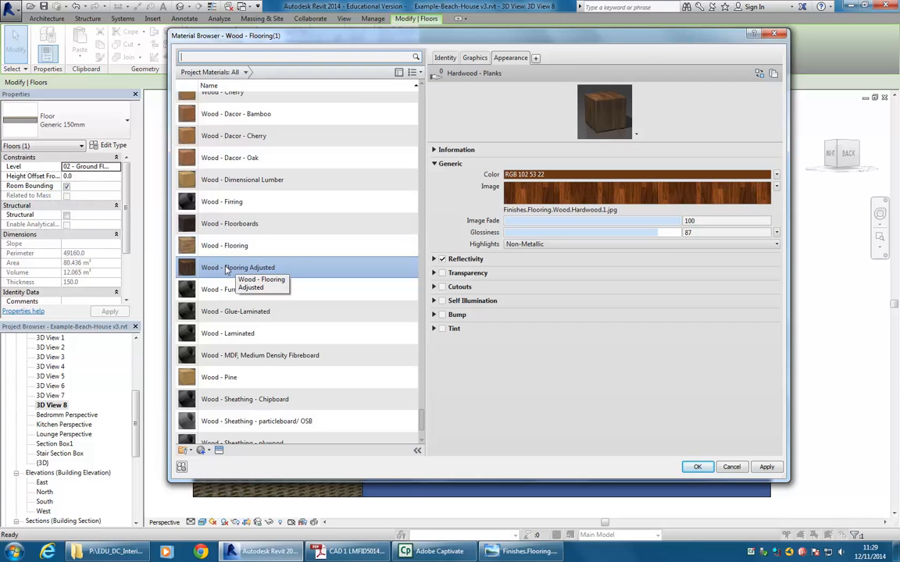
Set the adjusted flooring material's surface pattern to the model pattern 100mm horizontal.
left_click(472, 58)
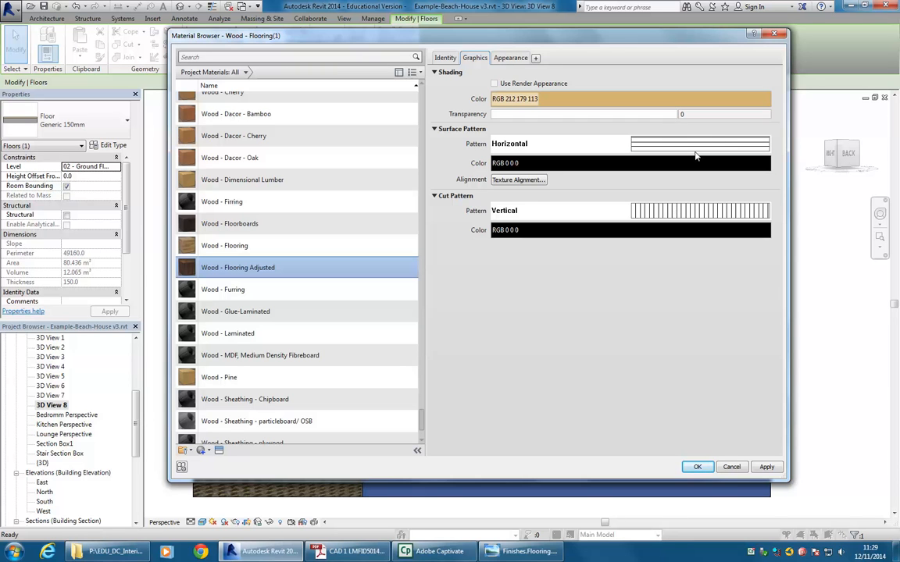
left_click(676, 149)
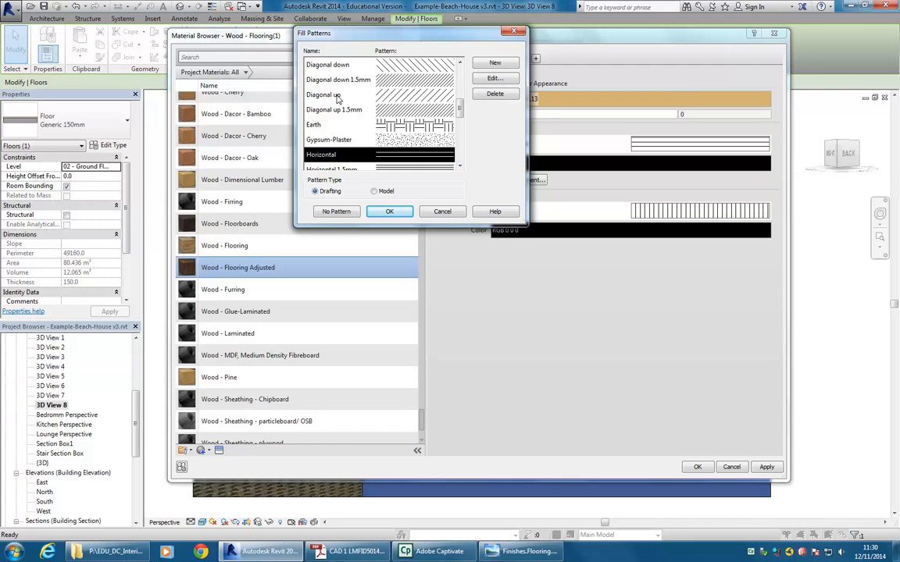
scroll(413, 152, "down", 1)
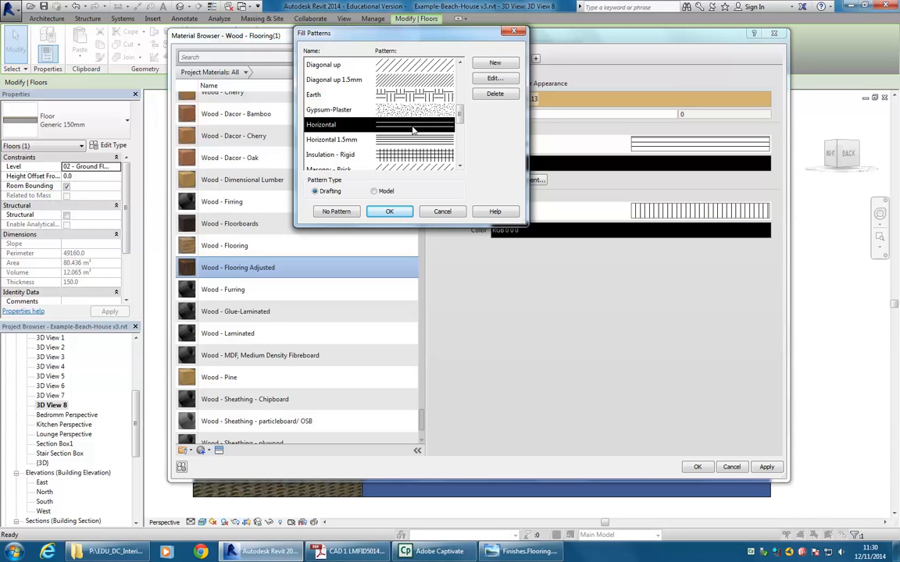
left_click(323, 142)
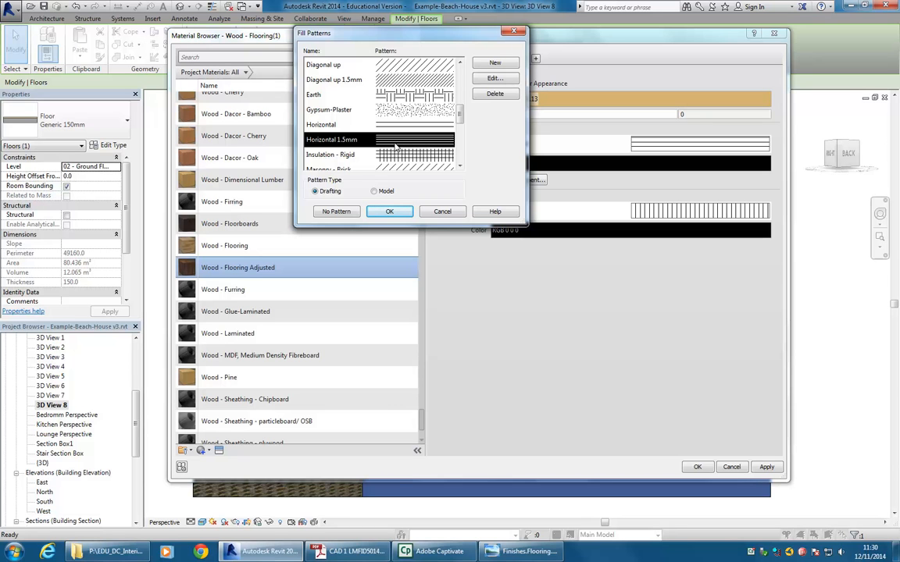
left_click(379, 192)
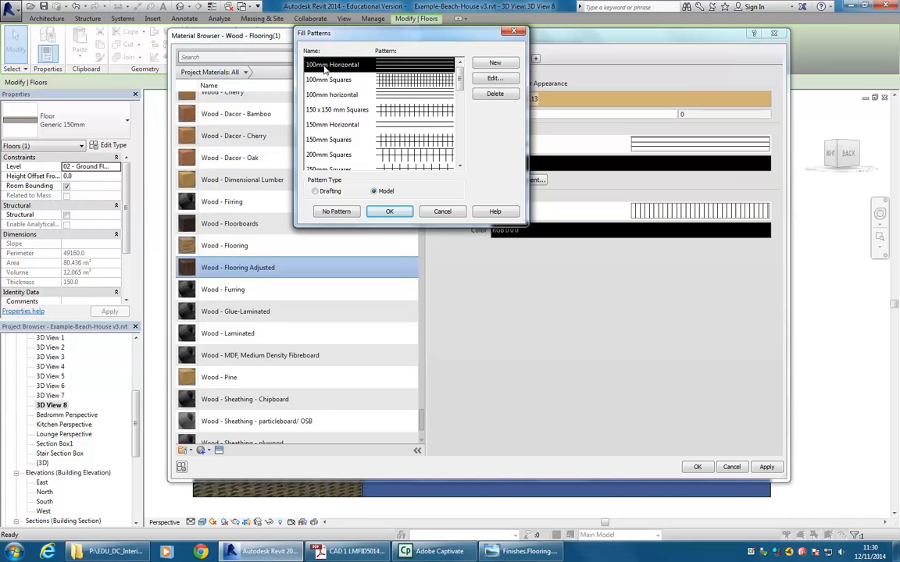
left_click(325, 97)
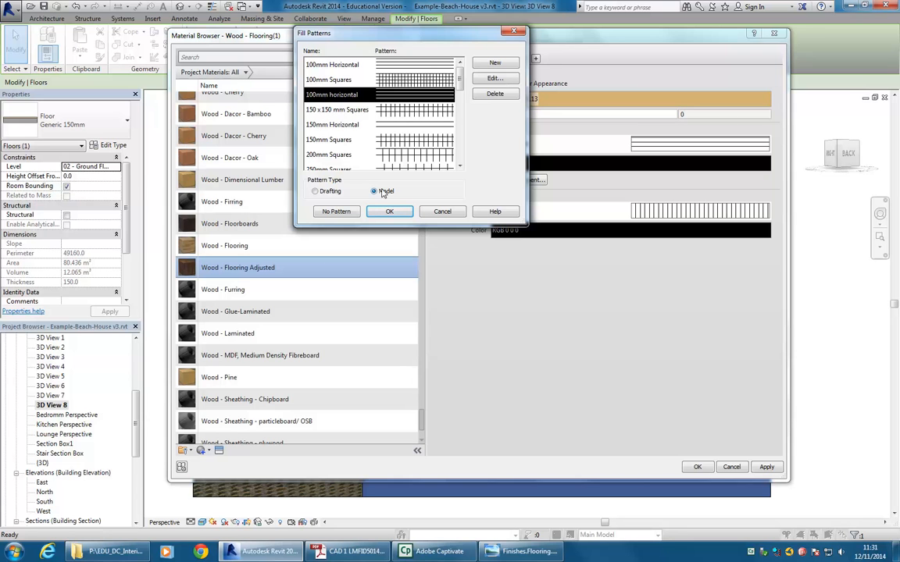
left_click_drag(388, 36, 278, 74)
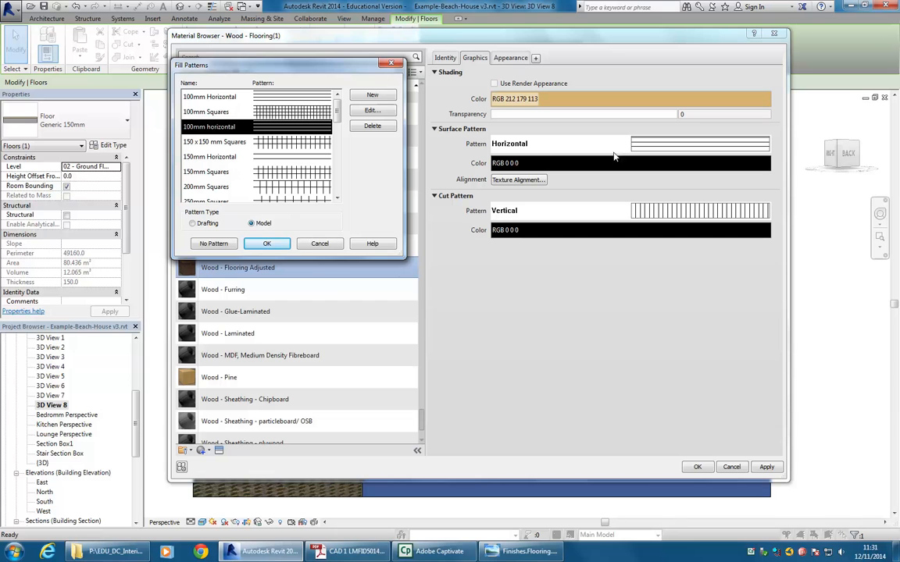
left_click(268, 243)
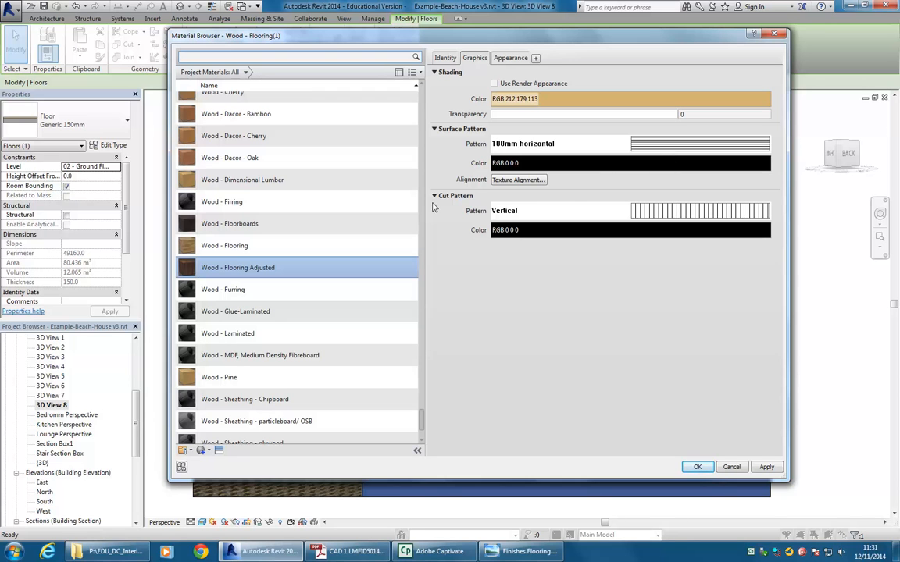
Review the pattern types available for the material's cut pattern and compare them with those for its surface pattern.
left_click(677, 211)
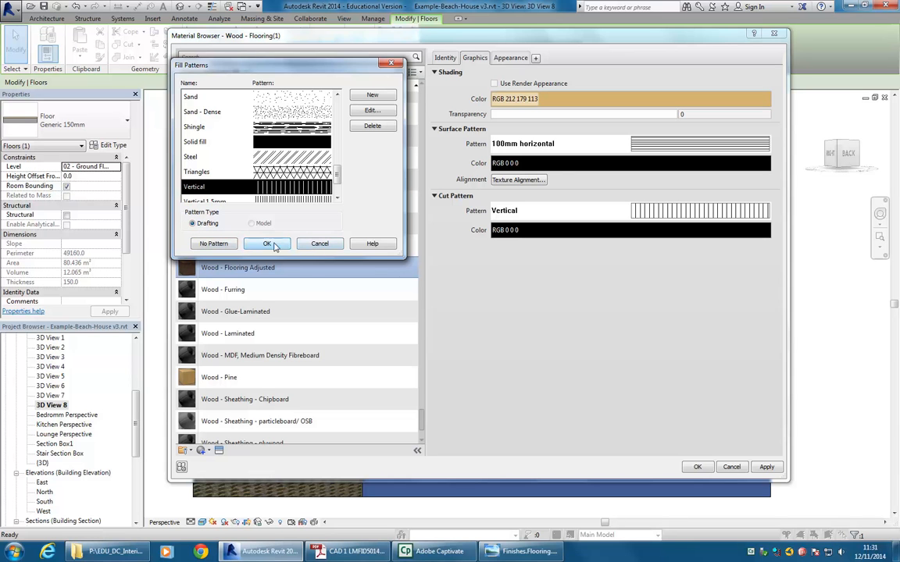
left_click(284, 245)
left_click(700, 144)
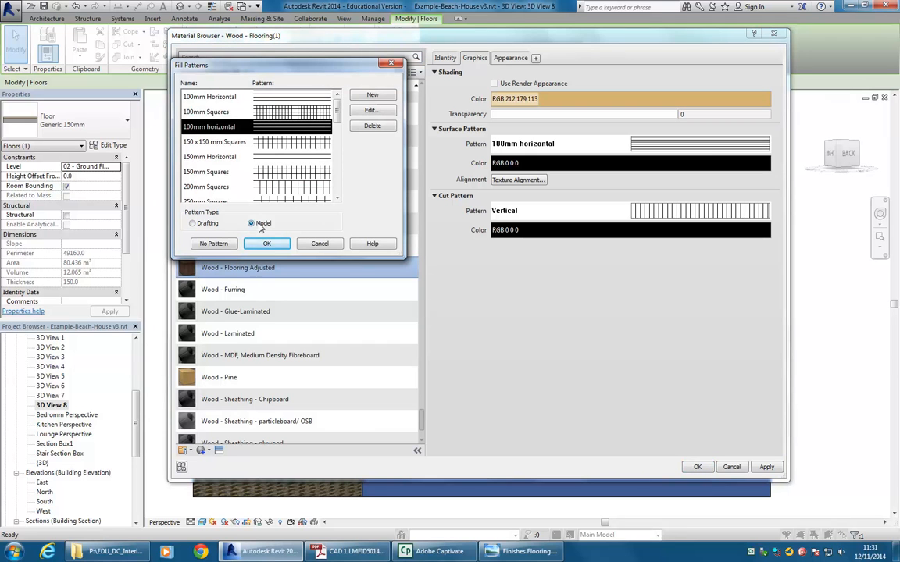
left_click(266, 243)
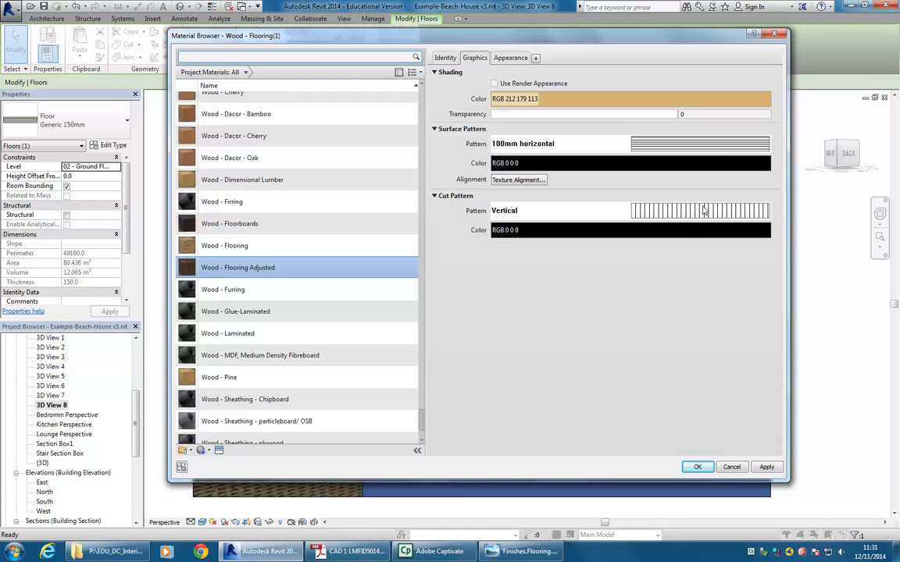
Accept the adjusted flooring material and the layer structure for the Generic 150mm floor type, and clear the floor selection.
left_click(698, 466)
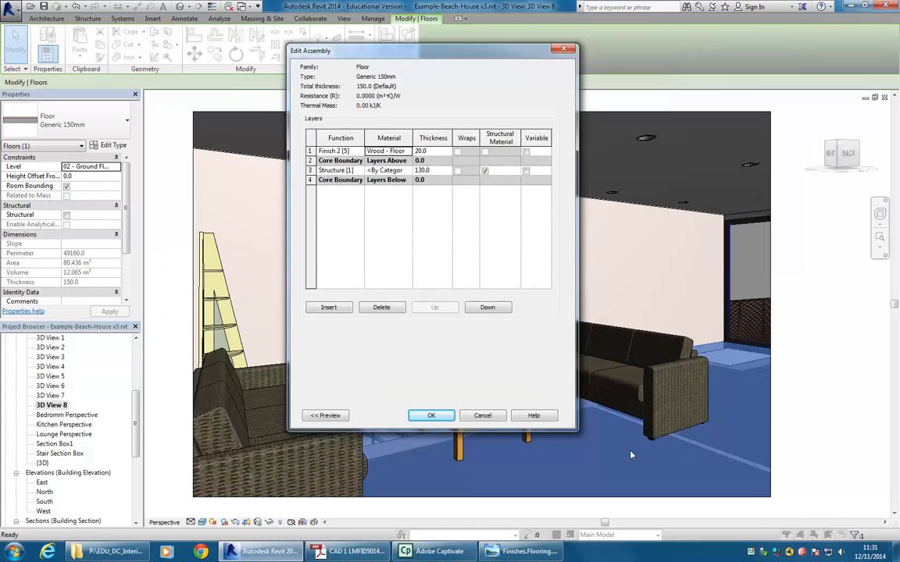
left_click(414, 413)
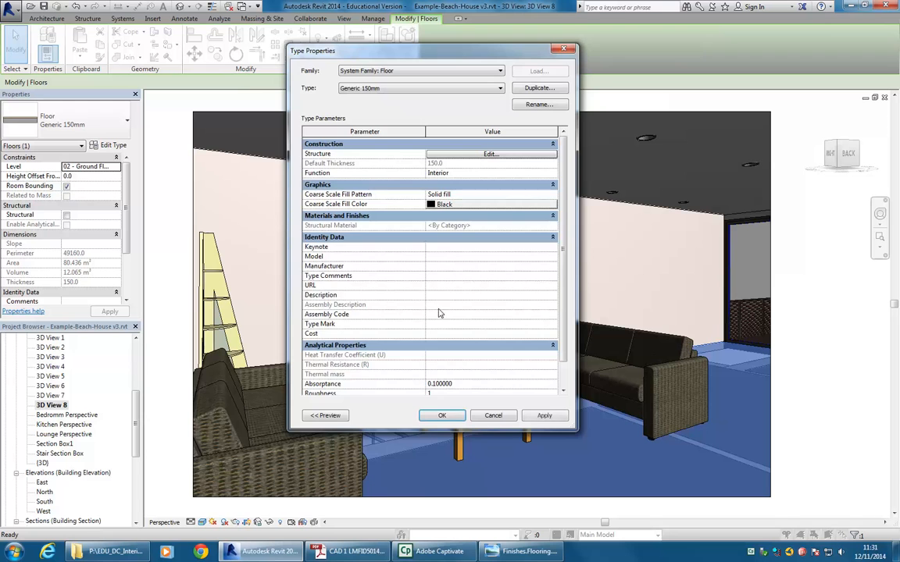
left_click(441, 415)
key("Escape")
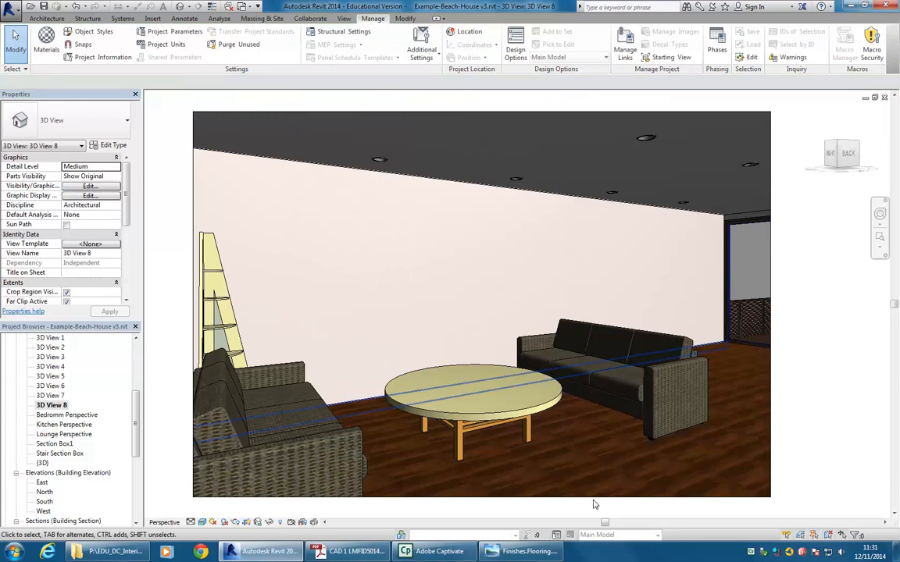
Examine the hardwood plank flooring up close around the sofa and table, and return to the overall lounge view.
scroll(604, 380, "up", 3)
scroll(603, 380, "up", 5)
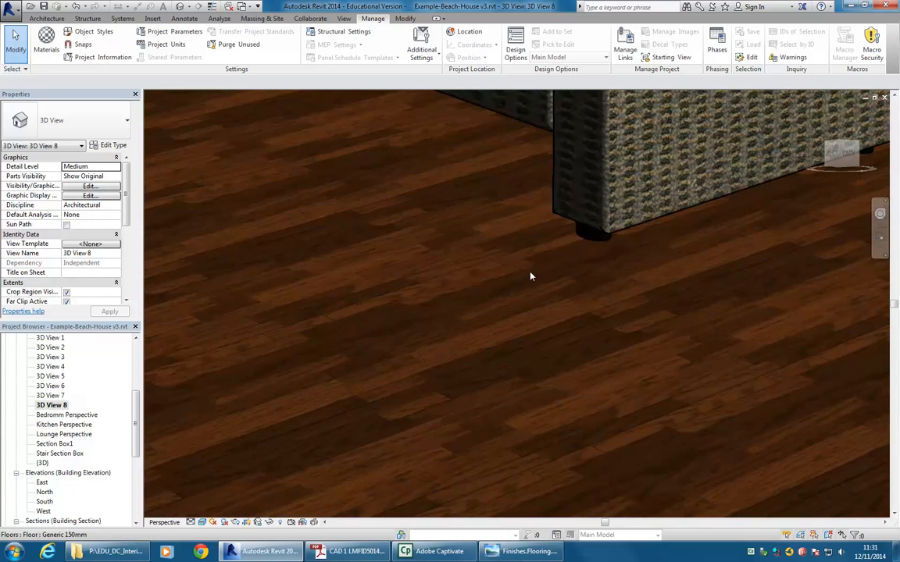
scroll(515, 295, "up", 3)
scroll(524, 303, "down", 8)
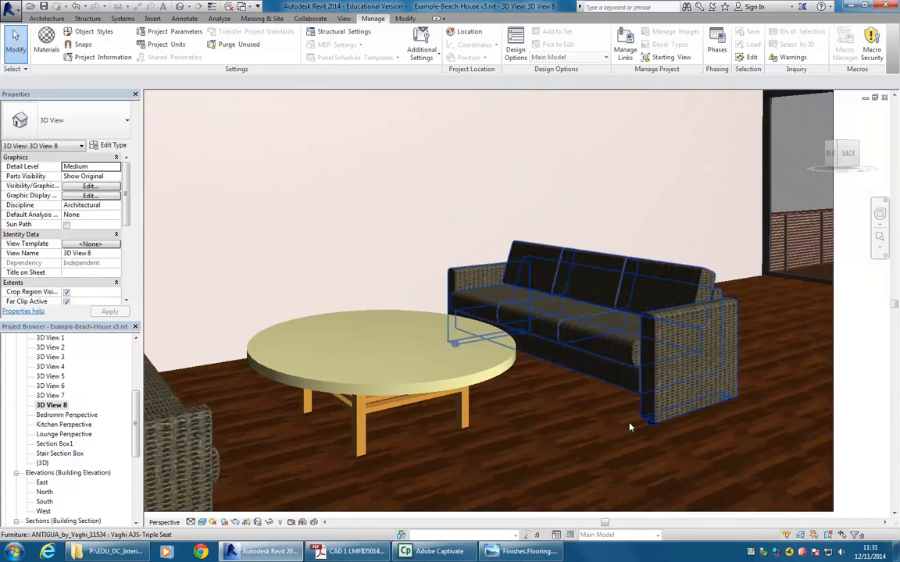
middle_click_drag(565, 380, 610, 377)
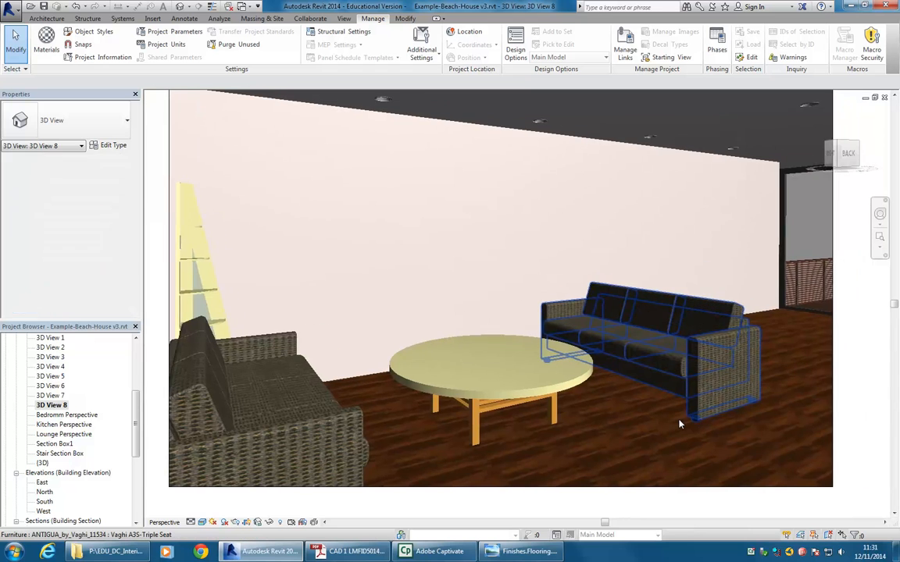
scroll(540, 289, "down", 3)
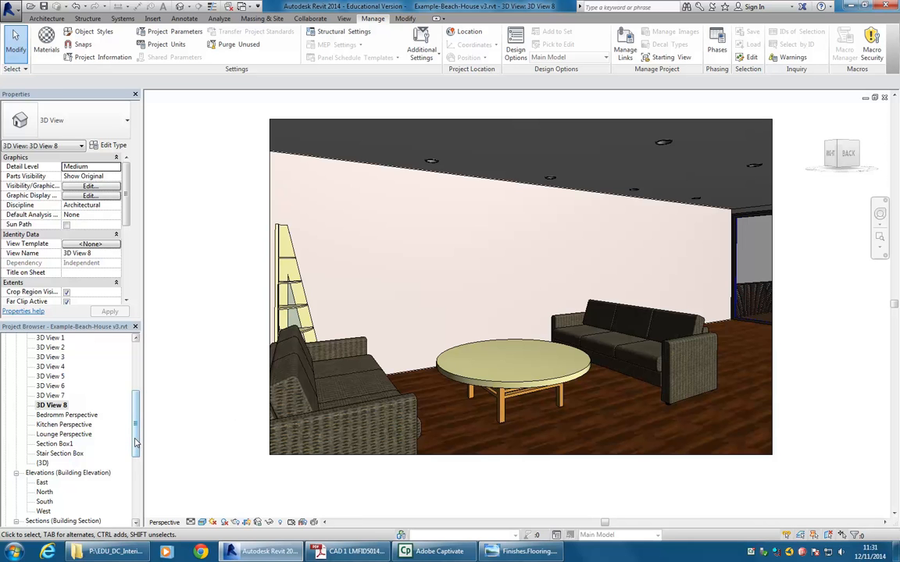
Open the Section Box1 3D view and inspect the new flooring across the kitchen, dining and lounge areas.
double_click(48, 445)
scroll(475, 228, "down", 3)
scroll(478, 360, "up", 2)
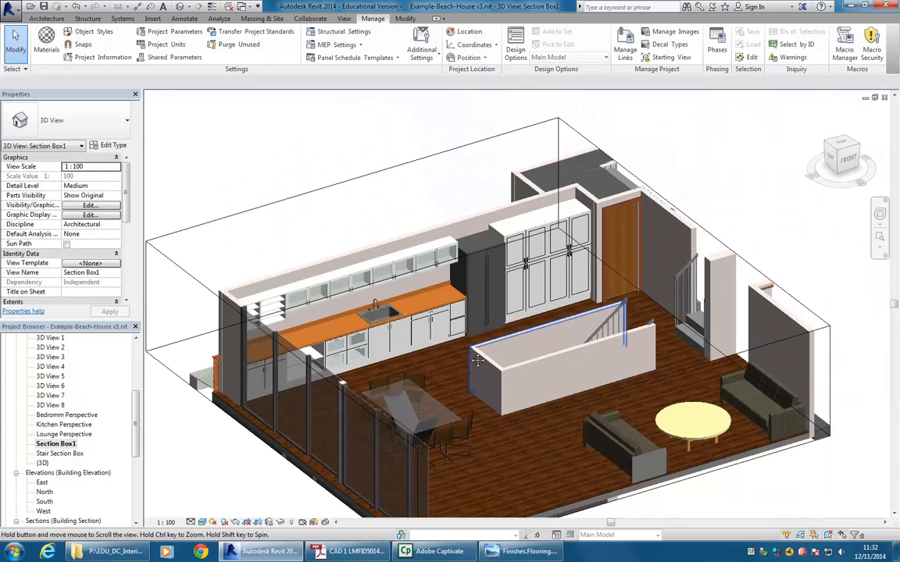
middle_click_drag(478, 360, 475, 331)
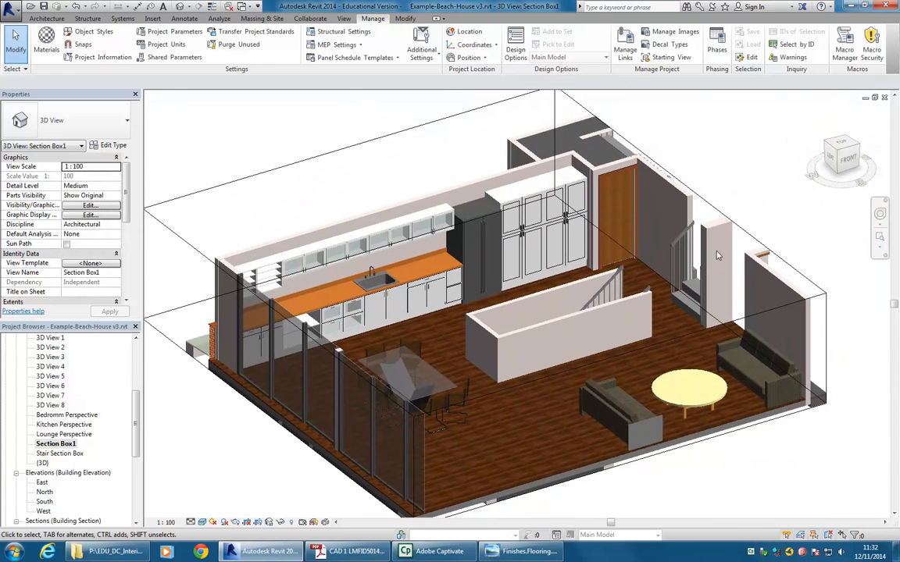
Extend the section box outward on the staircase side to take in the stairs and entrance area, and clear the selection.
middle_click_drag(718, 255, 705, 253, "shift")
left_click(752, 249)
left_click_drag(699, 258, 748, 245)
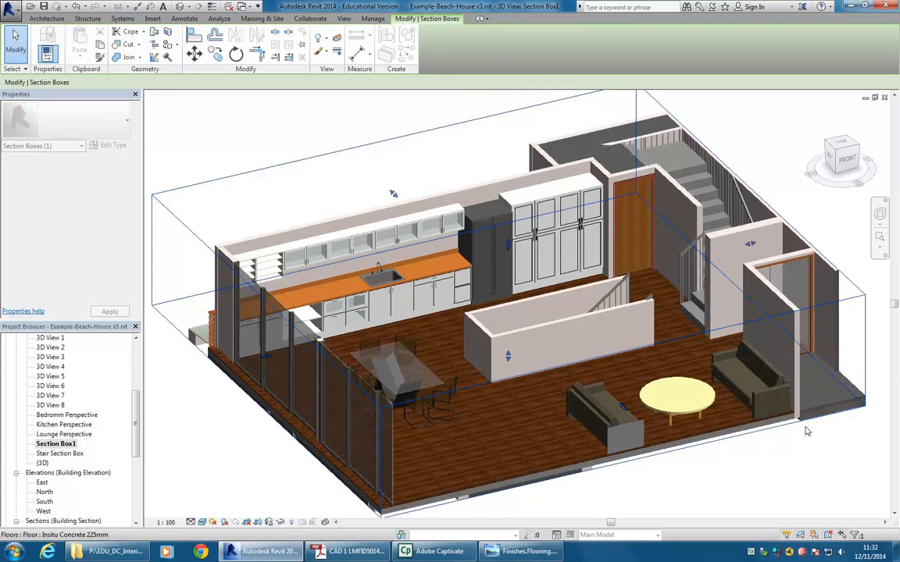
left_click(807, 430)
Duplicate the type of the short wall beside the staircase under the name Feature 230mm Wall.
scroll(629, 251, "up", 3)
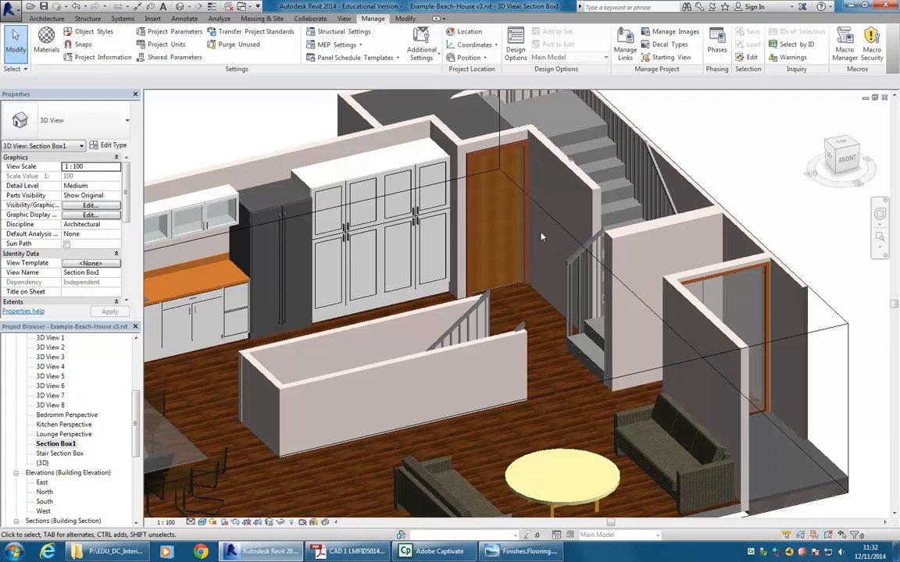
left_click(614, 257)
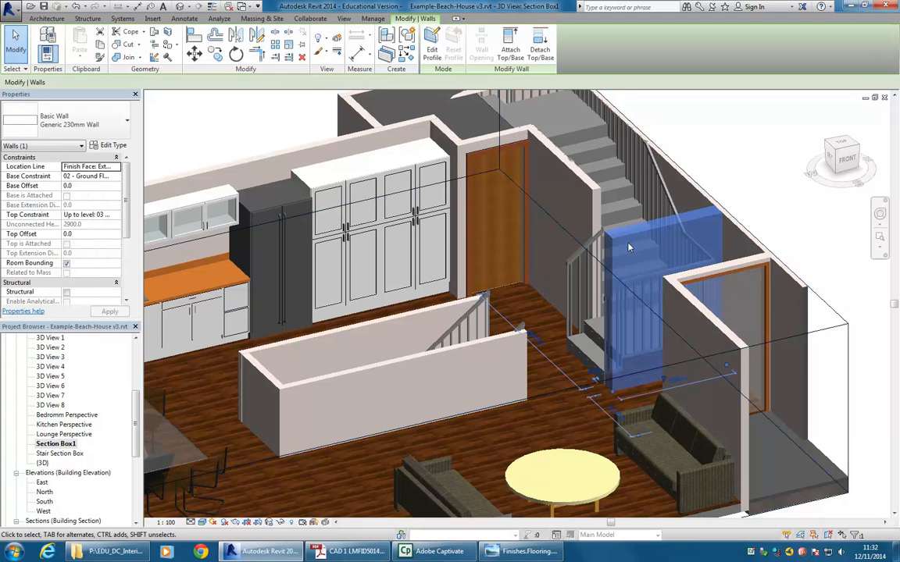
scroll(562, 273, "up", 2)
scroll(563, 277, "up", 2)
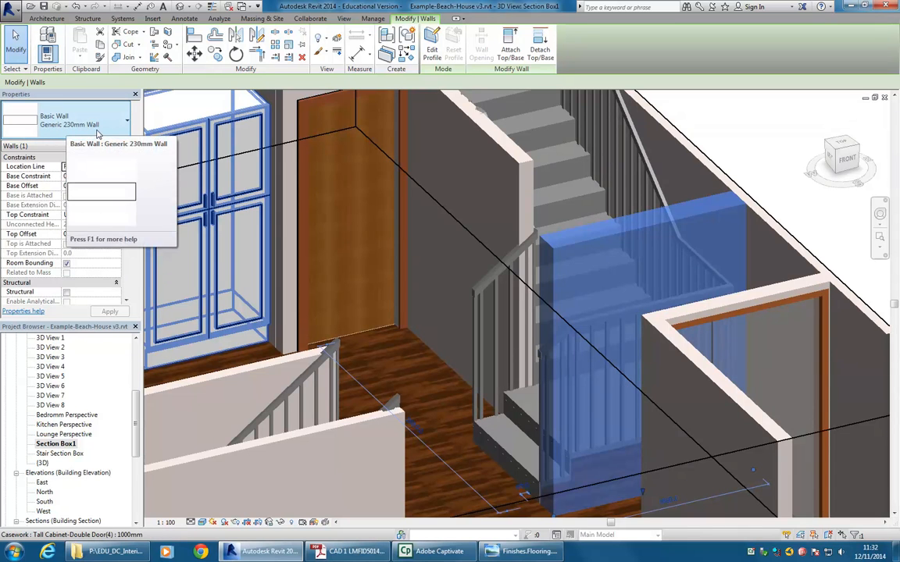
left_click(109, 146)
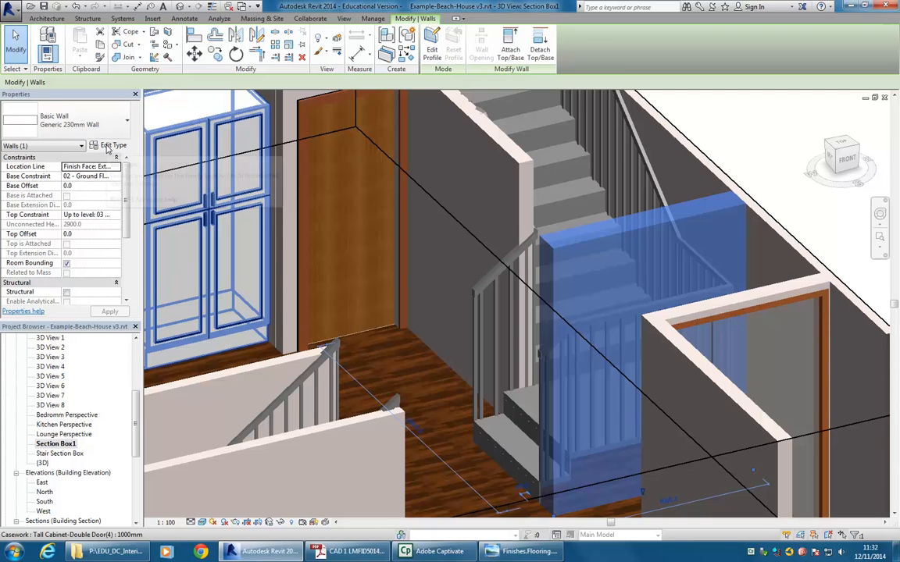
left_click_drag(417, 59, 220, 48)
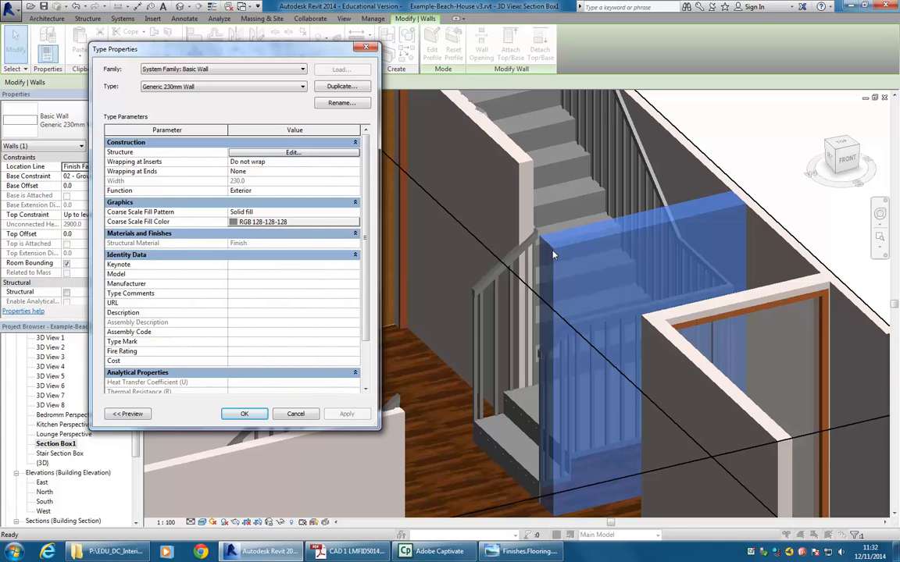
left_click(334, 88)
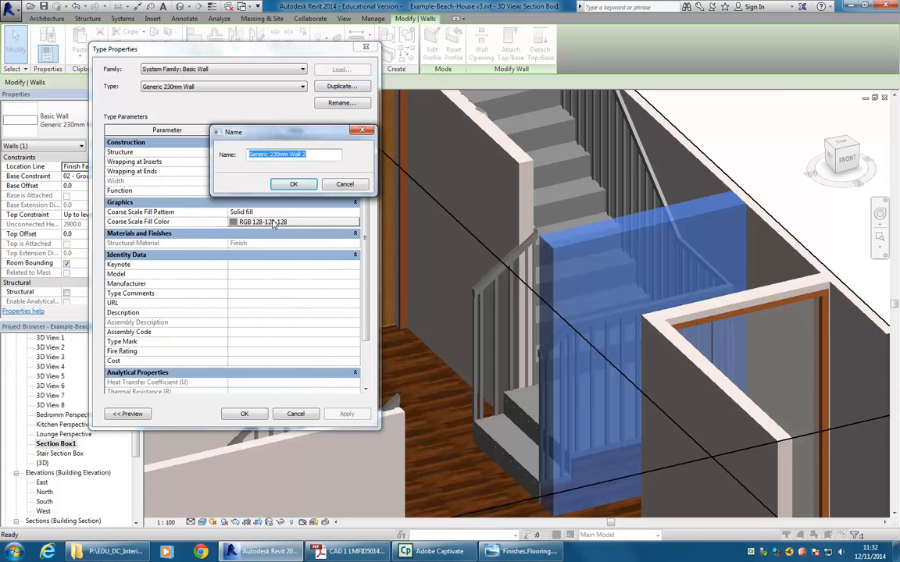
left_click_drag(269, 155, 246, 156)
type("Feature")
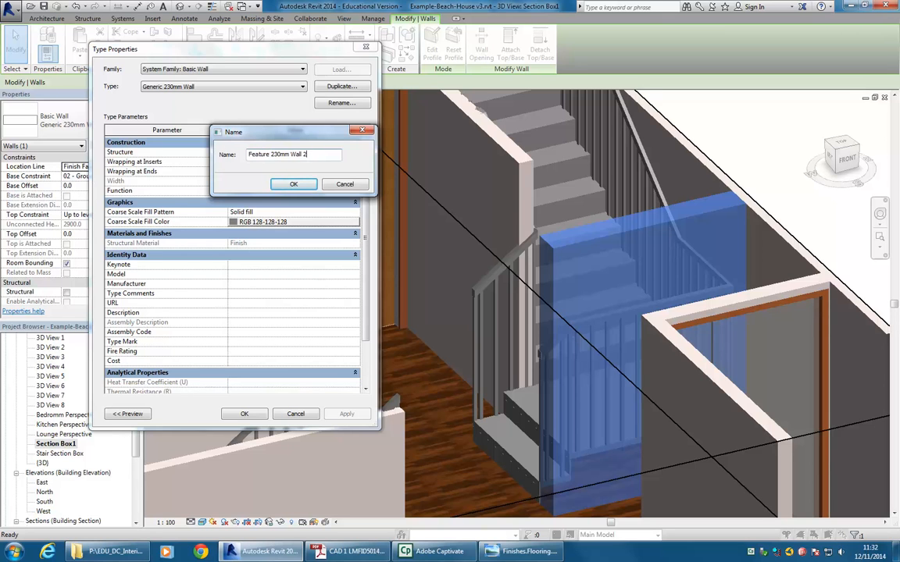
left_click(293, 184)
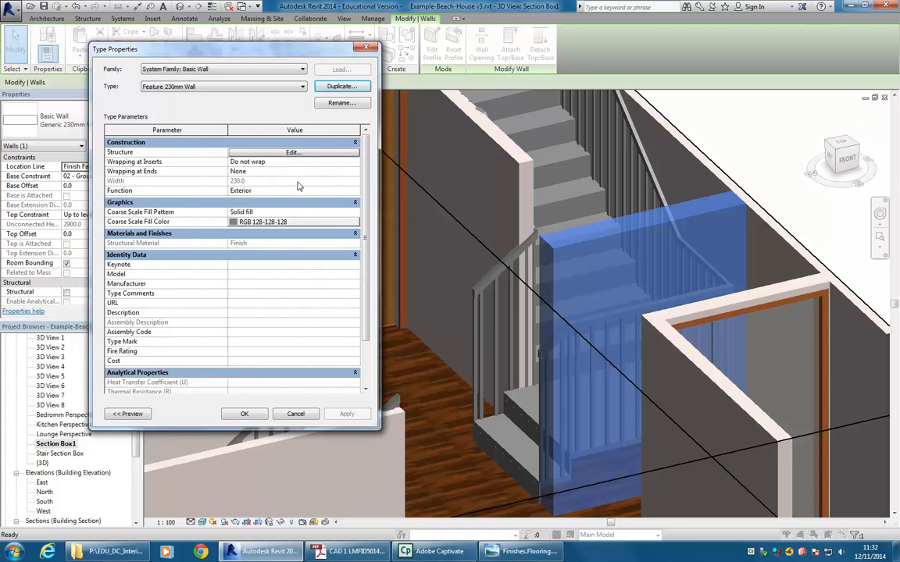
Duplicate the Finish material from the Feature 230mm Wall's structure layer and name the copy Paint Red.
left_click(267, 154)
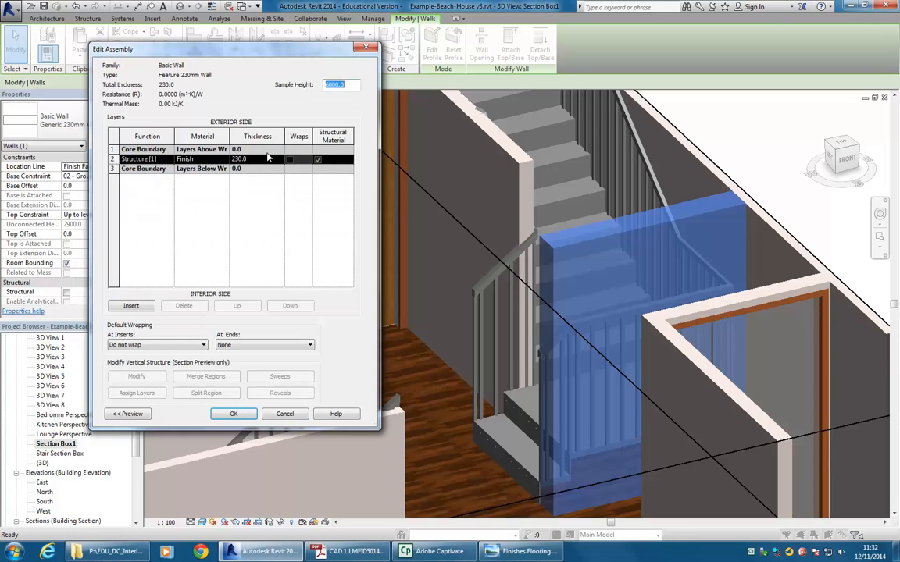
left_click(187, 159)
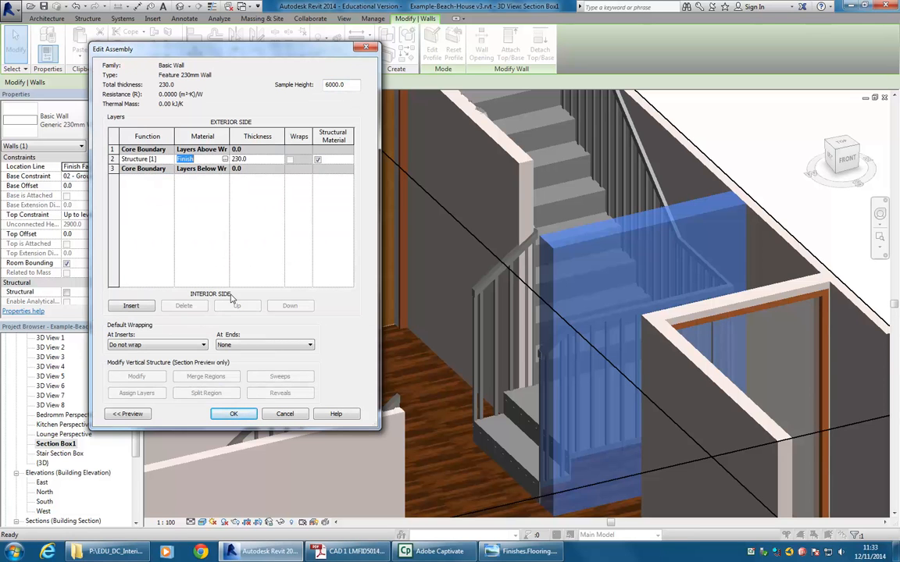
left_click(201, 159)
left_click(225, 159)
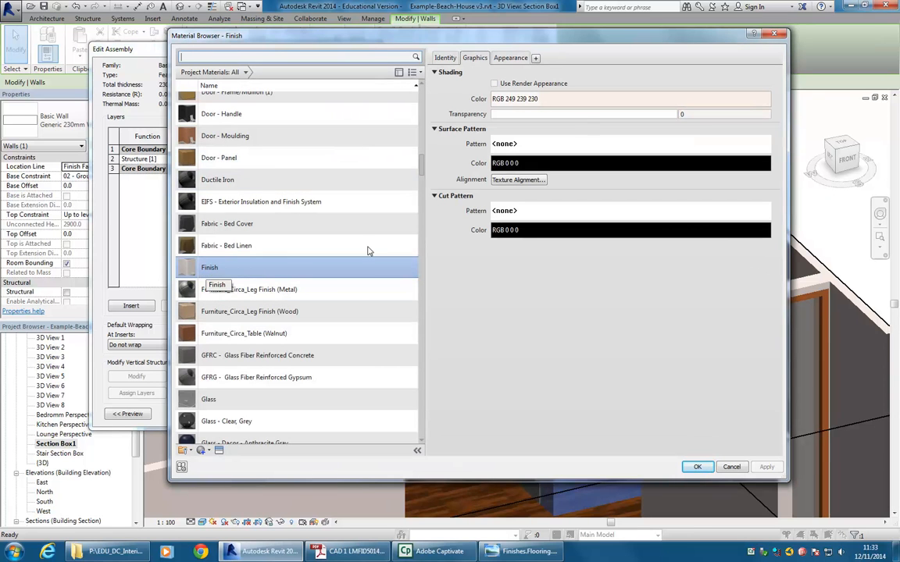
left_click_drag(578, 44, 450, 51)
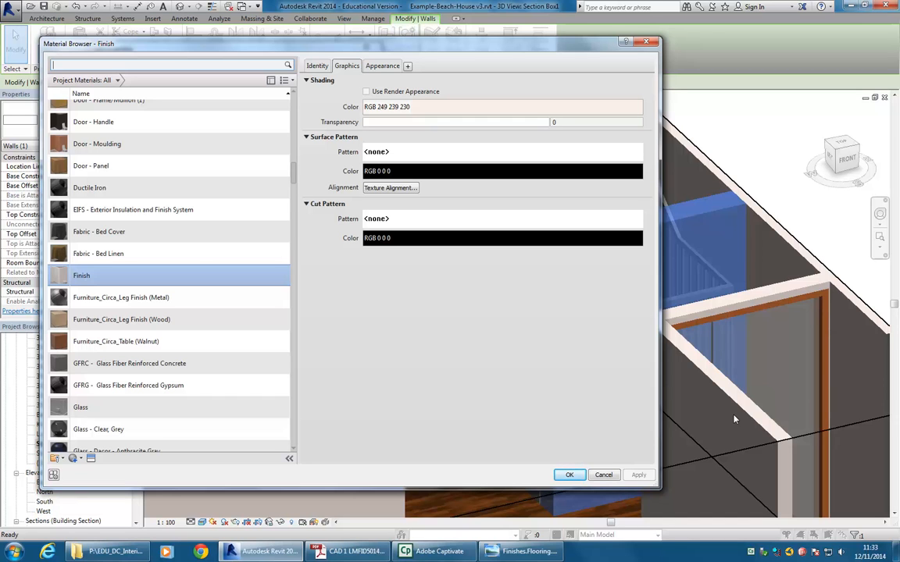
right_click(87, 278)
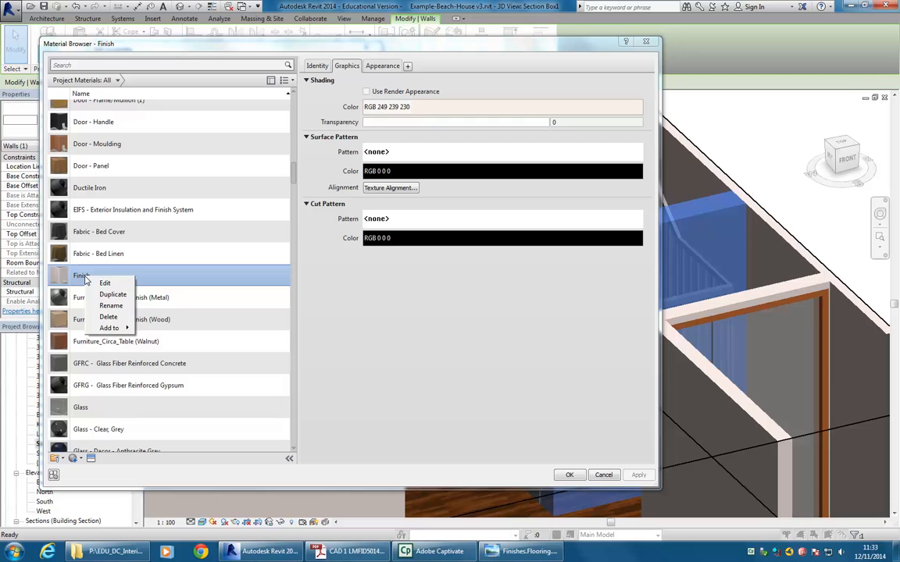
left_click(99, 295)
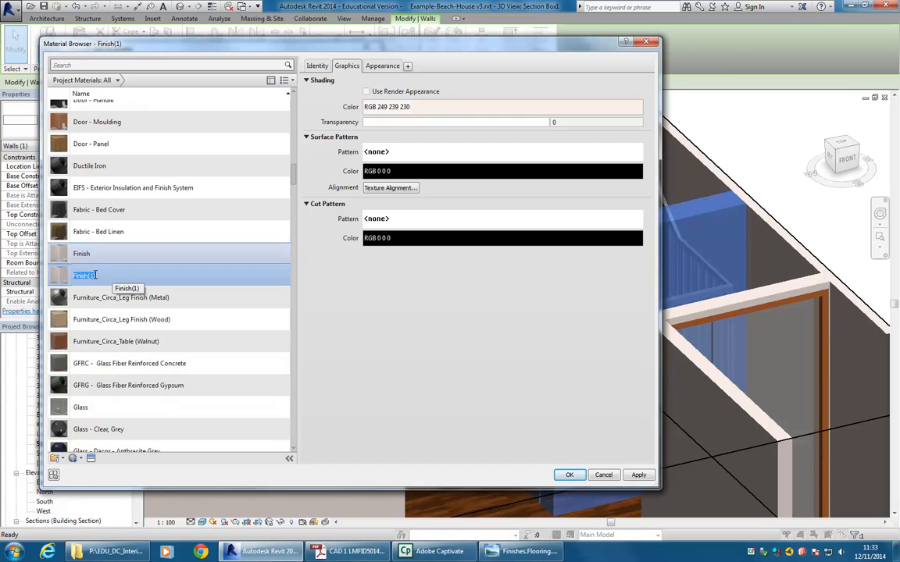
type("F")
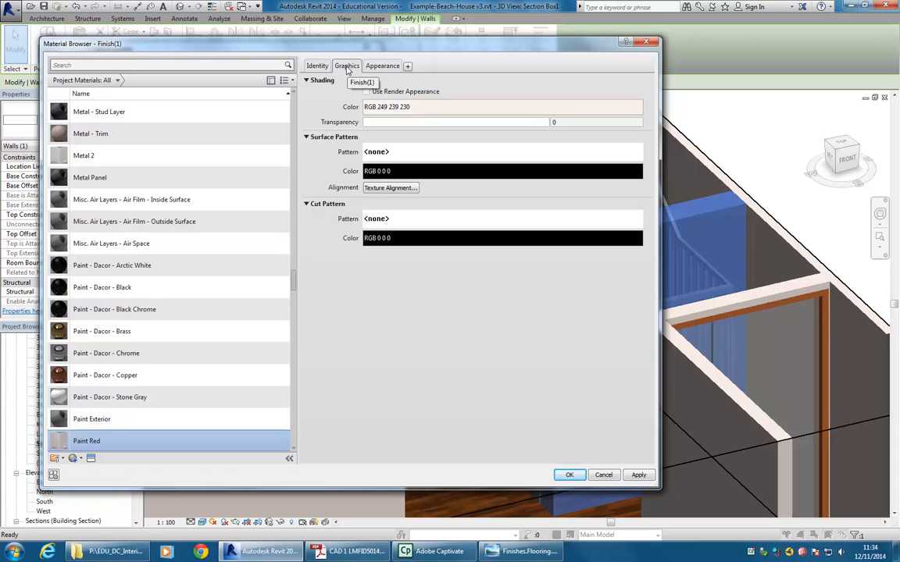
Replace Paint Red's appearance asset with the matte Dark Red wall paint from the Appearance Library.
left_click(381, 67)
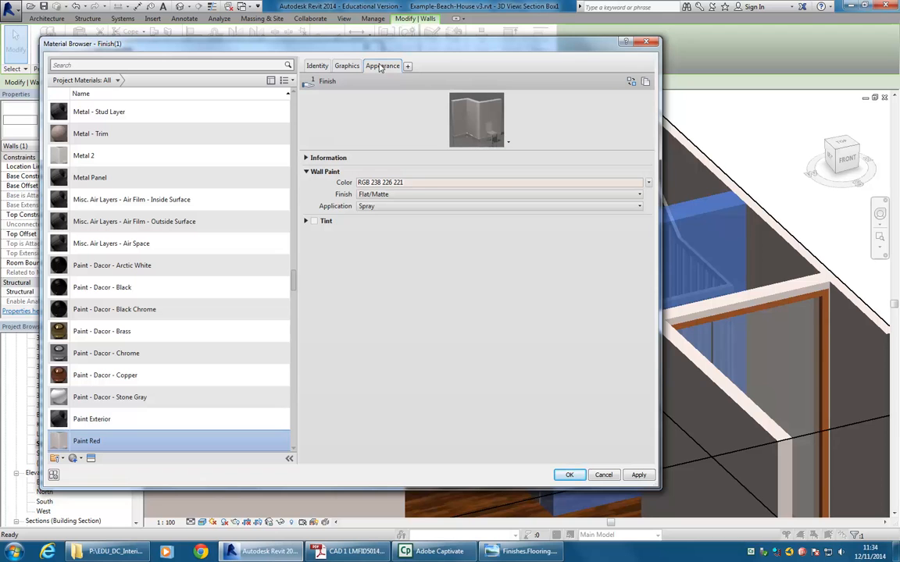
right_click(380, 68)
left_click(400, 93)
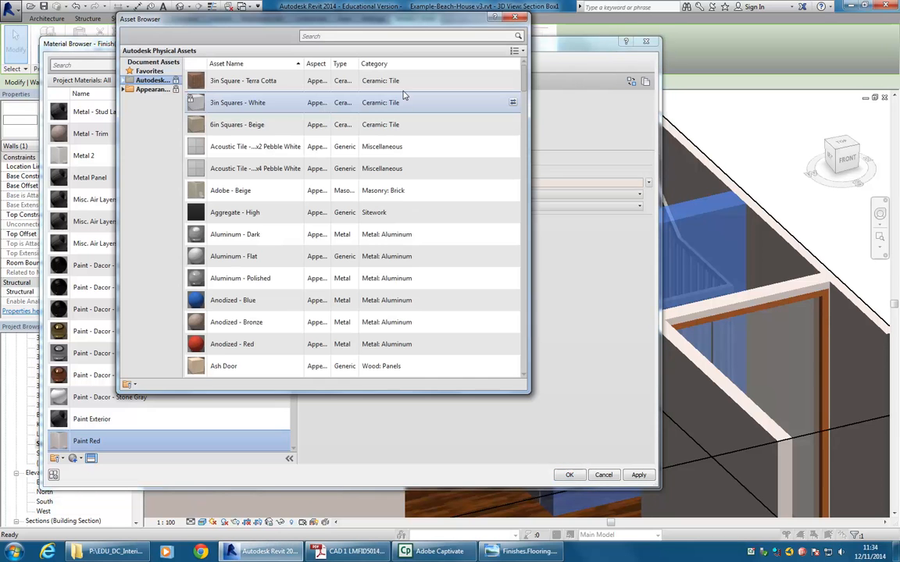
left_click(149, 89)
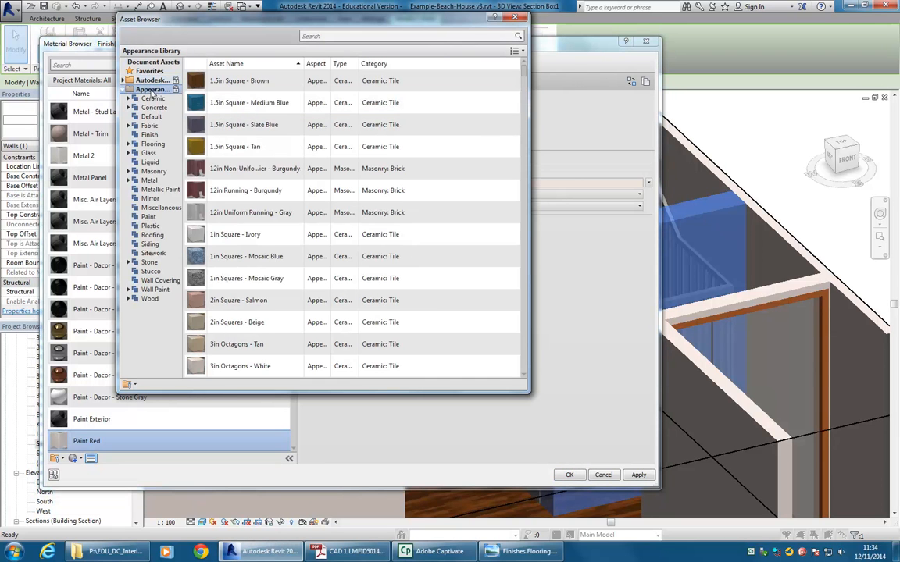
left_click(147, 216)
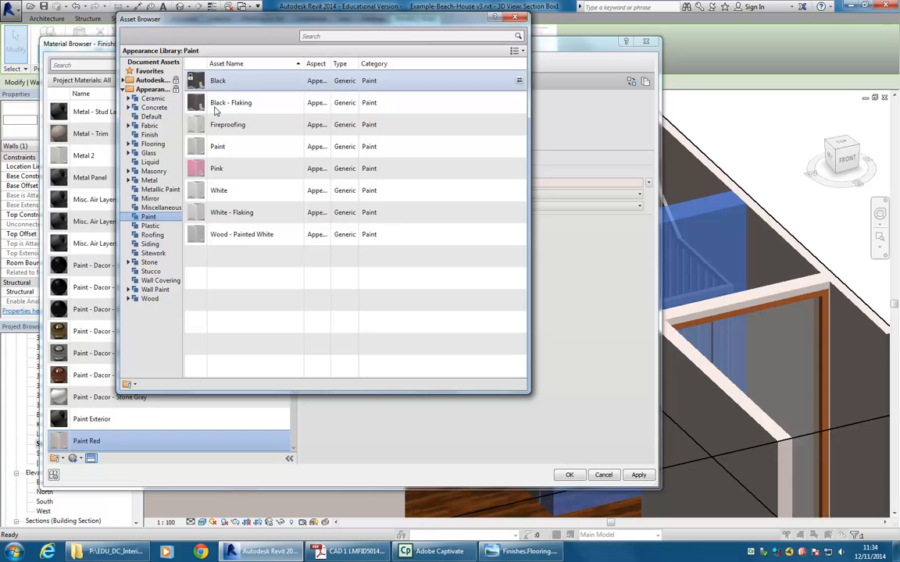
left_click(154, 290)
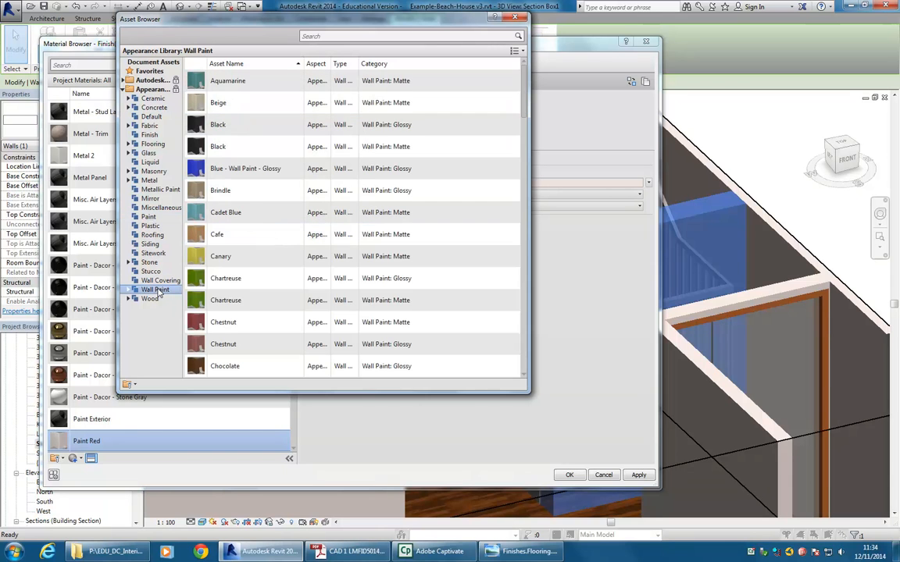
mouse_move(523, 98)
left_mouse_down()
mouse_move(519, 219)
mouse_move(536, 342)
mouse_move(526, 163)
left_mouse_up()
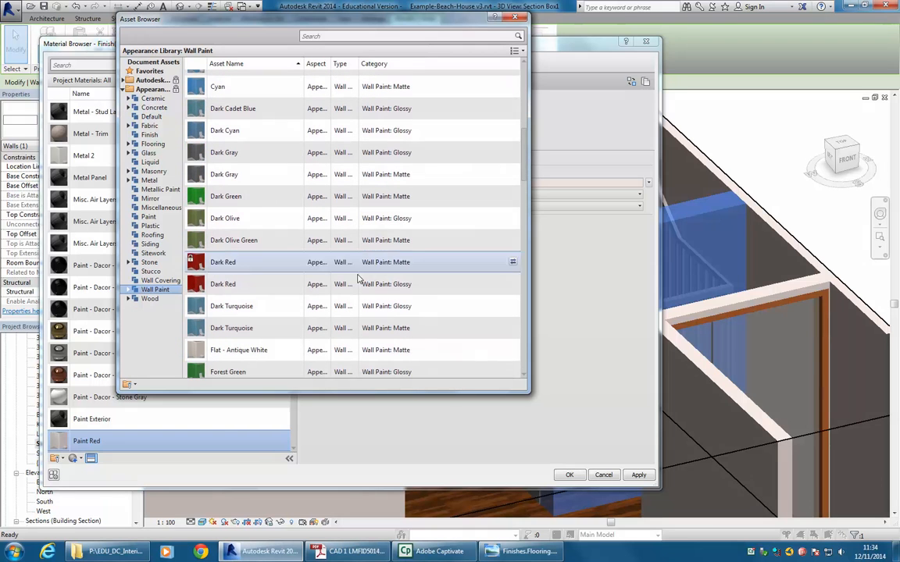
double_click(227, 266)
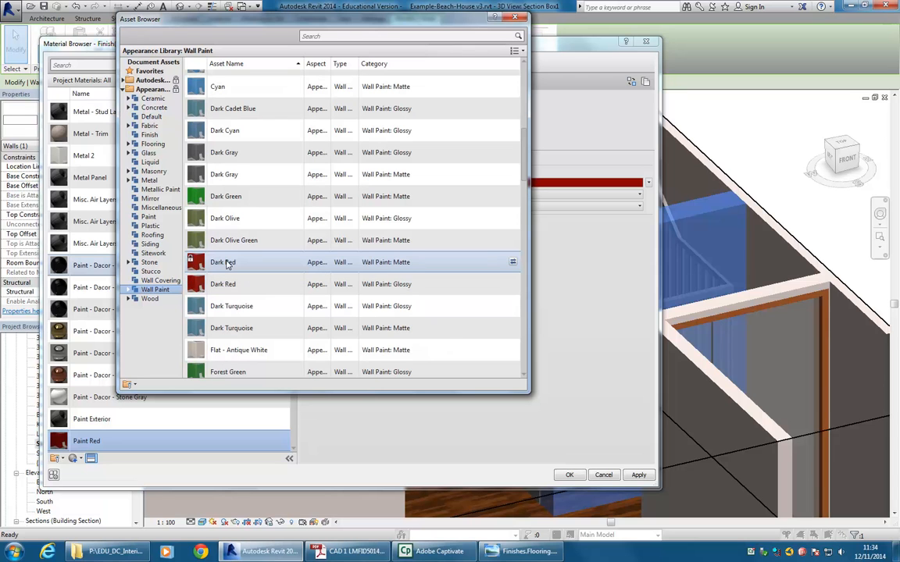
left_click(515, 17)
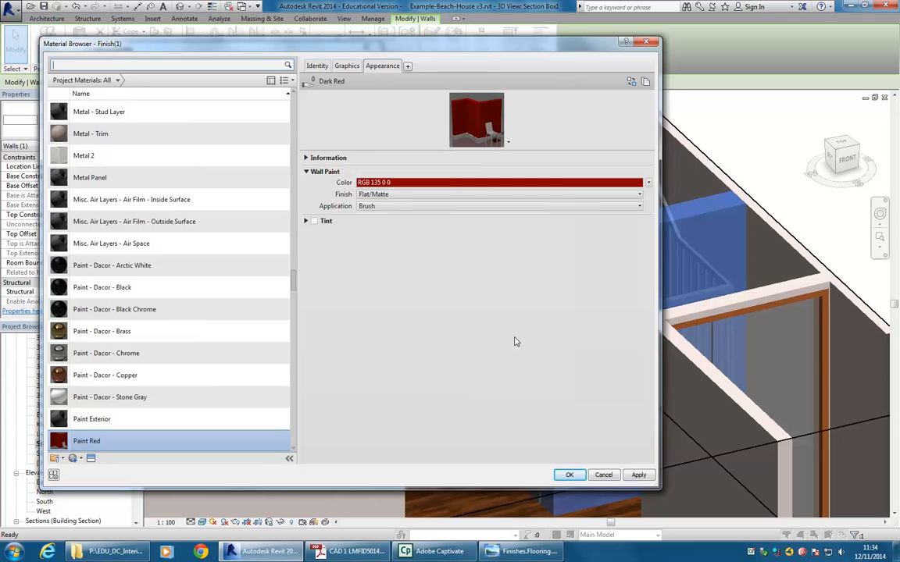
Darken the Paint Red appearance's wall paint color to RGB 111 0 0.
left_click(500, 183)
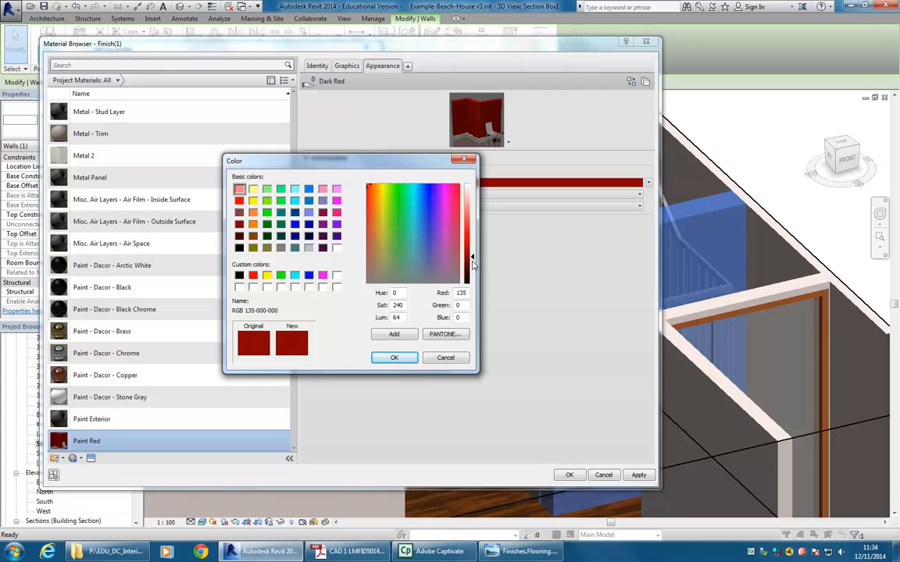
left_click_drag(472, 259, 471, 262)
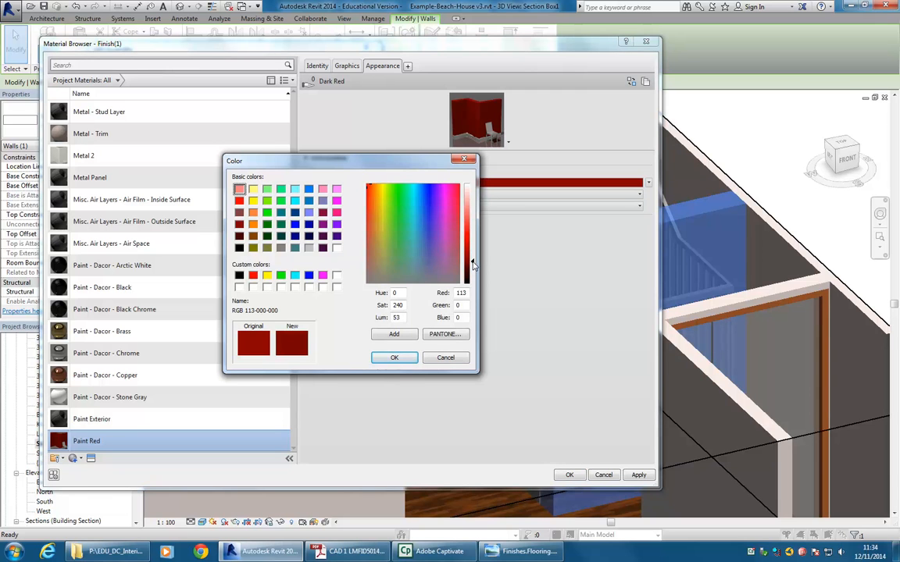
left_click(395, 358)
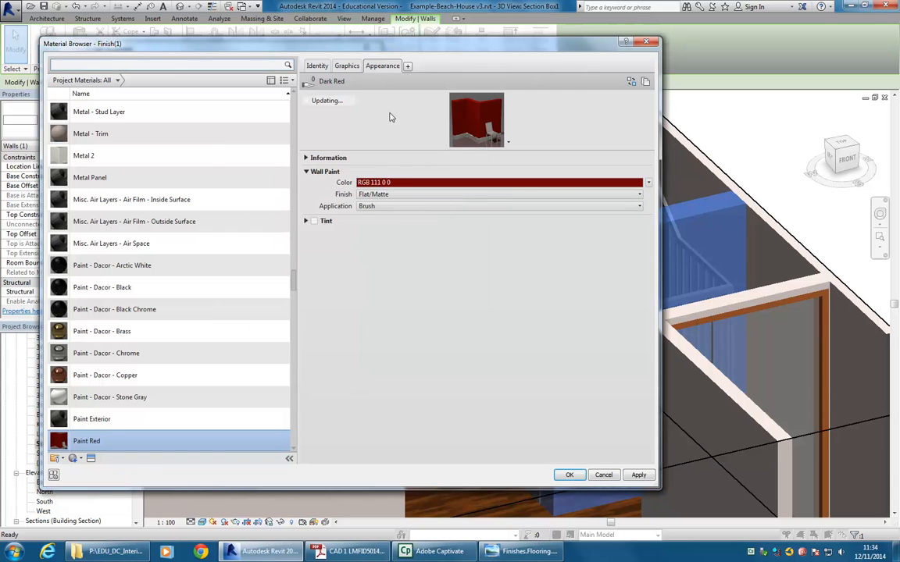
Try the render appearance for Paint Red's shading, turn that option off, and set the shading color to a brighter RGB 183 0 0.
left_click(346, 66)
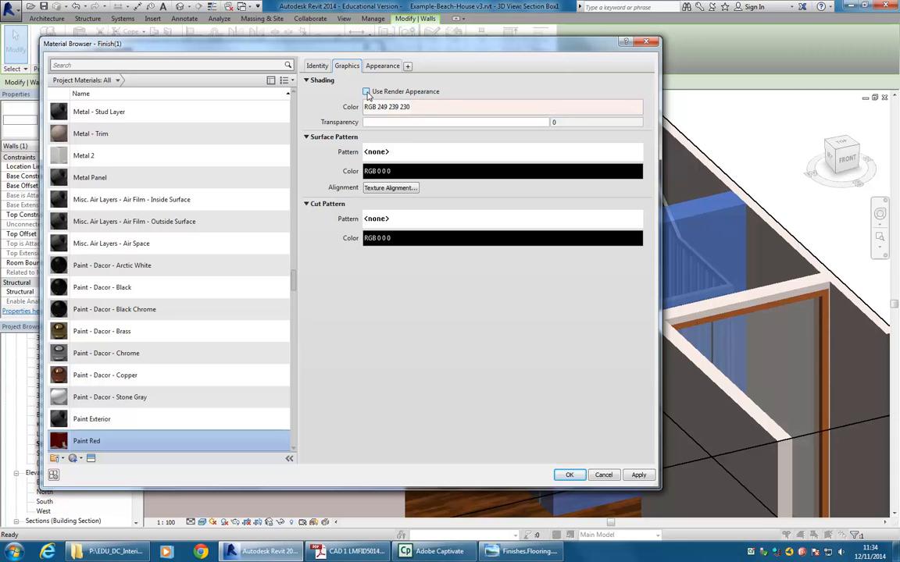
left_click(366, 92)
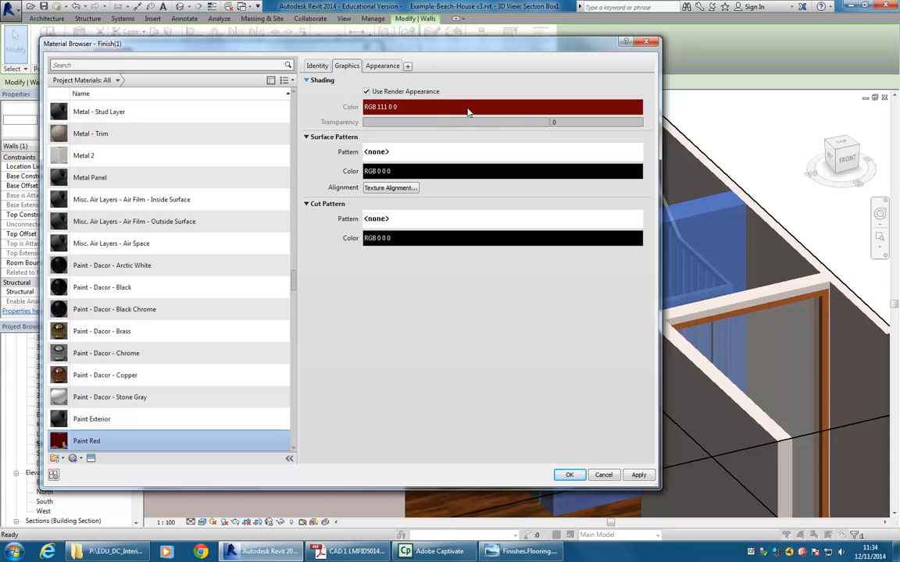
left_click(367, 92)
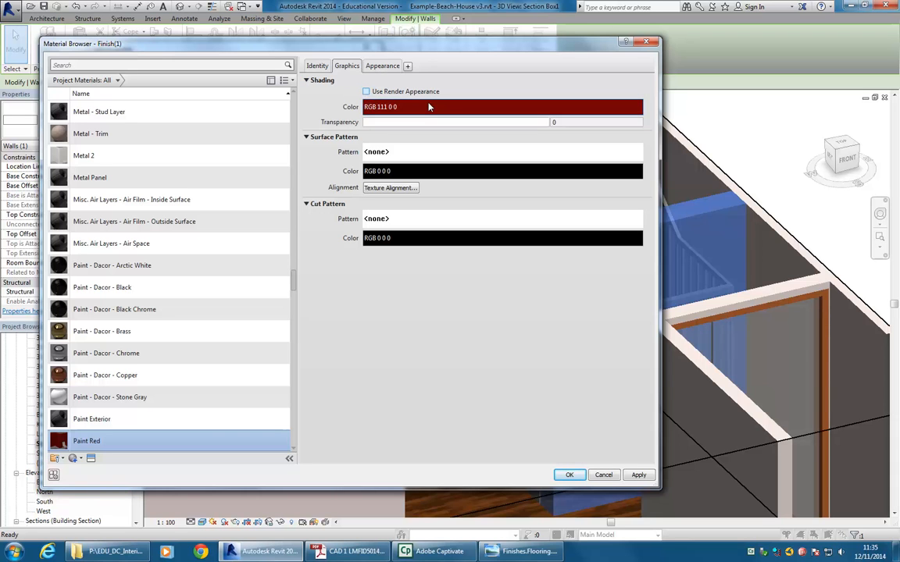
left_click(387, 105)
left_click_drag(474, 266, 472, 250)
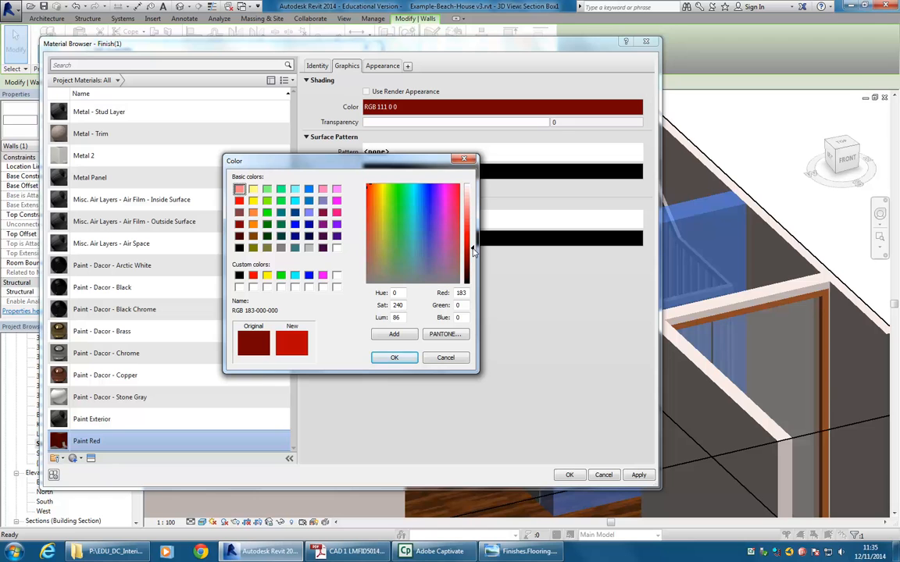
left_click(398, 358)
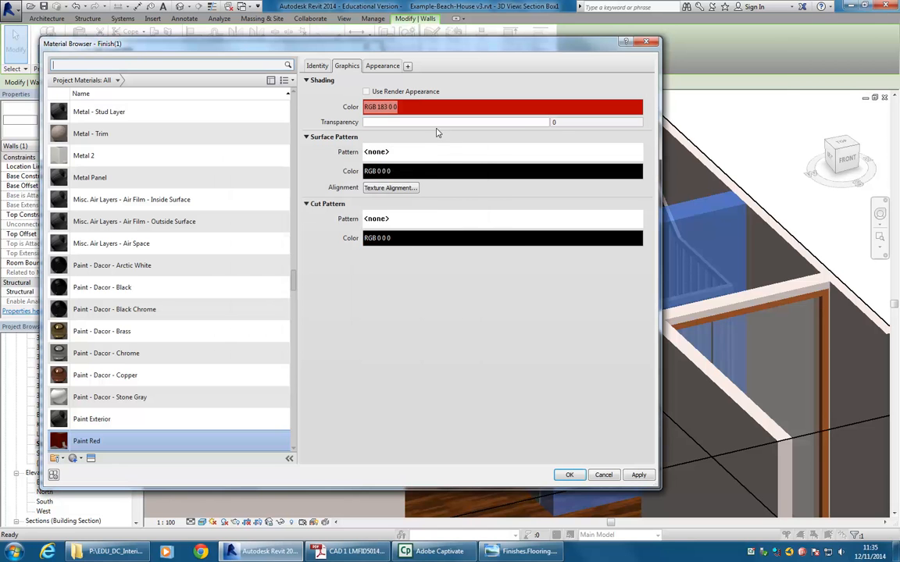
Accept the Paint Red material and the layer structure for the Feature 230mm Wall type, and clear the wall selection.
left_click(569, 475)
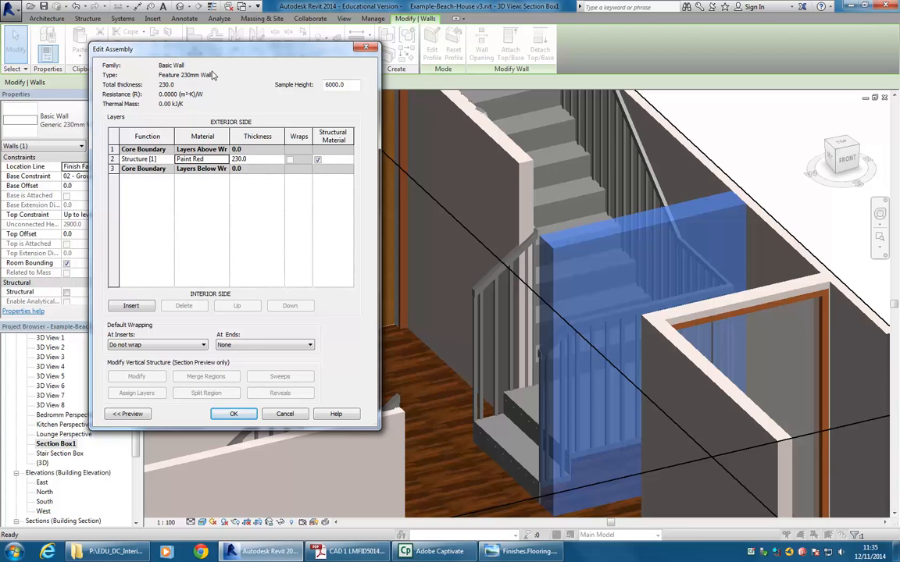
left_click(234, 414)
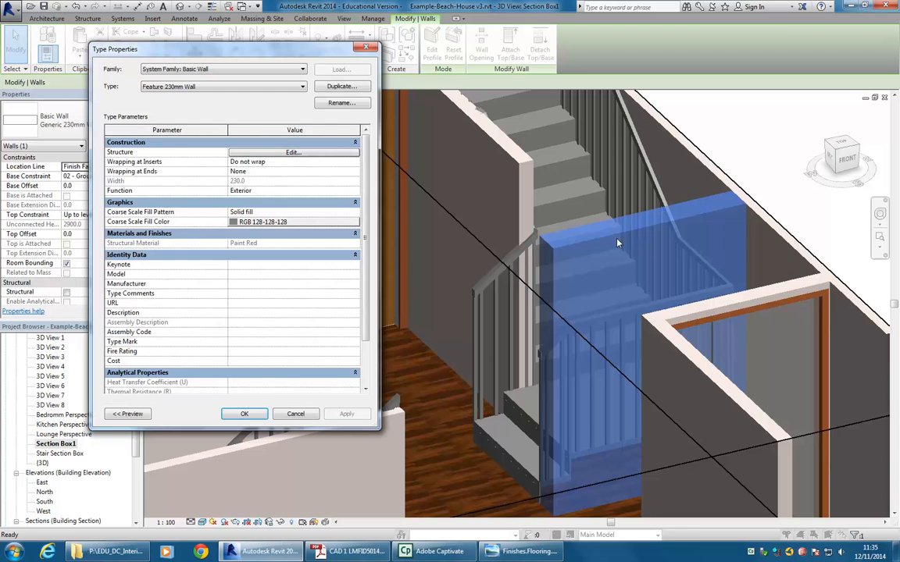
left_click(243, 413)
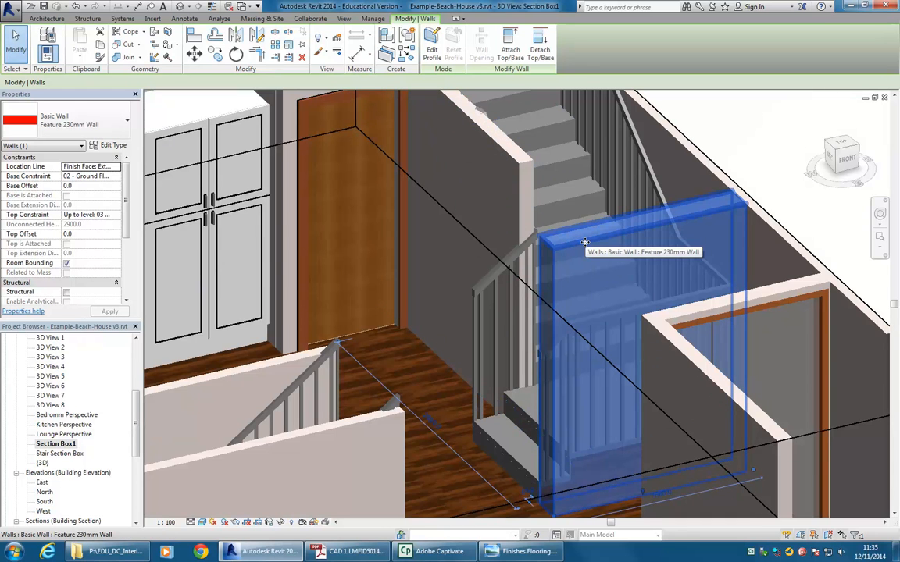
key("Escape")
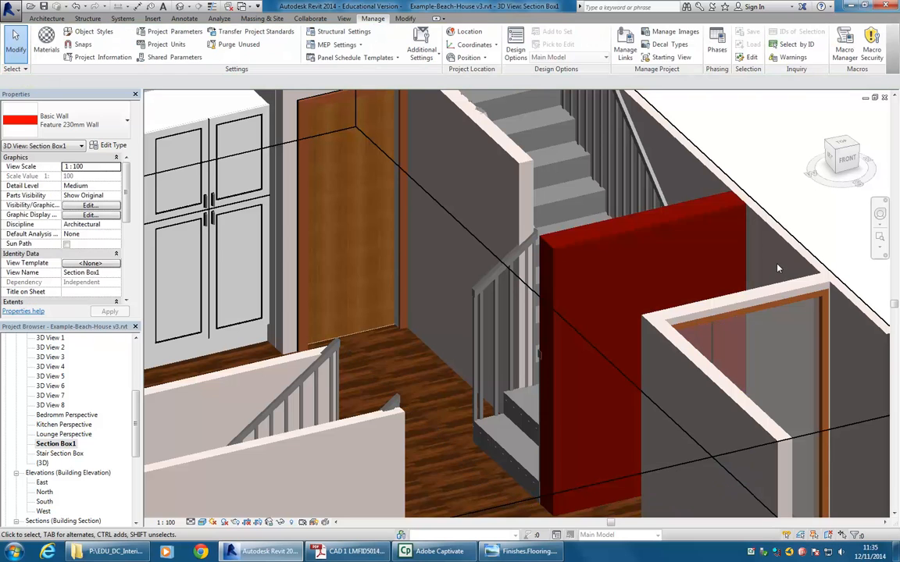
Examine the red feature wall in the context of the kitchen, lounge and staircase.
scroll(769, 268, "down", 1)
middle_click_drag(665, 253, 652, 209)
scroll(644, 209, "down", 2)
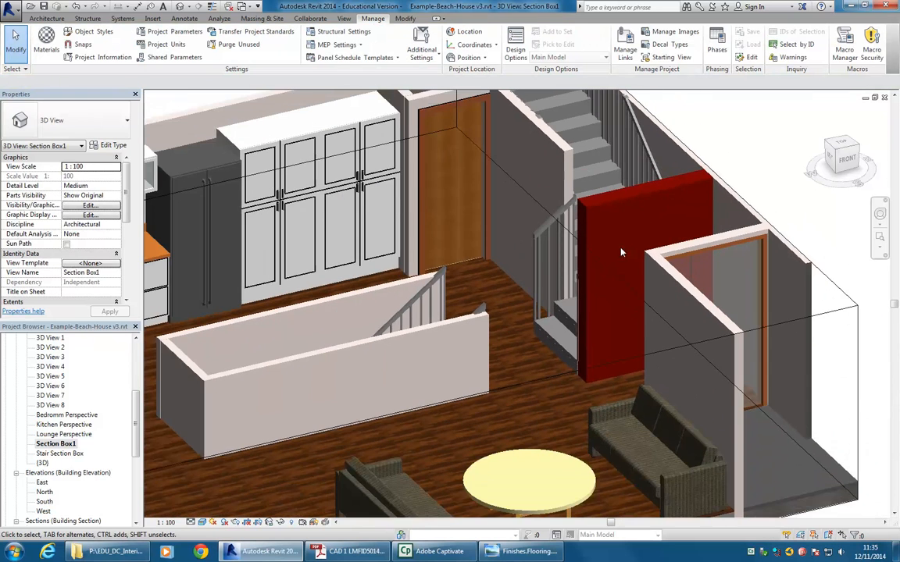
scroll(534, 341, "down", 1)
middle_click_drag(535, 341, 611, 333)
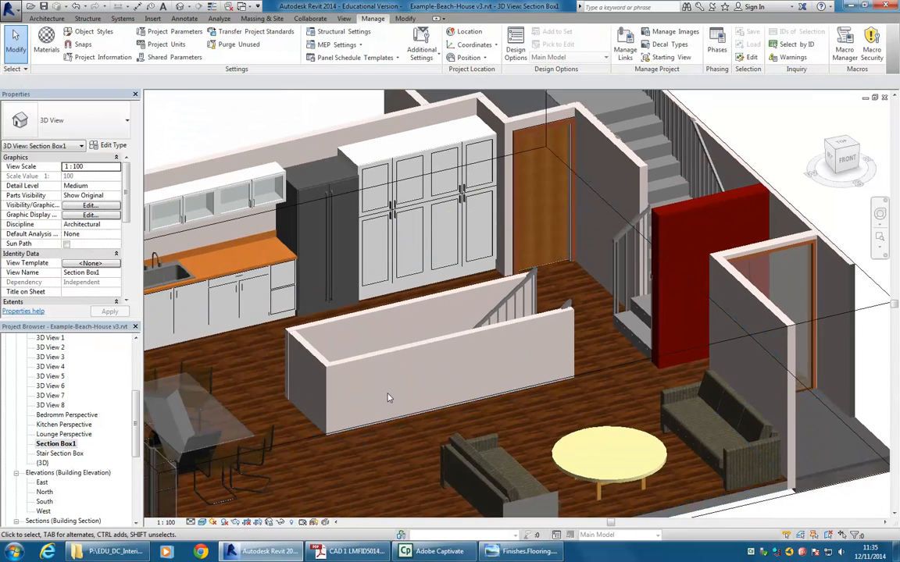
scroll(409, 377, "down", 1)
middle_click_drag(418, 380, 396, 373)
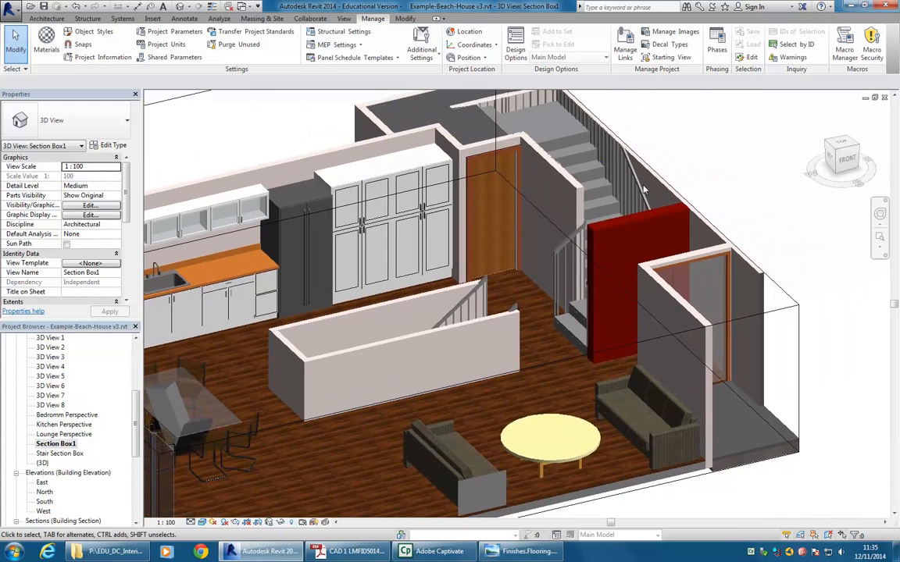
Open the layer structure of the Feature 230mm Wall type beside the stairs and show its preview.
scroll(627, 234, "up", 4)
scroll(547, 265, "up", 3)
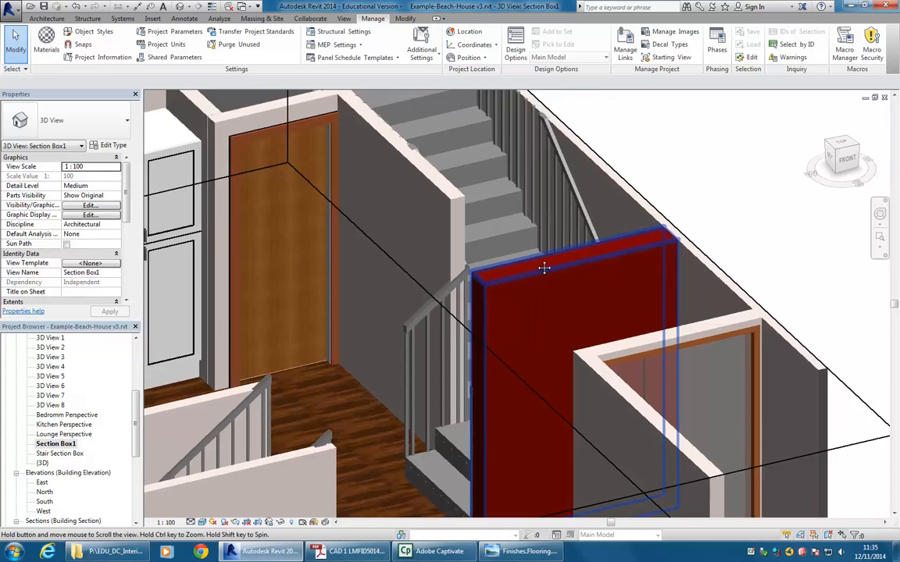
left_click(528, 281)
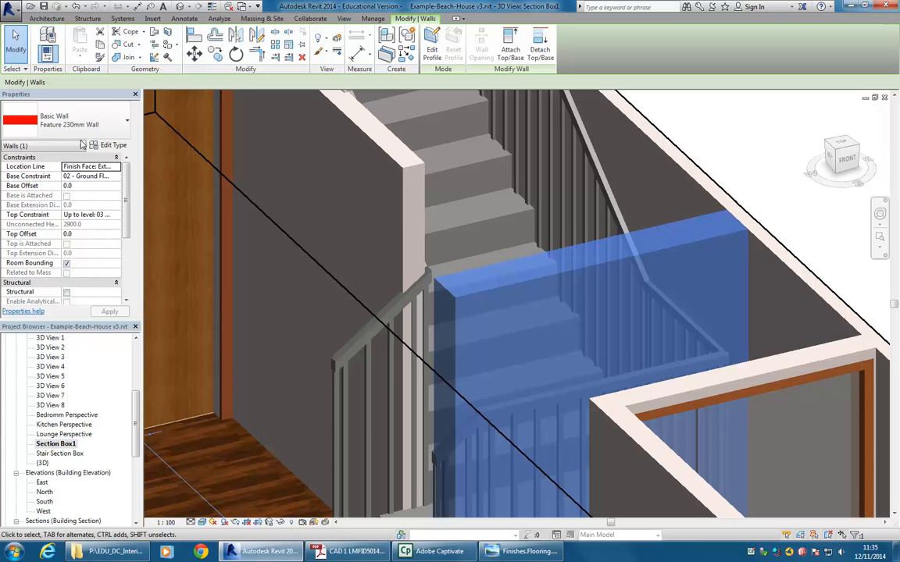
left_click(111, 146)
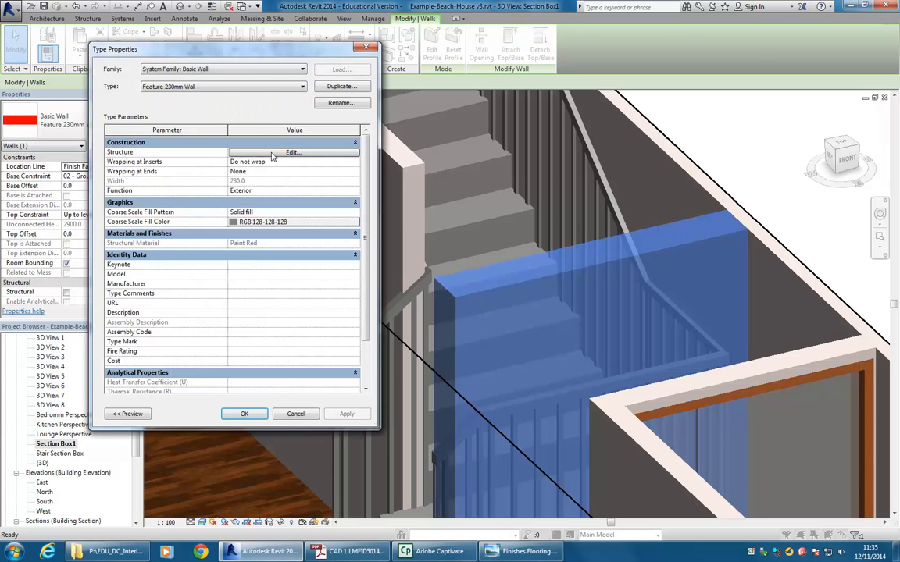
left_click(273, 154)
left_click(222, 159)
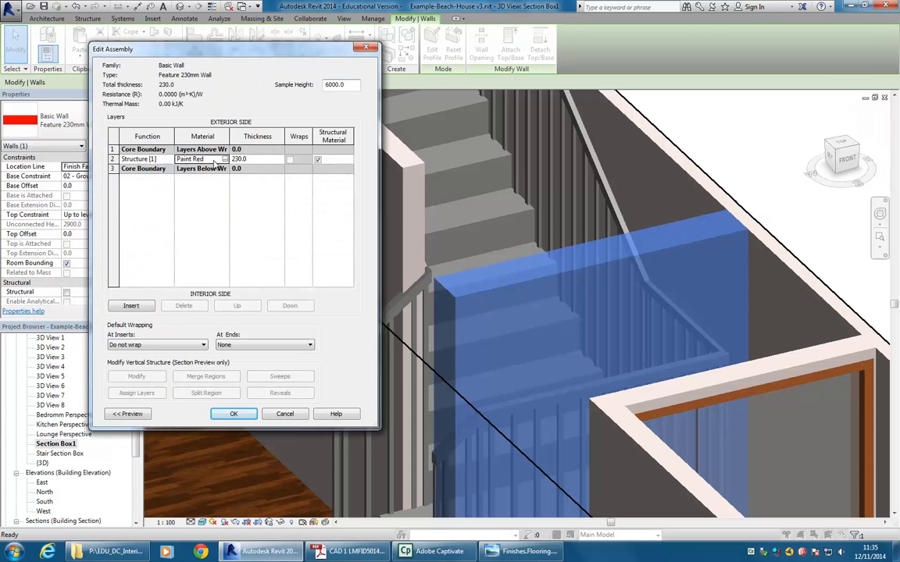
left_click_drag(235, 61, 378, 58)
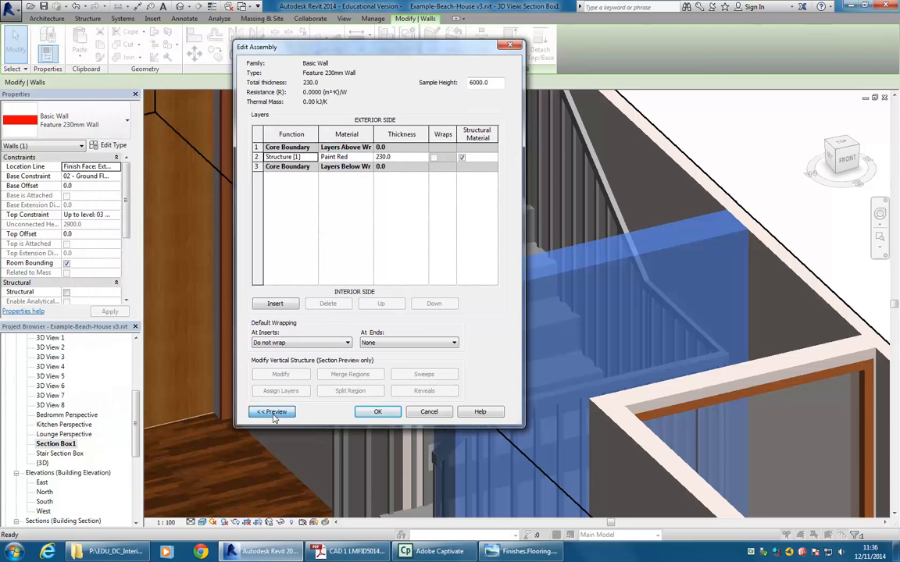
left_click(273, 412)
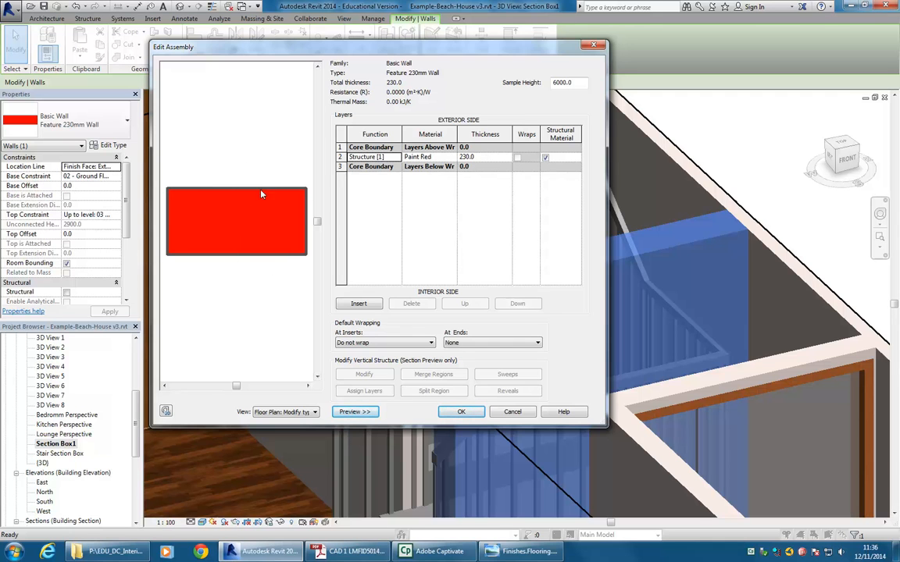
Insert a layer on the exterior side of the wall core and set its thickness to 10 mm.
left_click(359, 305)
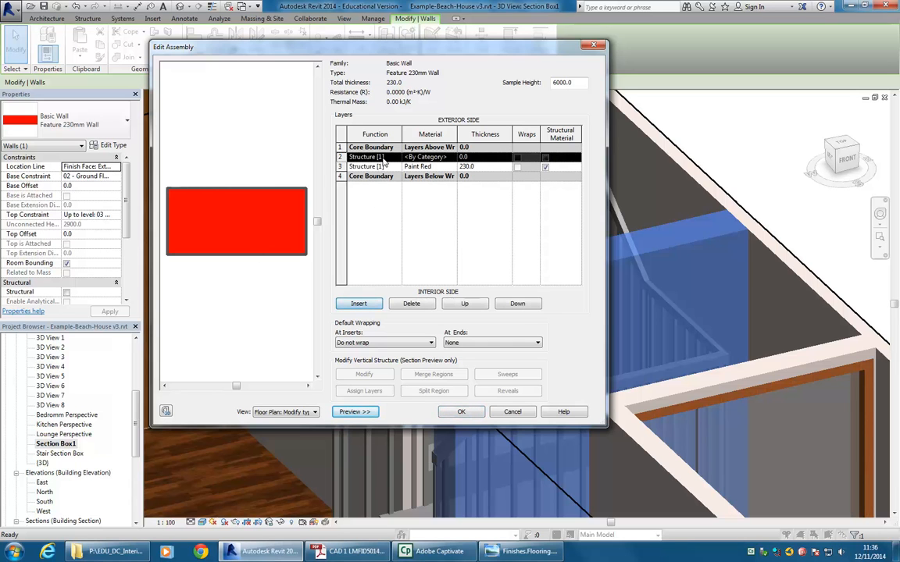
left_click(464, 305)
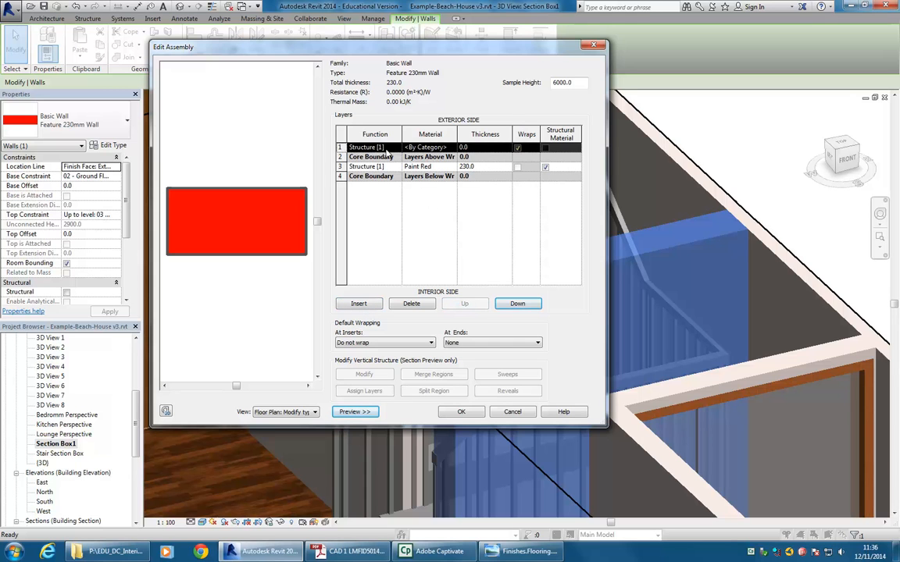
left_click(494, 148)
type("10")
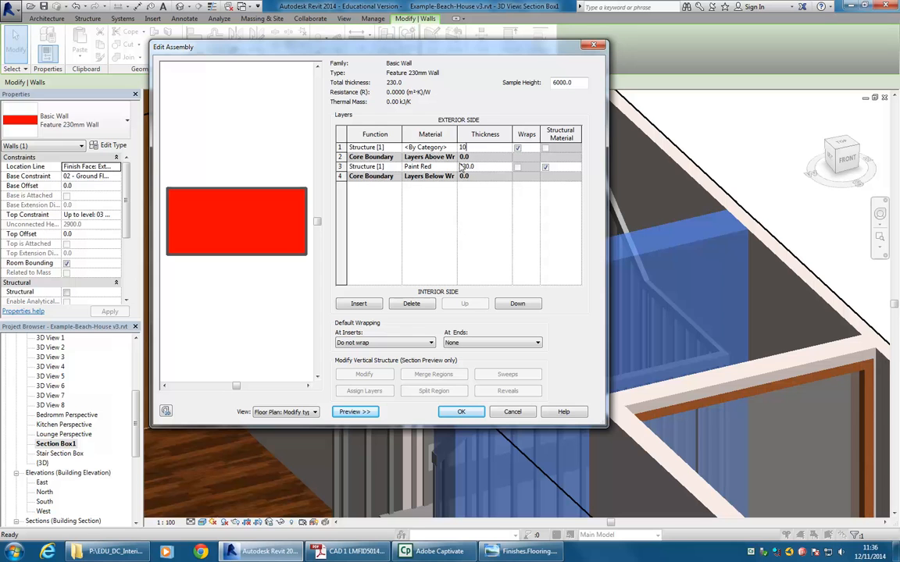
Insert another layer, move it below the core on the interior side, and set its thickness to 10 mm.
left_click(373, 307)
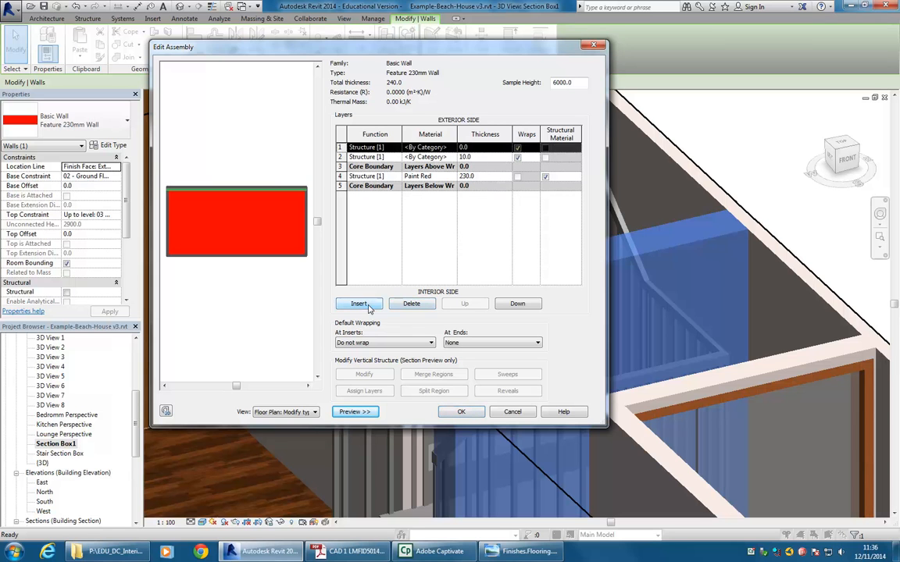
left_click(517, 304)
left_click(517, 303)
left_click(517, 304)
left_click(517, 303)
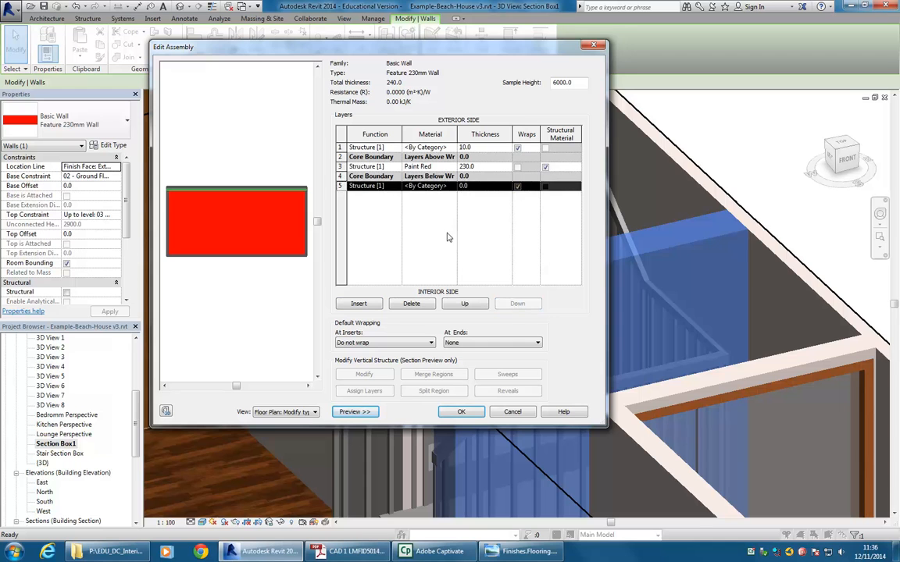
left_click(482, 187)
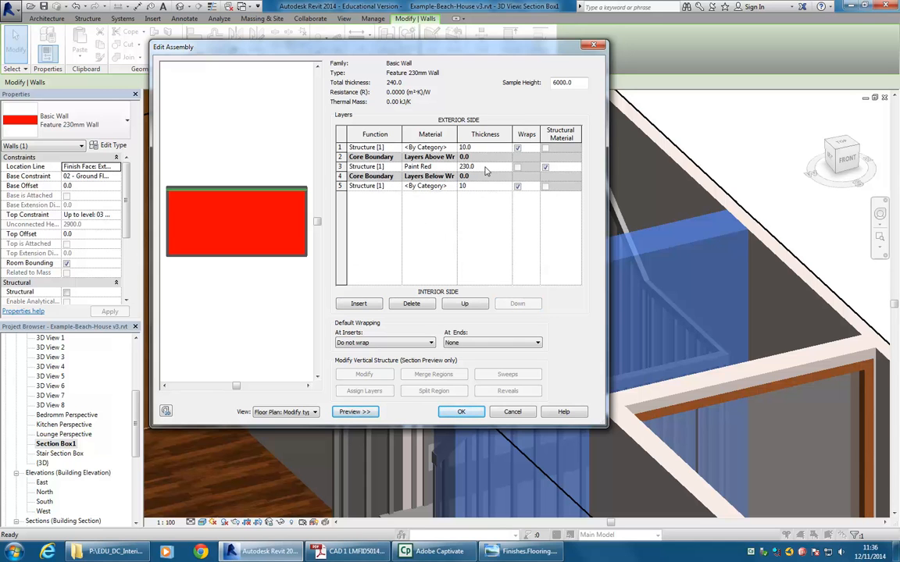
Set the thickness of the wall's core structure layer to 210 mm.
left_click(478, 167)
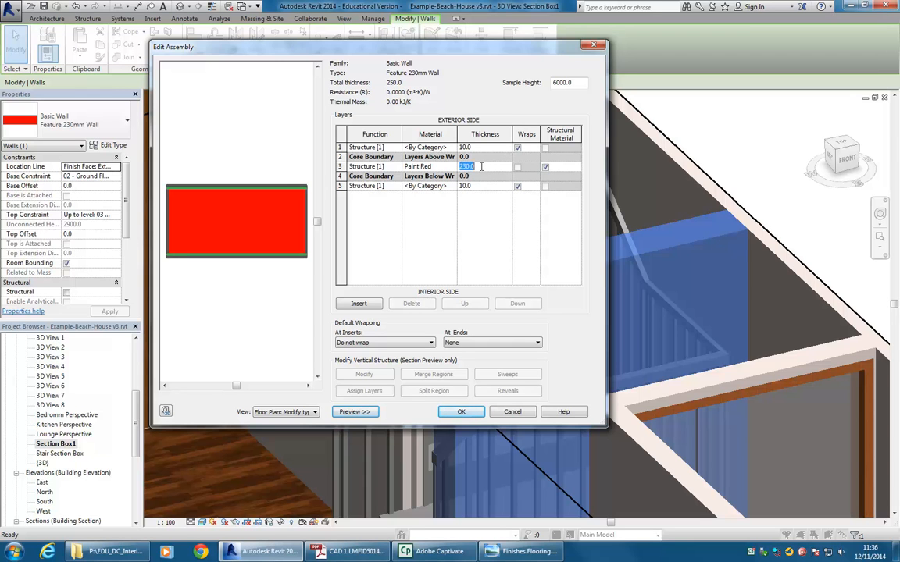
type("210")
left_click(484, 148)
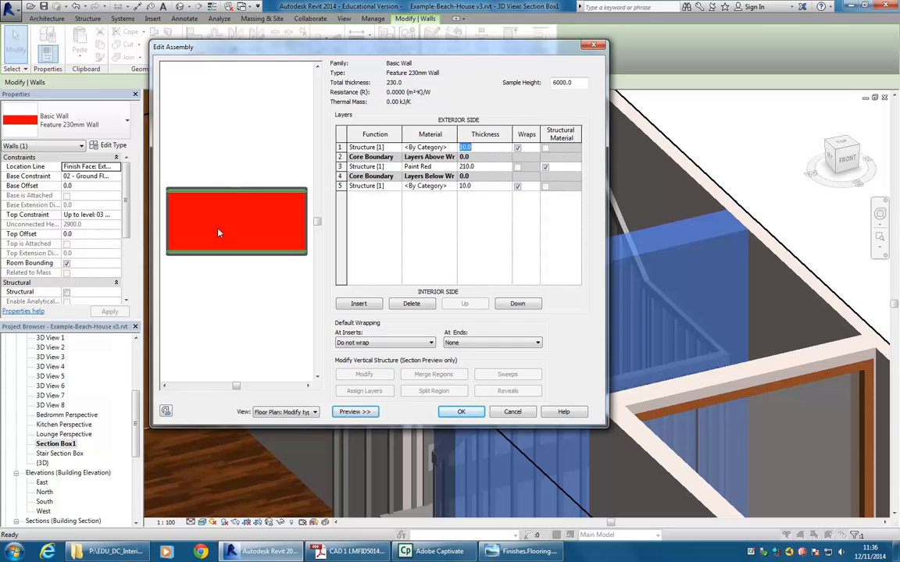
Set the function of both 10 mm outer layers to Finish 2 [5].
left_click(389, 148)
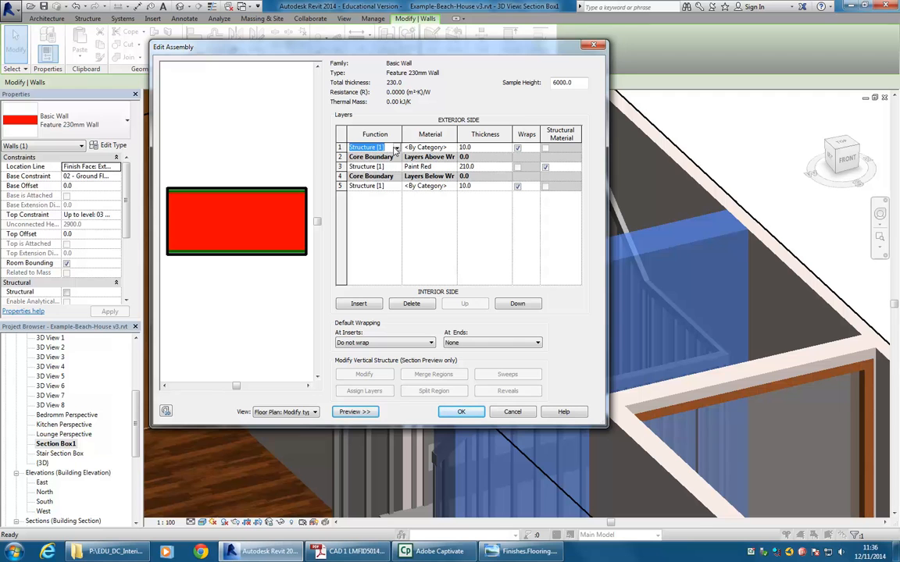
left_click(396, 148)
left_click(372, 192)
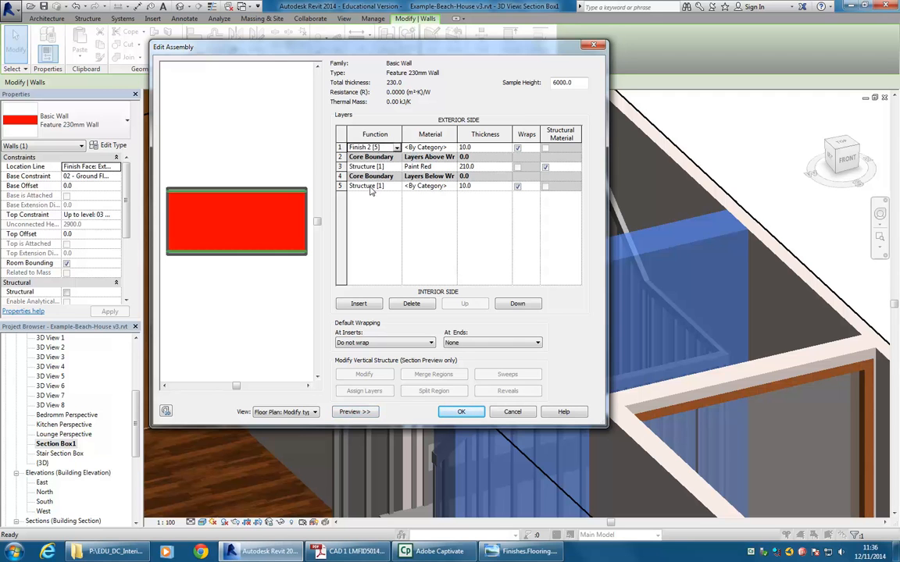
left_click(379, 186)
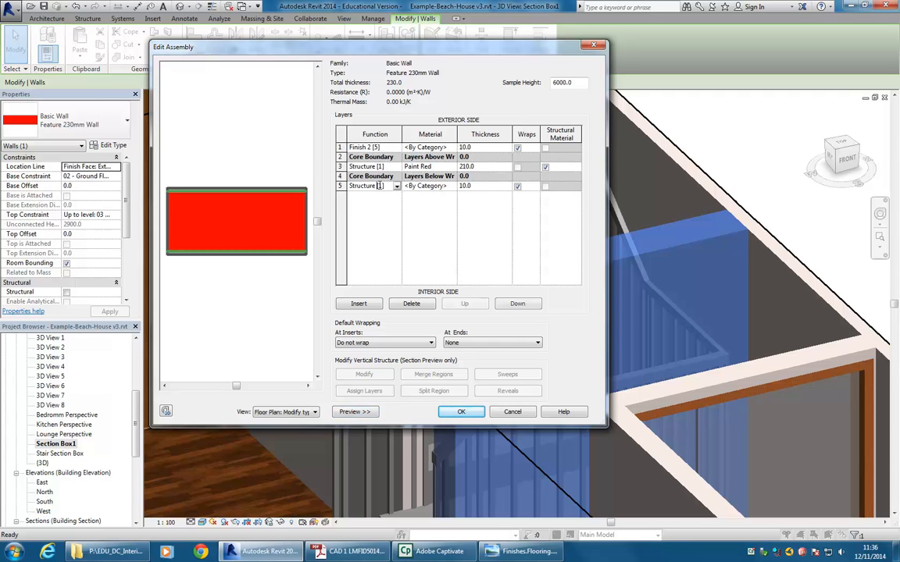
left_click(396, 187)
left_click(370, 232)
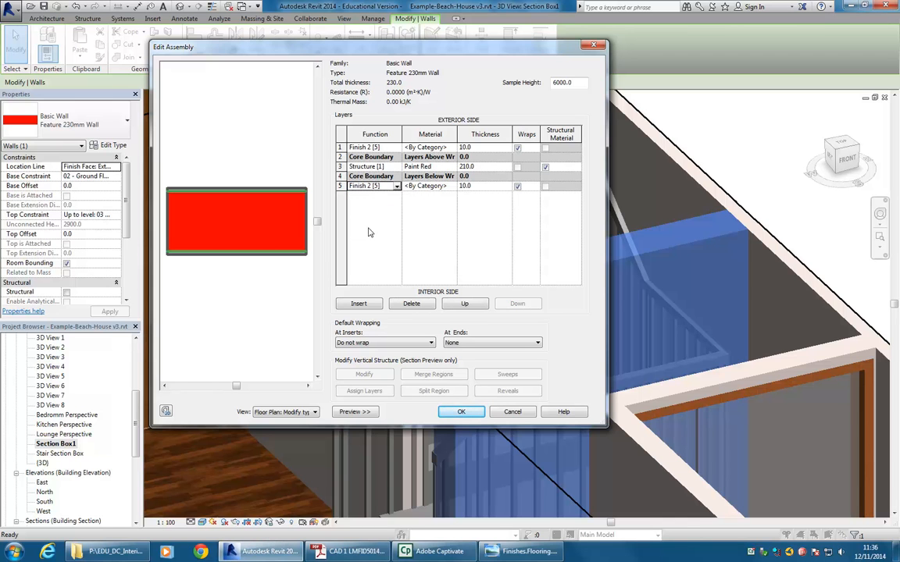
Assign the Paint Red material to both Finish 2 [5] layers.
left_click(423, 148)
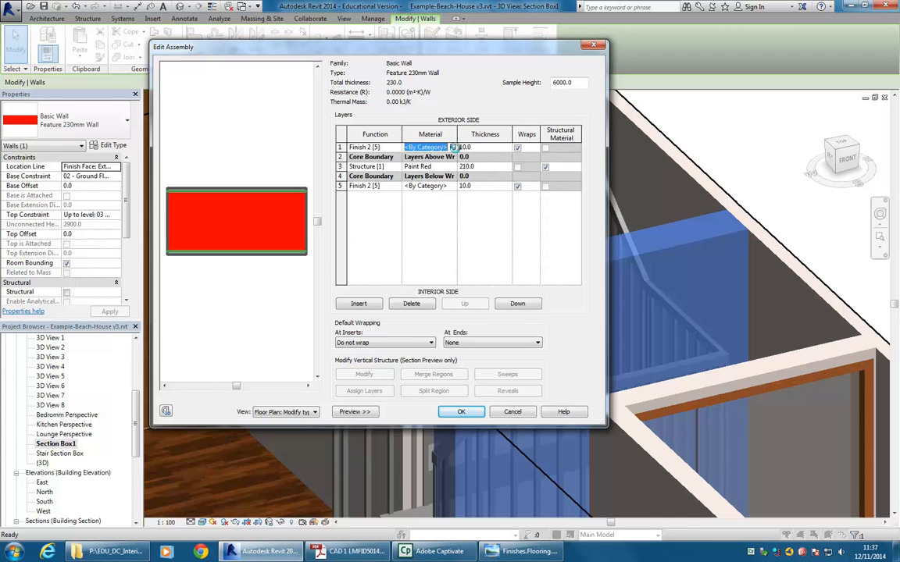
left_click(453, 148)
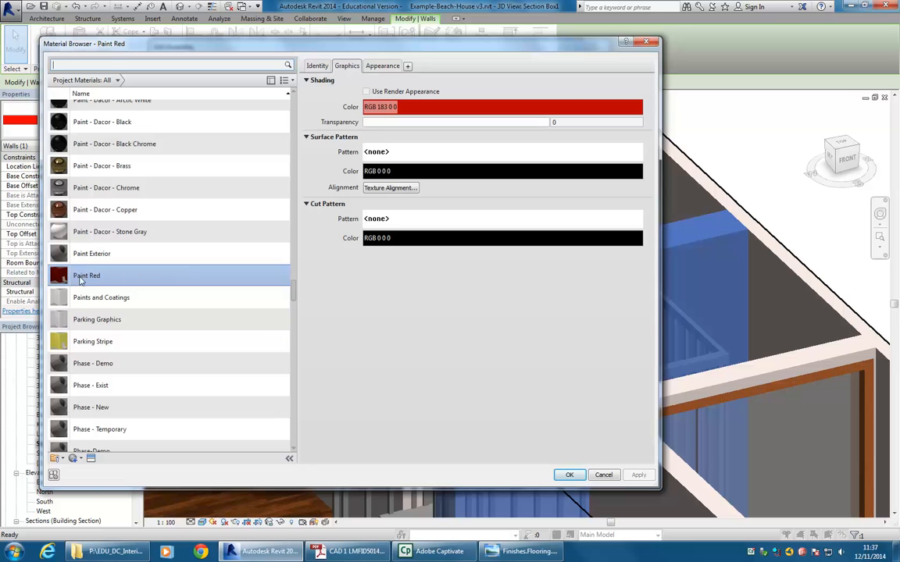
left_click(568, 474)
left_click(426, 186)
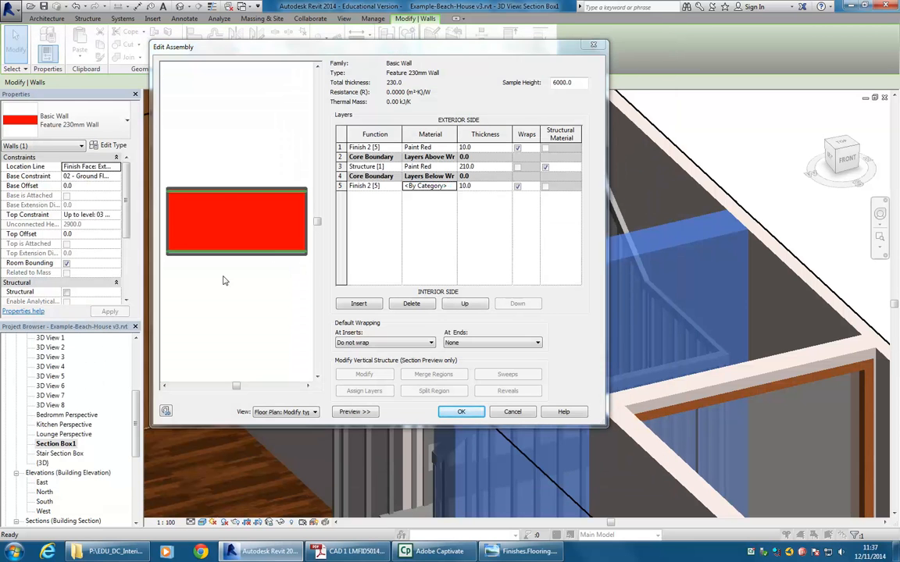
left_click(454, 186)
left_click(568, 474)
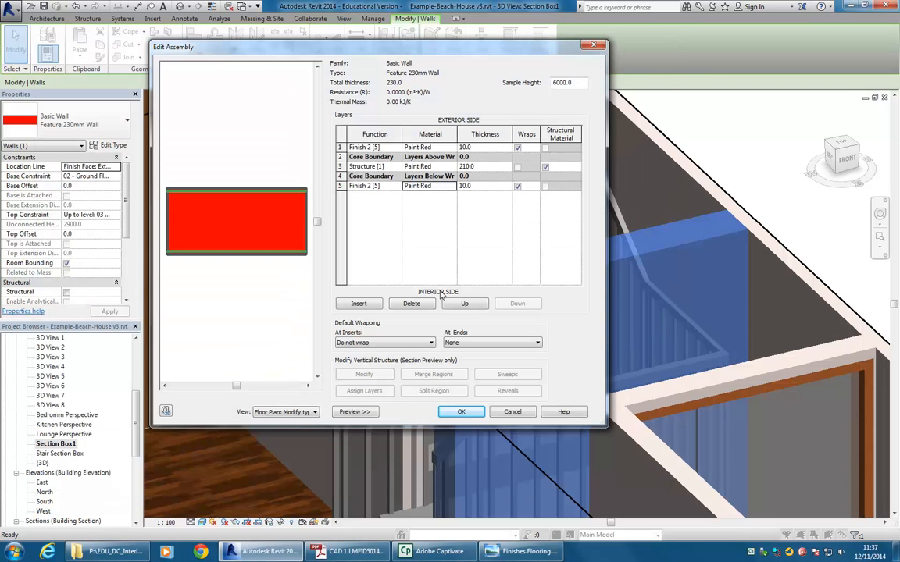
Change the core structure layer's material to Finish.
left_click(425, 166)
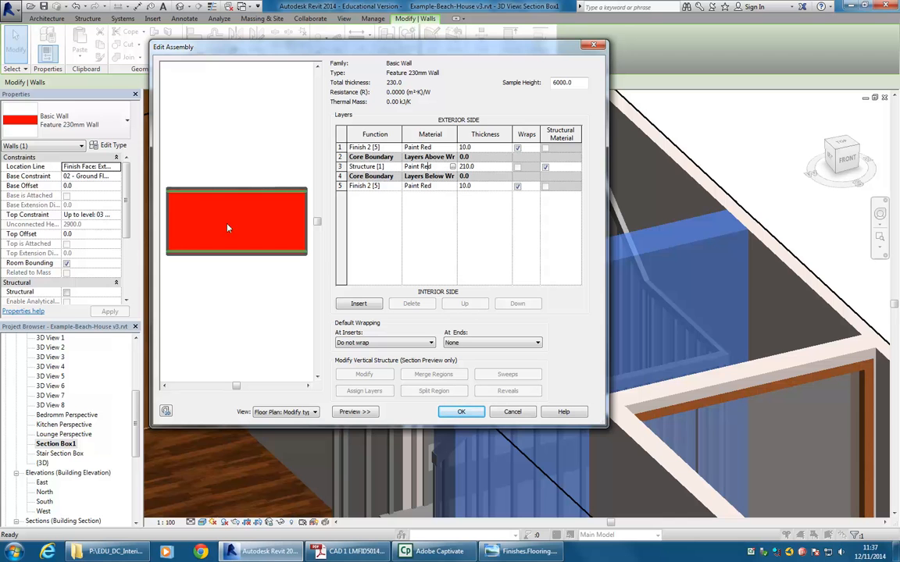
left_click(453, 166)
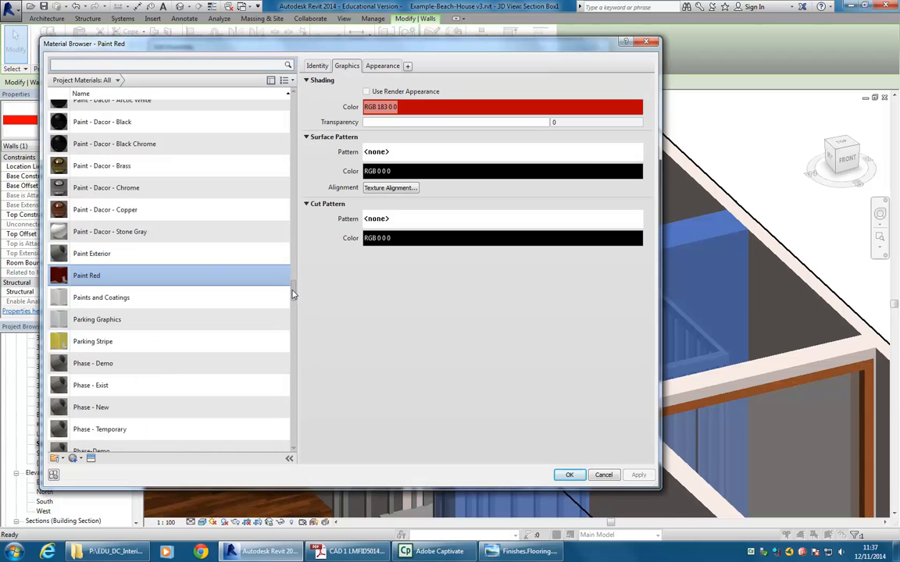
left_click(289, 250)
left_click_drag(290, 250, 295, 178)
left_click(109, 260)
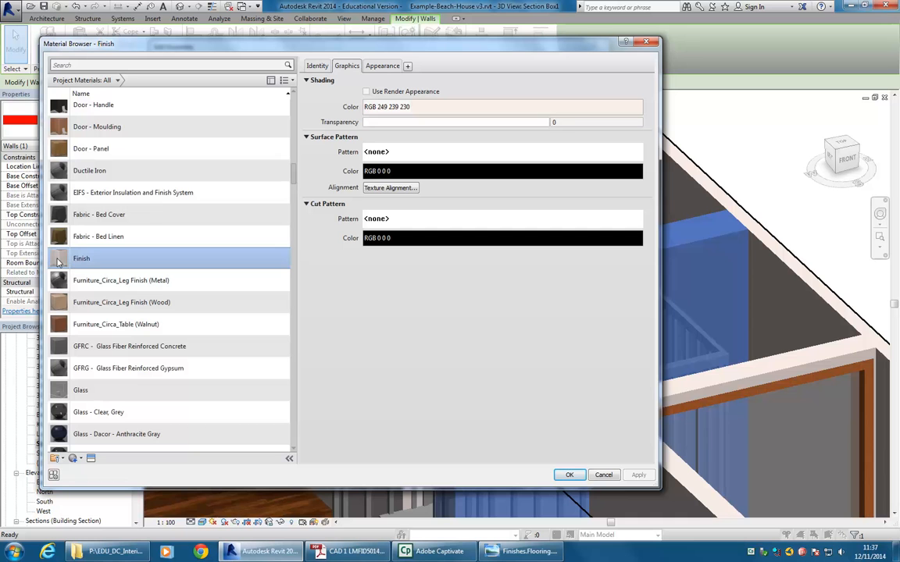
left_click(569, 474)
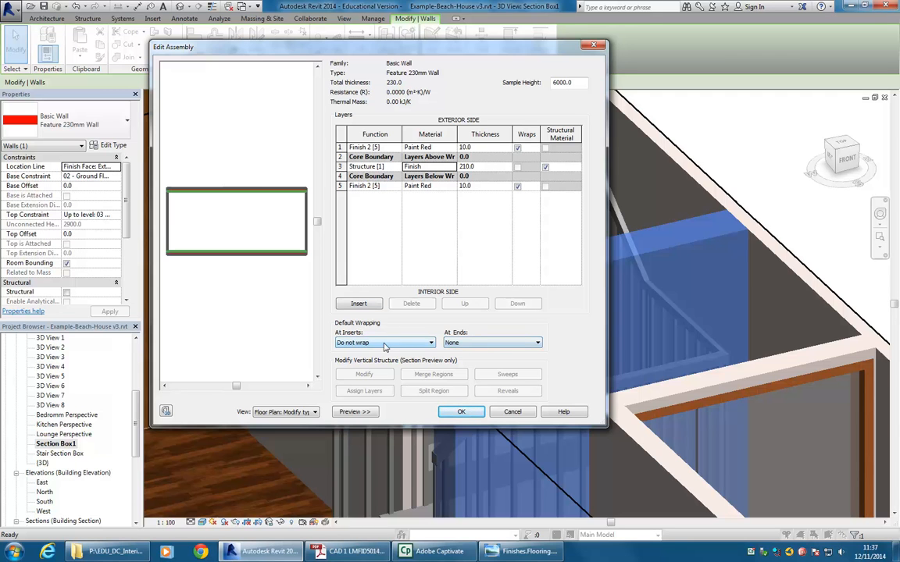
Set the default wrapping at ends to Interior, accept the wall type changes, and clear the wall selection.
left_click(495, 344)
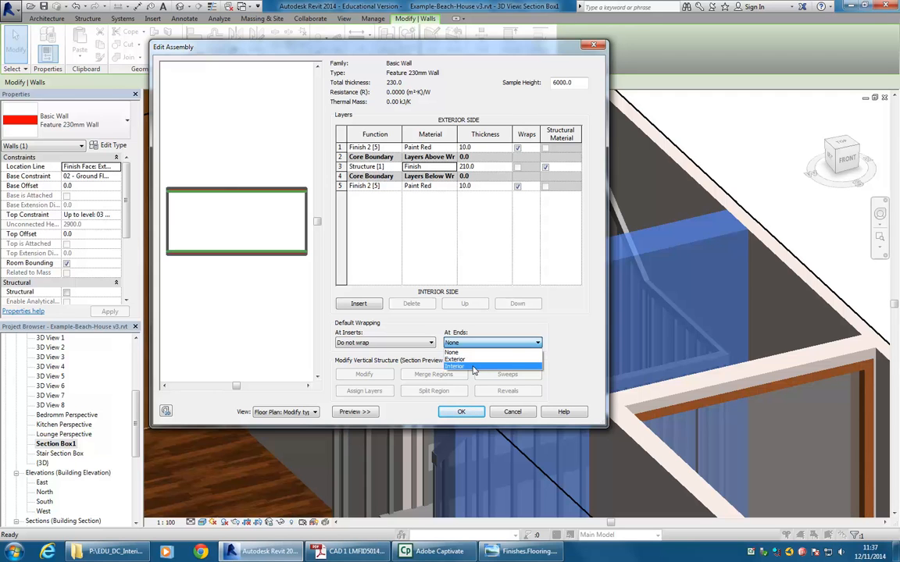
left_click(473, 367)
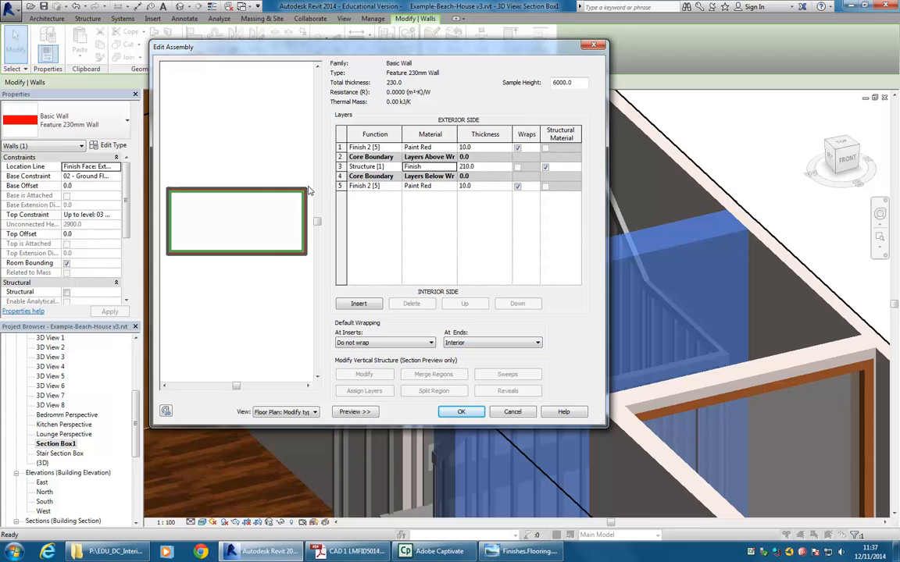
left_click(463, 411)
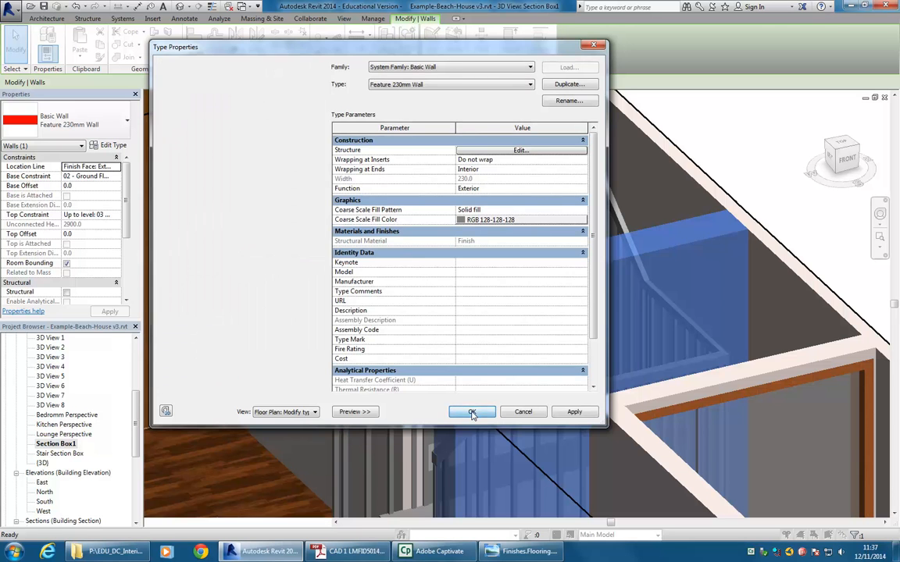
left_click(472, 412)
key("Escape")
Examine the feature wall's cut top and how the red finish layers wrap around its free end.
scroll(523, 318, "up", 5)
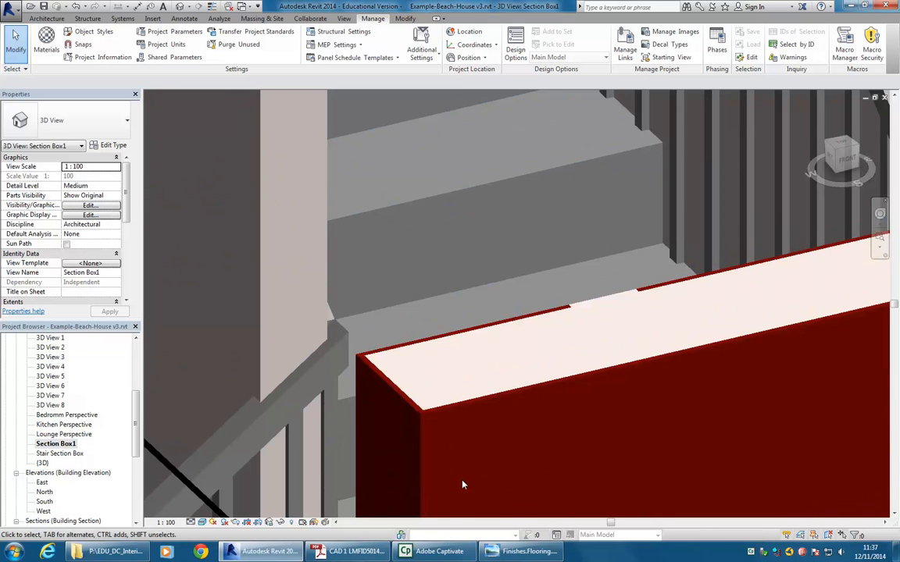
scroll(478, 363, "down", 4)
middle_click_drag(477, 359, 463, 310)
scroll(463, 310, "up", 1)
scroll(463, 310, "down", 2)
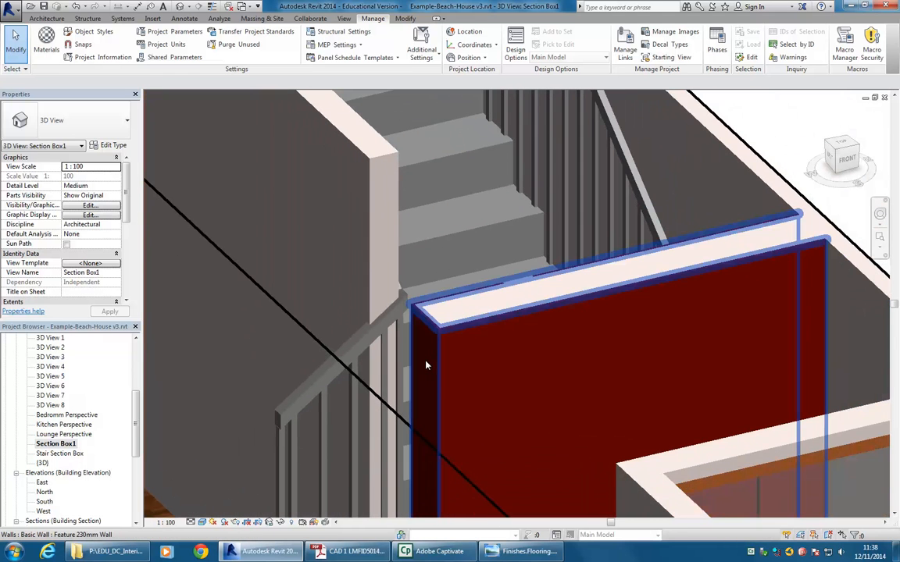
scroll(434, 328, "down", 4)
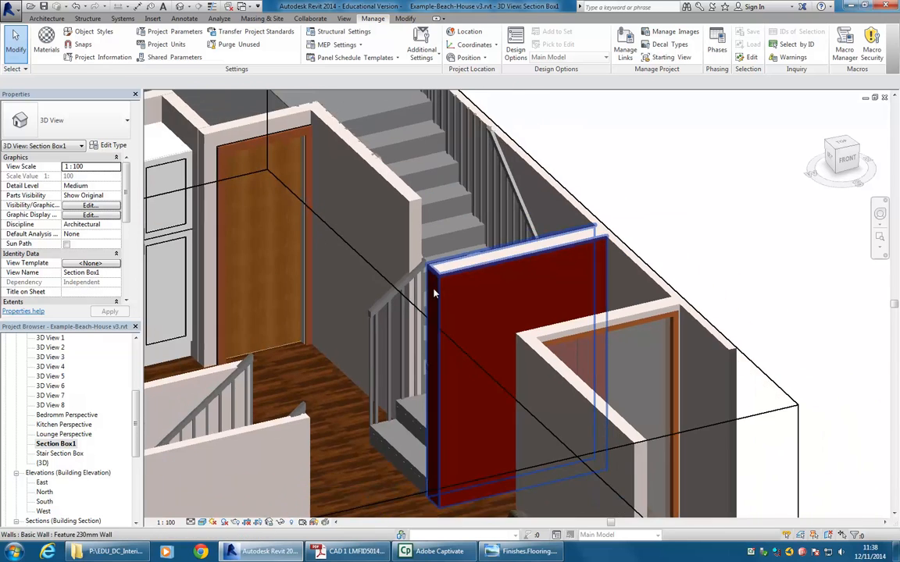
Examine the red feature wall in relation to the stairs, living area and kitchen.
scroll(539, 246, "up", 1)
scroll(546, 242, "down", 1)
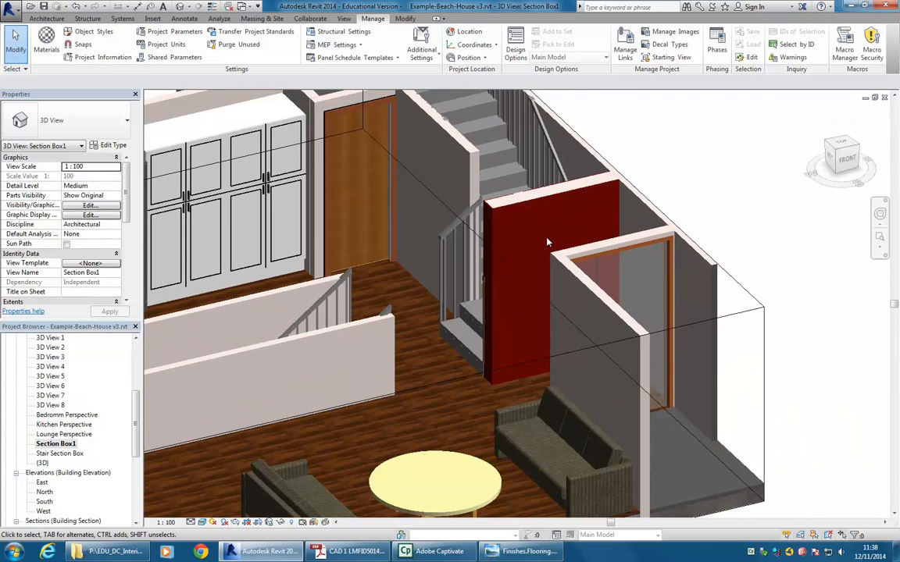
scroll(378, 229, "down", 1)
middle_click_drag(377, 228, 471, 231)
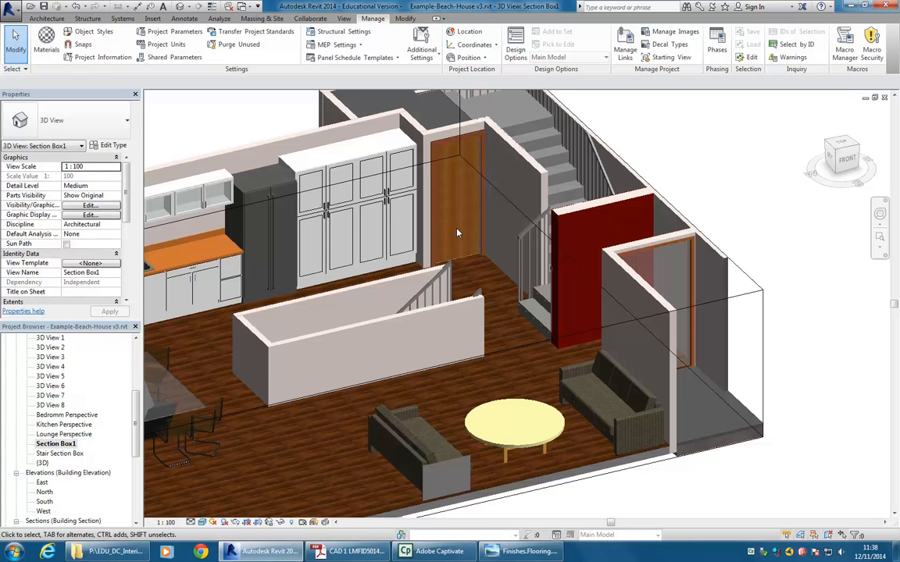
scroll(386, 247, "down", 1)
middle_click_drag(387, 247, 448, 240)
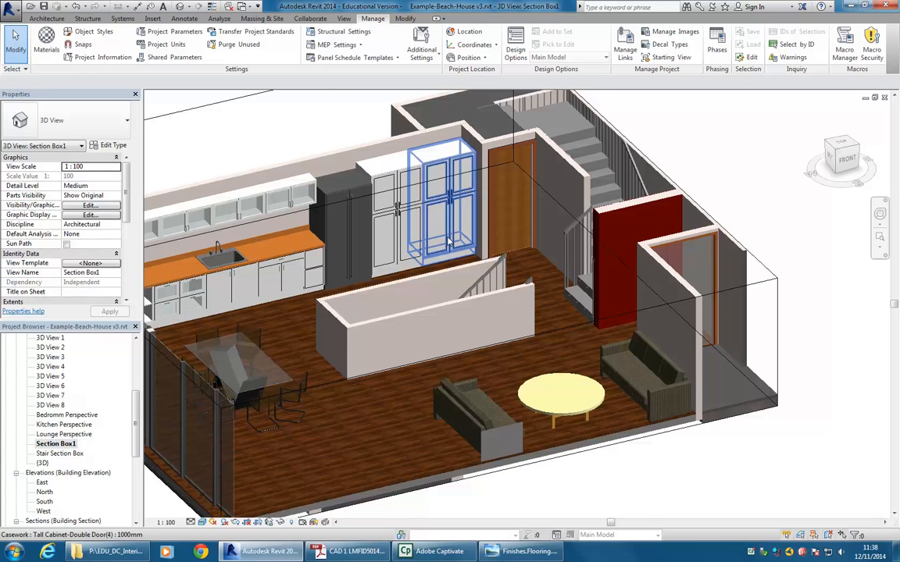
middle_click_drag(259, 240, 341, 250)
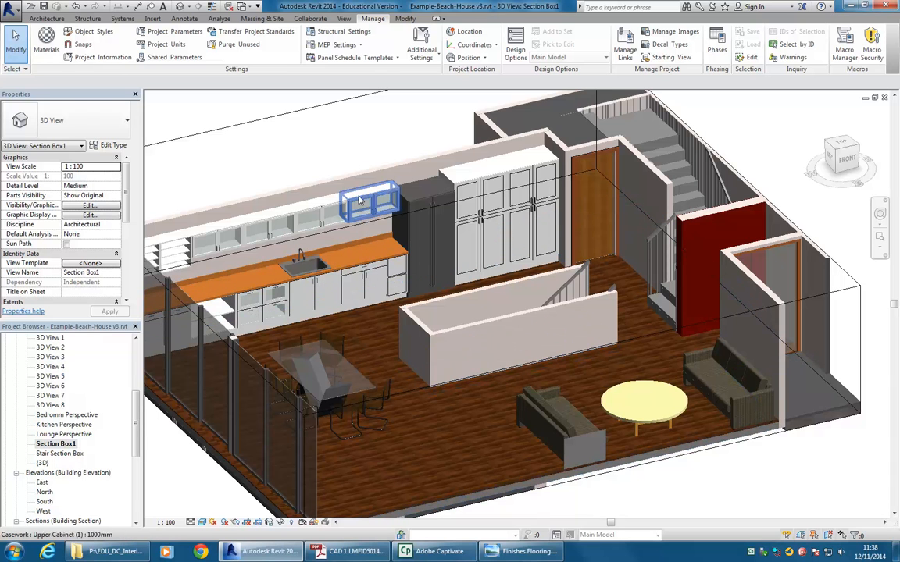
Try the Paint tool with the Casework material on an inner face and the short end's top face of the low stairwell walls.
left_click(404, 18)
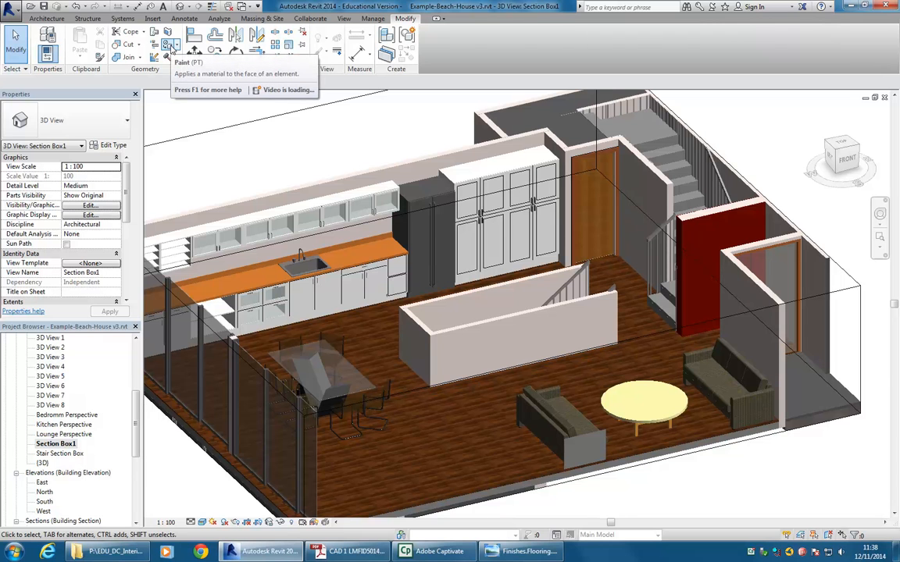
left_click(169, 46)
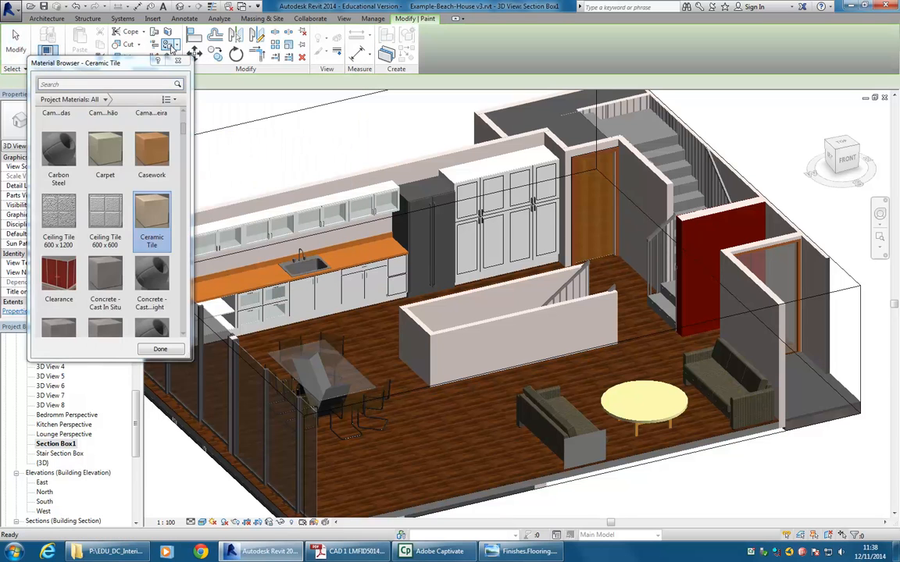
scroll(144, 261, "down", 1)
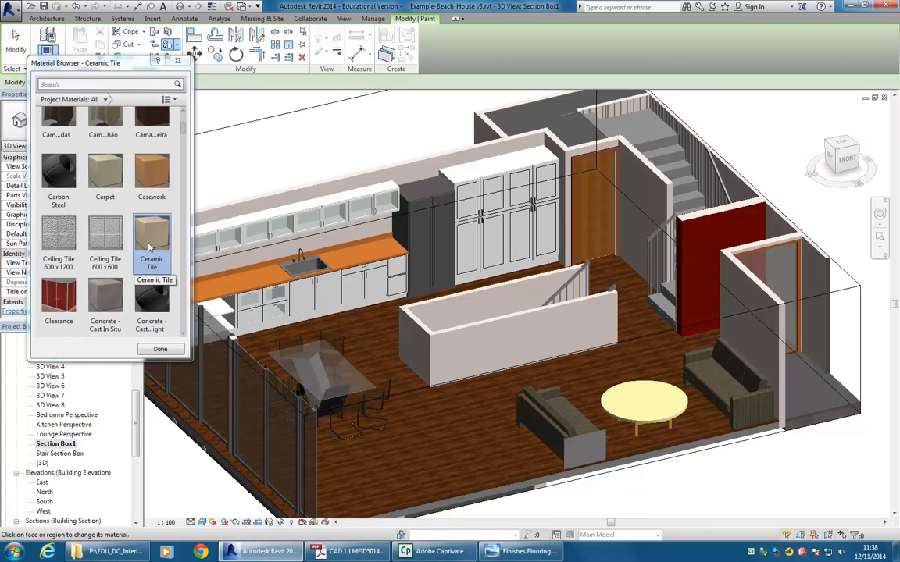
mouse_move(442, 210)
middle_mouse_down()
mouse_move(496, 249)
mouse_move(549, 242)
middle_mouse_up()
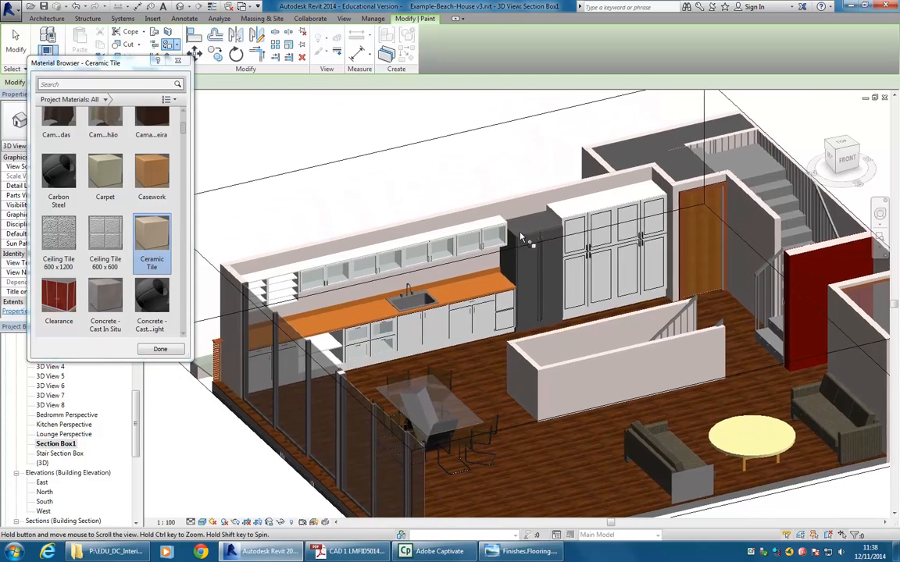
middle_click_drag(393, 234, 490, 222)
scroll(406, 214, "down", 2)
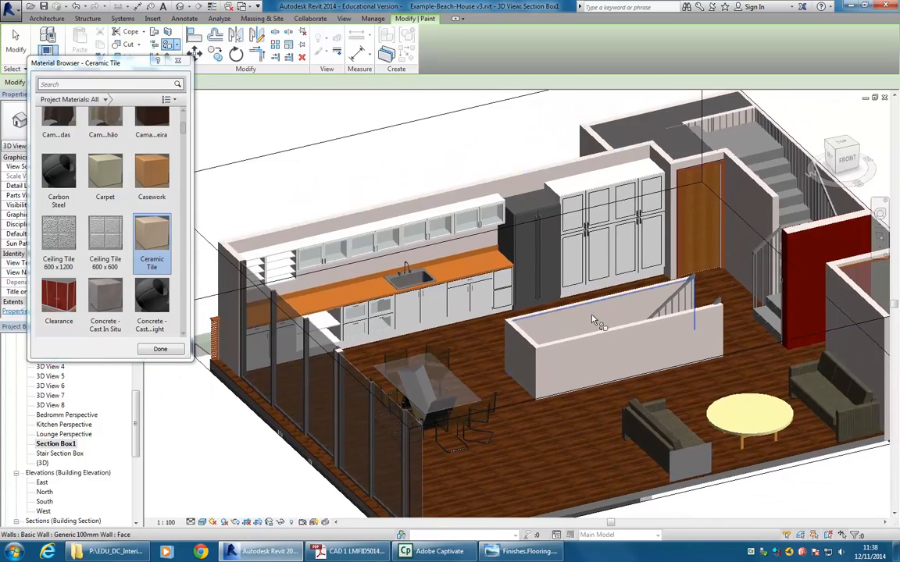
scroll(585, 296, "up", 4)
scroll(597, 320, "up", 2)
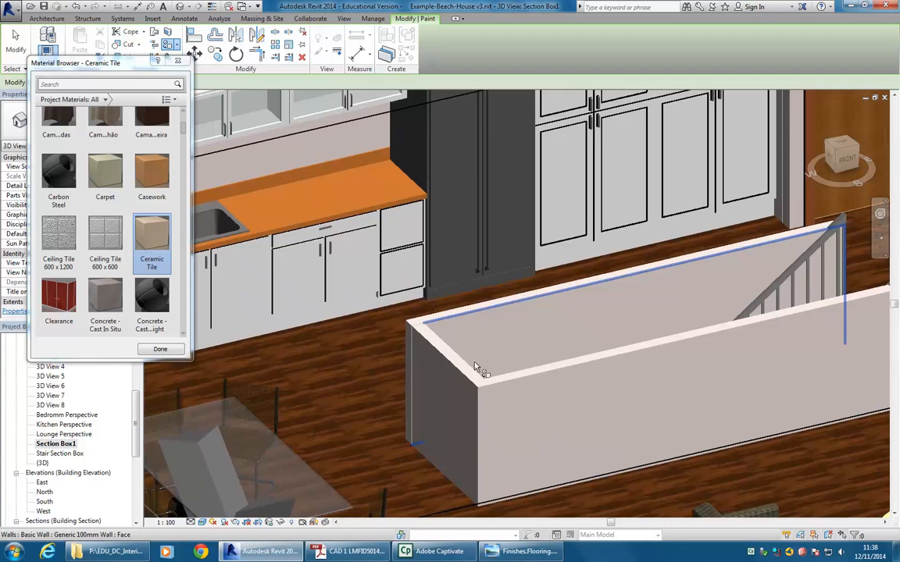
scroll(529, 327, "up", 2)
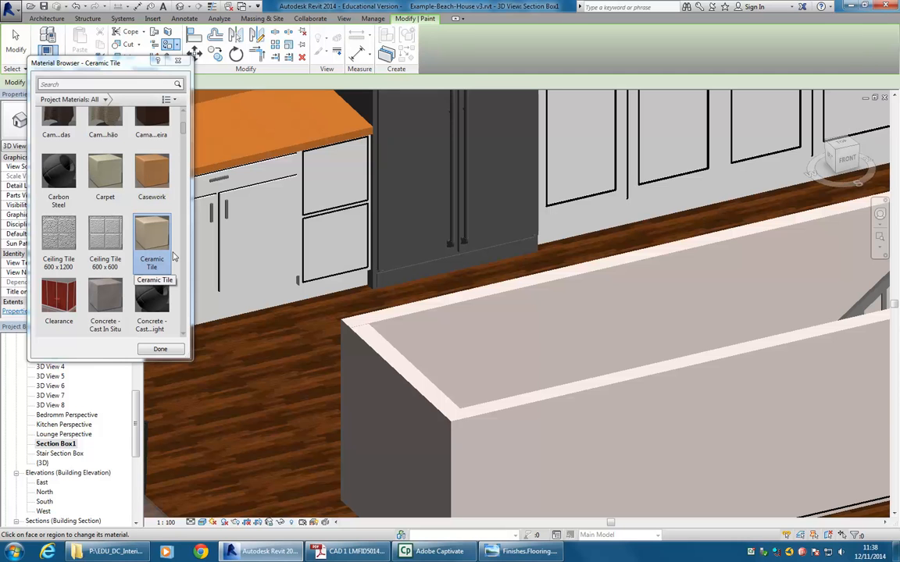
left_click(140, 180)
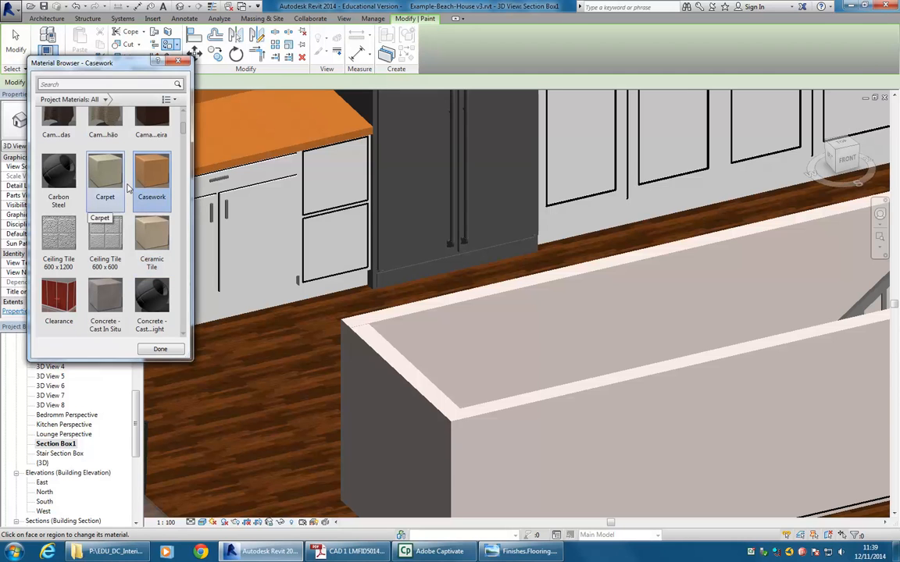
left_click(513, 340)
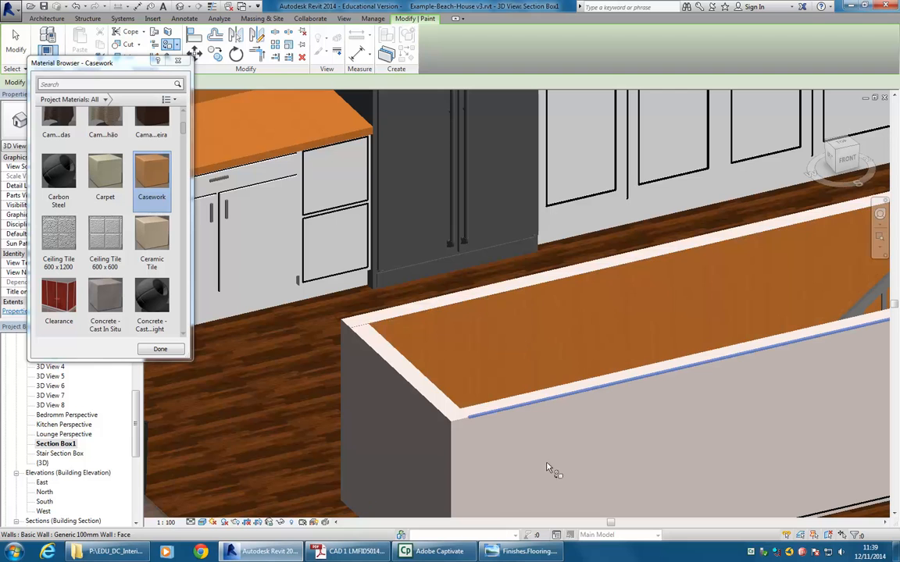
left_click(438, 390)
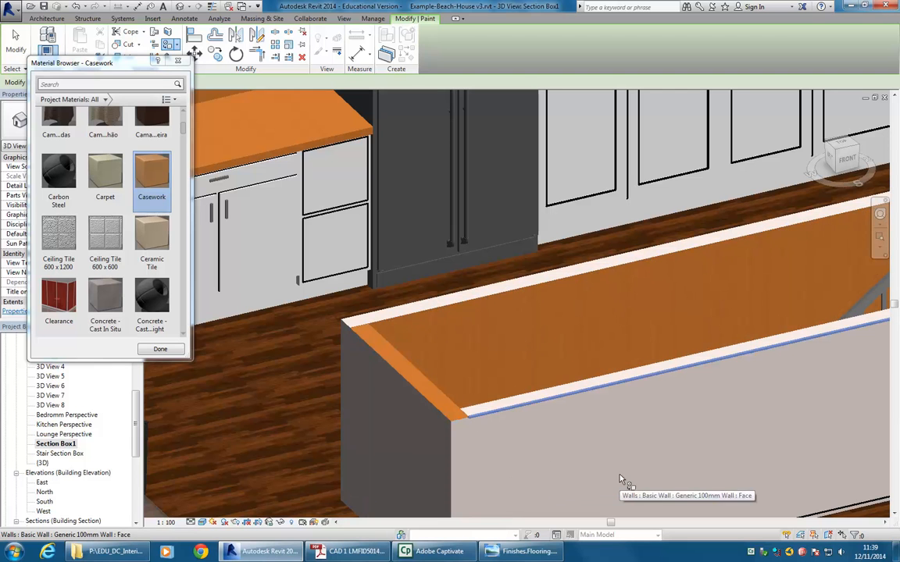
Undo the Casework paint on the low stairwell walls.
left_click(77, 8)
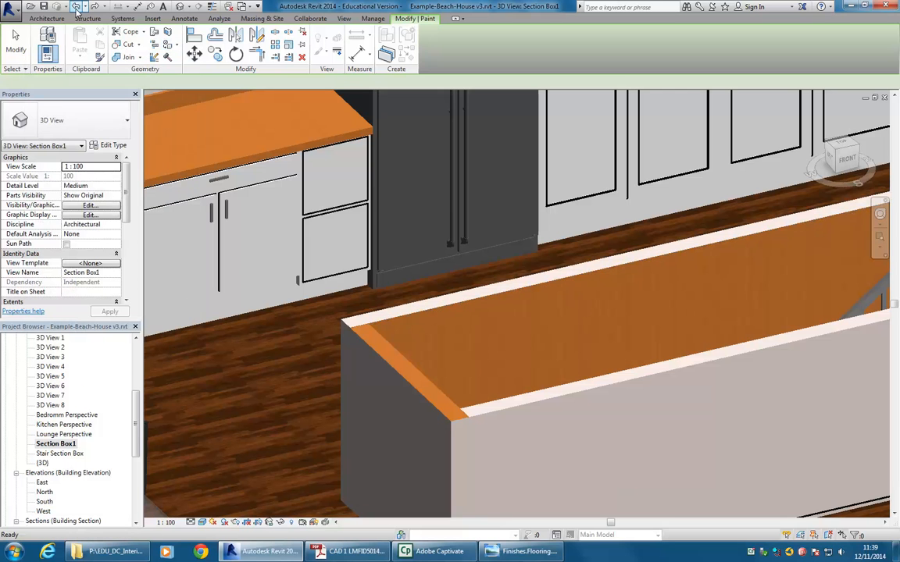
scroll(414, 331, "down", 4)
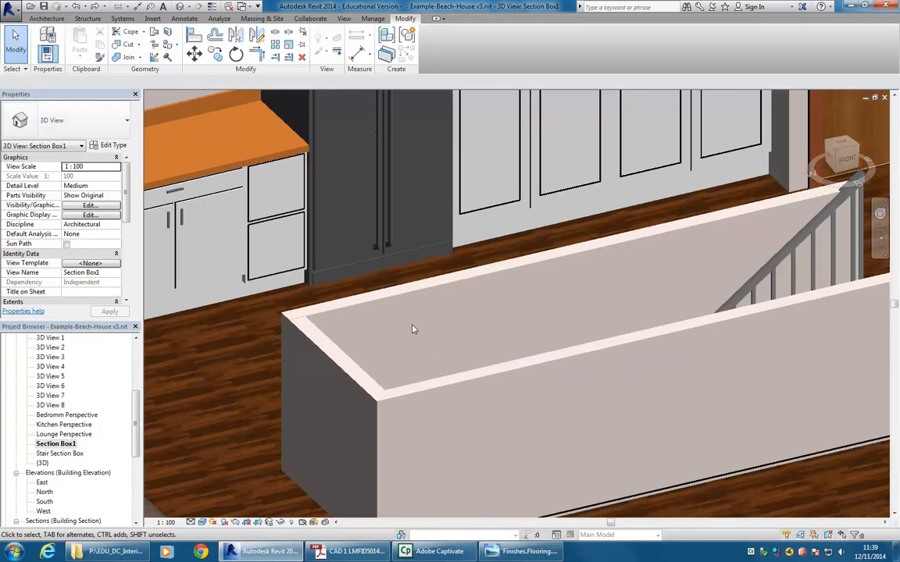
scroll(437, 310, "down", 3)
scroll(552, 326, "up", 4)
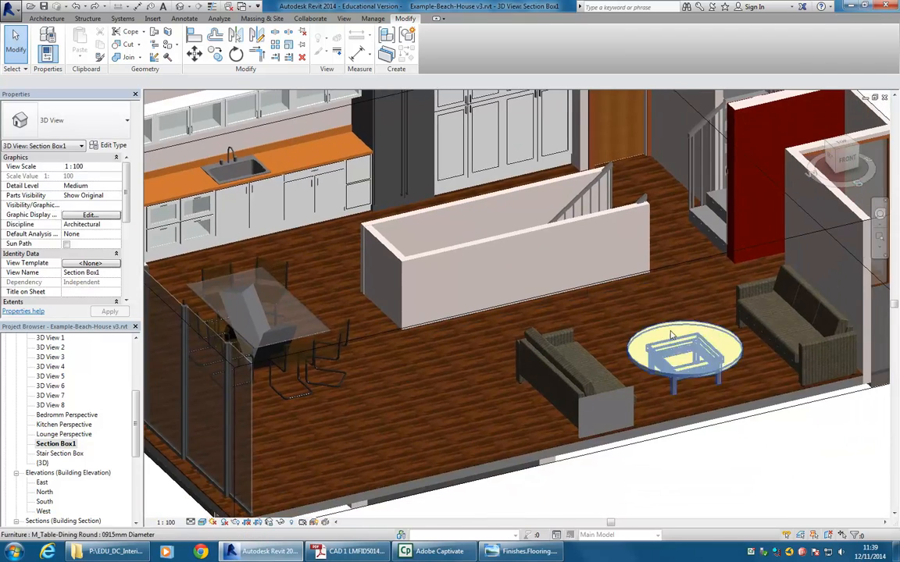
middle_click_drag(551, 327, 539, 323)
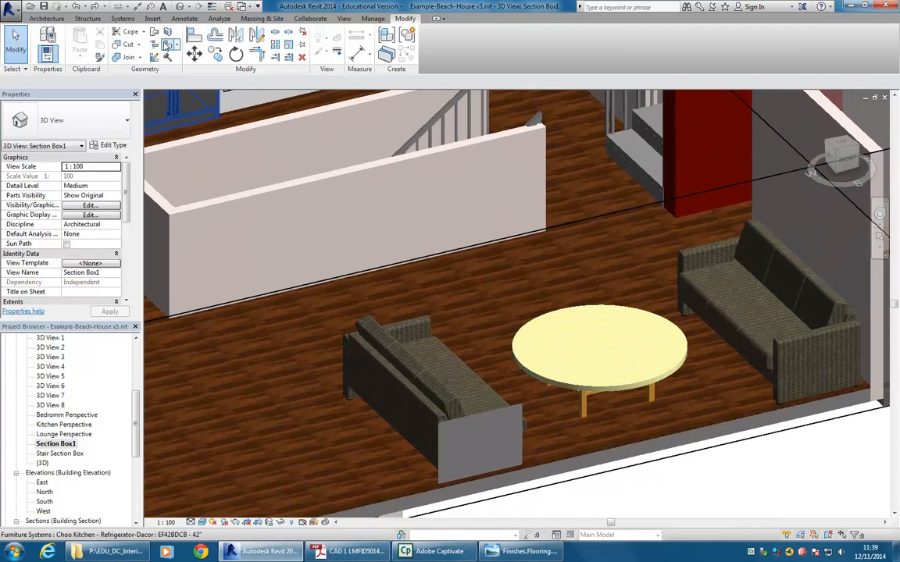
key("p")
key("t")
scroll(522, 331, "up", 3)
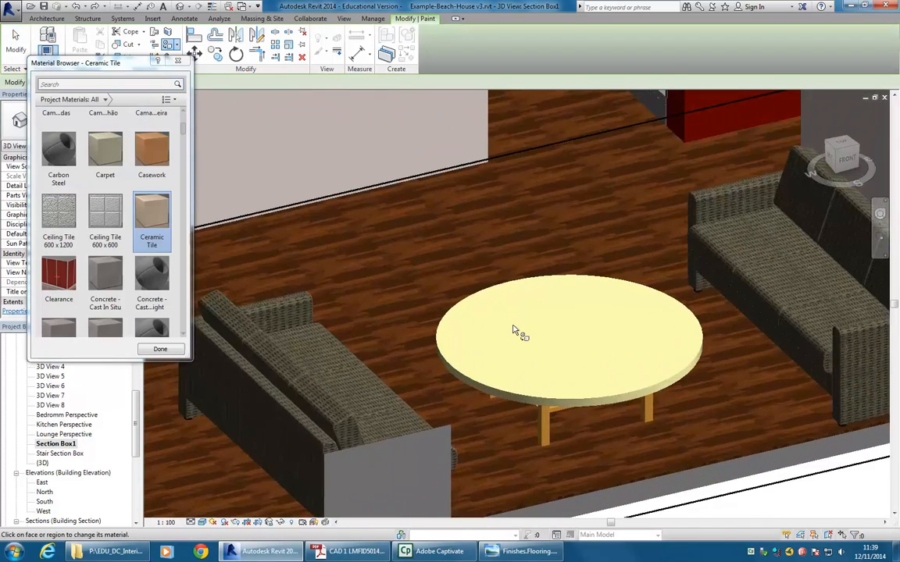
scroll(389, 362, "up", 2)
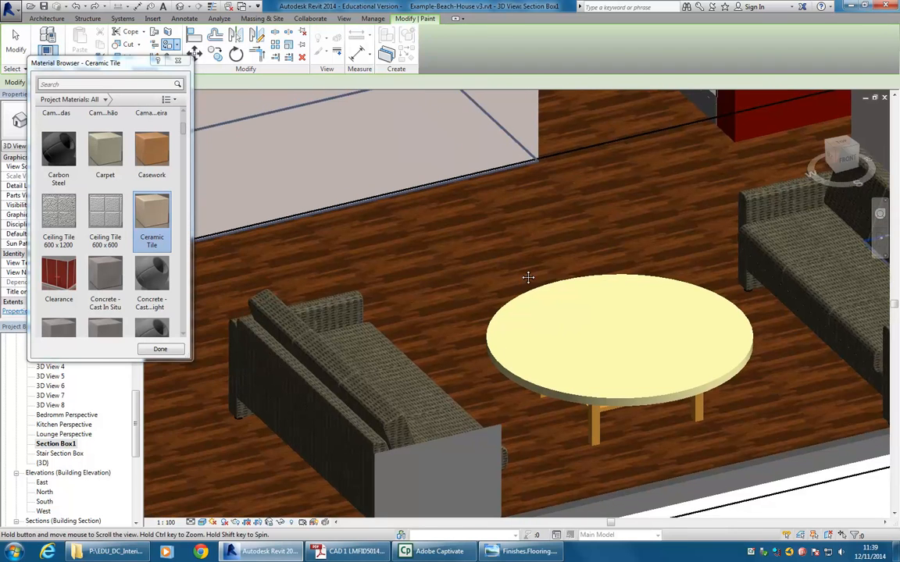
scroll(538, 297, "down", 4)
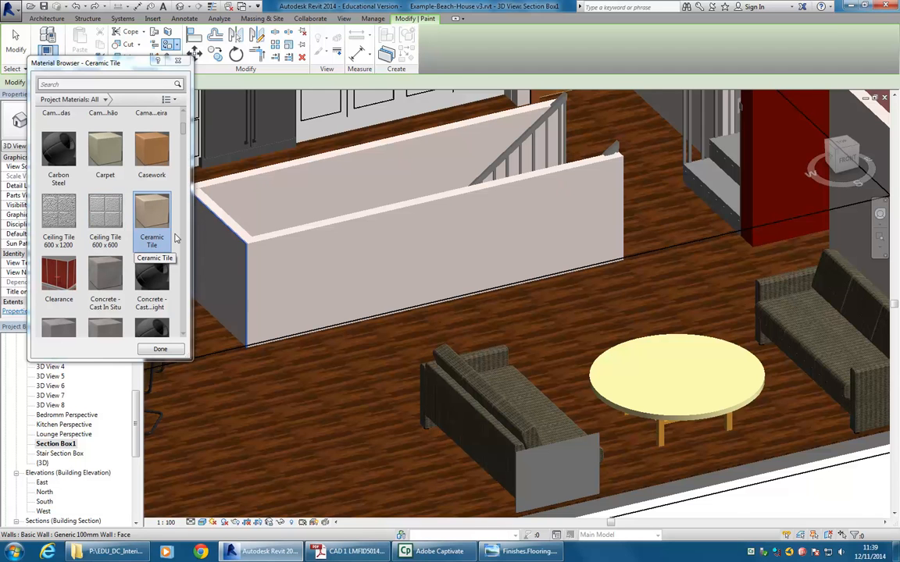
middle_click_drag(315, 265, 482, 293)
scroll(482, 293, "down", 3)
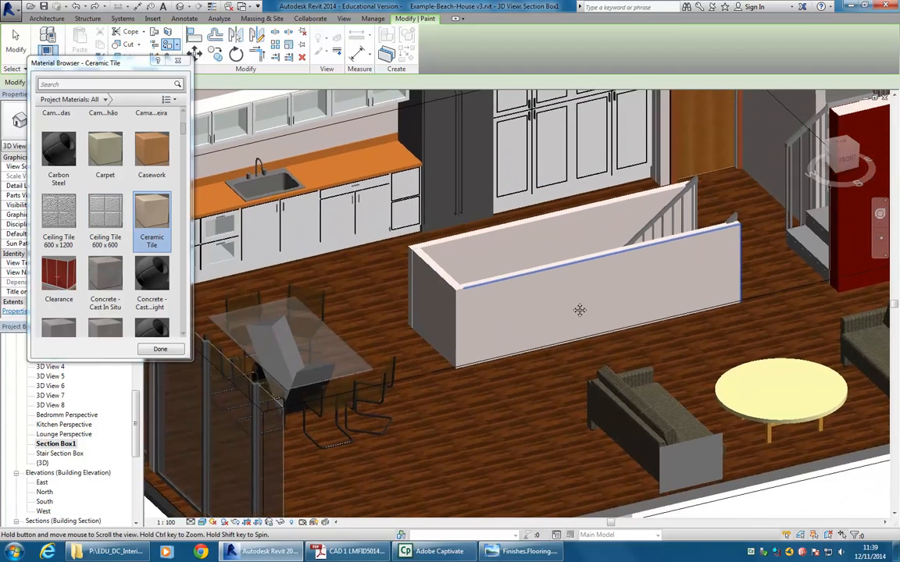
scroll(431, 299, "up", 1)
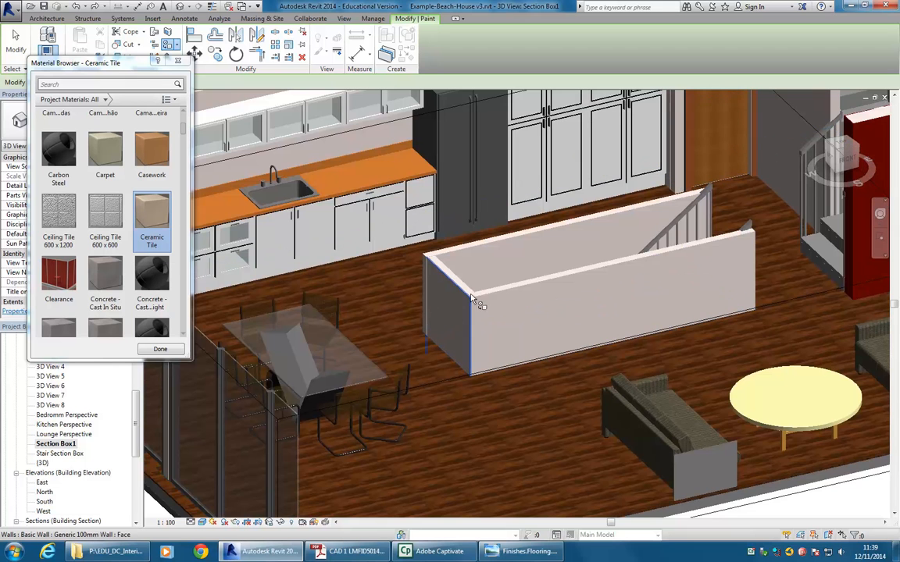
scroll(369, 285, "down", 2)
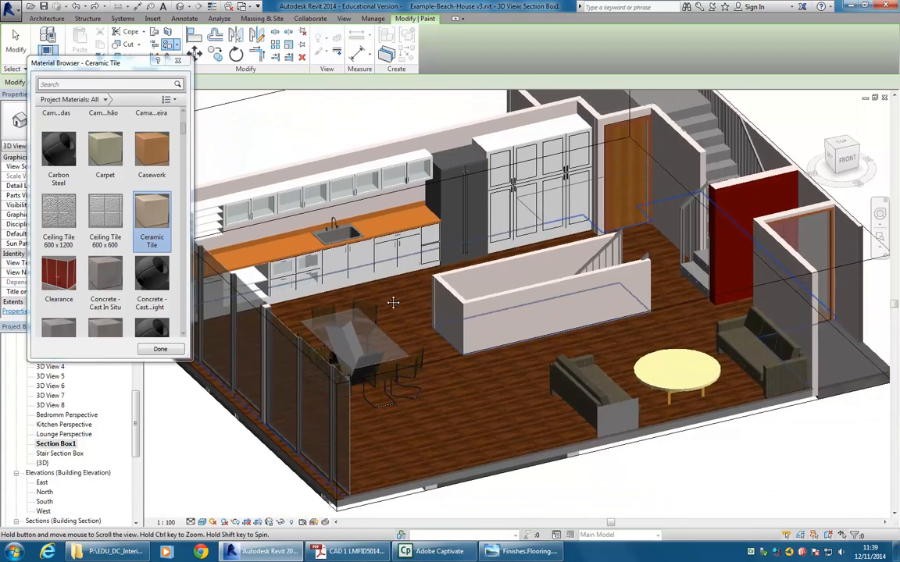
left_click(178, 63)
right_click(305, 137)
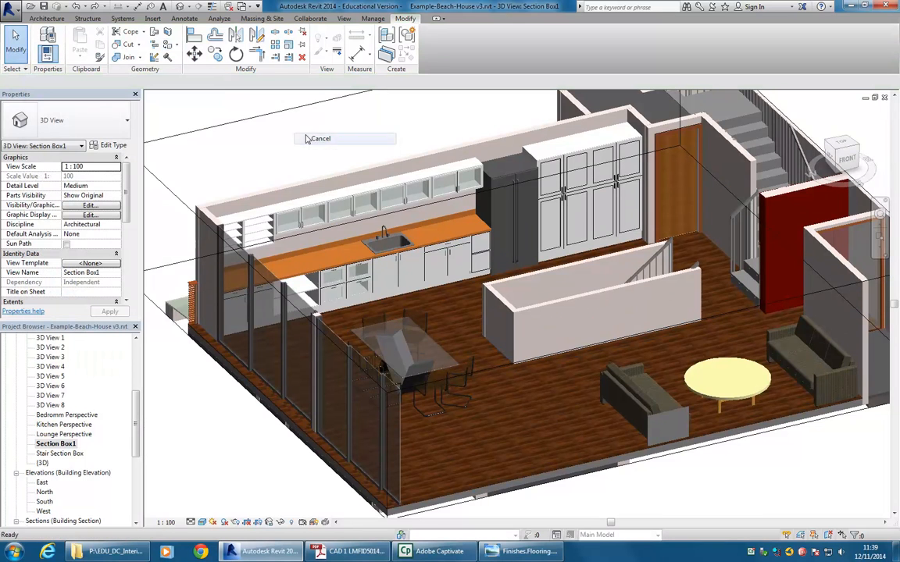
left_click(316, 139)
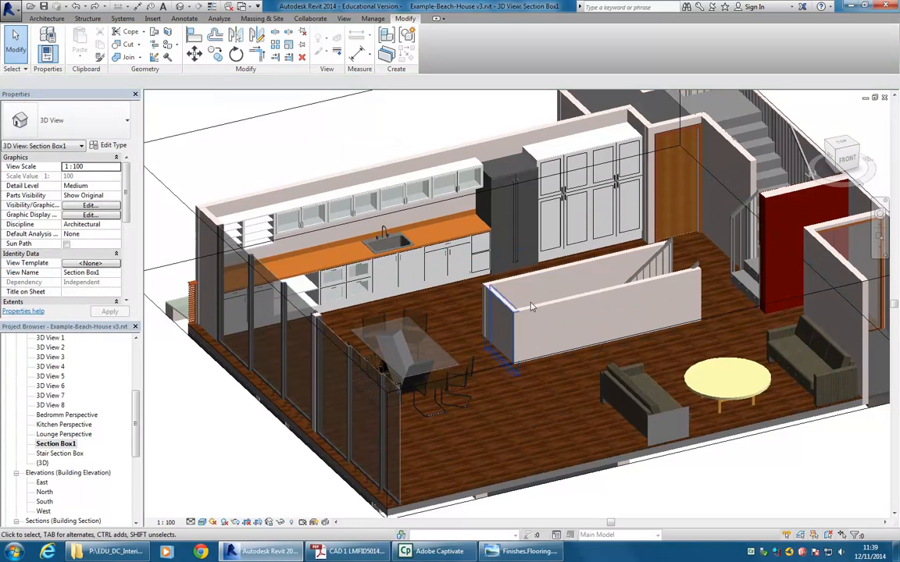
Open the 02 - Ground Floor plan and show the lounge seating around the round table.
scroll(530, 307, "down", 3)
middle_click_drag(531, 307, 437, 304, "shift")
scroll(413, 300, "up", 3)
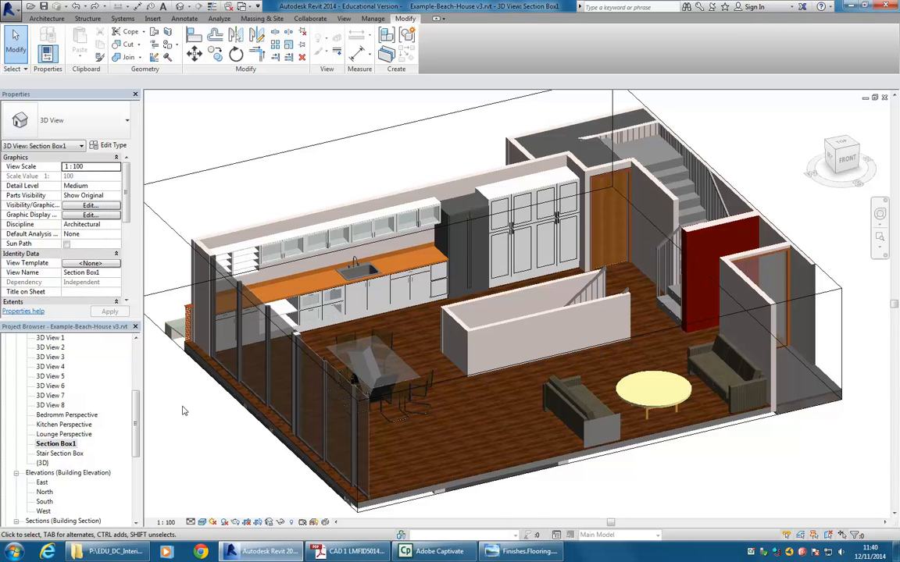
scroll(122, 381, "up", 5)
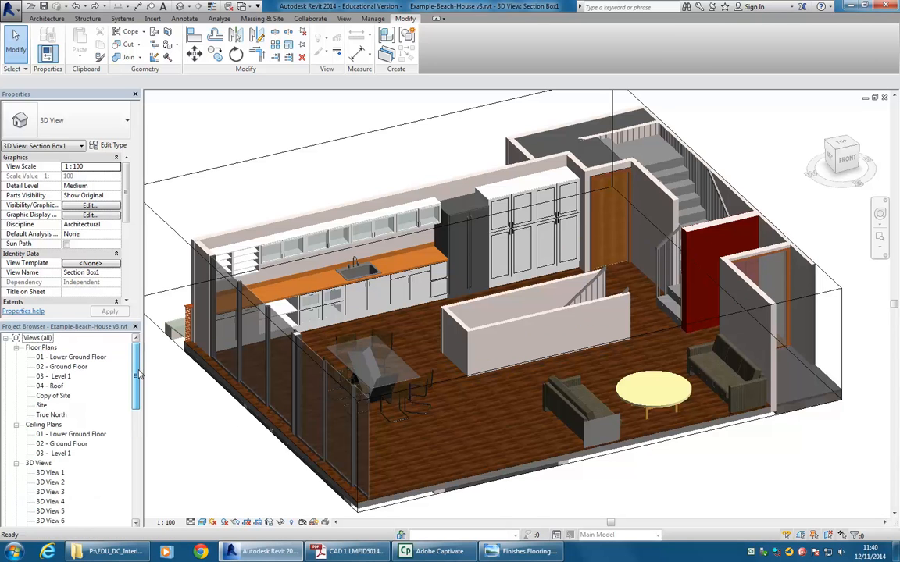
double_click(62, 366)
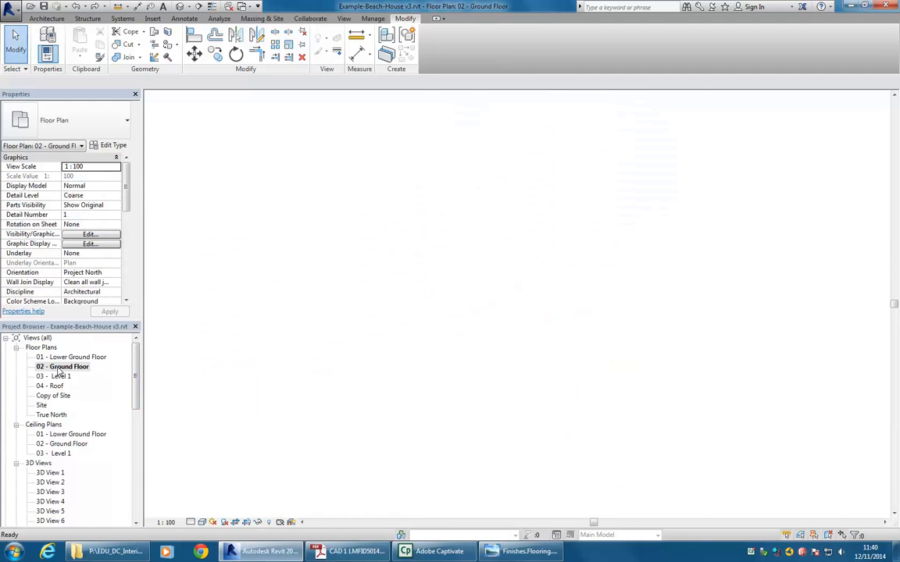
scroll(341, 347, "down", 3)
middle_click_drag(342, 348, 495, 384)
scroll(495, 384, "down", 2)
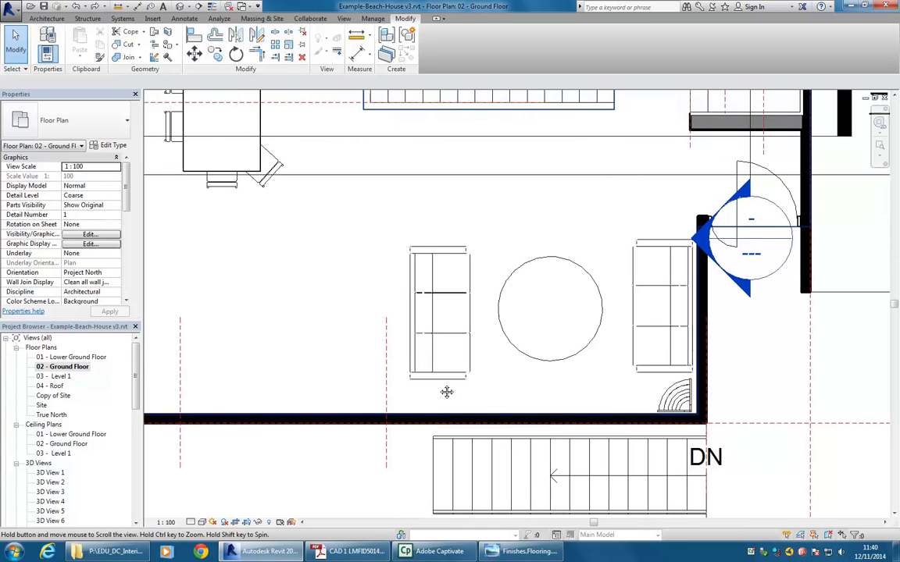
Nudge the freestanding triple-seat sofa and the round table to the left, away from the sofa against the wall.
left_click(445, 375)
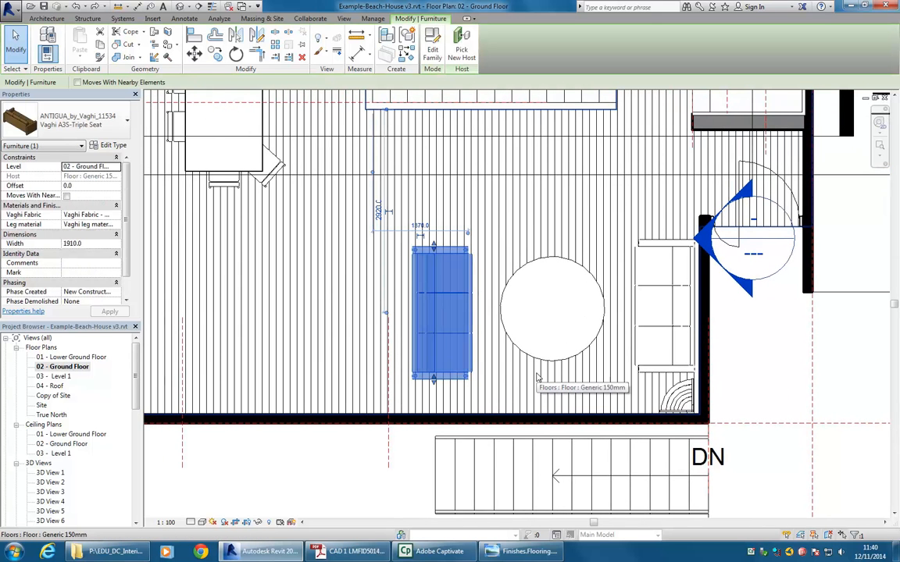
key("Left")
key("Left")
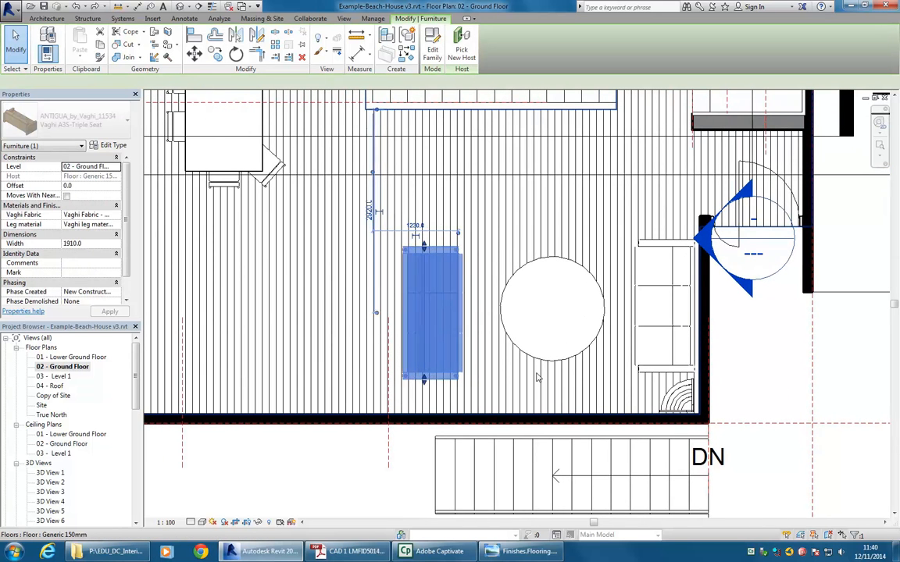
left_click(537, 361)
key("Left")
key("Left")
Shift the freestanding sofa several nudges further left, and nudge the round table after it to widen the seating area.
left_click(431, 379)
key("Left")
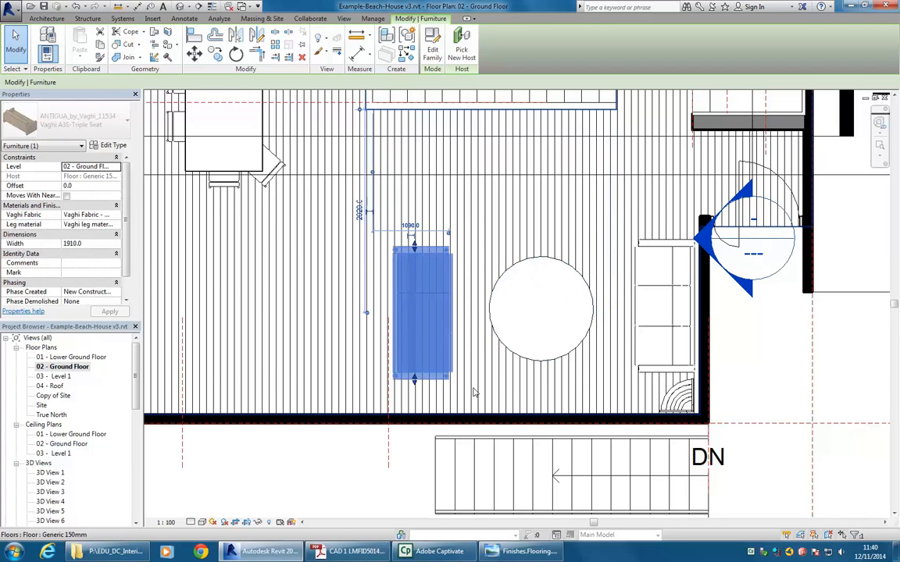
key("Left")
key("Left")
key("Left")
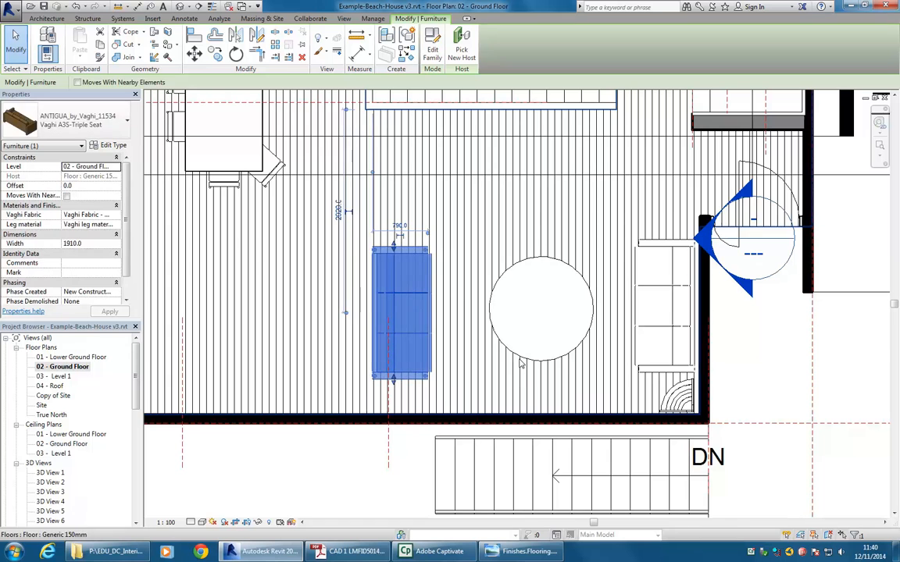
left_click(522, 356)
key("Left")
key("Left")
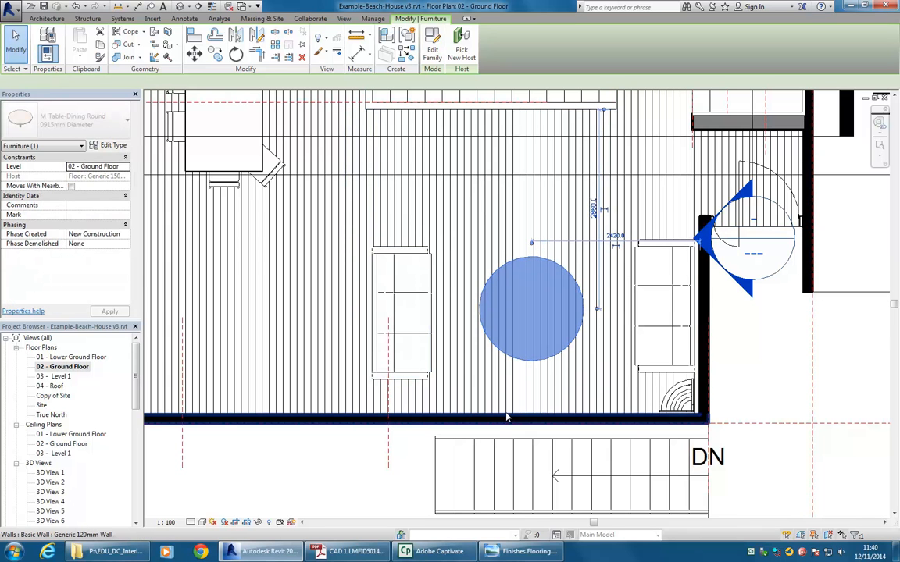
Nudge the round table once more to the left and shift the freestanding triple-seat sofa six nudges further left.
key("Left")
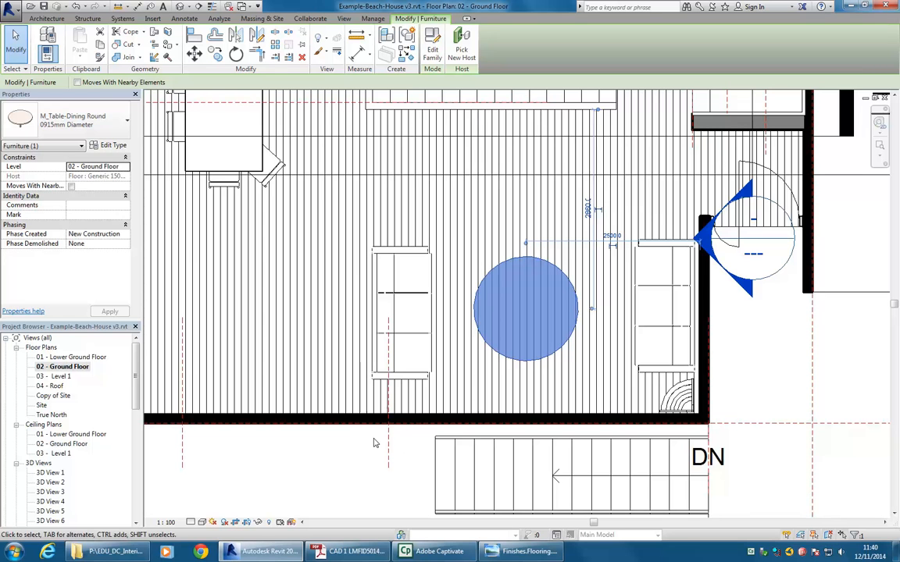
left_click(417, 293)
key("Left")
key("Left")
key("Left")
key("Left")
key("Left")
key("Left")
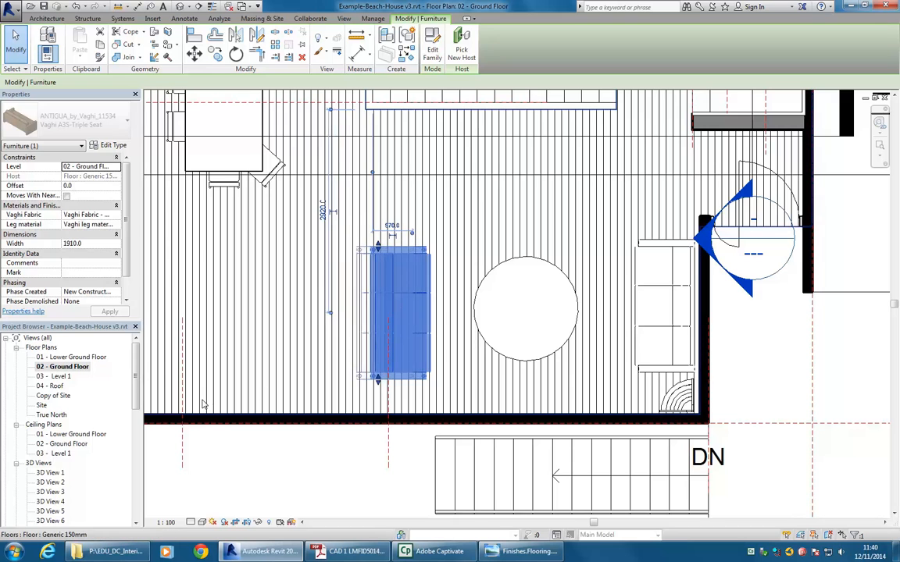
Open 3D View 8 and turn the camera so the glazed doors beyond the far sofa come into view.
left_click(50, 510)
scroll(49, 518, "down", 2)
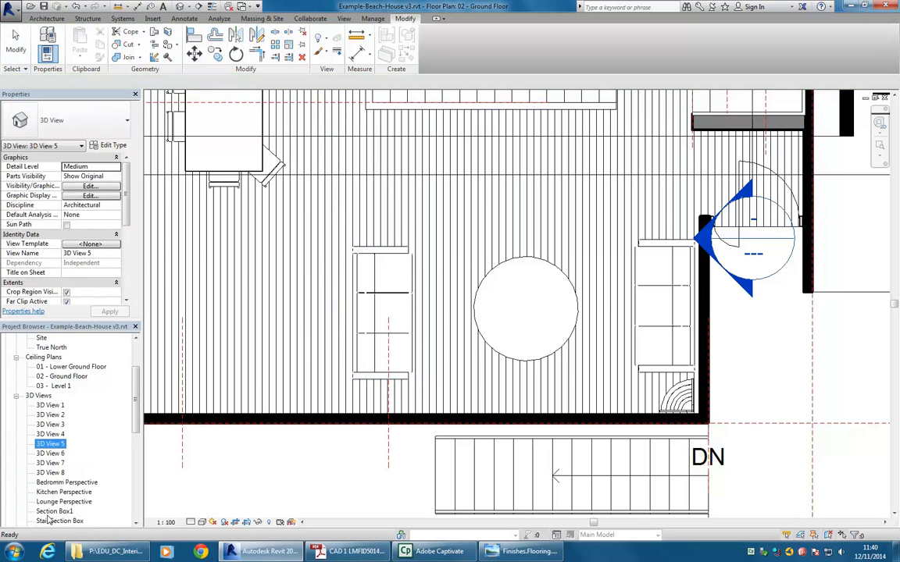
double_click(50, 472)
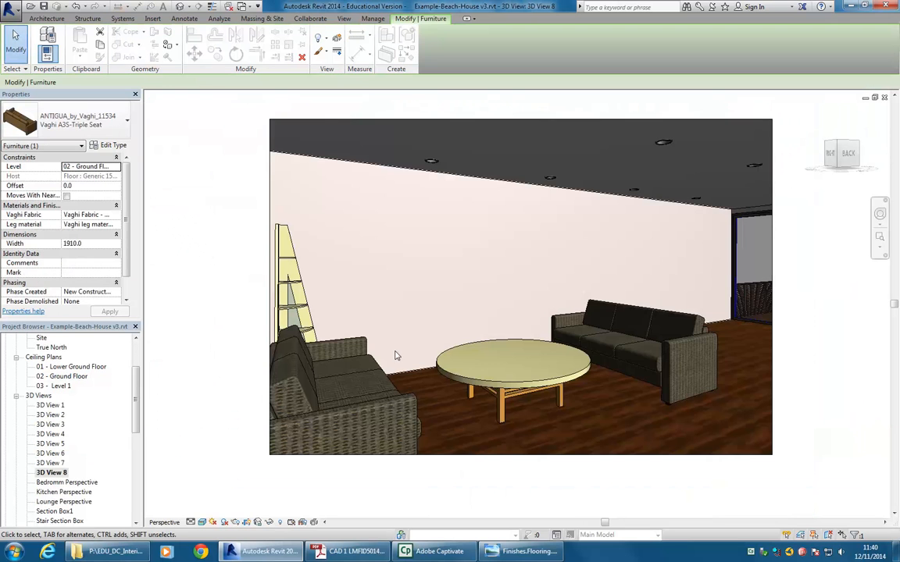
left_click(458, 269)
middle_click_drag(442, 277, 416, 285)
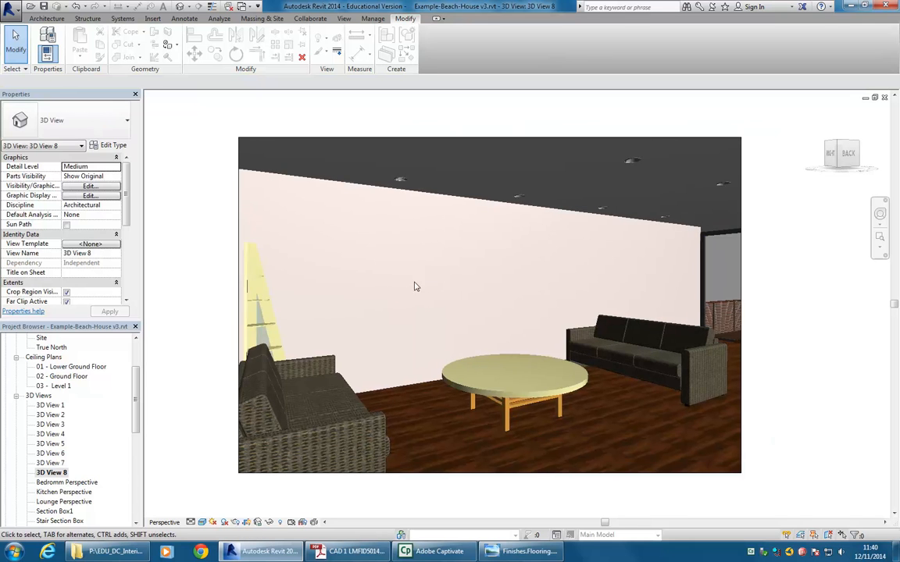
left_click(880, 213)
mouse_move(462, 280)
left_mouse_down()
mouse_move(461, 303)
mouse_move(484, 309)
mouse_move(479, 282)
left_mouse_up()
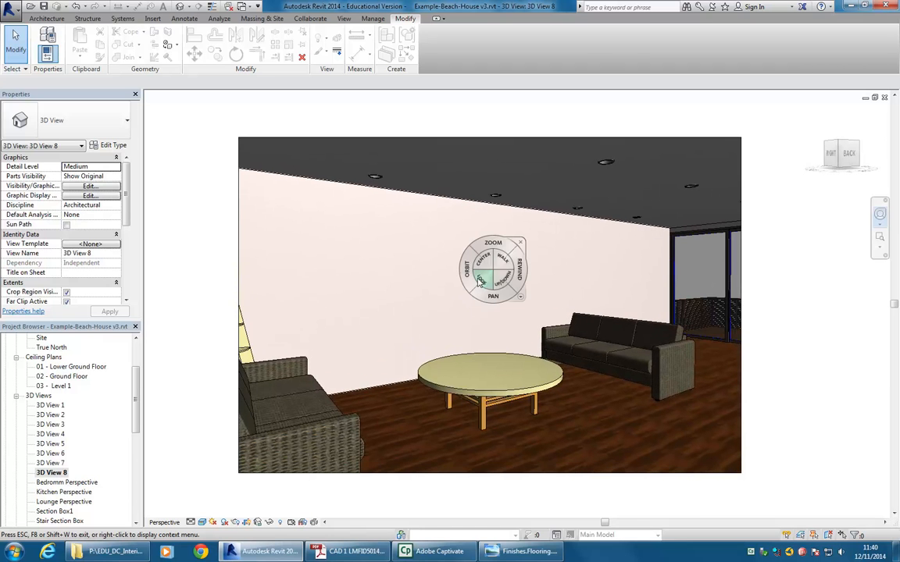
left_click(521, 244)
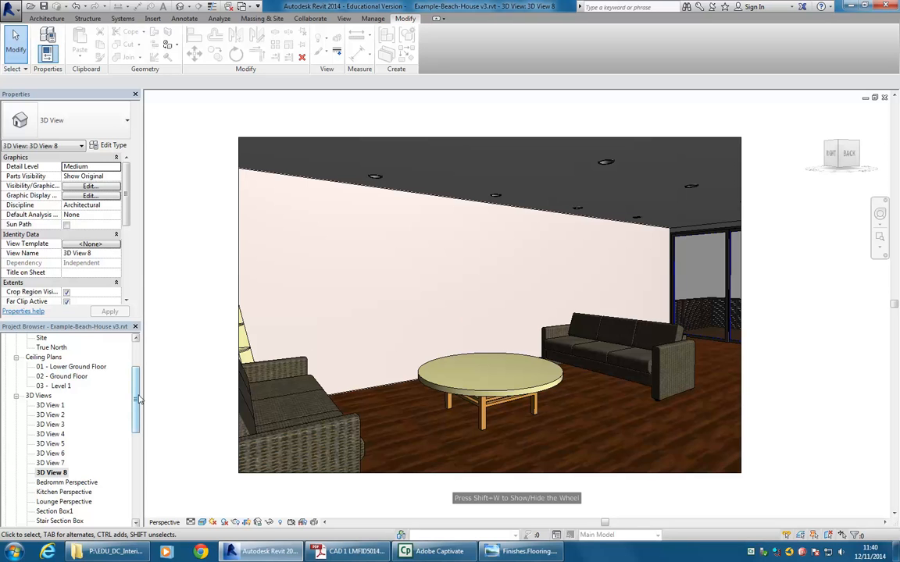
Return to the 02 - Ground Floor plan and place an M_Fixed 0915 x 1830mm window in the lounge's lower exterior wall, left of the freestanding sofa.
scroll(117, 374, "up", 3)
double_click(61, 366)
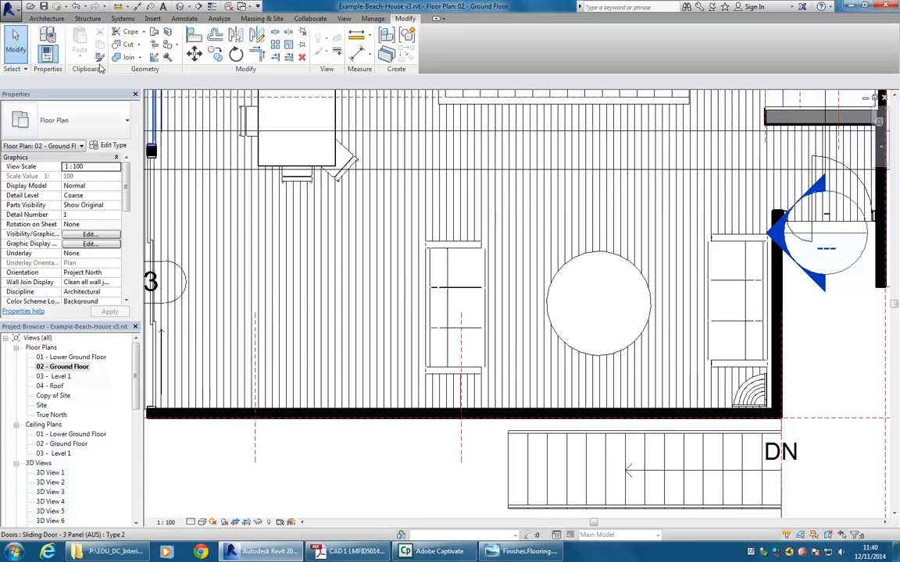
left_click(46, 18)
left_click(90, 43)
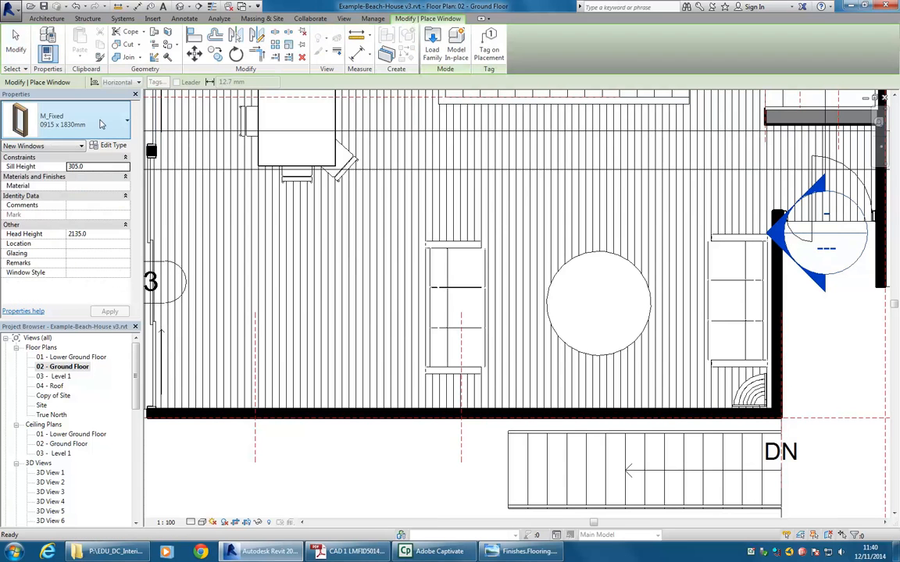
left_click(96, 123)
left_click(96, 124)
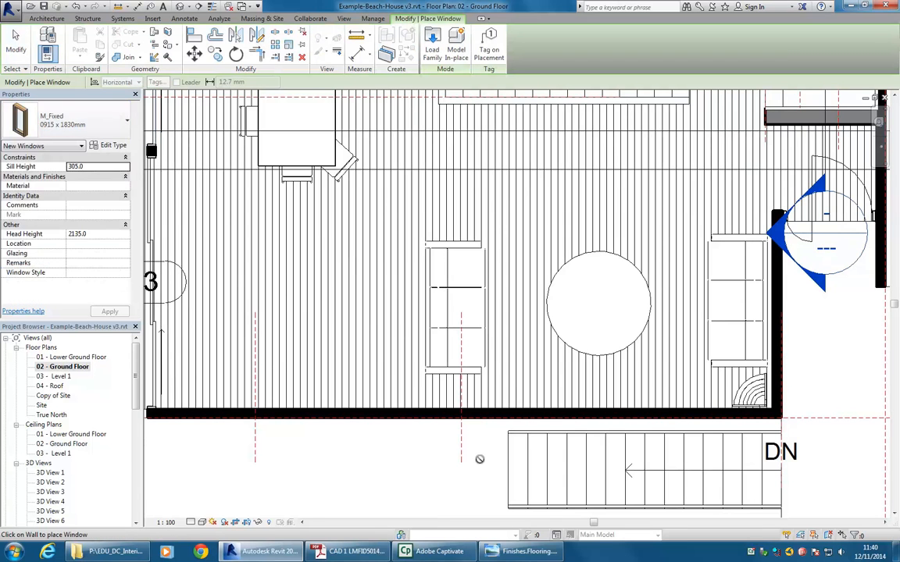
scroll(460, 416, "down", 2)
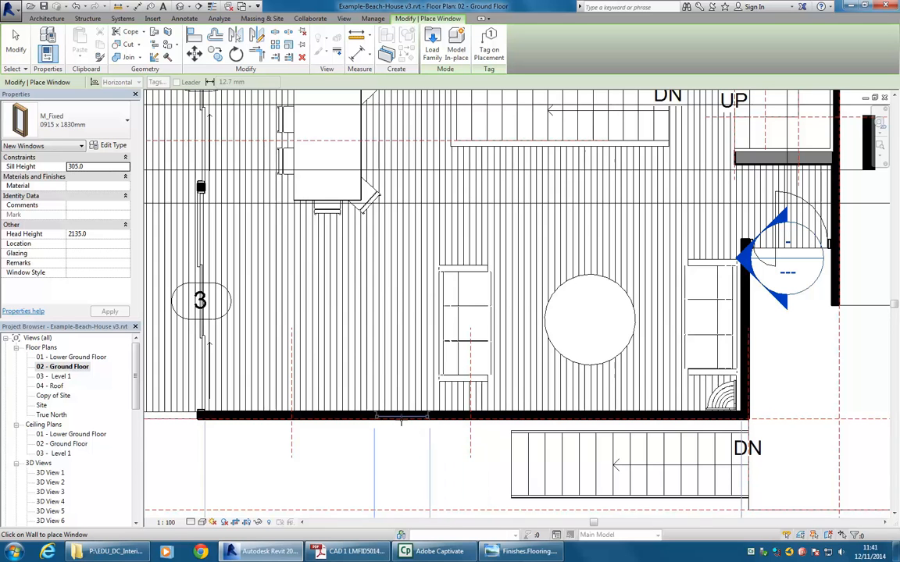
left_click(401, 416)
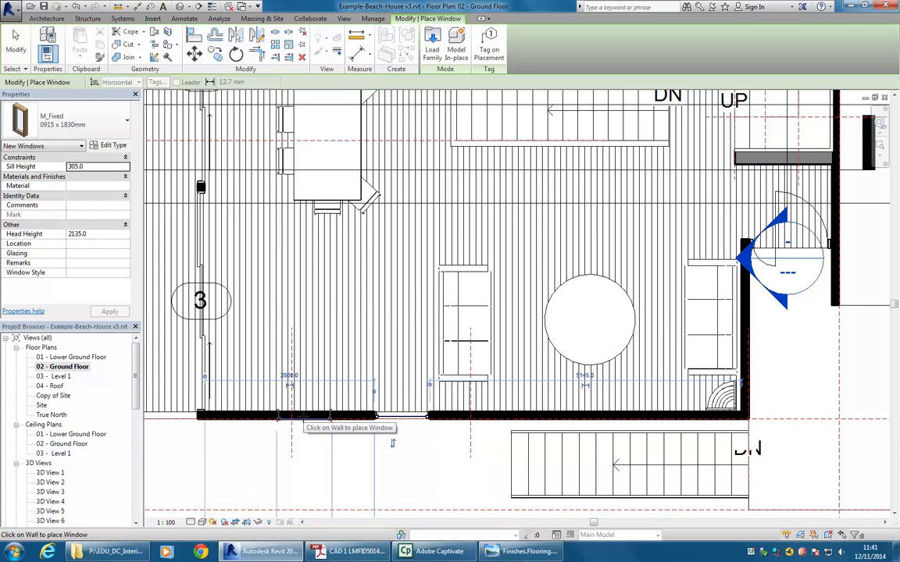
key("Escape")
key("Escape")
Reopen 3D View 8 and set its rendering lighting scheme to Interior: Sun only.
scroll(80, 422, "down", 5)
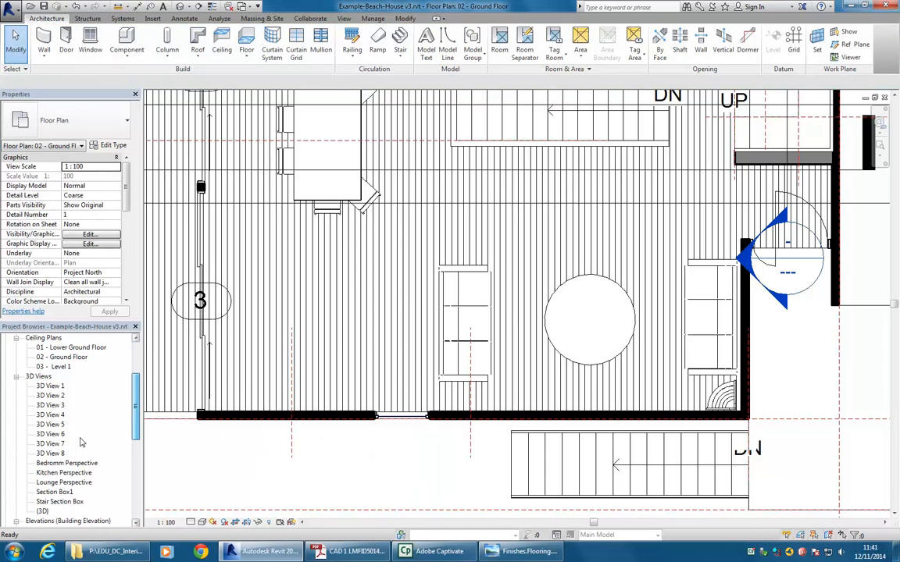
double_click(63, 453)
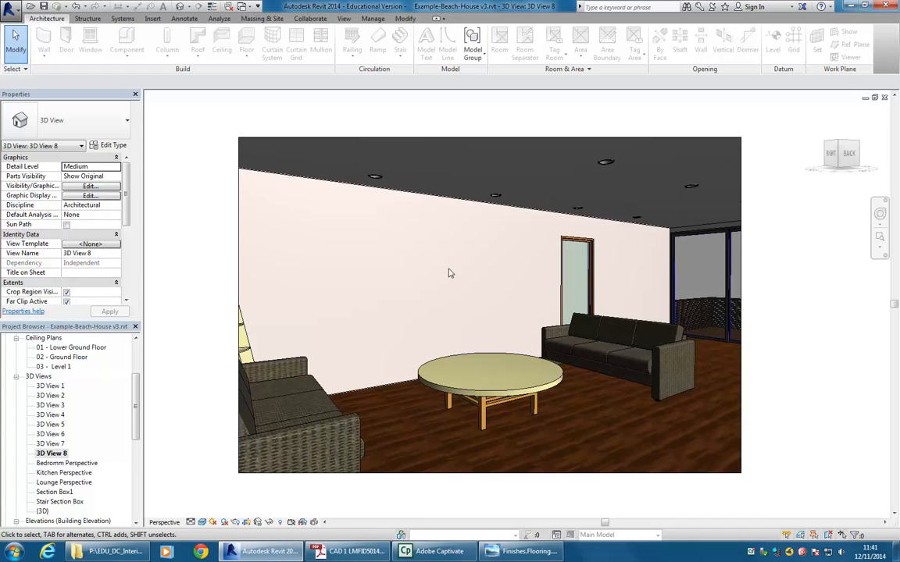
middle_click_drag(433, 267, 424, 264)
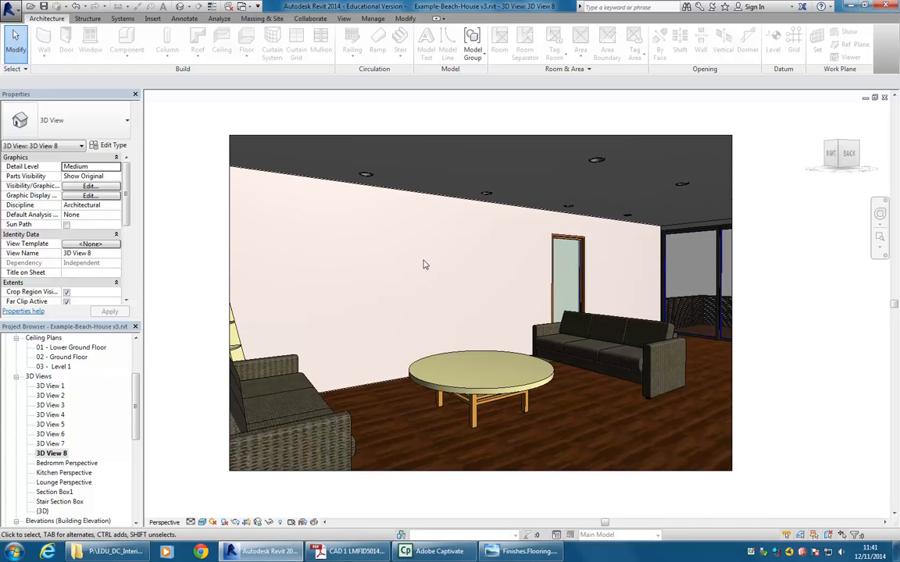
left_click(234, 522)
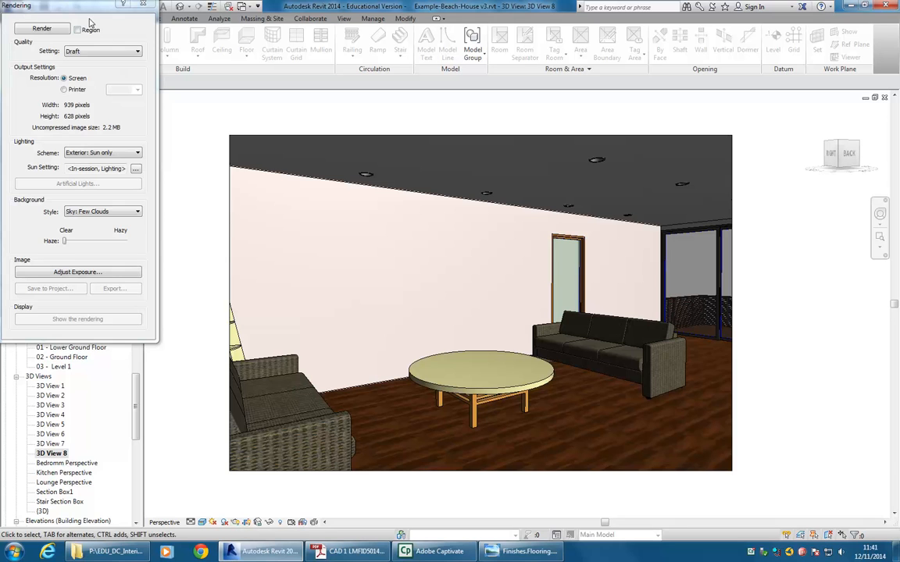
left_click_drag(86, 8, 107, 35)
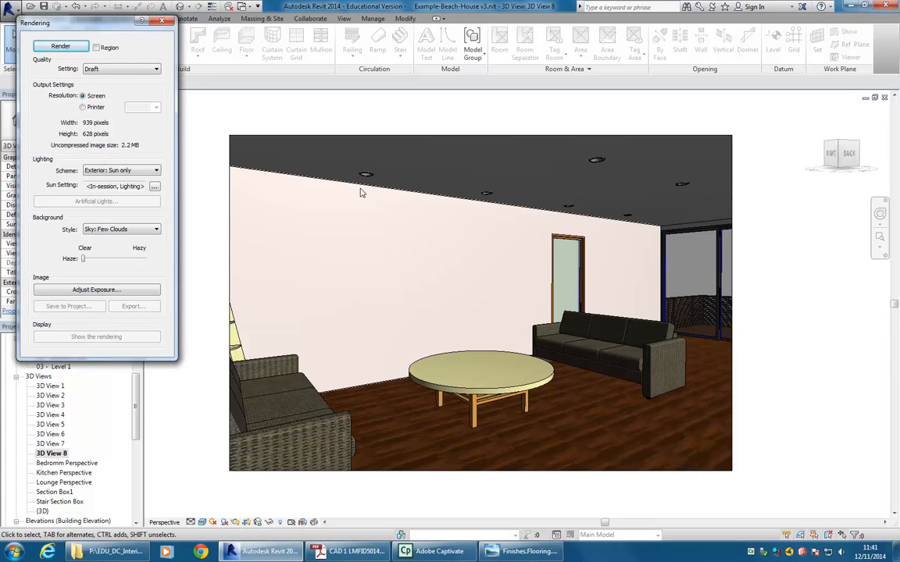
left_click(118, 171)
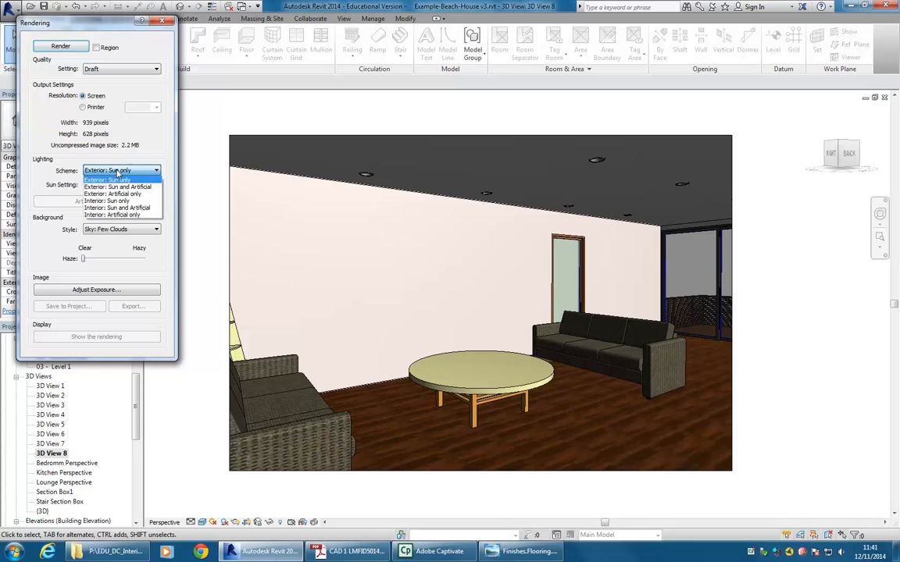
left_click(116, 201)
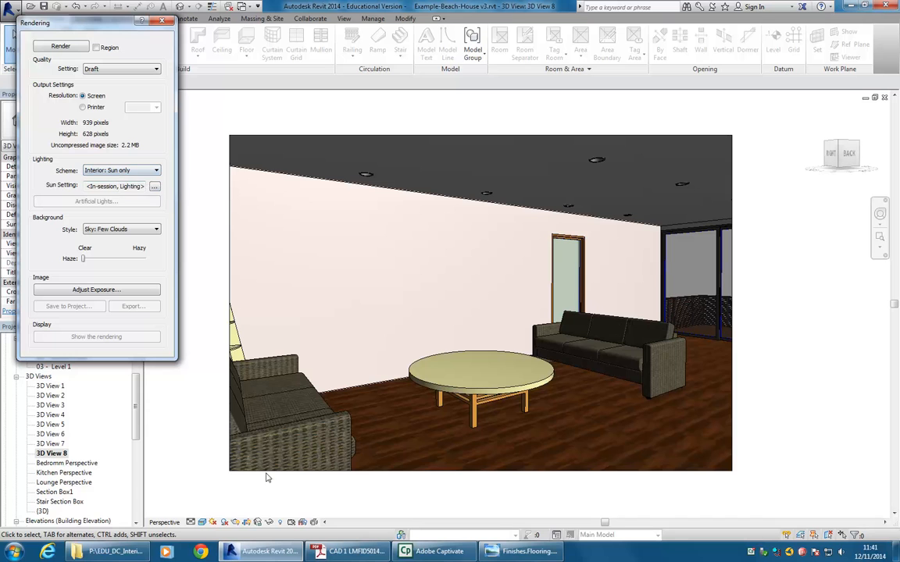
Turn on shadows in the perspective and apply a Still solar study in the sun settings.
left_click(225, 522)
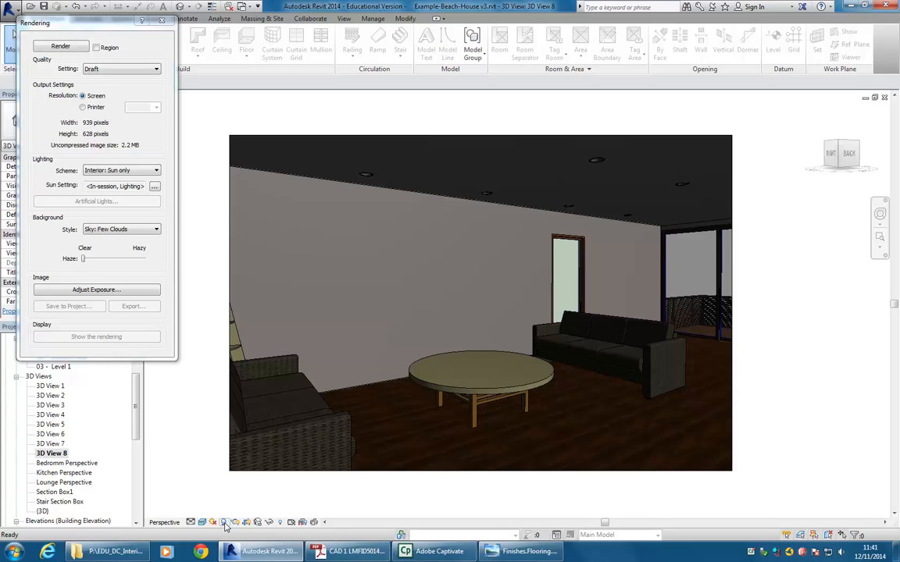
left_click(213, 522)
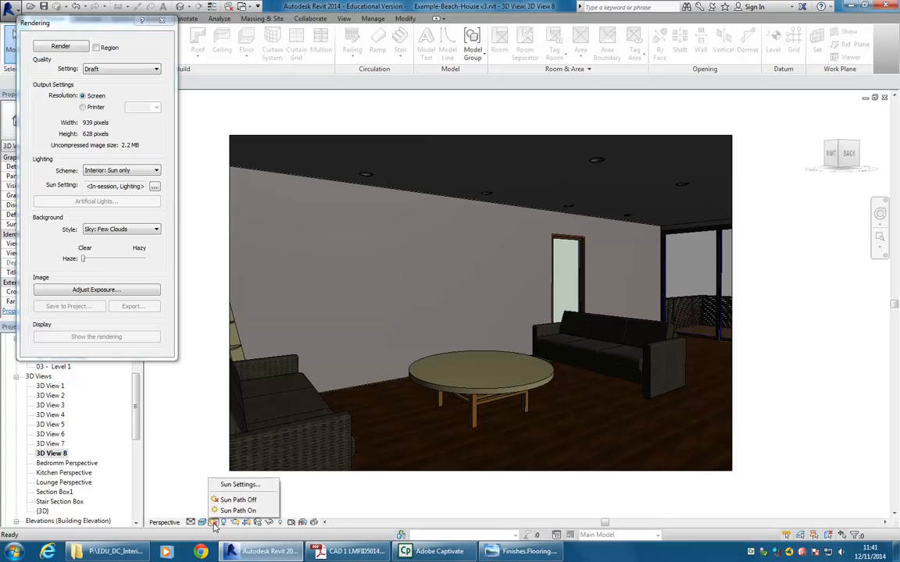
left_click(234, 484)
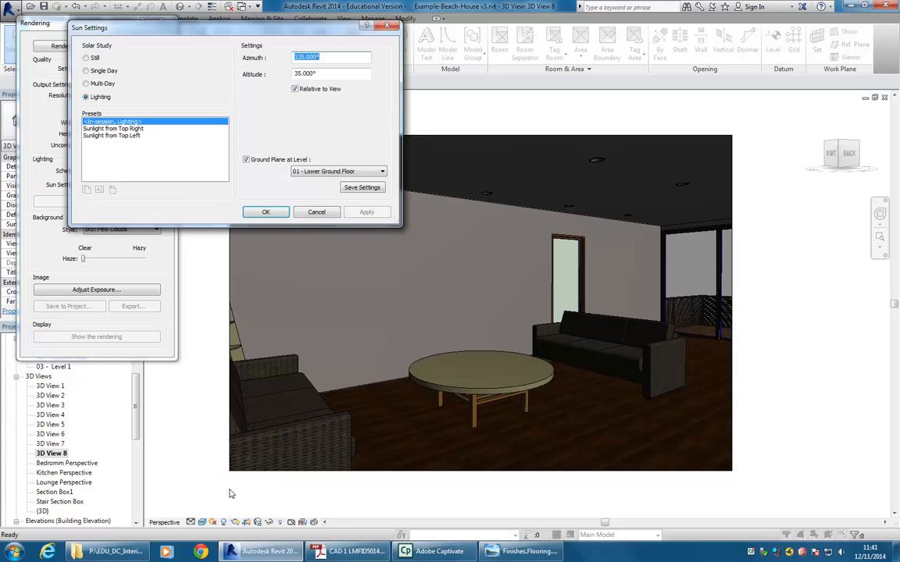
left_click(90, 59)
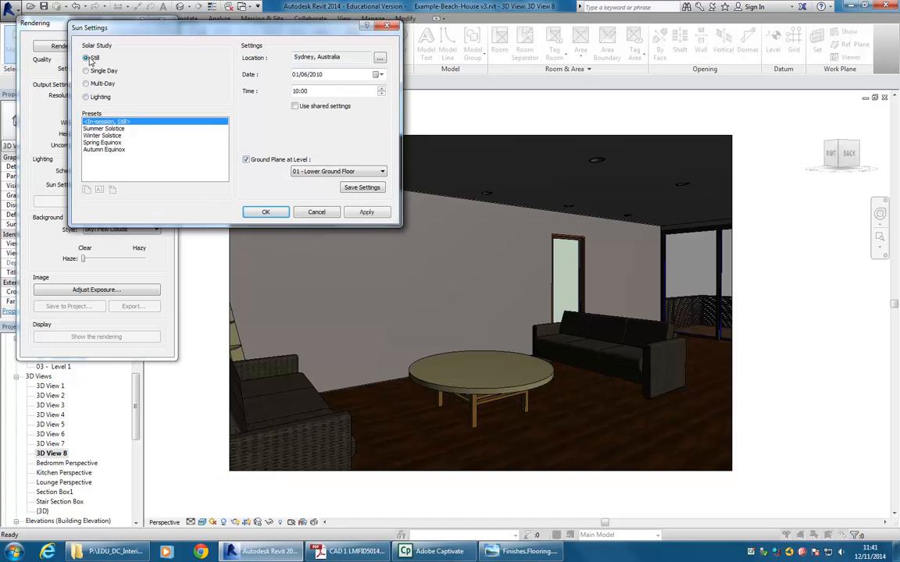
left_click(367, 212)
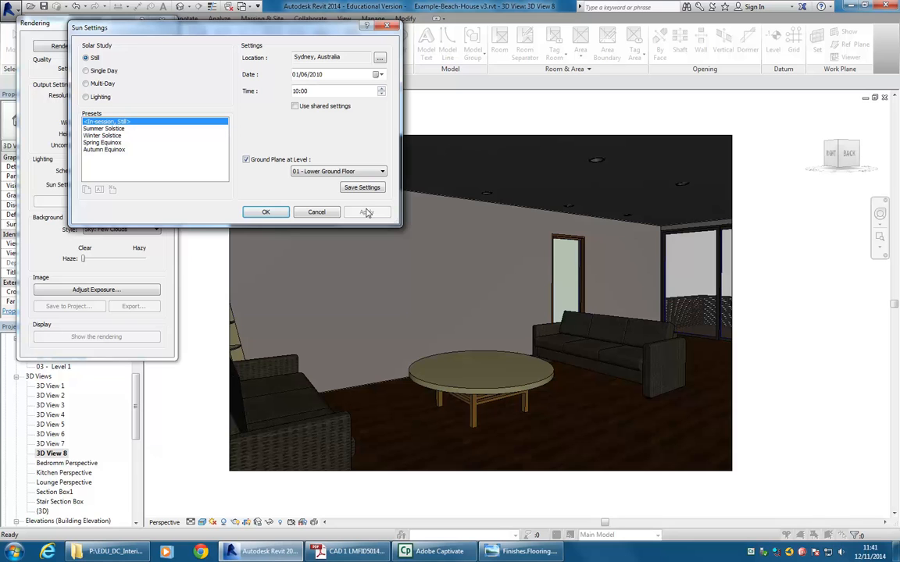
Try sun times of 15:00 and 16:00 to compare how sunlight falls in the lounge.
left_click(382, 89)
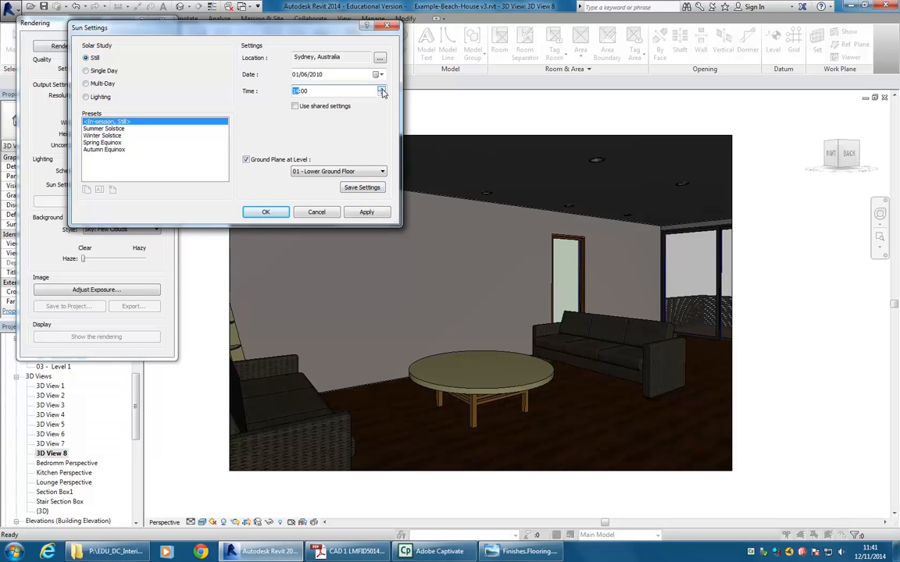
left_click(366, 213)
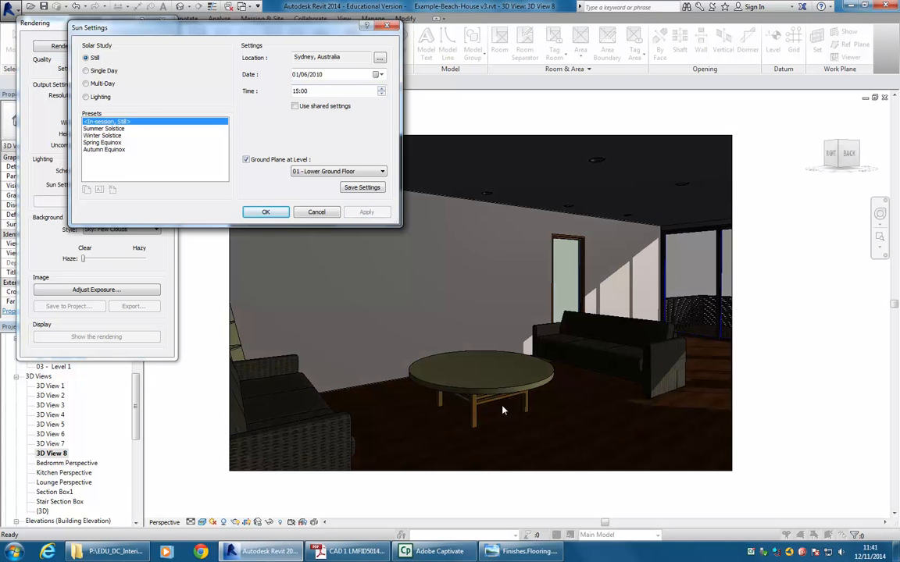
left_click(382, 90)
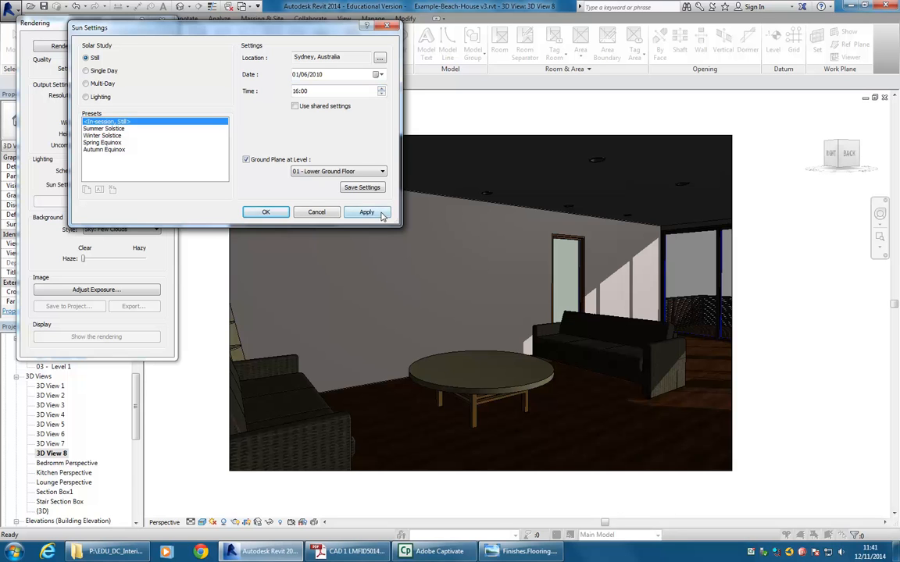
left_click(381, 215)
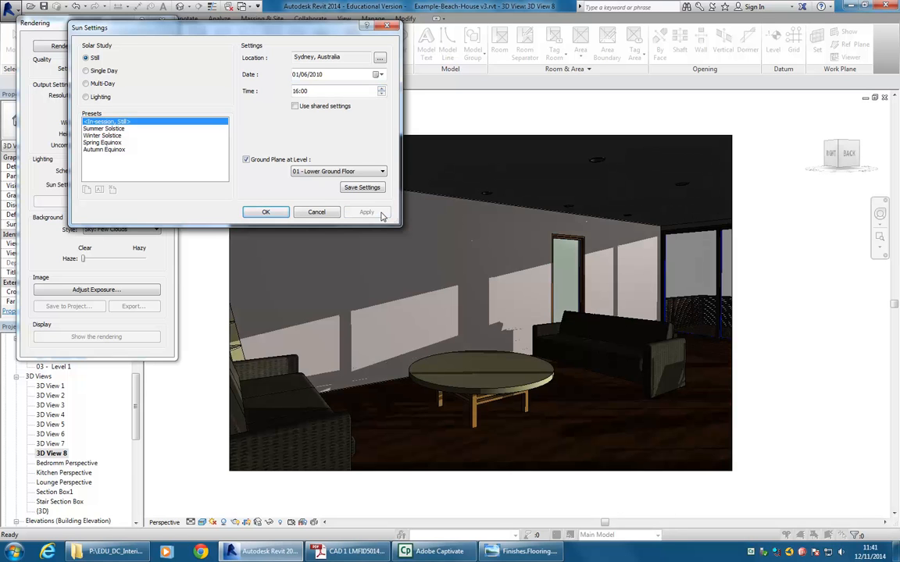
Set the solar study time to 15:30 and accept the sun settings.
left_click(382, 95)
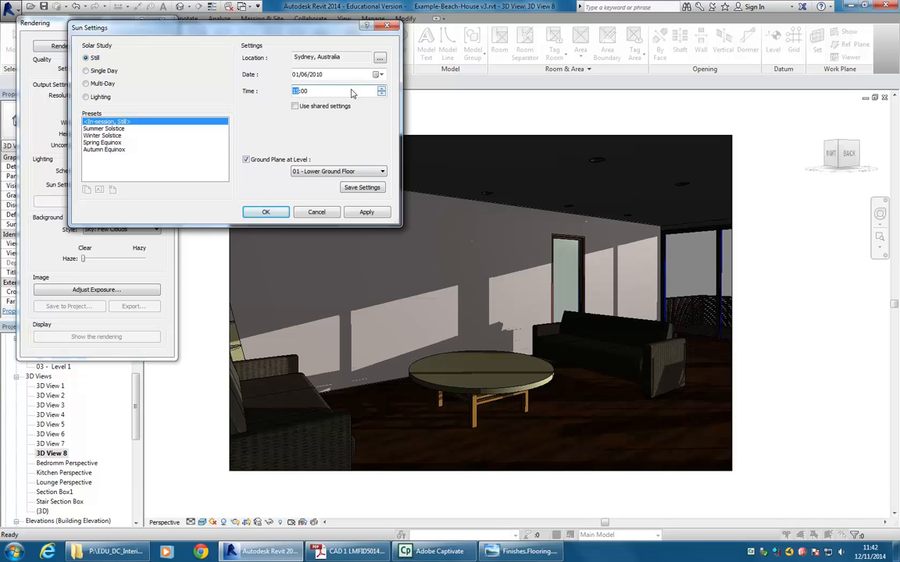
left_click(380, 90)
type("30")
left_click(367, 211)
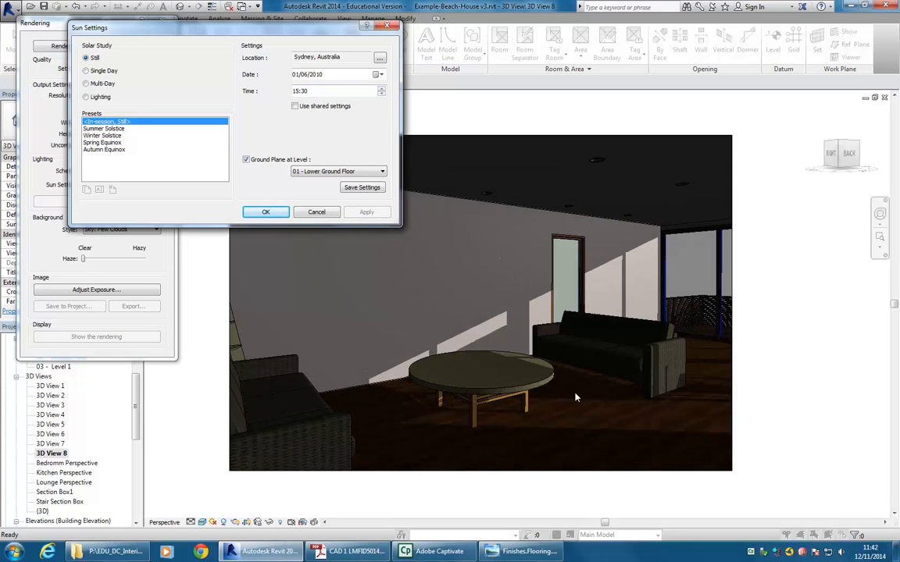
left_click(265, 213)
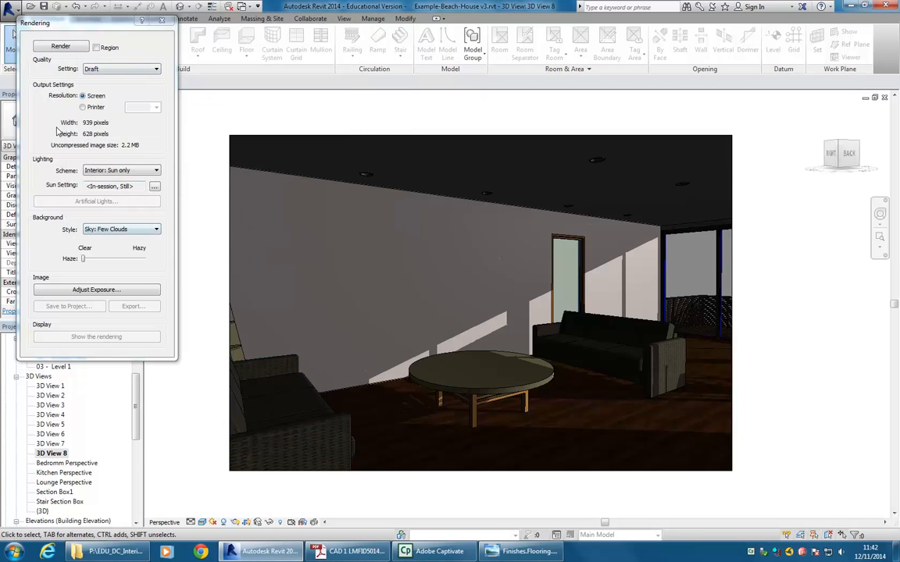
Render the lounge at Draft quality, apply a brighter exposure, and fine-tune the exposure value to 7.77.
left_click(58, 47)
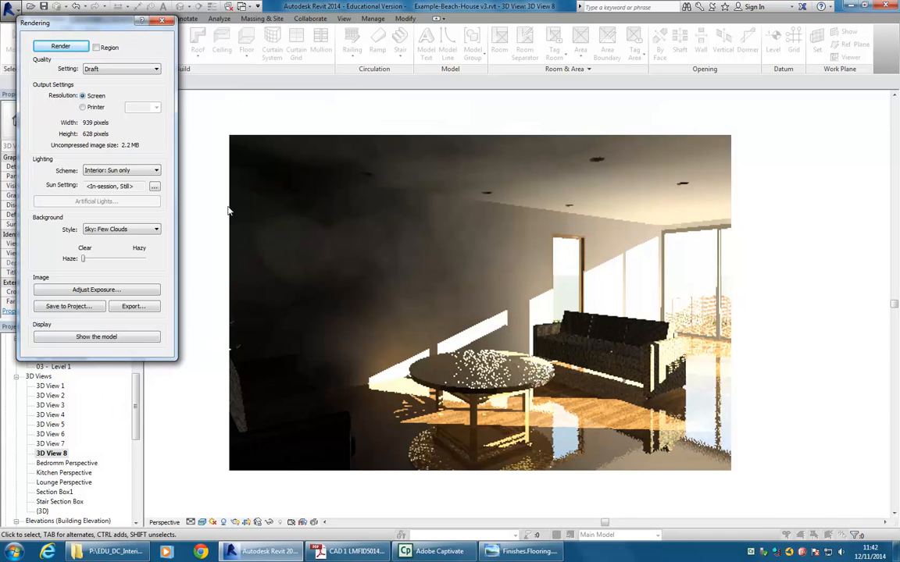
left_click(96, 291)
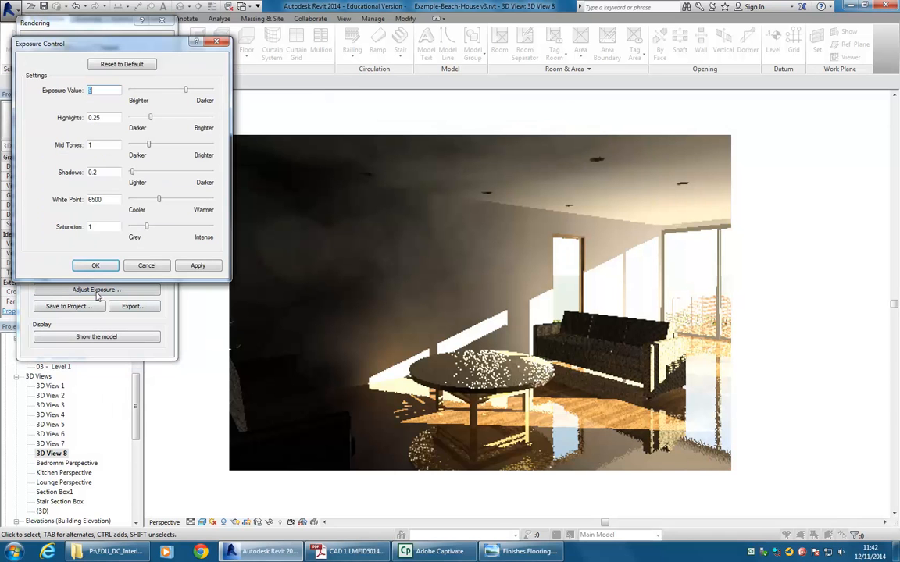
left_click_drag(186, 90, 180, 92)
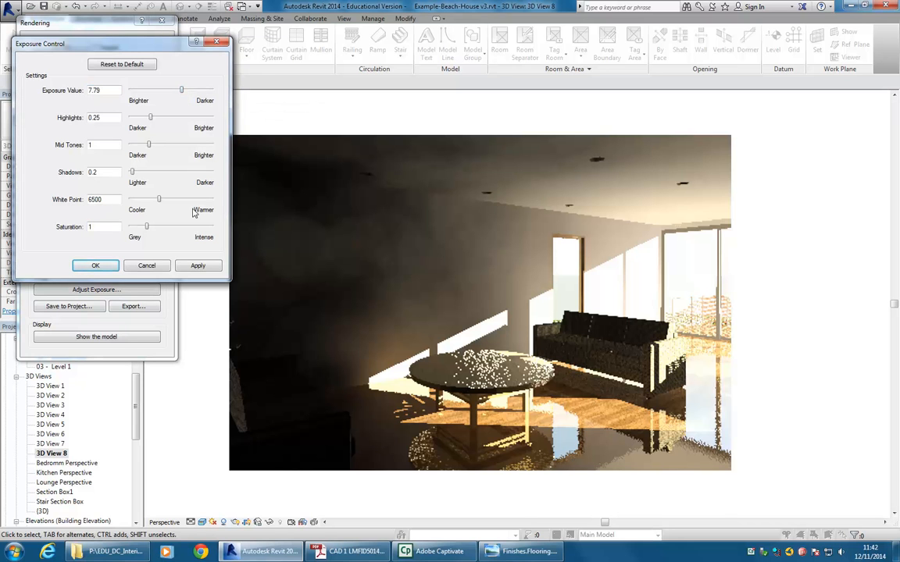
left_click(198, 266)
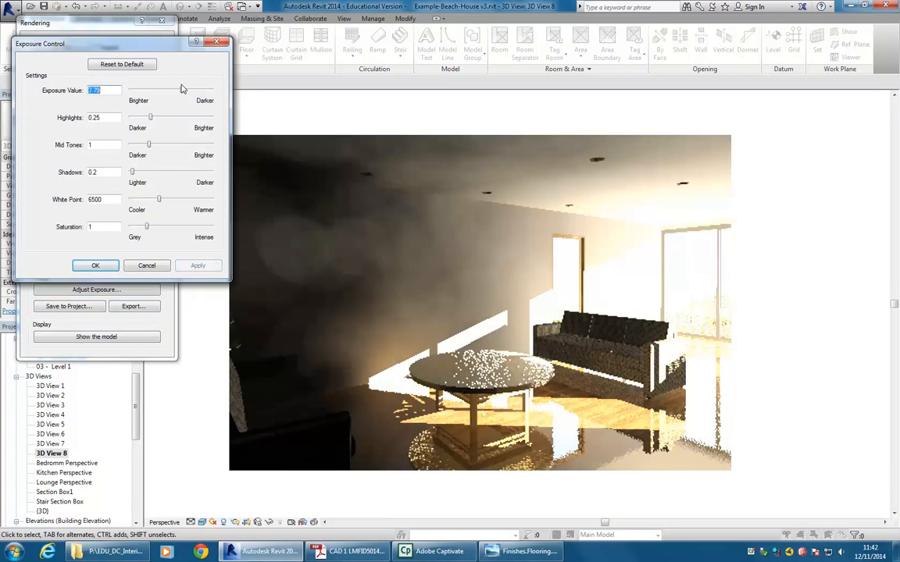
left_click_drag(181, 90, 181, 89)
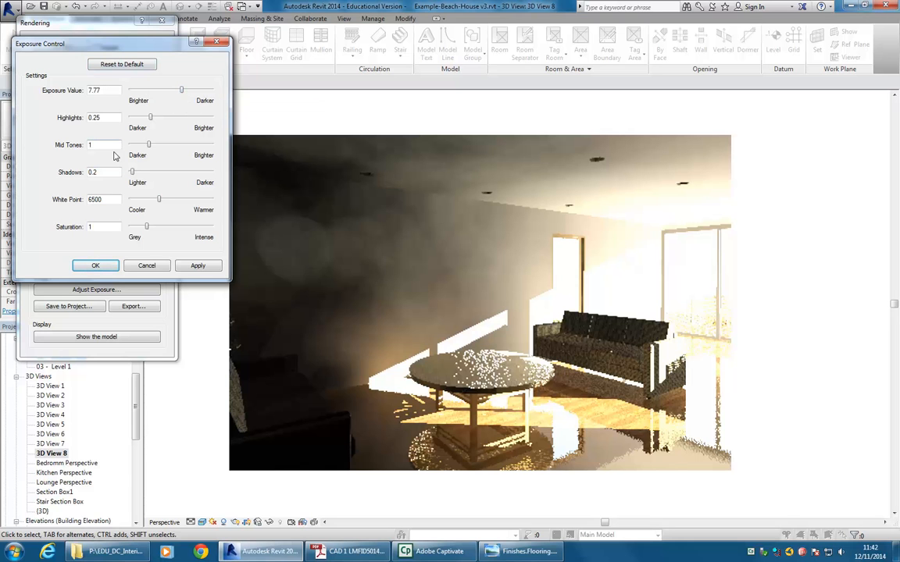
Set the exposure highlights to 0.01, shadows to 0.1 and mid tones to 1.12, and accept the exposure settings.
left_click_drag(153, 118, 132, 119)
left_click(197, 266)
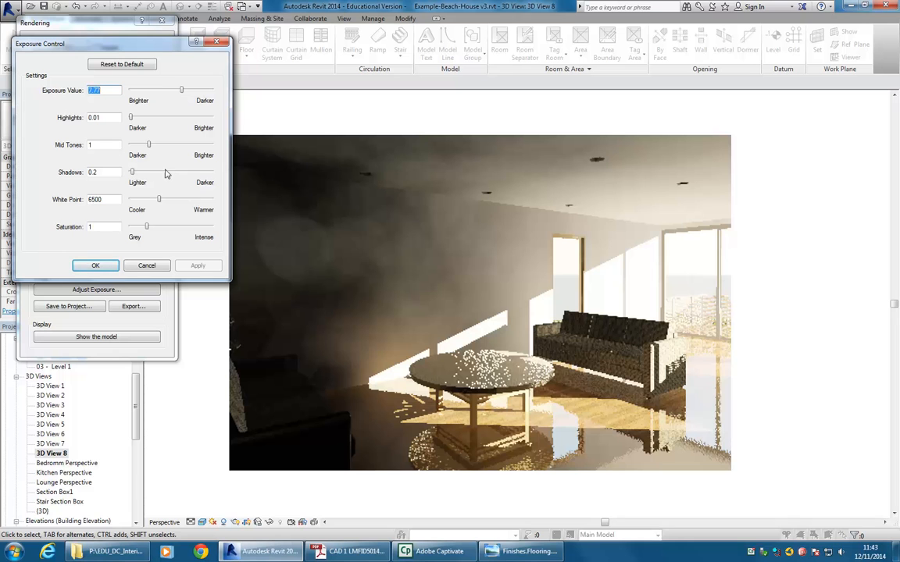
left_click_drag(132, 172, 129, 171)
left_click(198, 266)
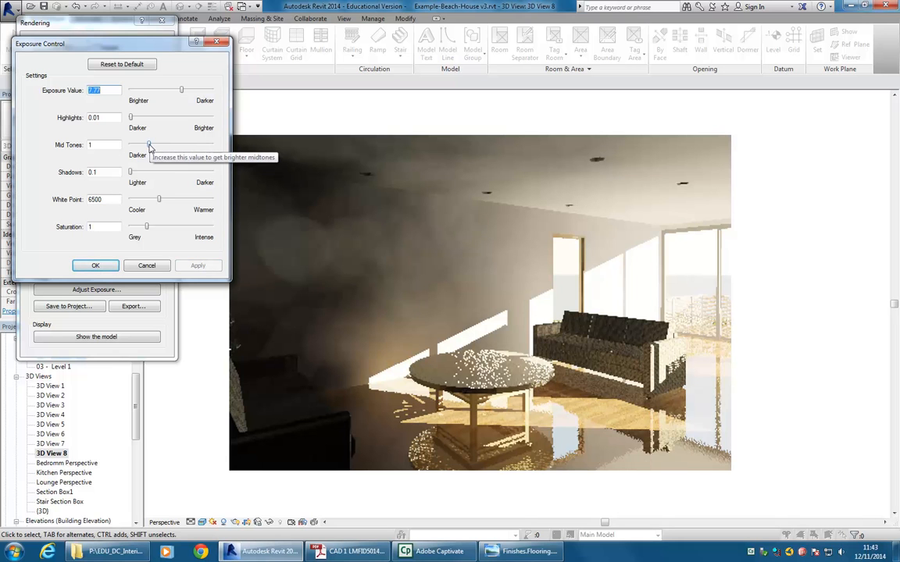
left_click_drag(150, 147, 154, 149)
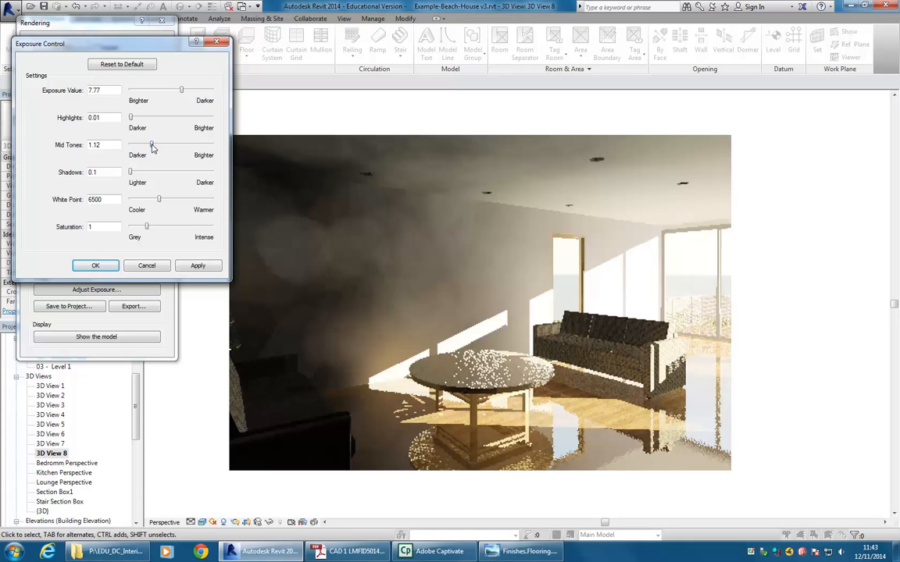
left_click(197, 265)
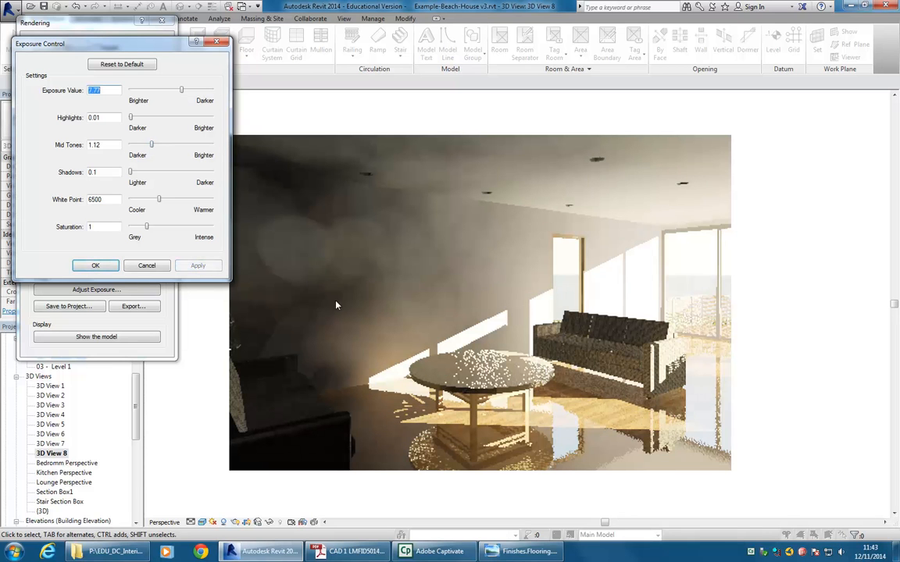
left_click(96, 265)
Render the lounge view again at Medium quality.
left_click(117, 69)
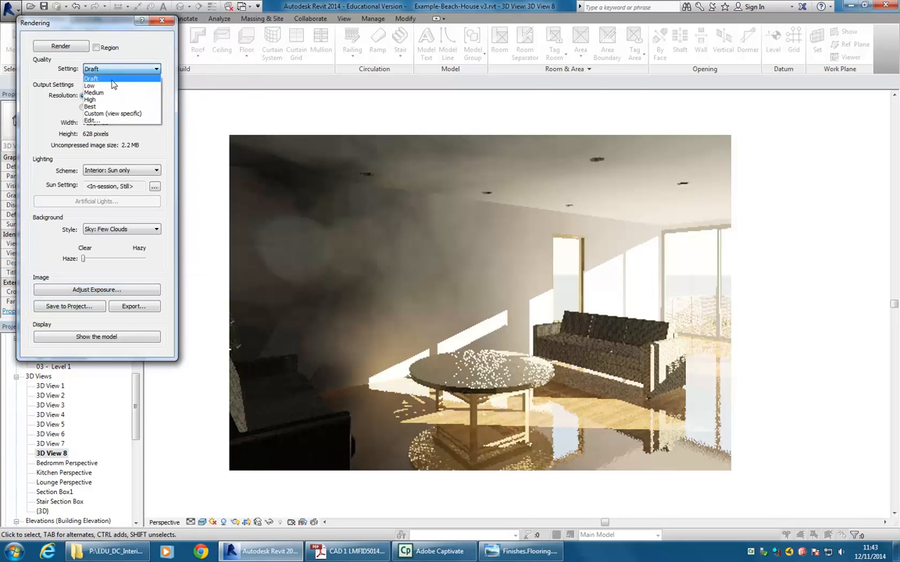
left_click(109, 92)
left_click(52, 45)
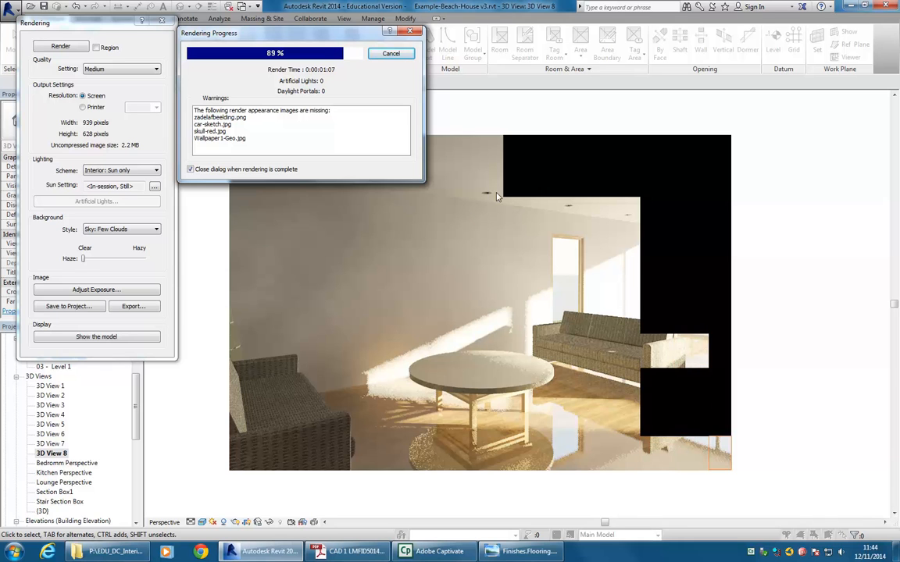
Change the lighting scheme to Interior: Sun and Artificial and render the lounge again.
left_click(119, 175)
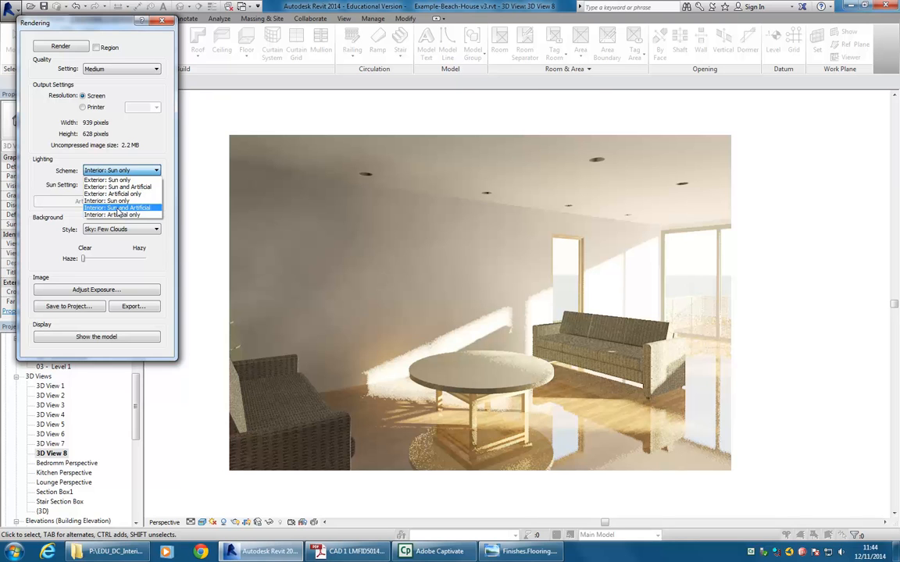
left_click(118, 208)
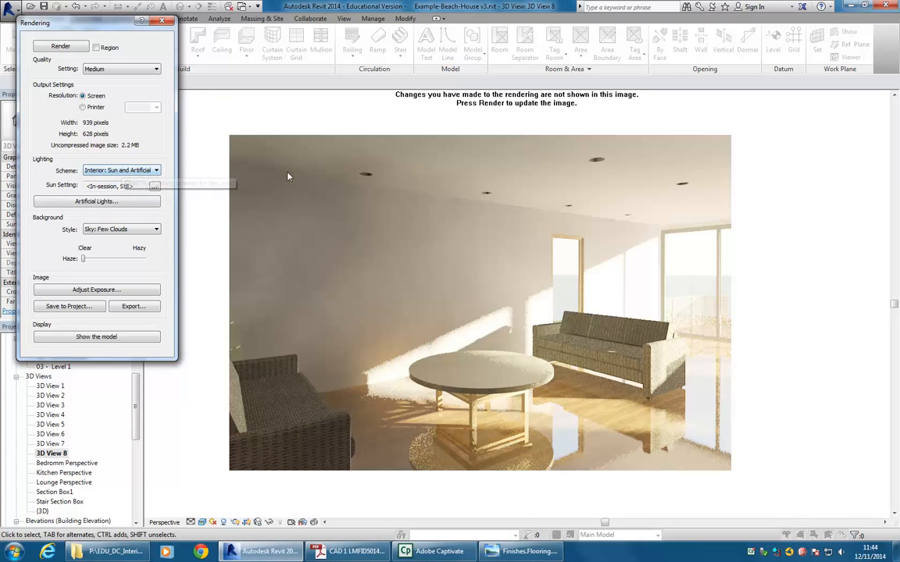
left_click(62, 47)
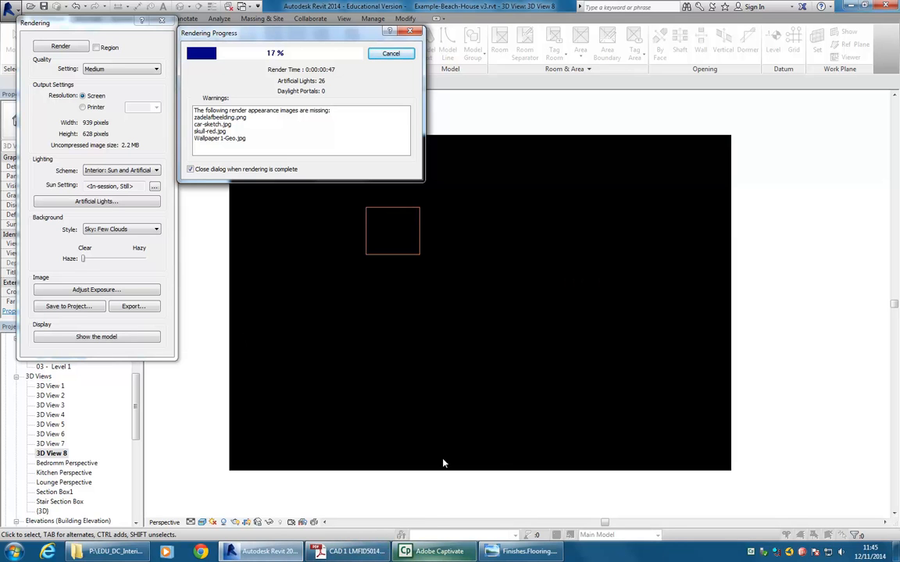
In Windows Explorer, browse to the CAD 1 Beach House Videos folder and locate the Creating Preliminary Views video.
left_click(137, 552)
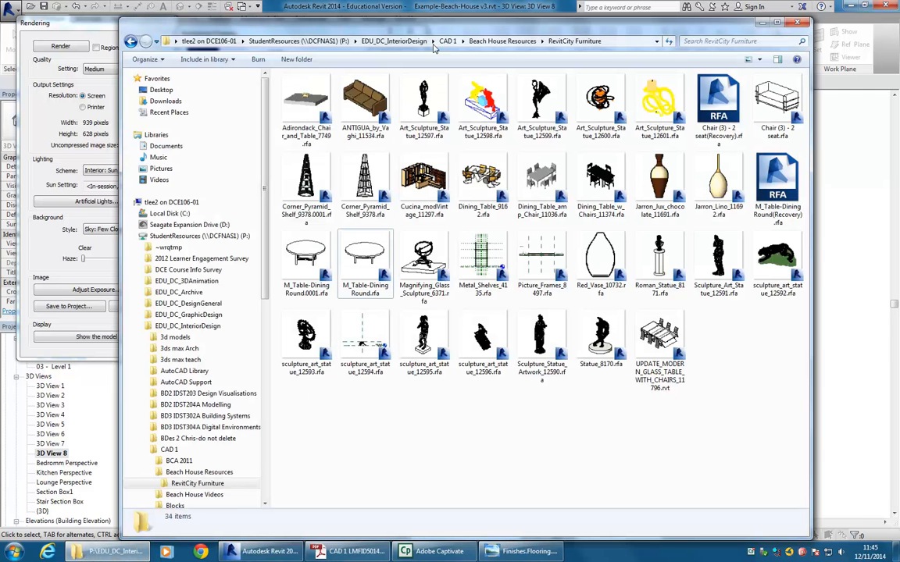
left_click(392, 40)
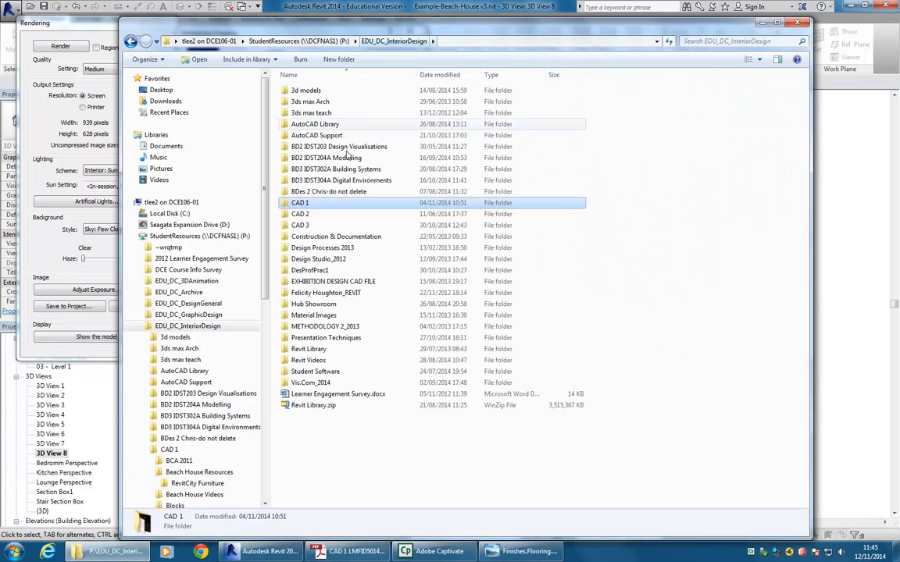
double_click(333, 201)
double_click(303, 114)
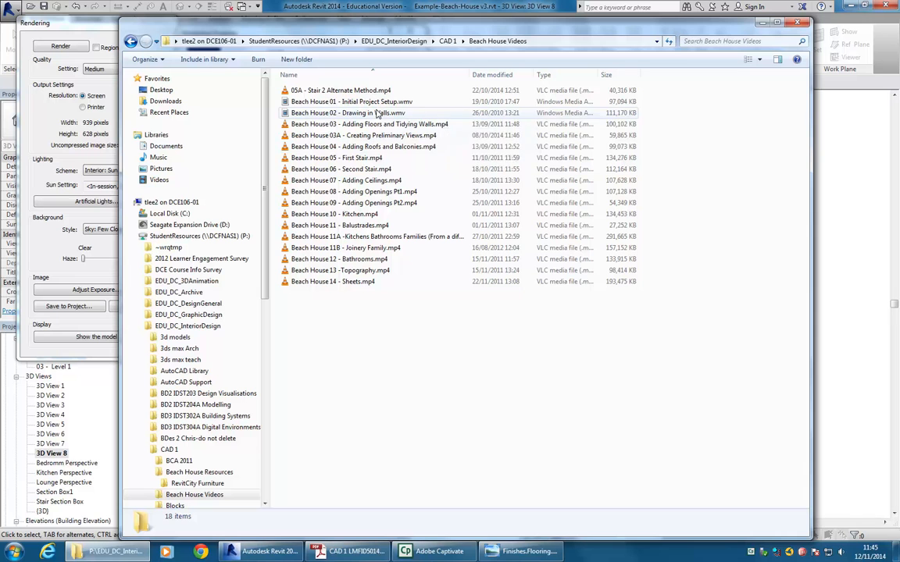
left_click(338, 136)
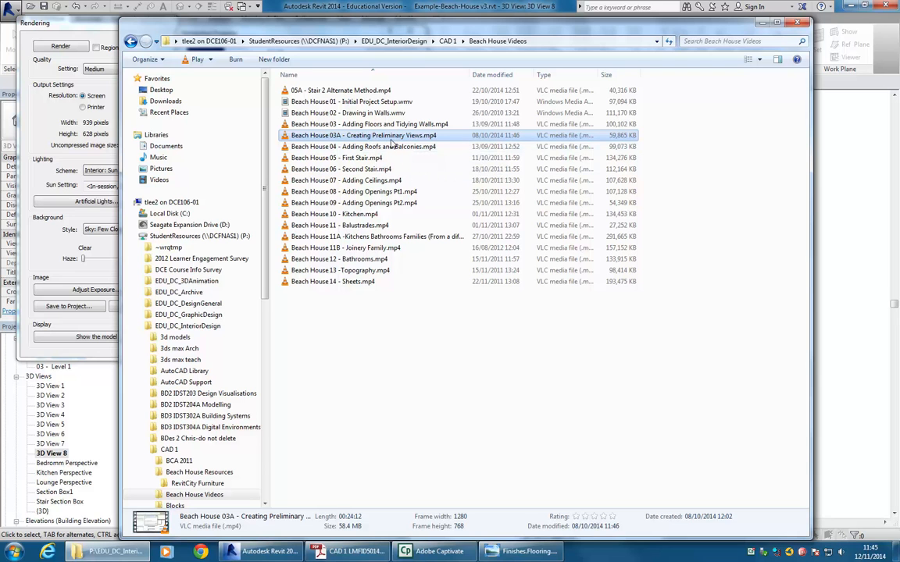
left_click(763, 23)
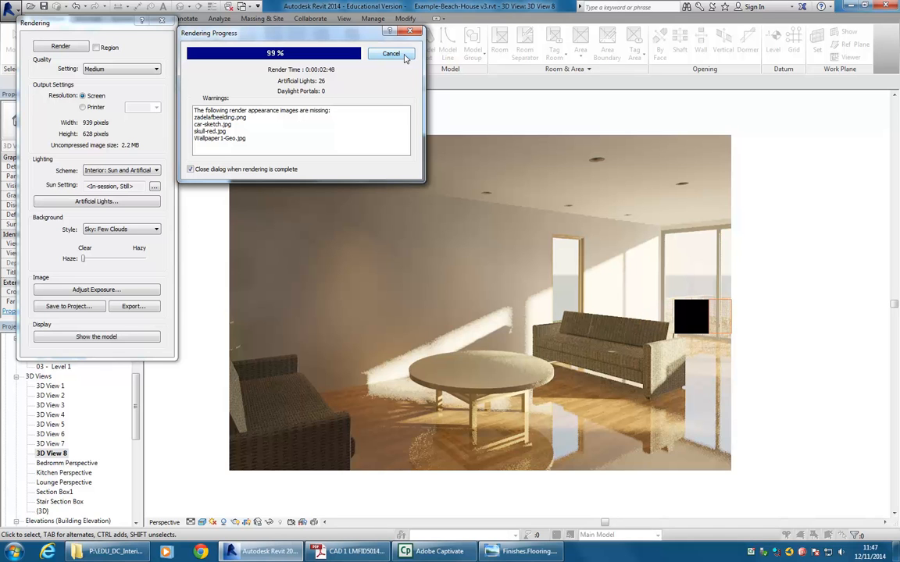
Close the rendering settings and open the 02 - Ground Floor plan at the lounge furniture.
left_click(163, 24)
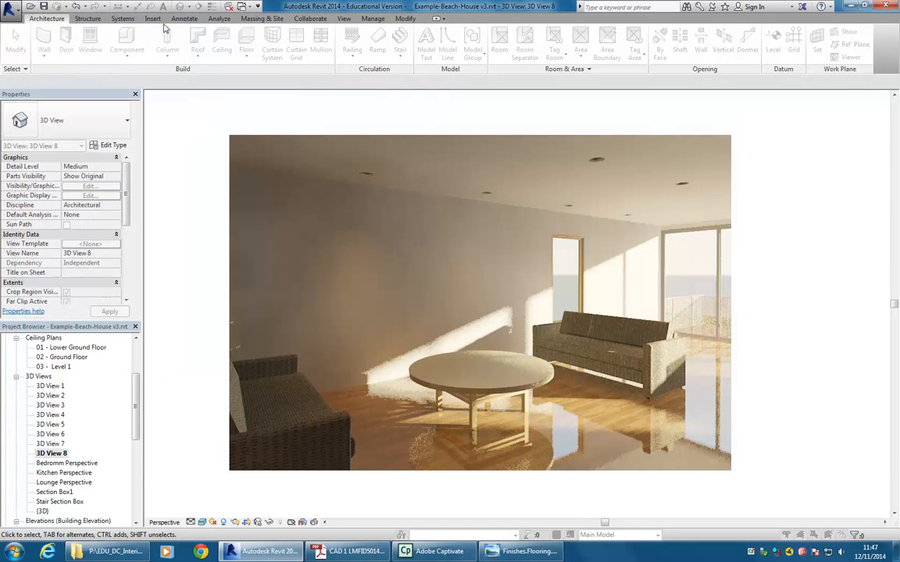
scroll(104, 392, "up", 3)
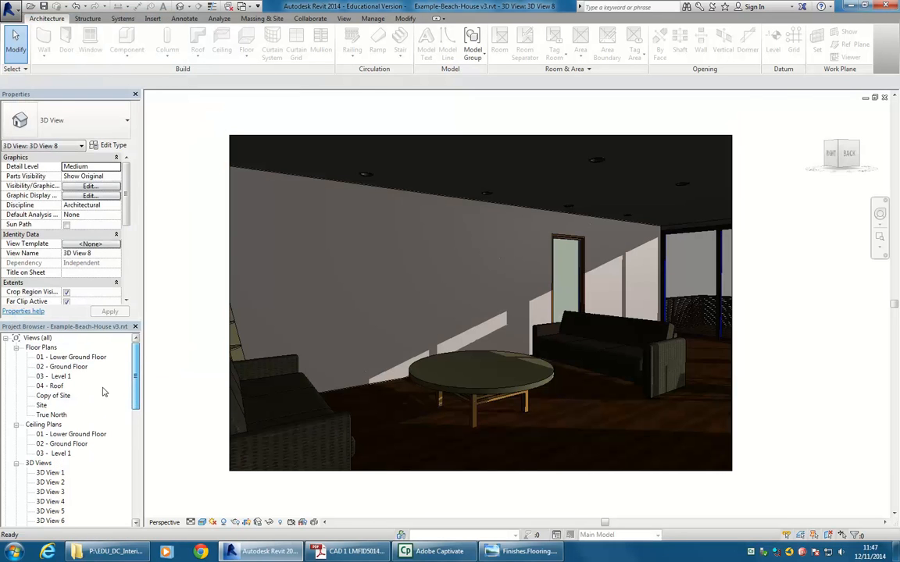
double_click(61, 368)
scroll(338, 333, "up", 4)
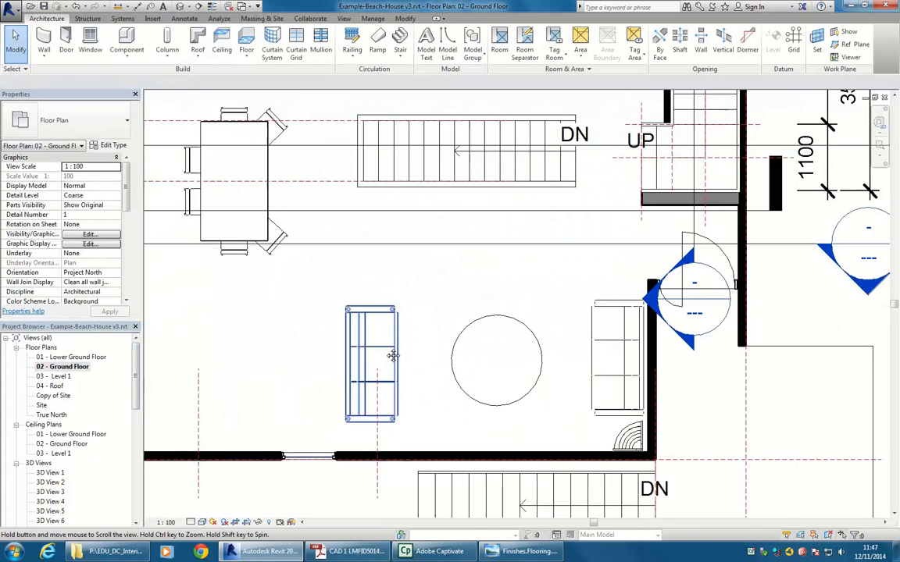
scroll(336, 333, "up", 1)
middle_click_drag(309, 334, 281, 337)
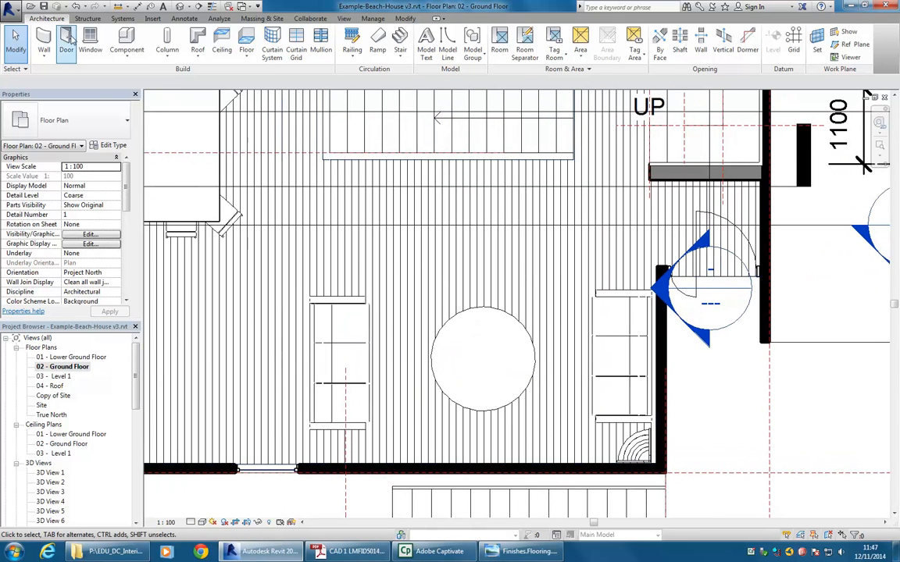
Load the RPC Female family from the Entourage folder as a component for the ground floor.
left_click(123, 37)
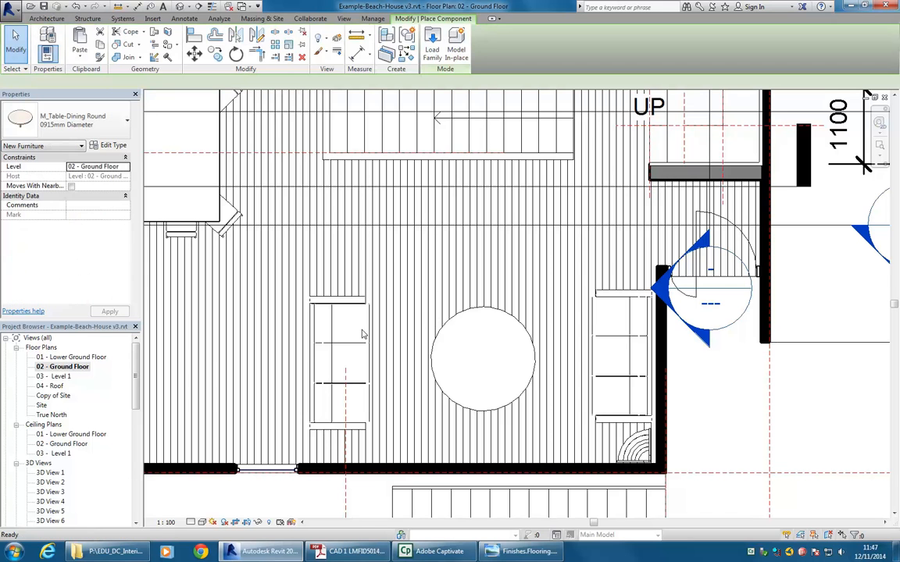
left_click(433, 47)
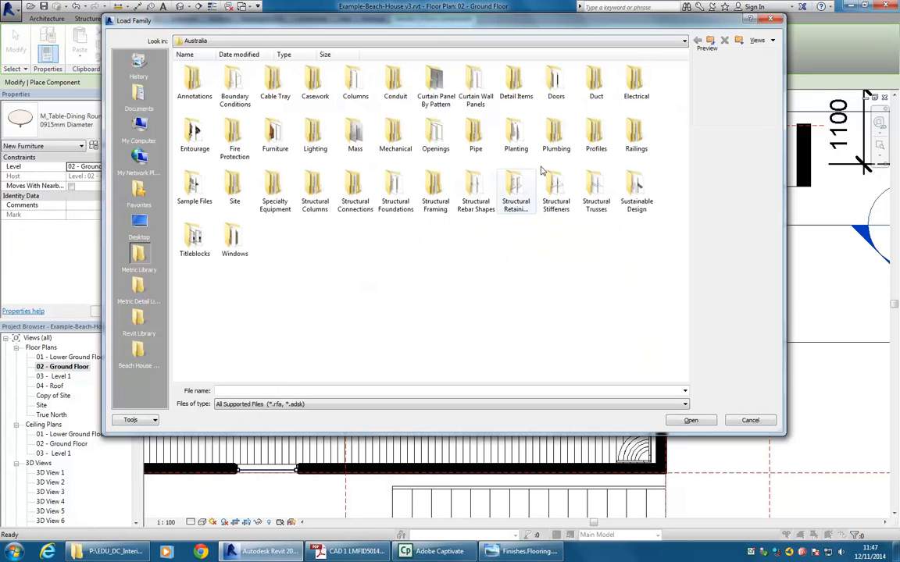
double_click(192, 139)
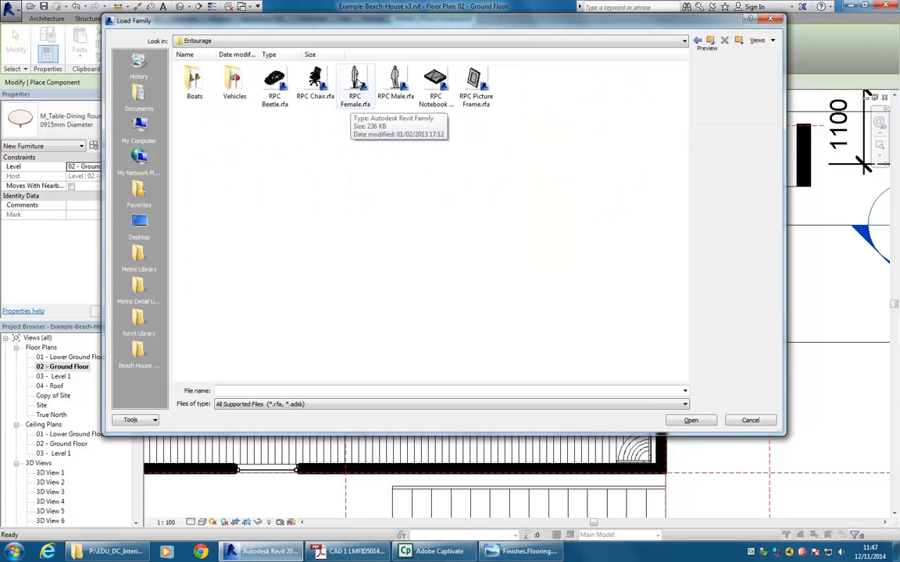
left_click(355, 86)
left_click(401, 84)
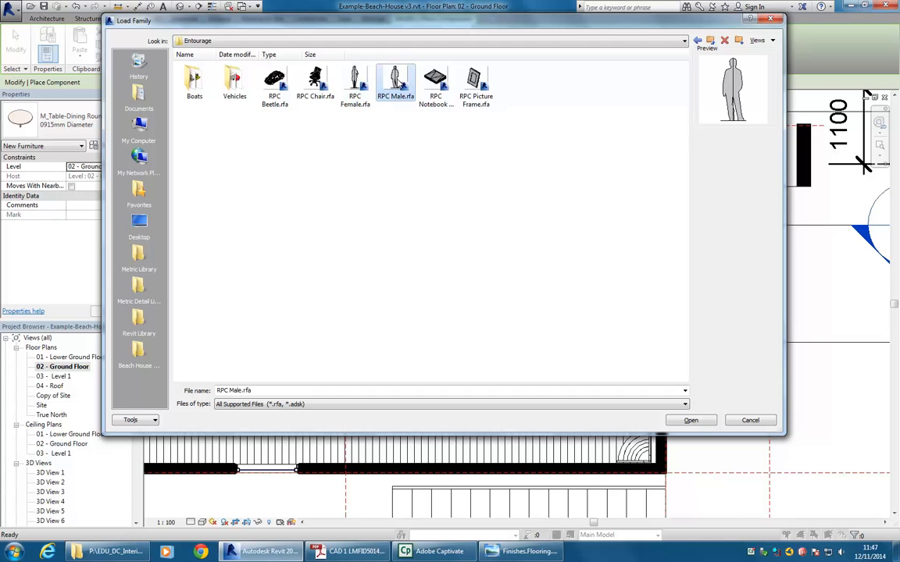
left_click(354, 80)
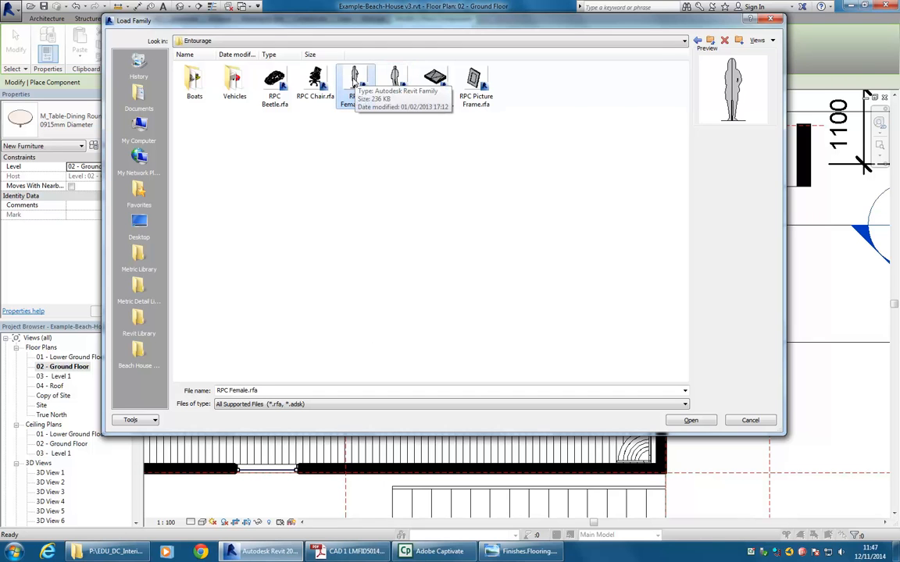
double_click(355, 79)
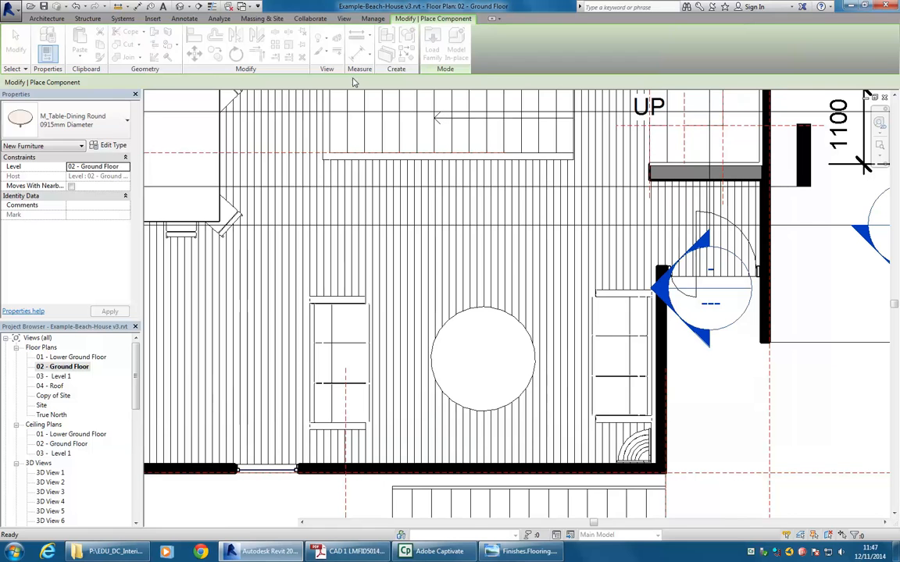
Choose the Lisa type of the RPC Female family for placement.
left_click(92, 122)
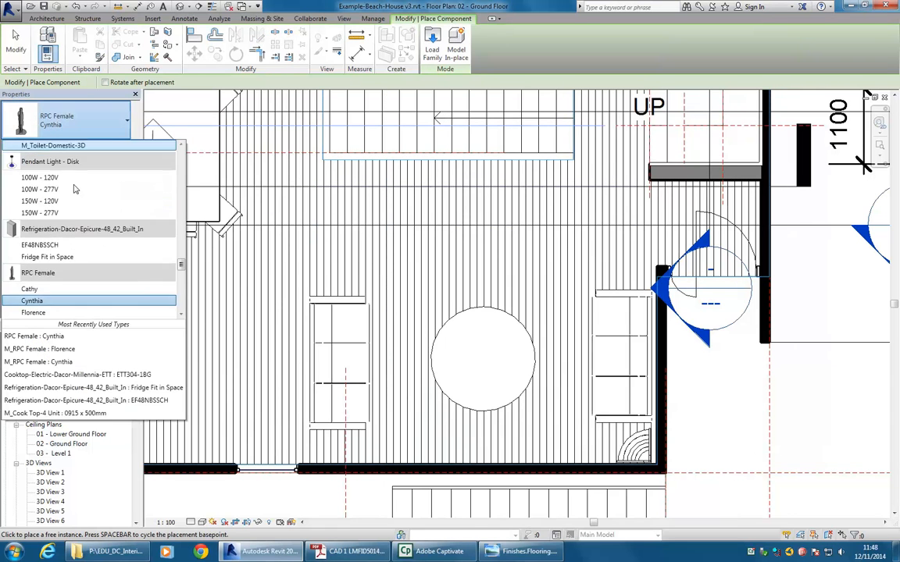
scroll(67, 252, "down", 2)
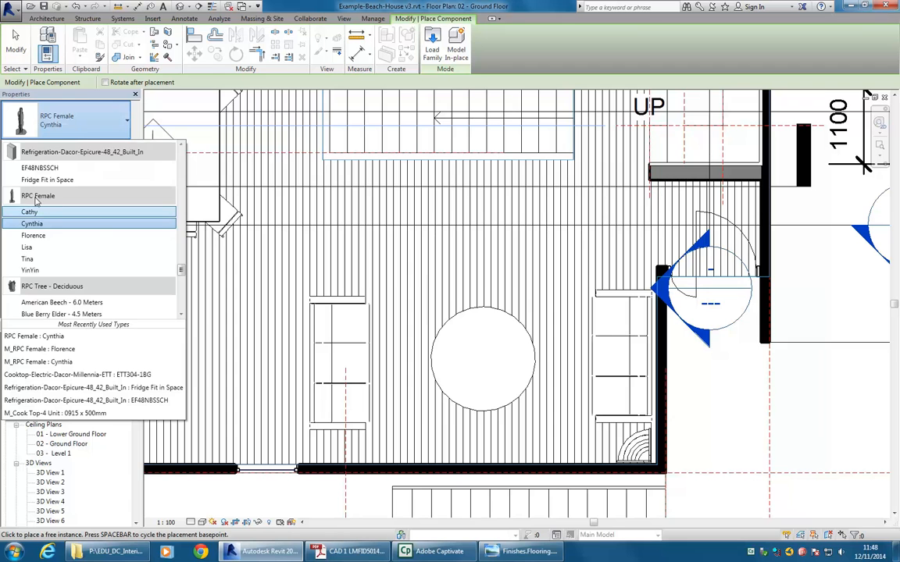
left_click(39, 249)
Rotate the Lisa figure and place it in the ground-floor corner, about 1175 mm from the sliding-door wall and facing that wall.
scroll(454, 273, "up", 3)
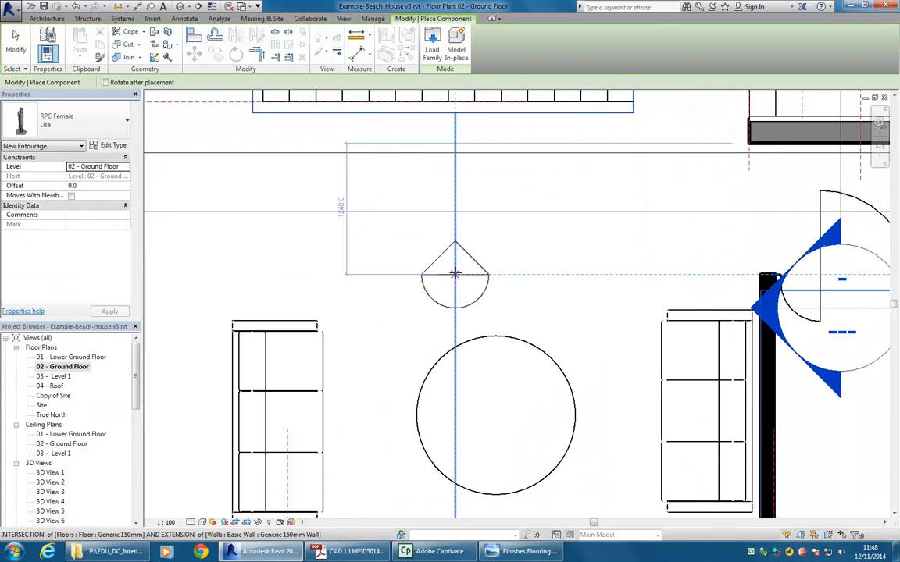
key("space")
key("space")
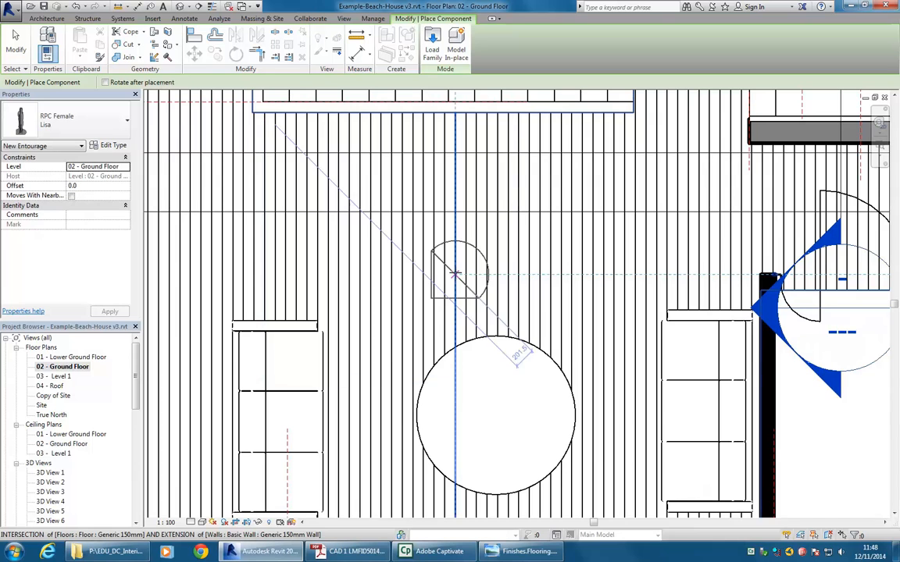
key("space")
key("space")
key("space")
key("space")
key("space")
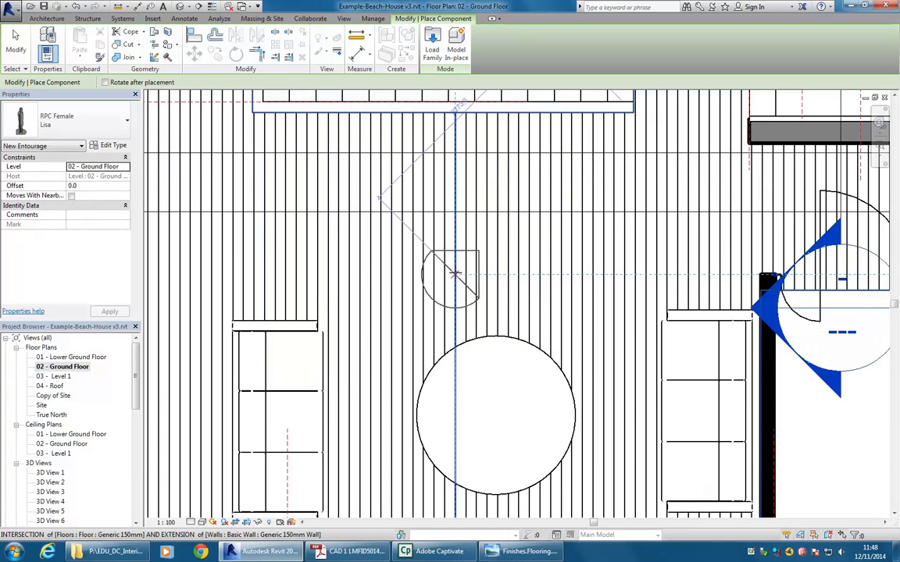
key("space")
key("space")
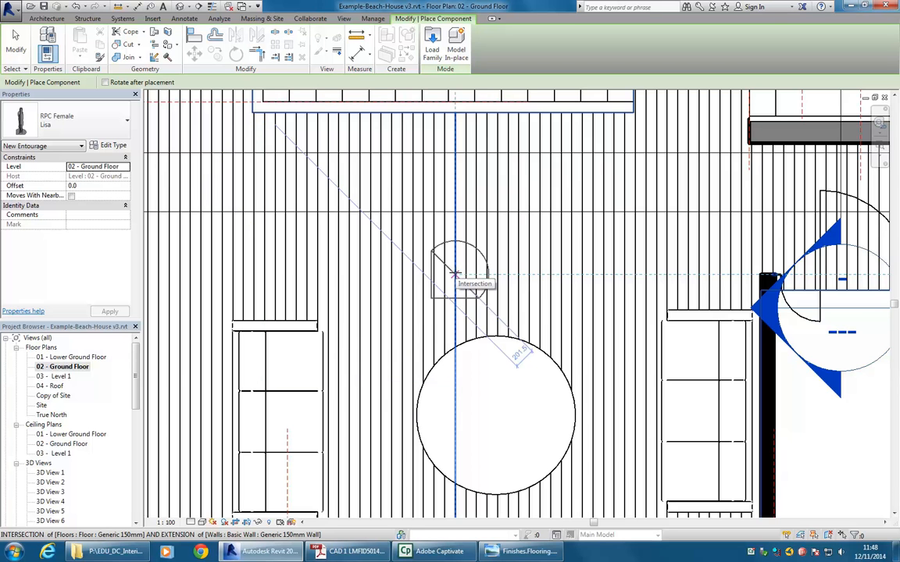
scroll(454, 274, "down", 3)
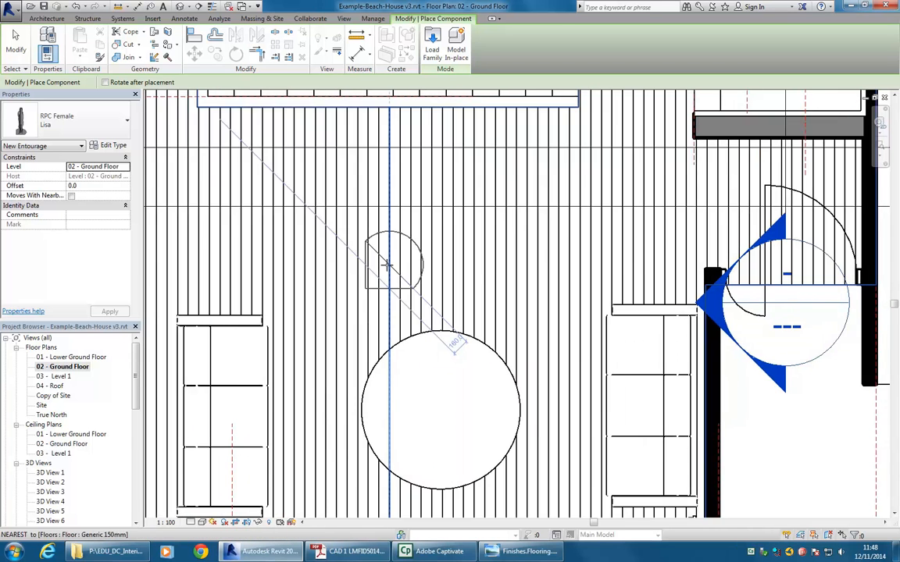
middle_click_drag(328, 226, 444, 251)
scroll(443, 251, "down", 2)
middle_click_drag(399, 287, 517, 258)
middle_click_drag(355, 270, 484, 301)
scroll(477, 328, "up", 1)
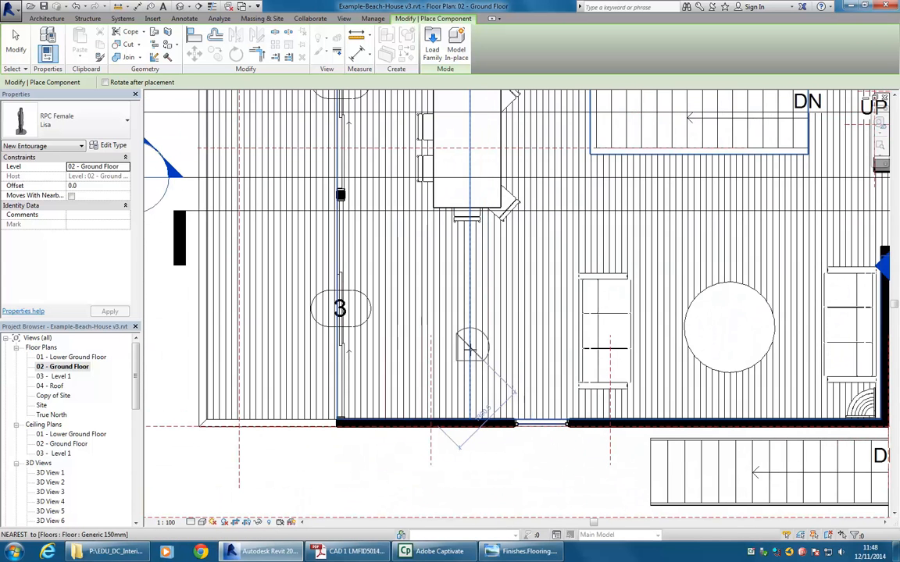
left_click(415, 384)
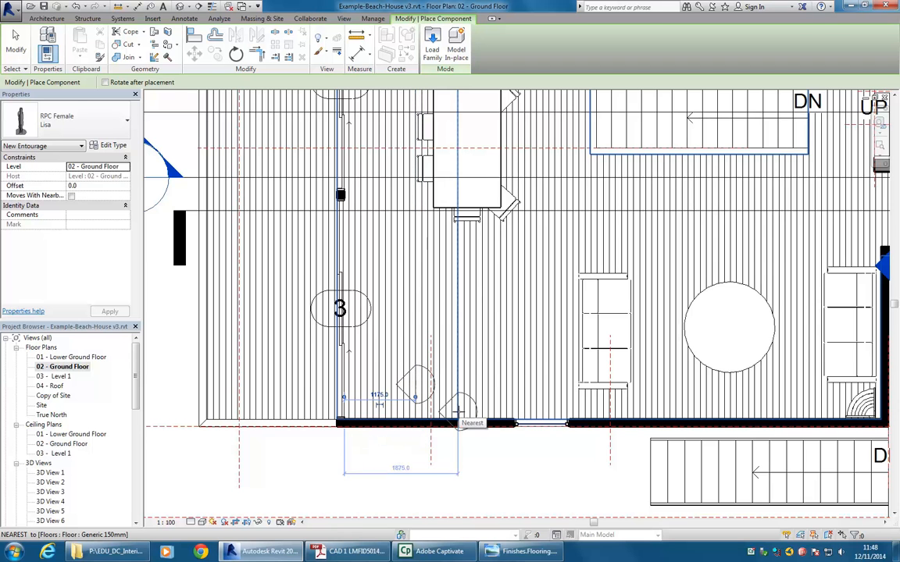
Place the Cynthia type of RPC Female at the front edge of the sofa nearest the sliding doors, facing the round table's side.
mouse_move(506, 335)
middle_mouse_down()
mouse_move(443, 351)
mouse_move(346, 323)
middle_mouse_up()
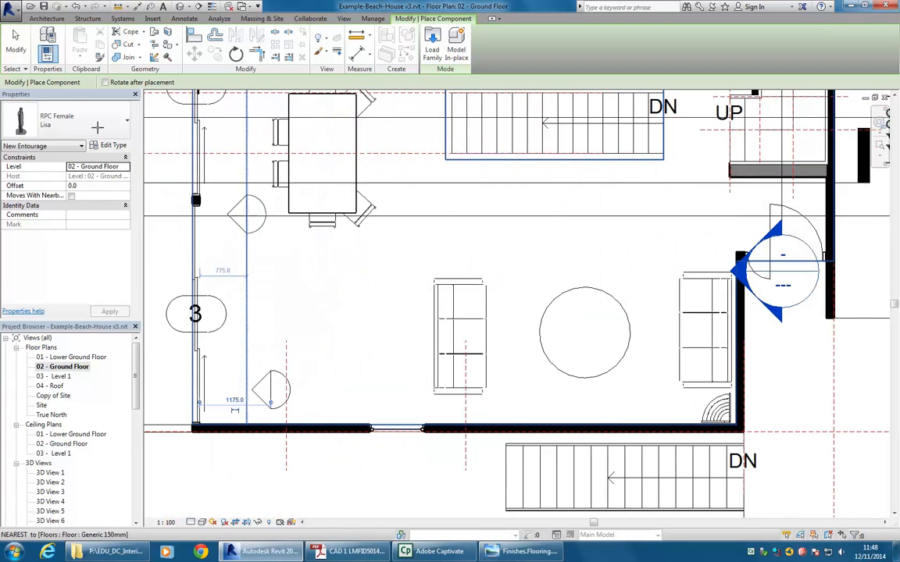
left_click(76, 119)
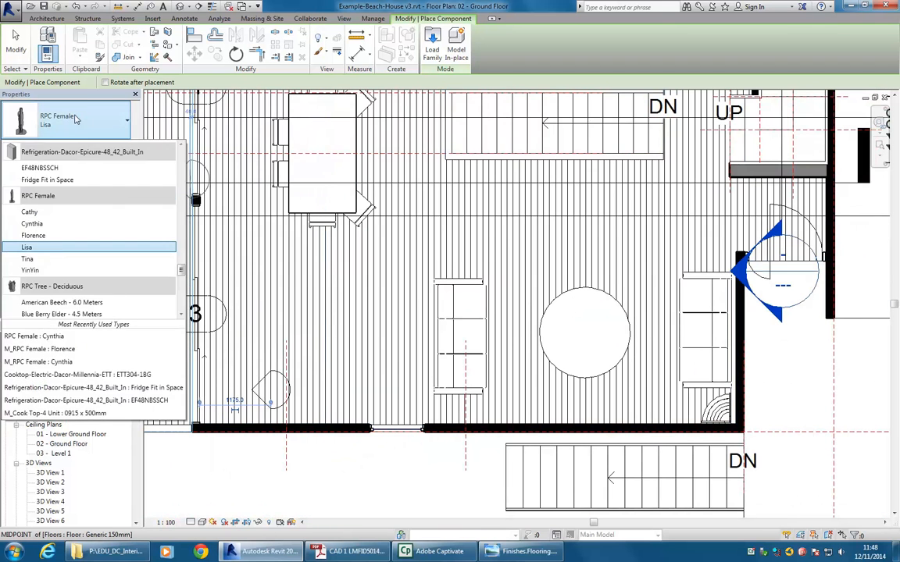
left_click(46, 226)
scroll(477, 299, "up", 3)
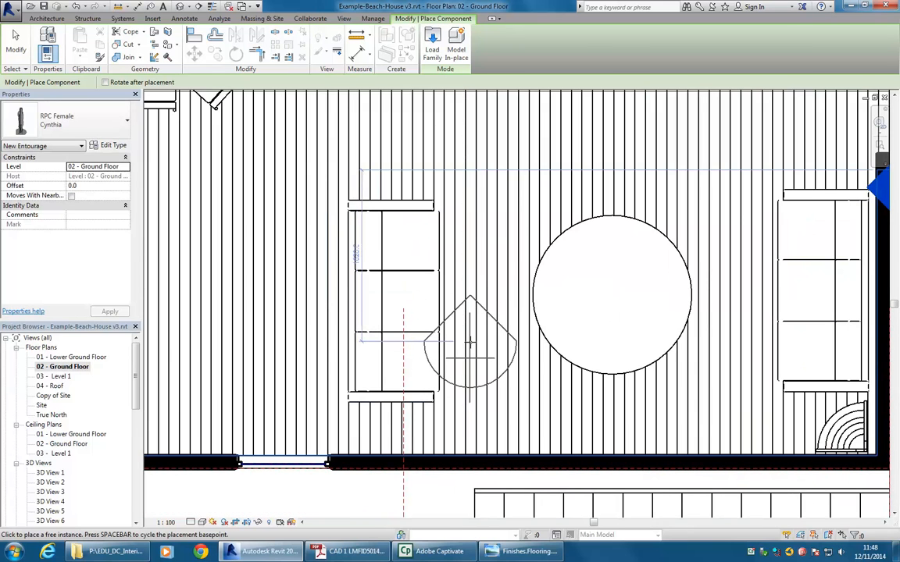
key("space")
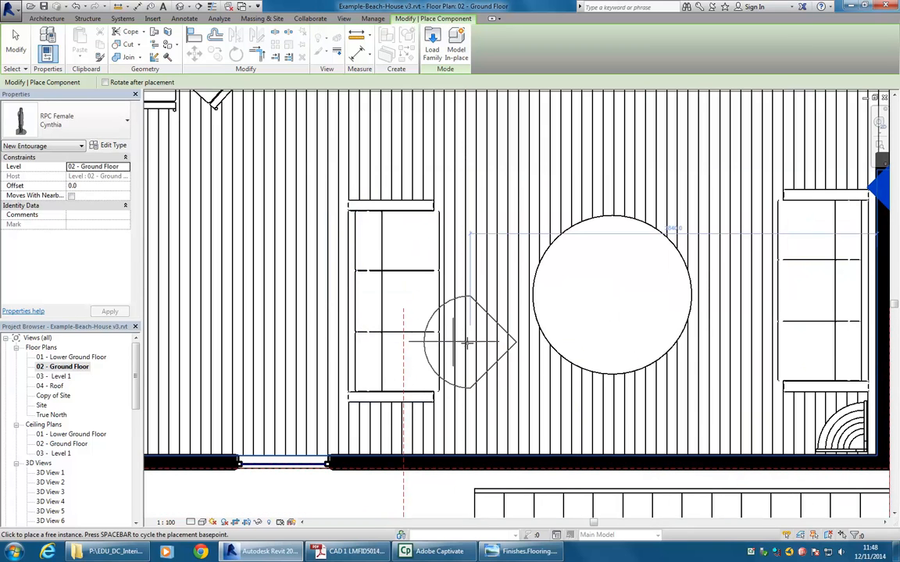
left_click(457, 345)
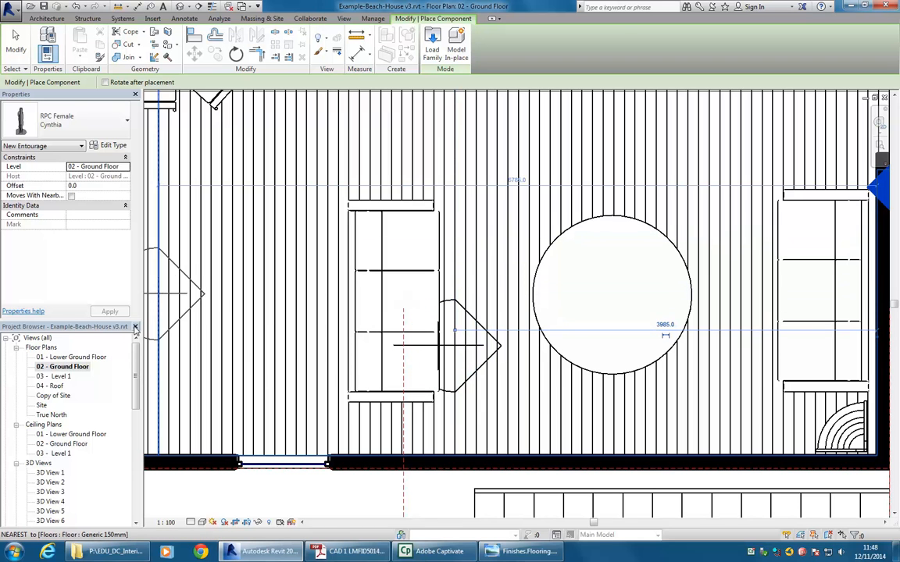
key("Escape")
Open 3D View 8 at the two placed figures around the sofa.
scroll(131, 406, "down", 5)
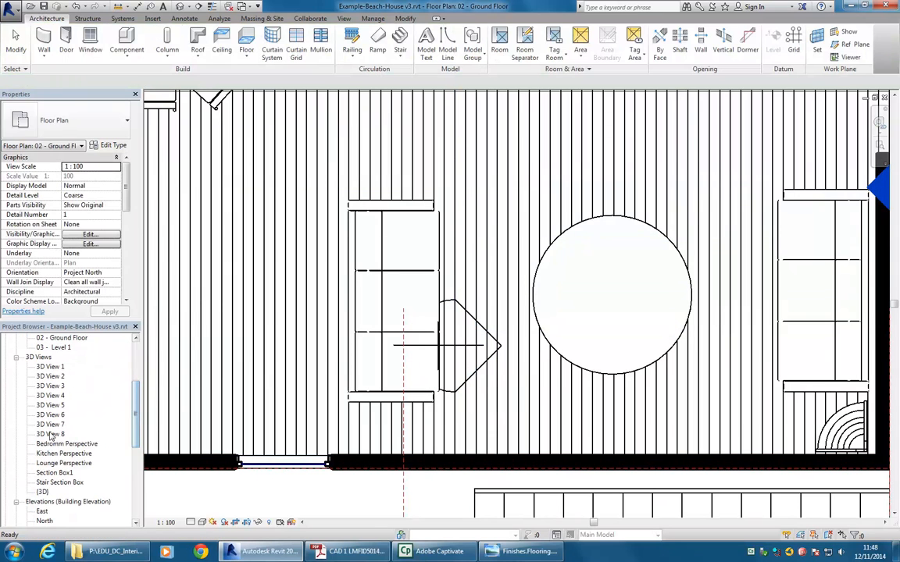
double_click(51, 433)
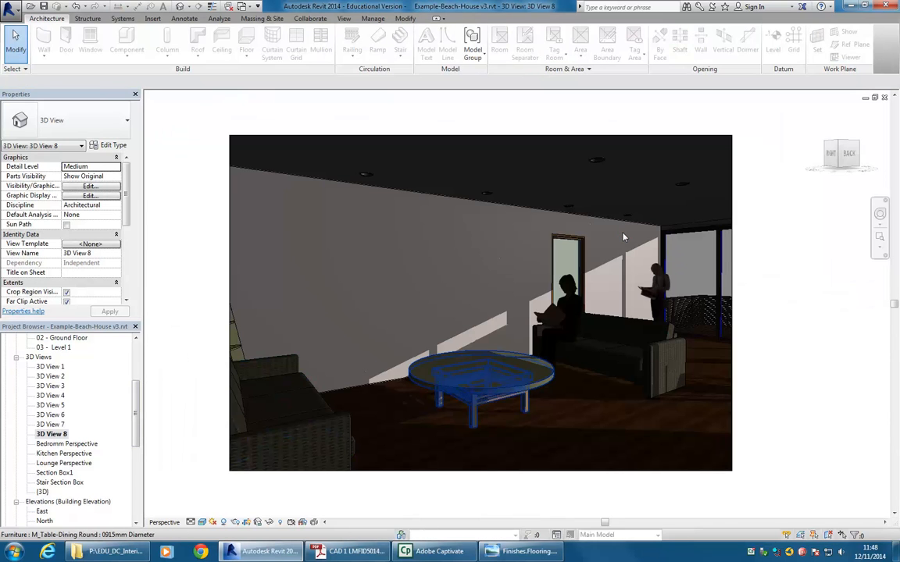
scroll(609, 258, "up", 5)
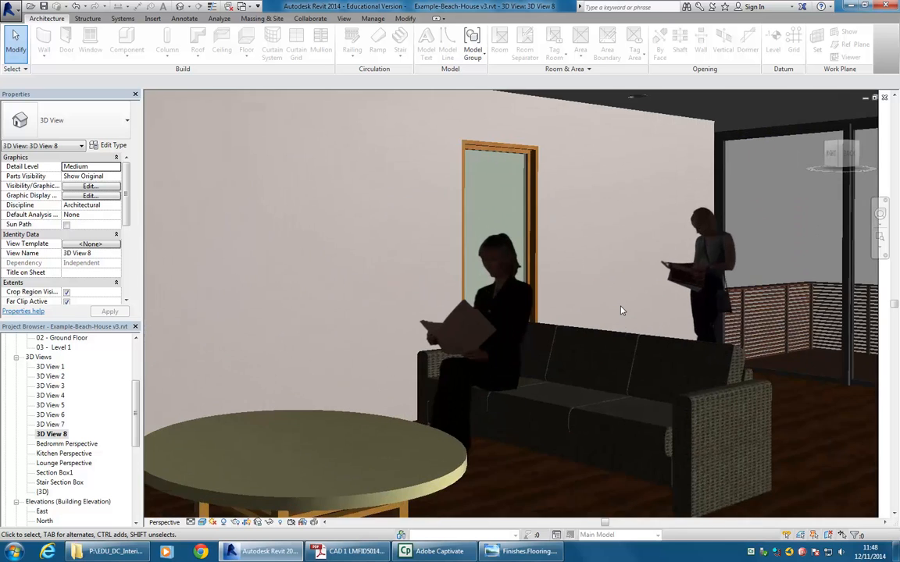
scroll(547, 302, "up", 3)
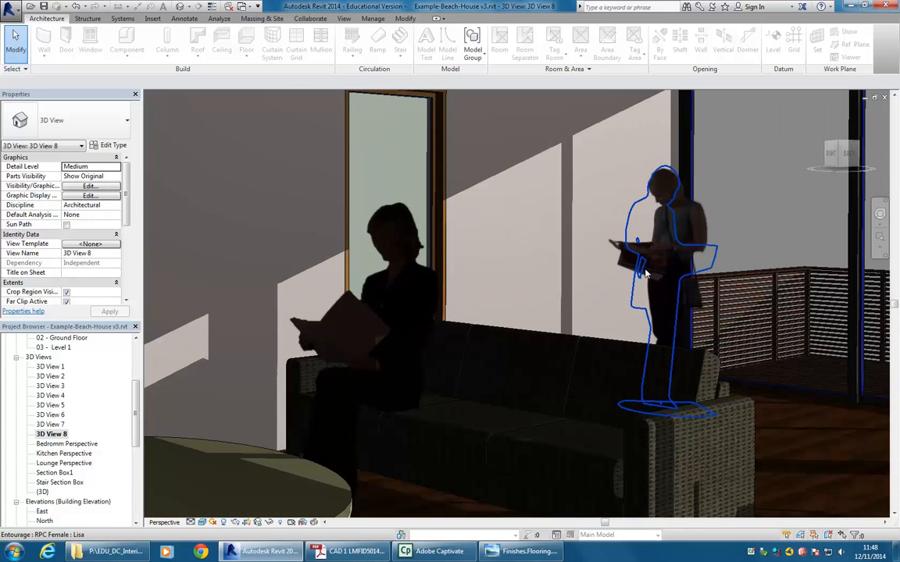
Select the standing Lisa figure and the seated Cynthia figure in turn to examine their outlines, orientation and type.
left_click(653, 270)
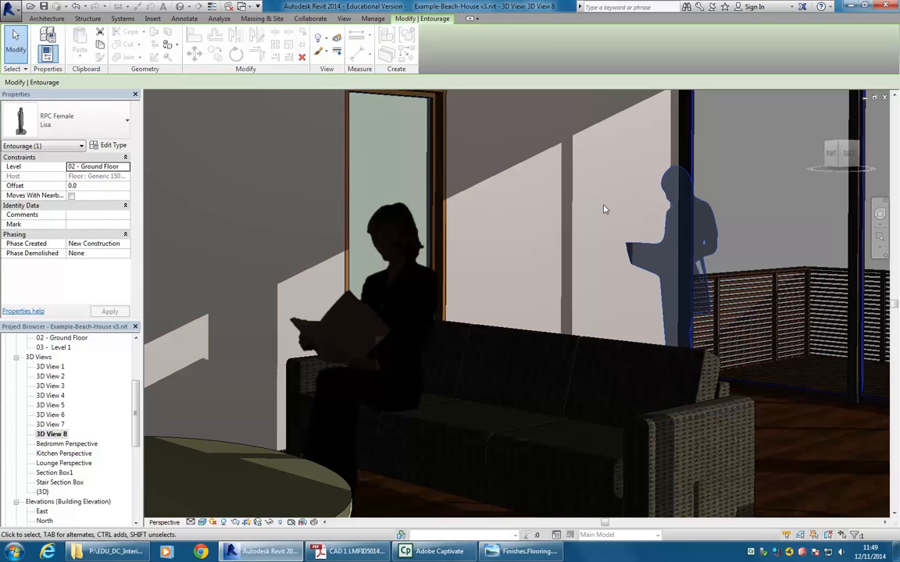
key("Escape")
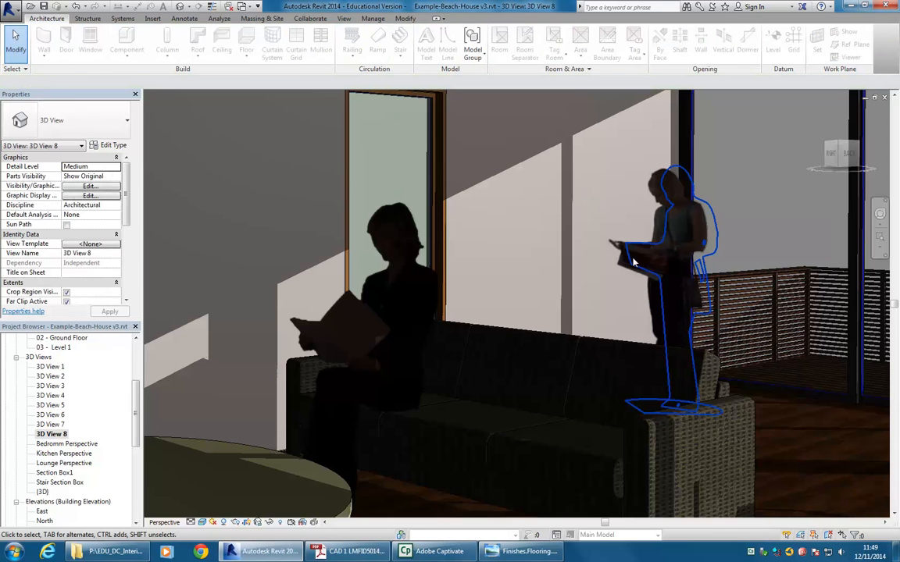
left_click(637, 268)
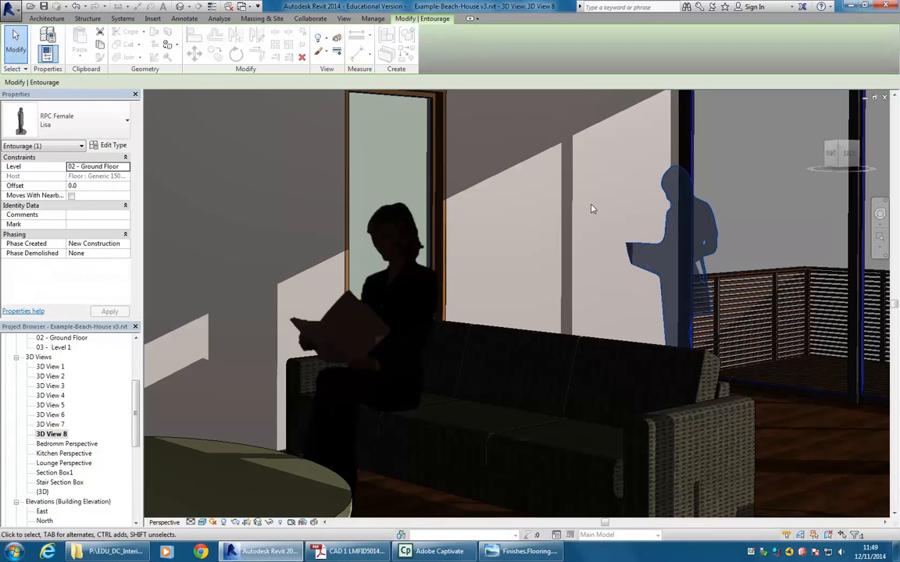
key("Escape")
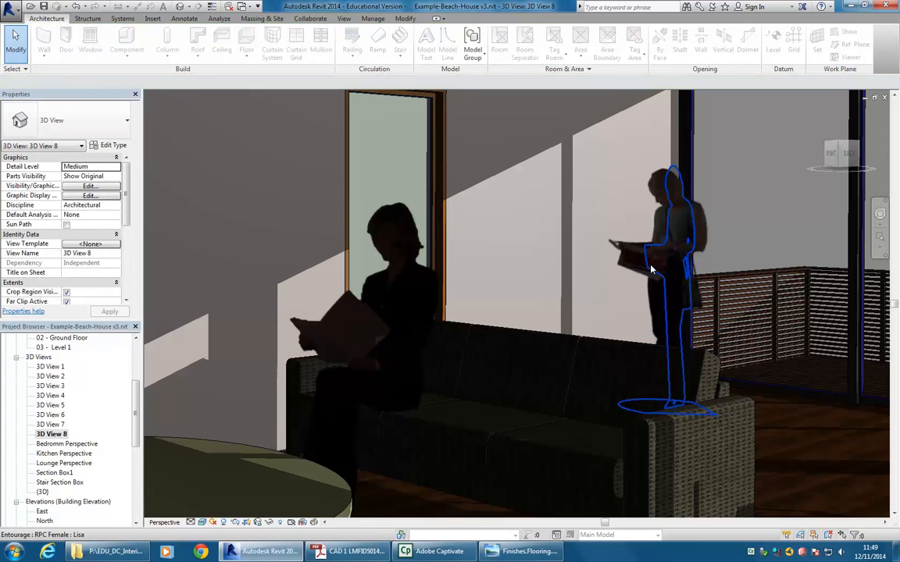
left_click(653, 270)
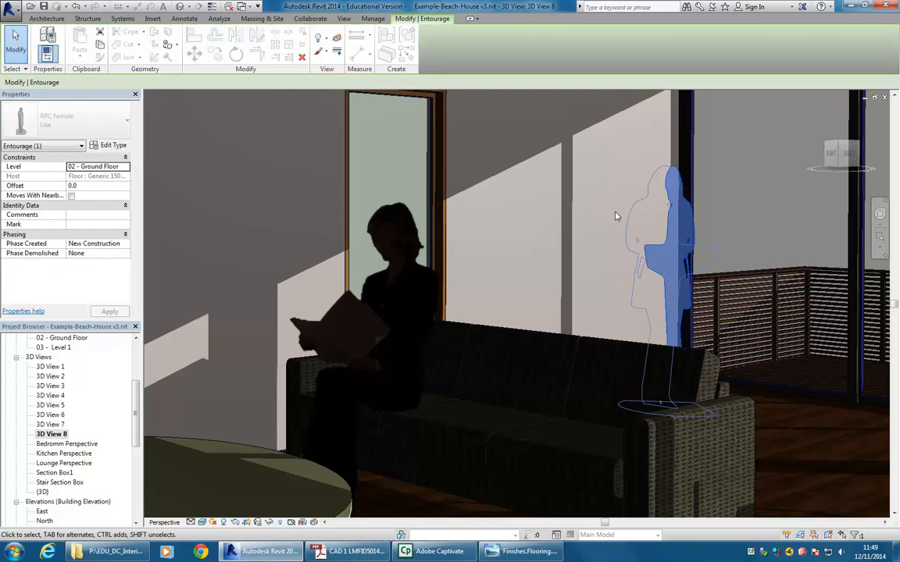
key("Escape")
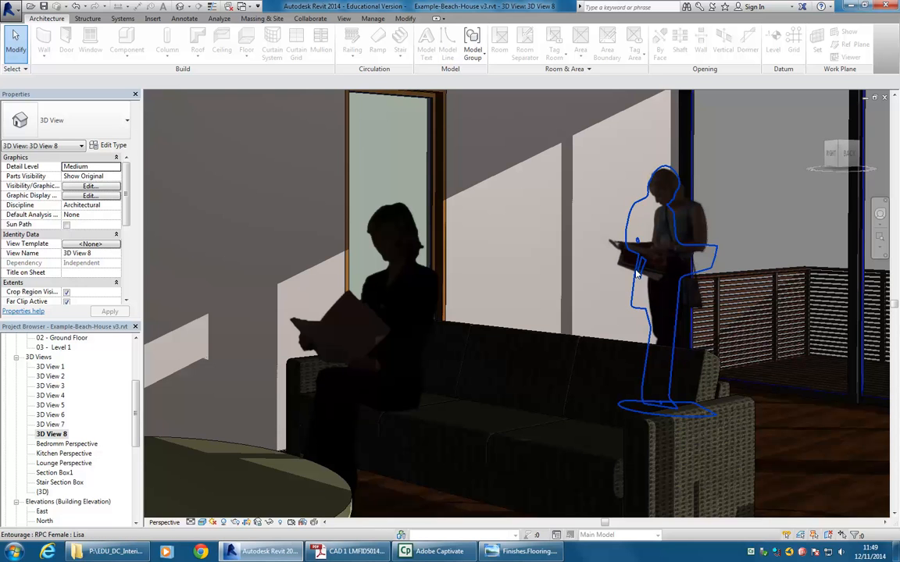
left_click(327, 347)
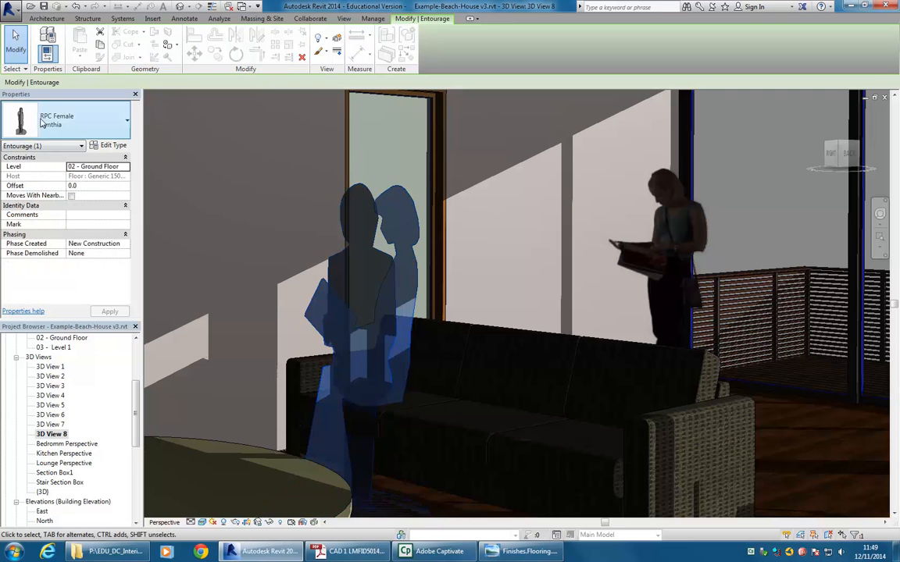
key("Escape")
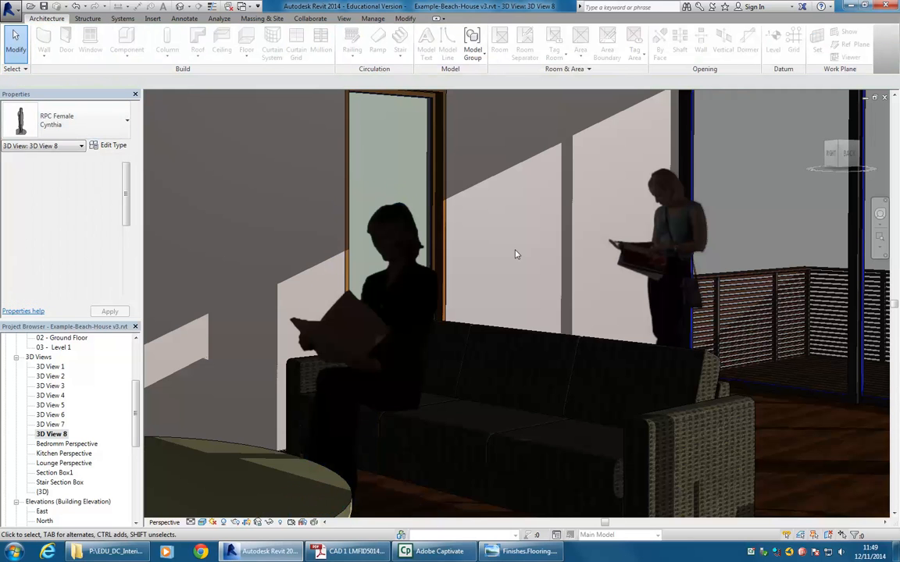
Change the standing figure behind the sofa to the Tina type of M_RPC Female, after trying the Cathy and Cynthia types.
left_click(615, 272)
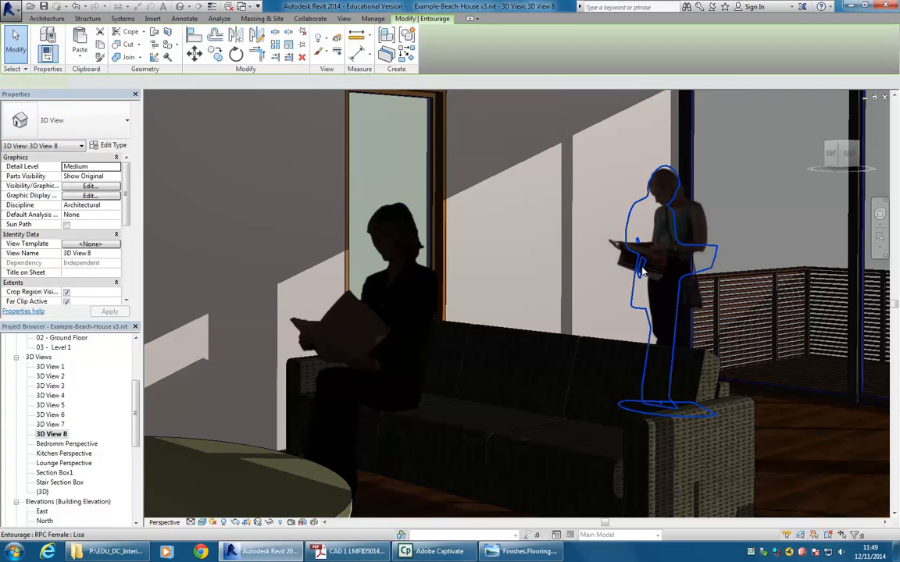
left_click(79, 125)
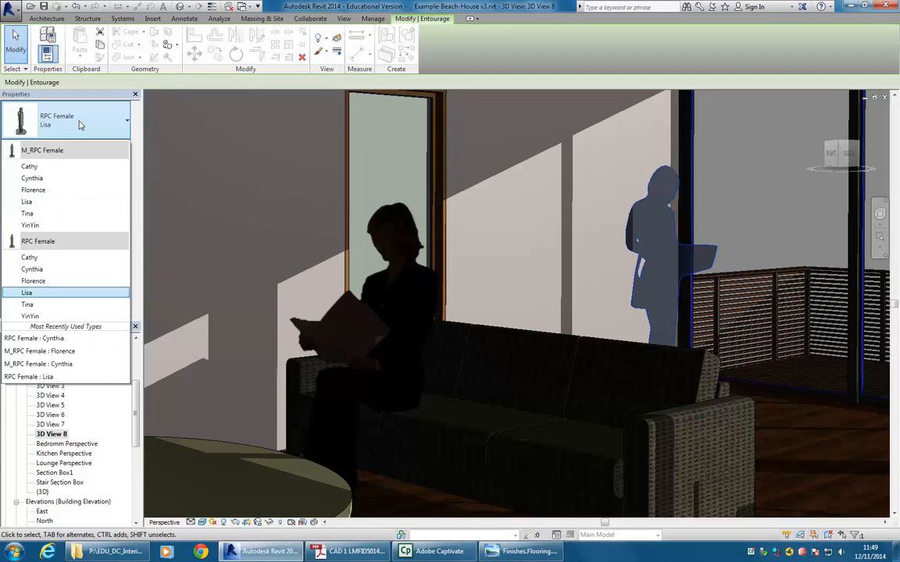
left_click(46, 153)
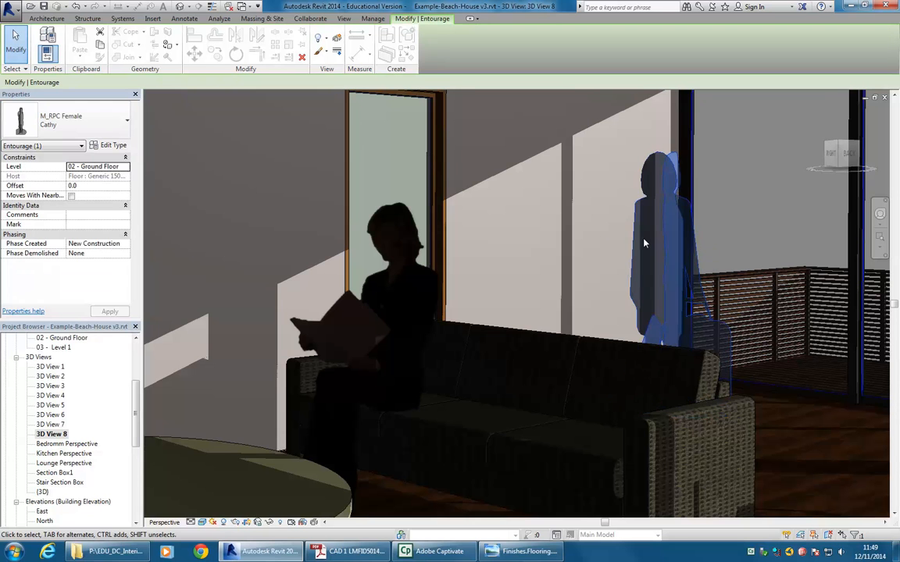
left_click(86, 125)
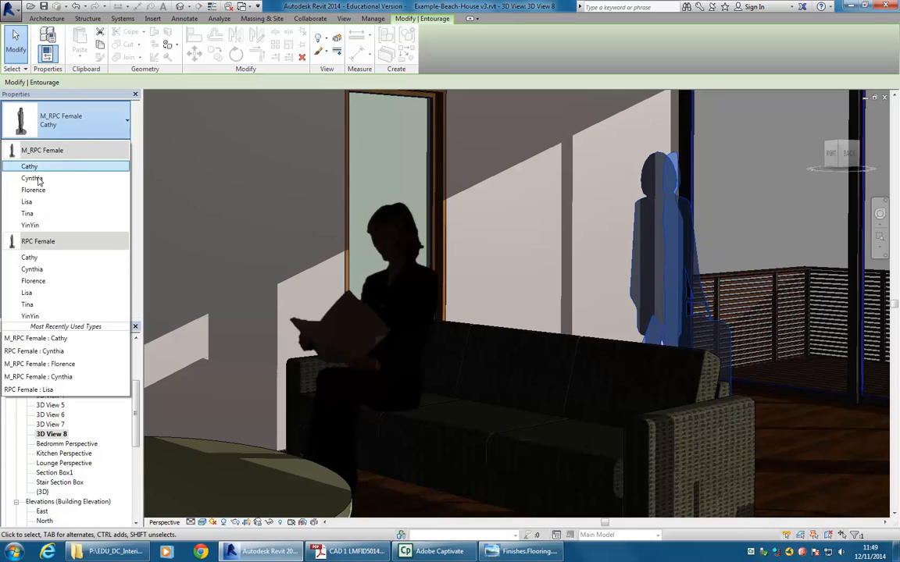
left_click(31, 177)
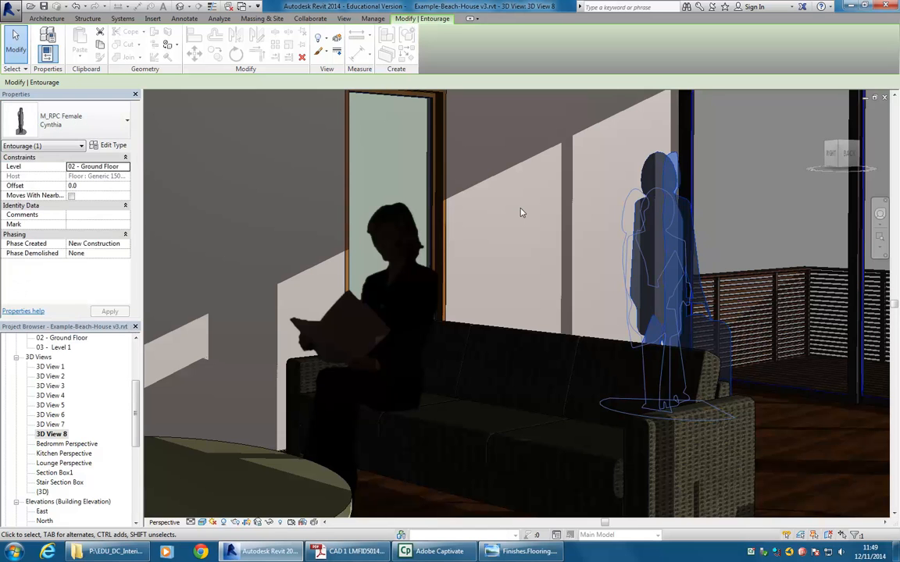
left_click(49, 125)
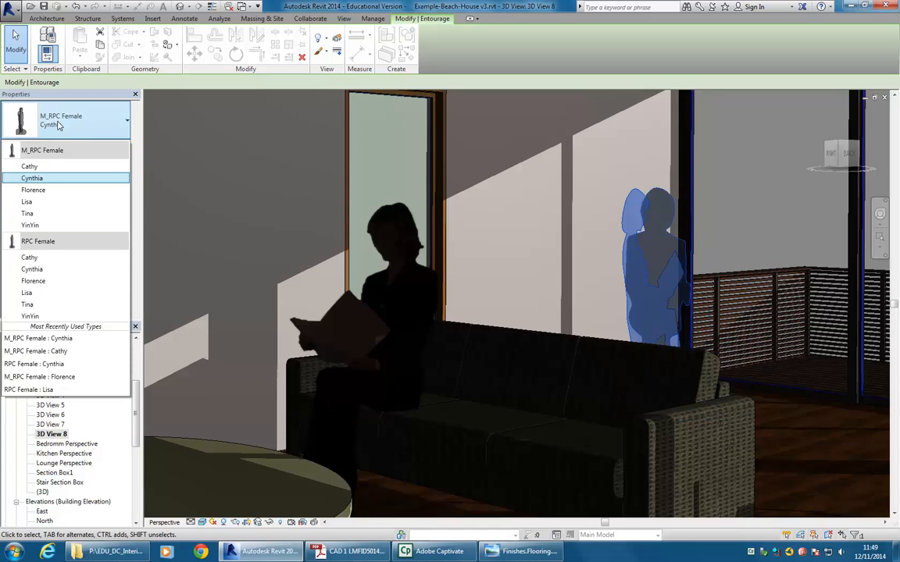
left_click(34, 215)
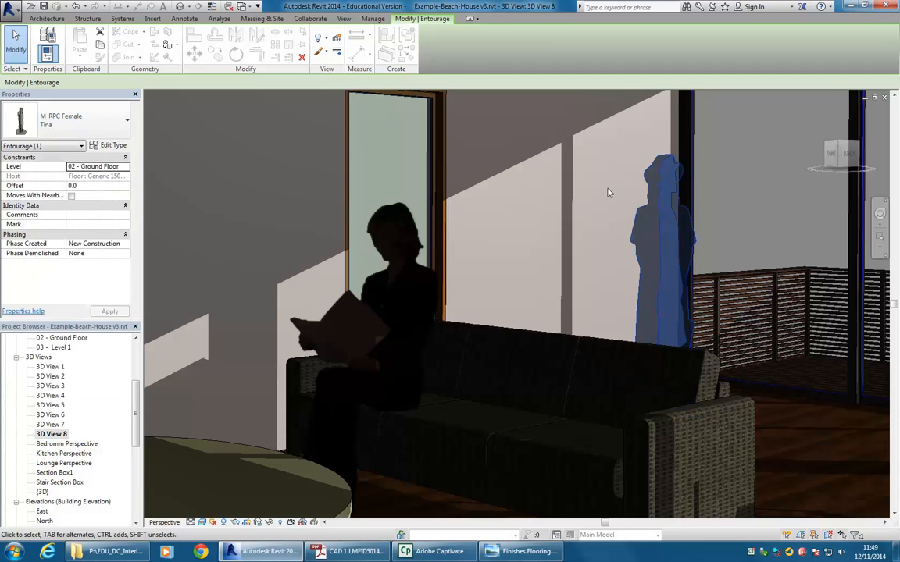
key("Escape")
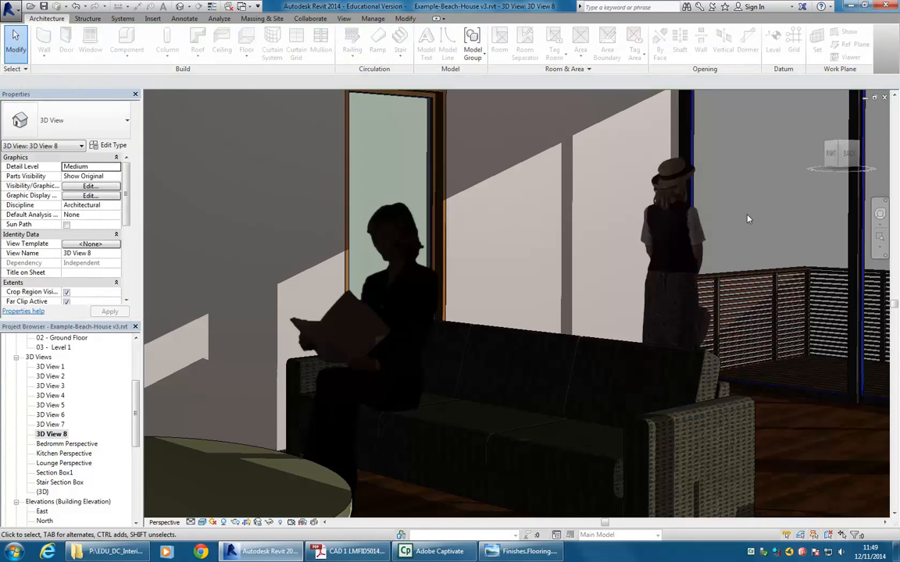
Select the standing Tina figure to examine which way its outline faces, and clear the selection.
left_click(662, 252)
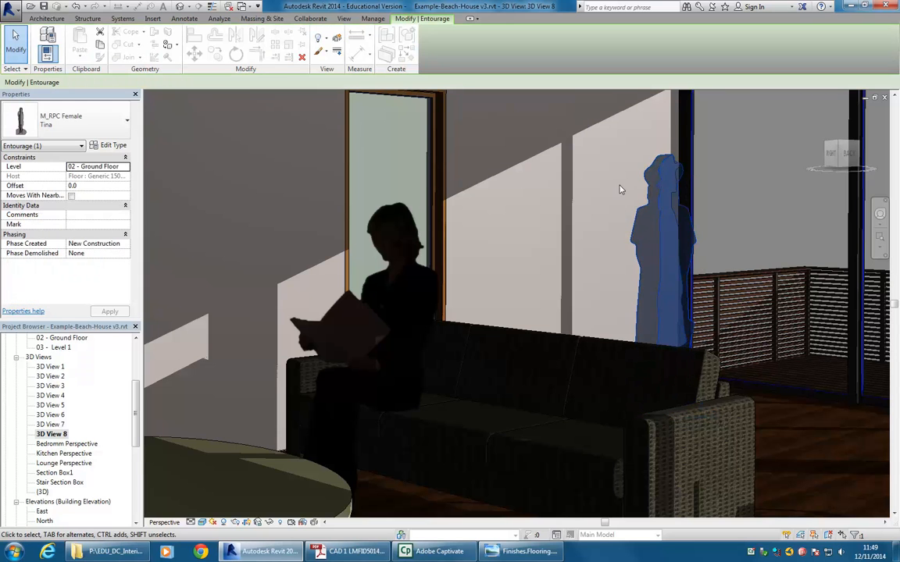
key("Escape")
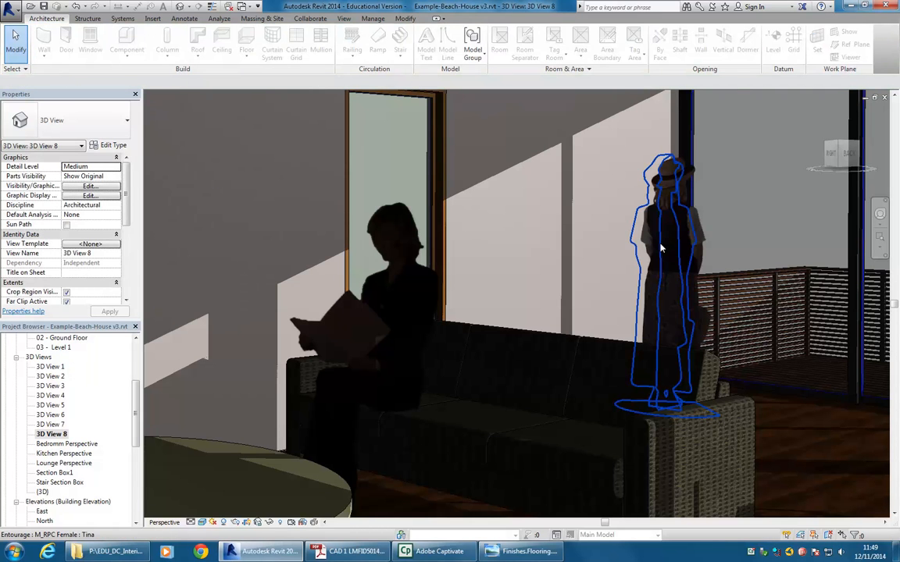
left_click(666, 247)
key("Escape")
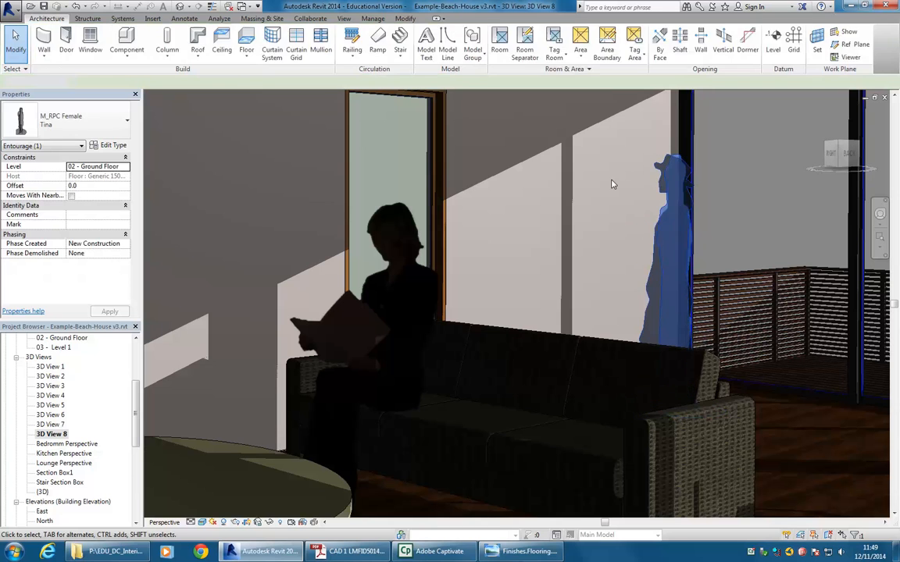
Examine the faces of the standing Tina figure and the seated Cynthia figure up close to judge which way each one looks.
left_click(666, 252)
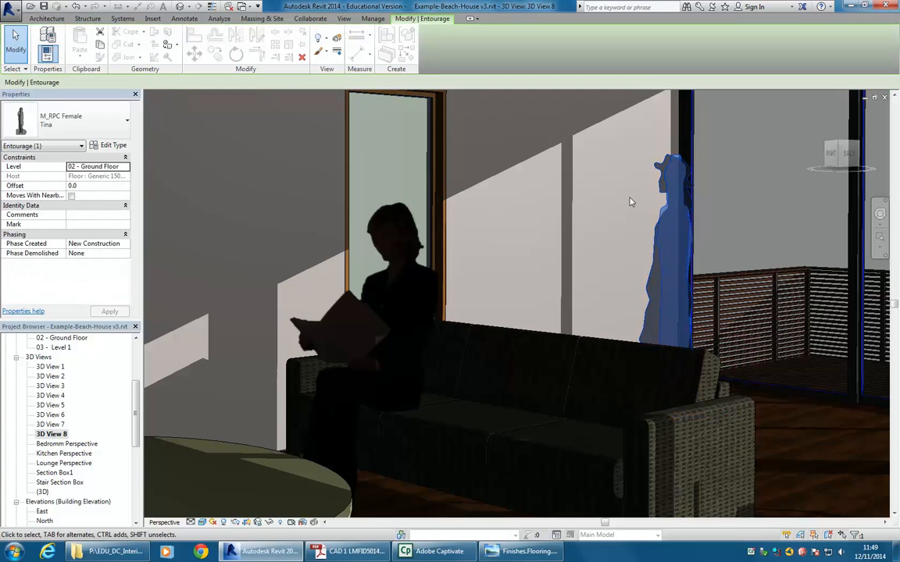
key("Escape")
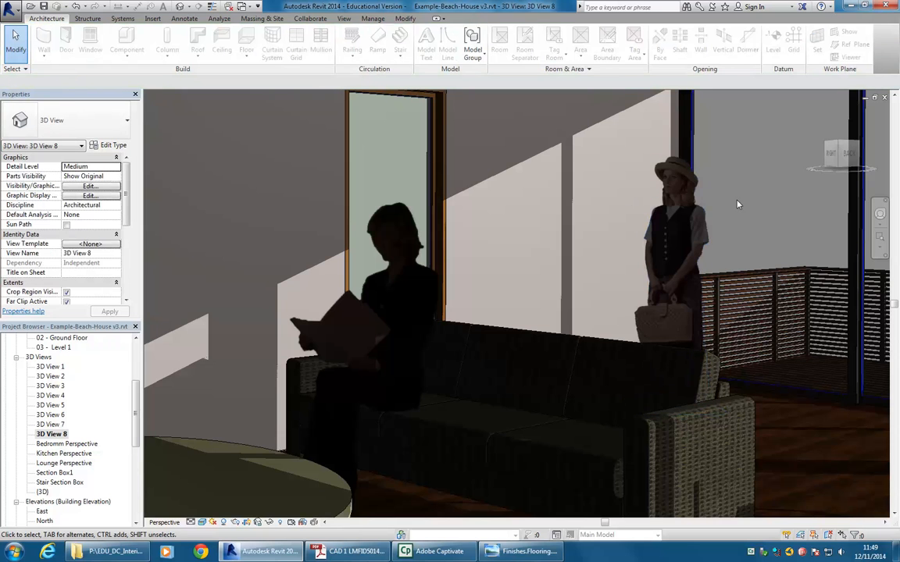
scroll(737, 205, "up", 3)
scroll(652, 217, "up", 1)
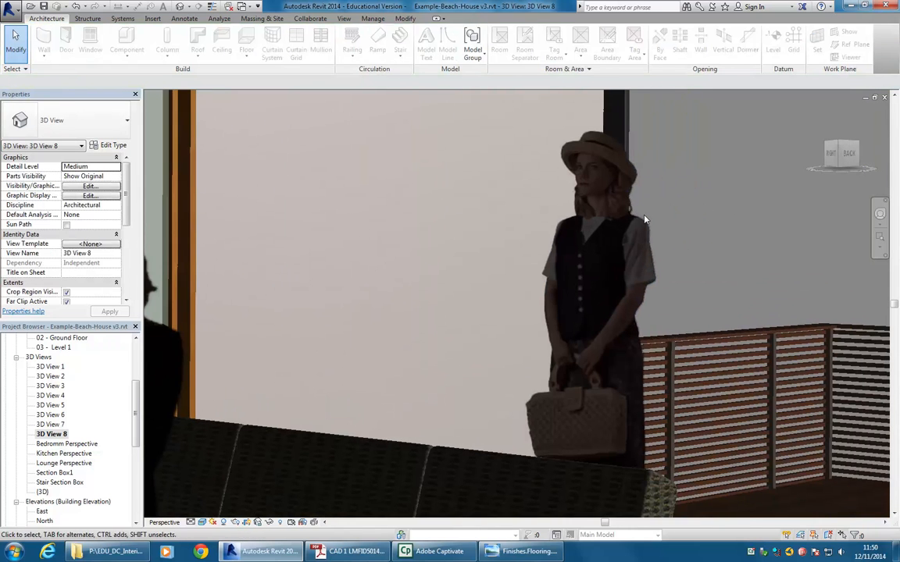
scroll(645, 219, "up", 2)
scroll(500, 214, "up", 2)
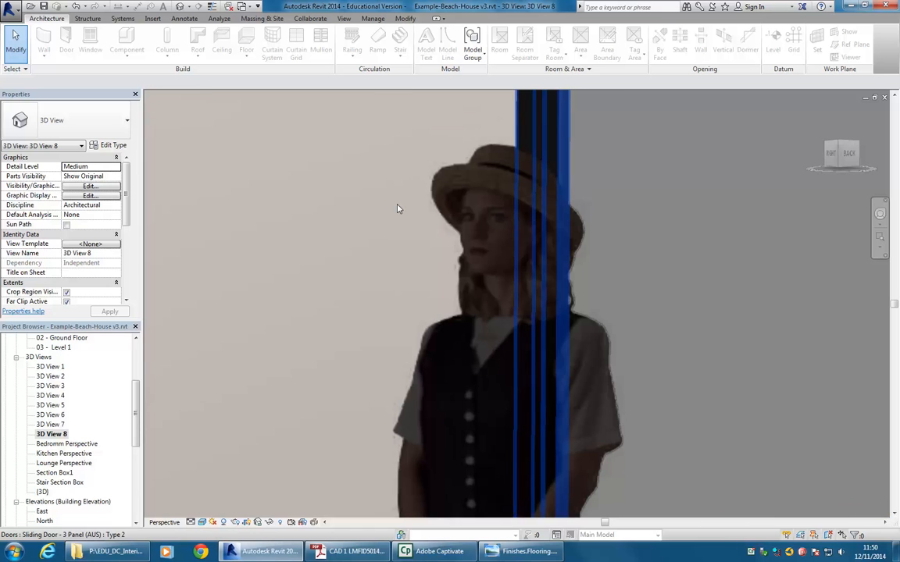
scroll(397, 208, "up", 3)
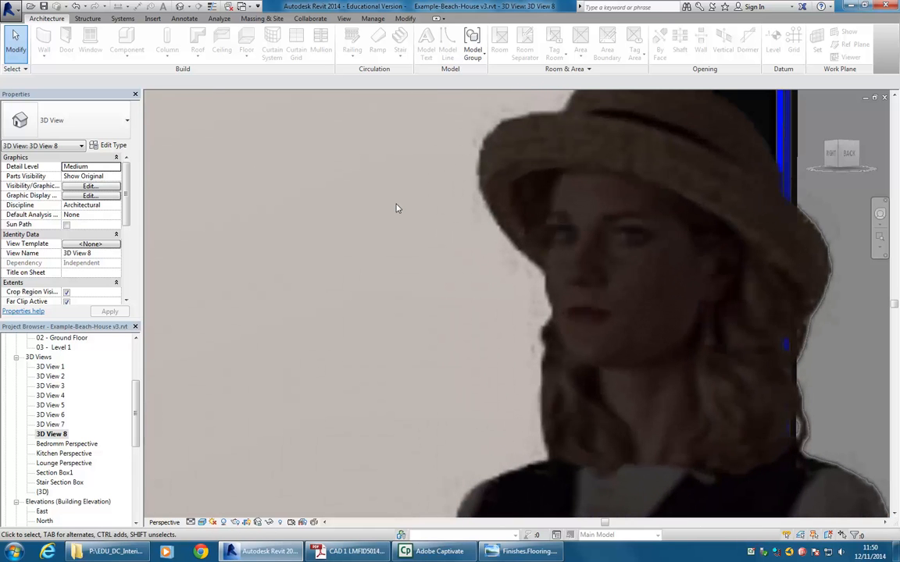
scroll(396, 209, "down", 5)
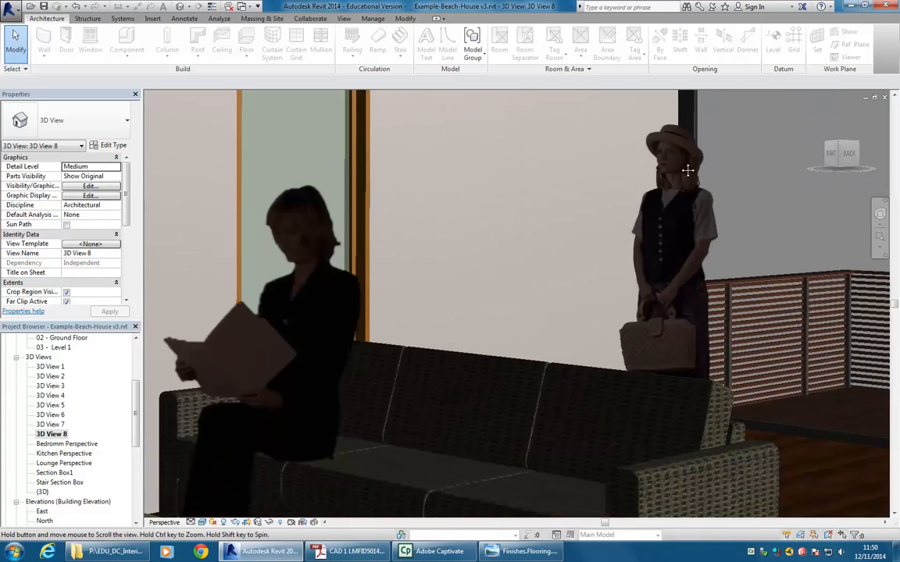
scroll(279, 275, "up", 5)
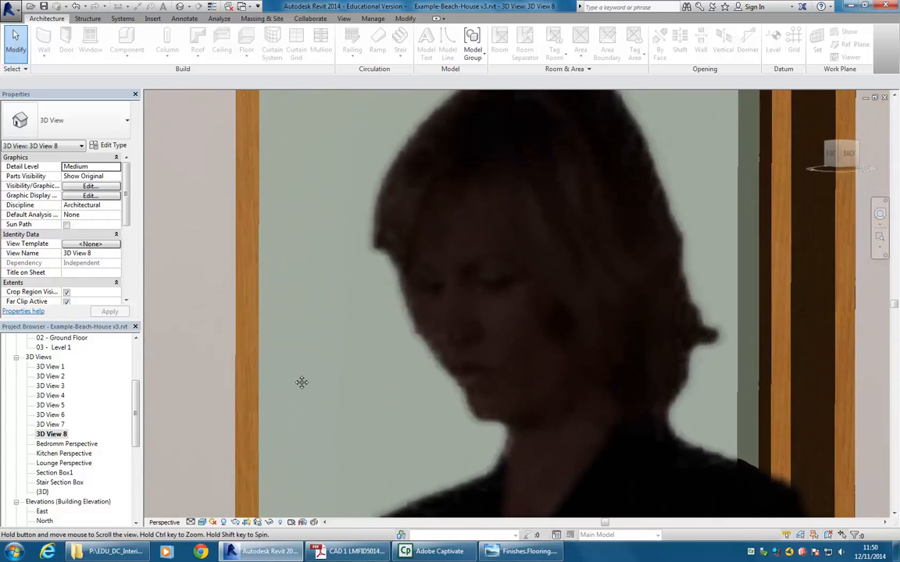
scroll(398, 346, "down", 4)
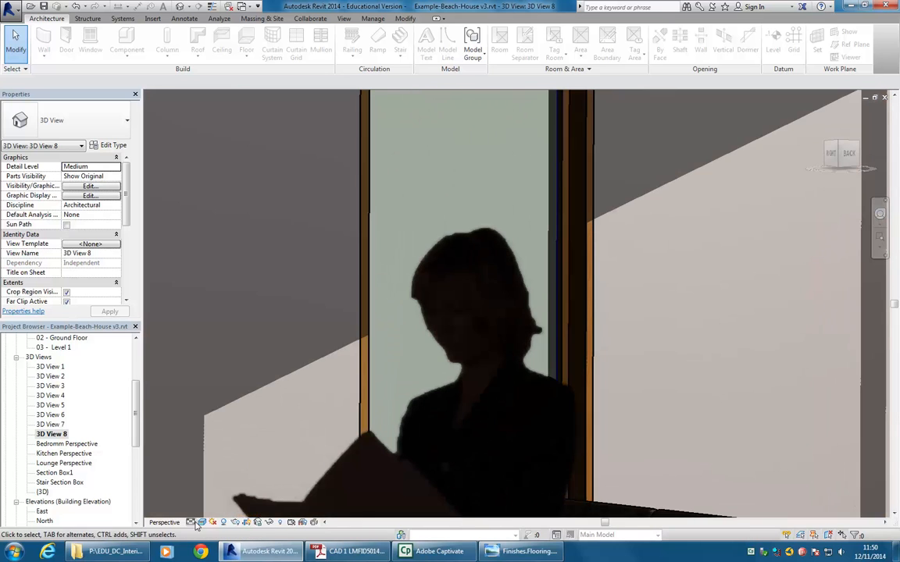
scroll(378, 234, "down", 4)
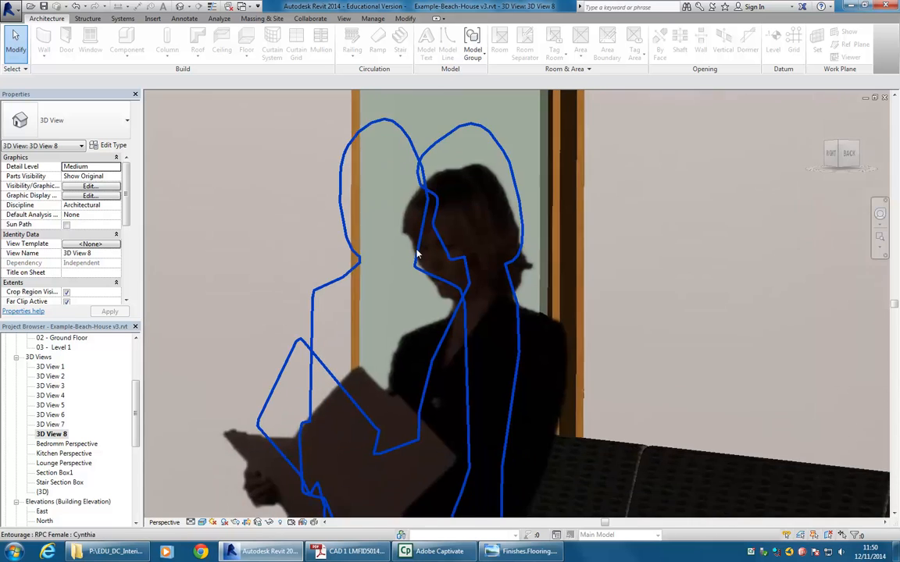
Compare the Tina figure's head image with its selected outline at close range, and clear the selection.
scroll(493, 212, "up", 6)
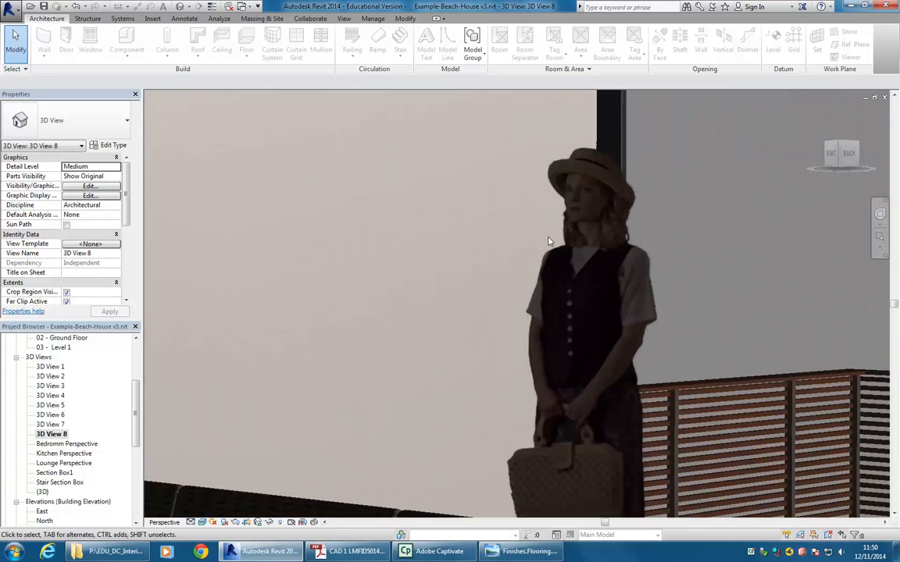
scroll(500, 219, "down", 2)
scroll(446, 257, "up", 5)
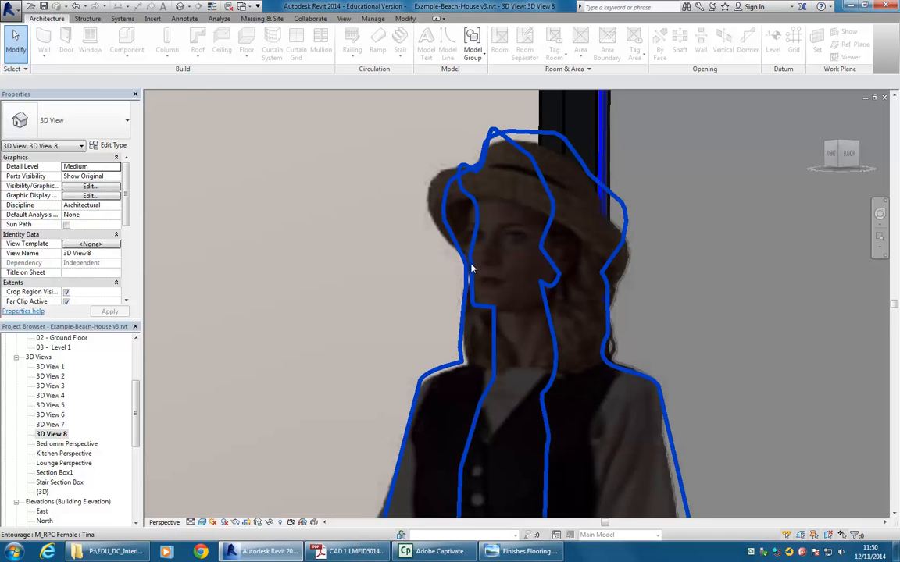
left_click(468, 260)
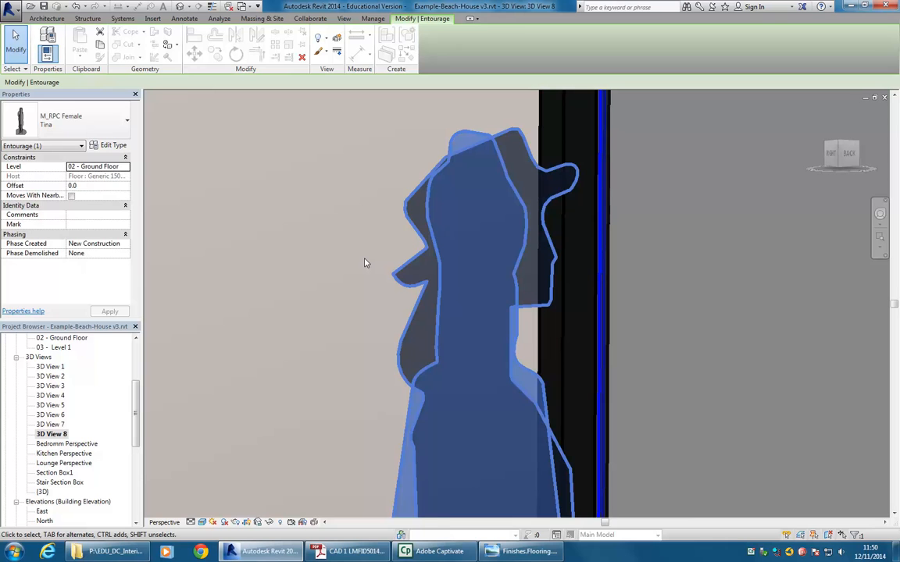
left_click(291, 262)
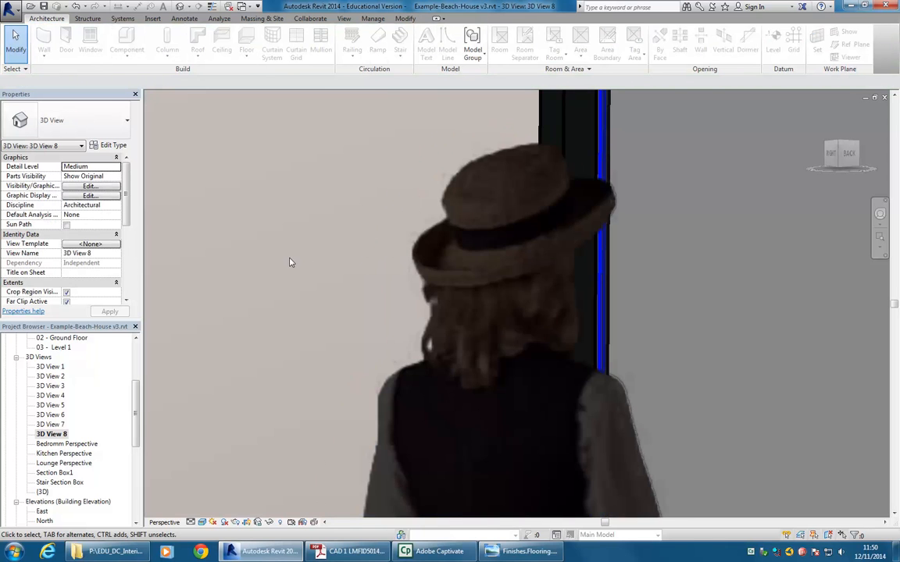
Nudge the standing Tina figure on the 02 - Ground Floor plan away from the exterior wall, parallel to the sliding door.
scroll(291, 261, "down", 5)
middle_click_drag(488, 196, 700, 259)
scroll(666, 227, "down", 2)
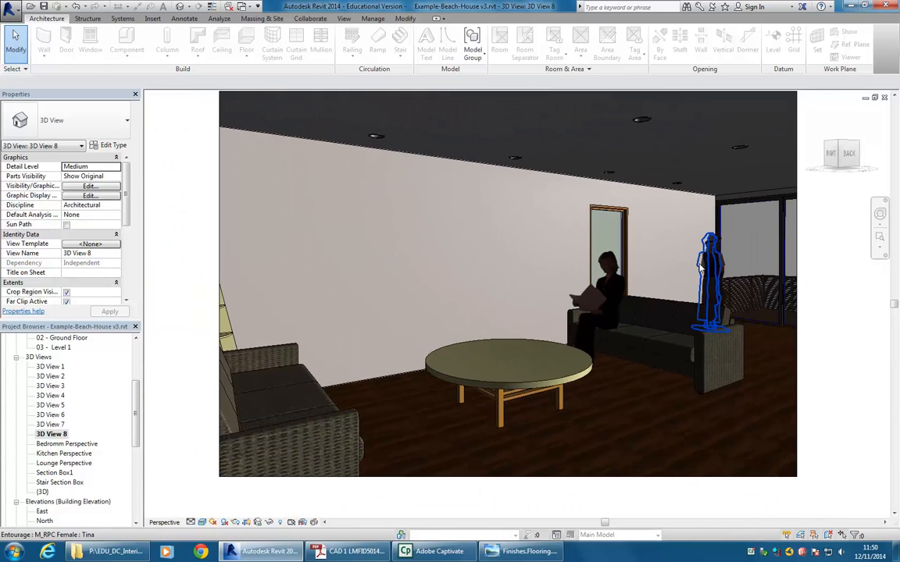
left_click(702, 268)
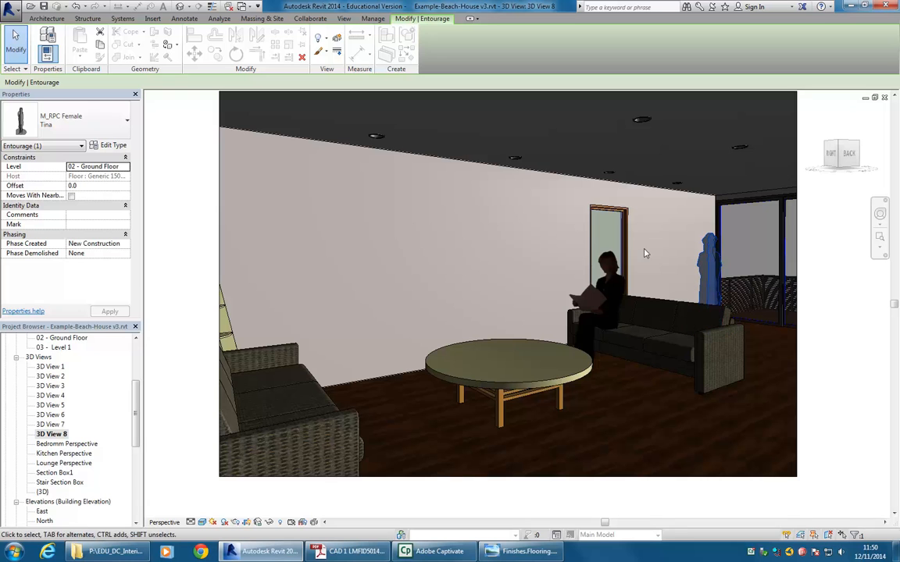
left_click_drag(135, 425, 135, 386)
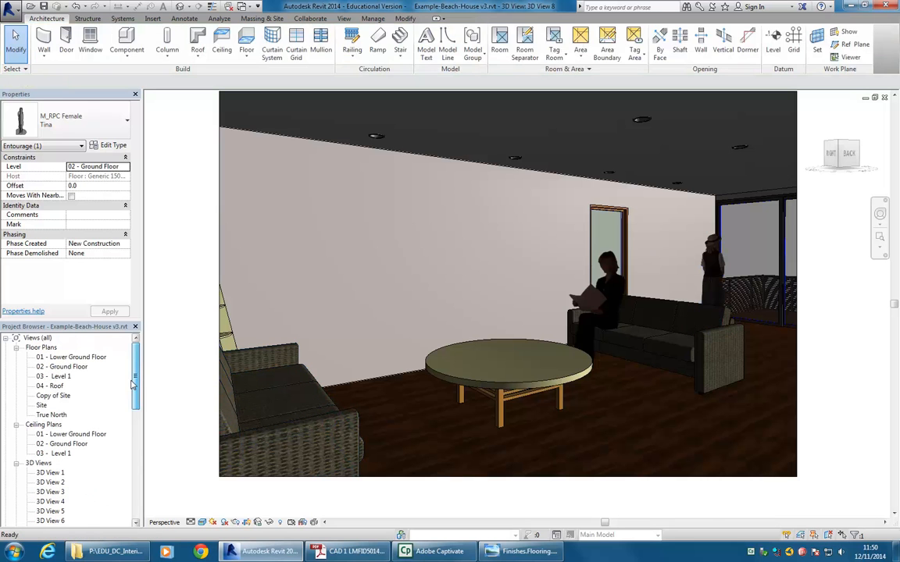
double_click(62, 367)
scroll(523, 299, "down", 3)
middle_click_drag(534, 316, 737, 335)
scroll(482, 358, "up", 4)
key("Up")
key("Up")
key("Up")
key("Up")
key("Up")
key("Up")
key("Up")
key("Up")
key("Up")
key("Up")
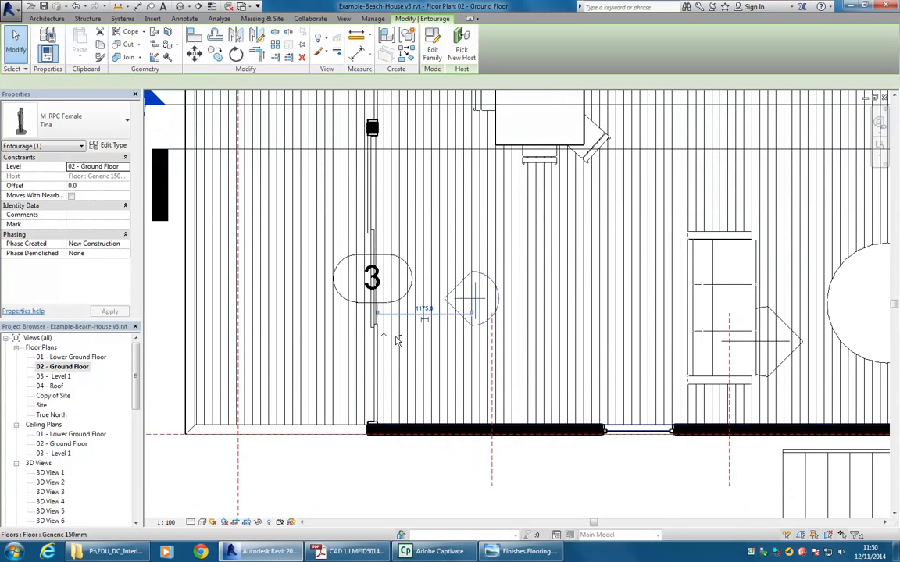
key("Escape")
Reopen 3D View 8 and examine the Tina figure's position beside the sliding doors.
scroll(131, 414, "down", 4)
double_click(55, 433)
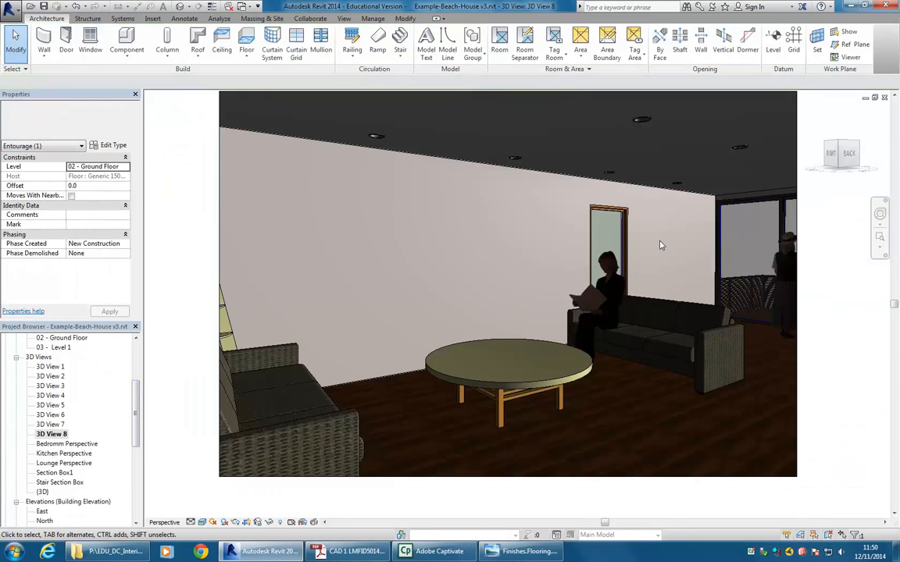
key("Escape")
scroll(679, 258, "down", 2)
middle_click_drag(685, 267, 726, 306)
middle_click_drag(736, 306, 687, 308)
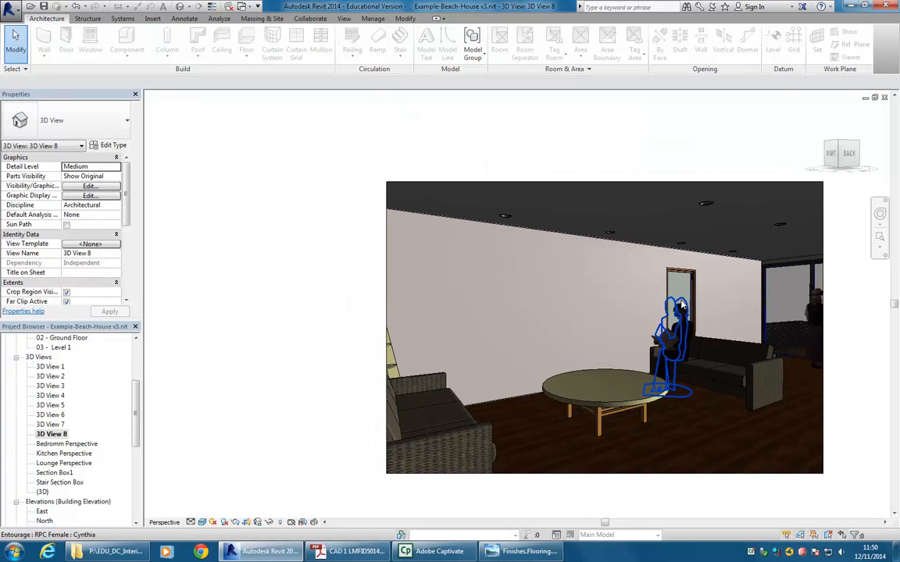
scroll(643, 278, "up", 2)
middle_click_drag(643, 278, 639, 282)
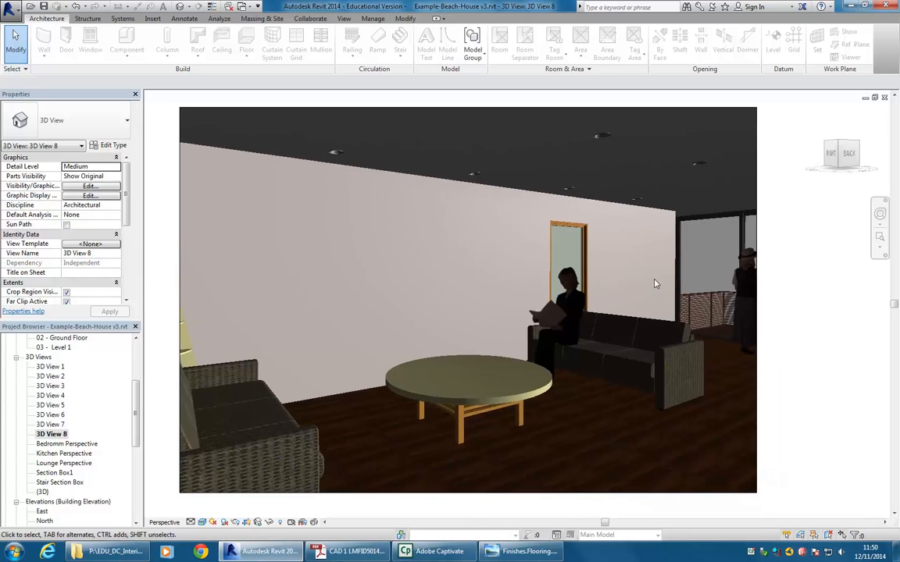
Render 3D View 8 at Draft quality, and close the rendering settings once the image is complete.
left_click(235, 522)
left_click(106, 69)
left_click(106, 79)
left_click(60, 46)
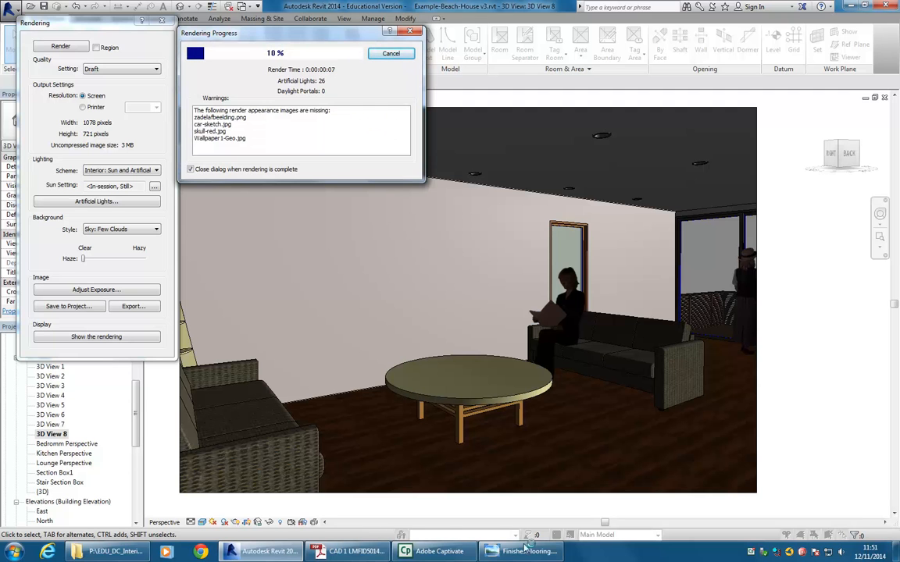
mouse_move(422, 557)
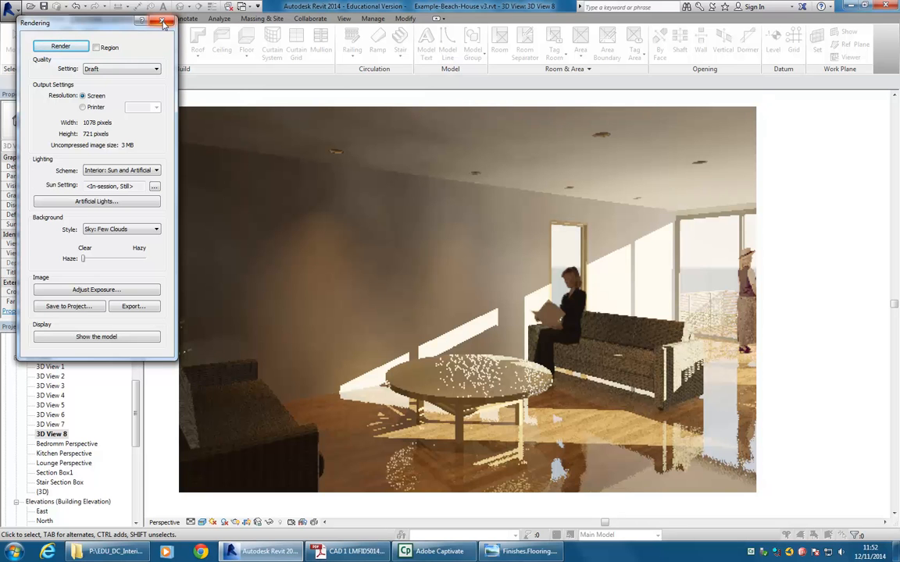
left_click(163, 22)
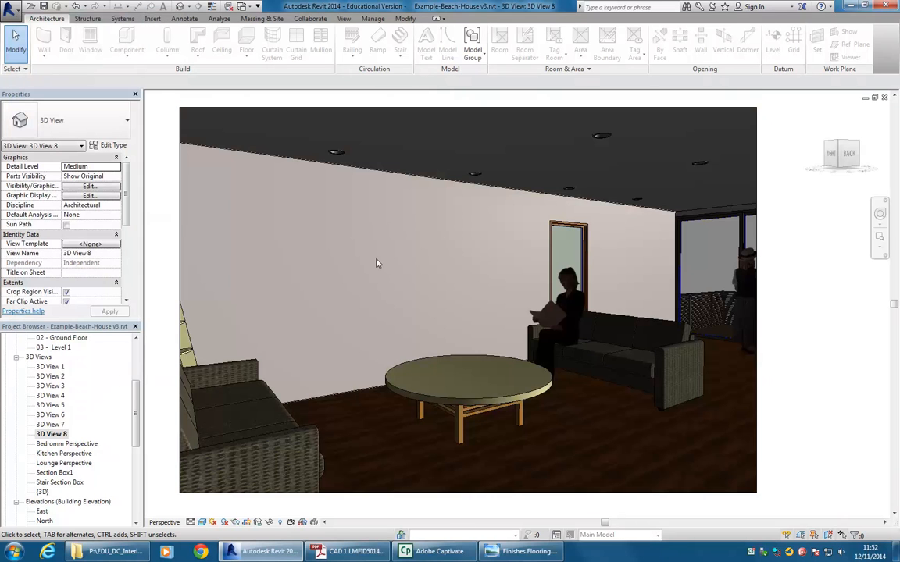